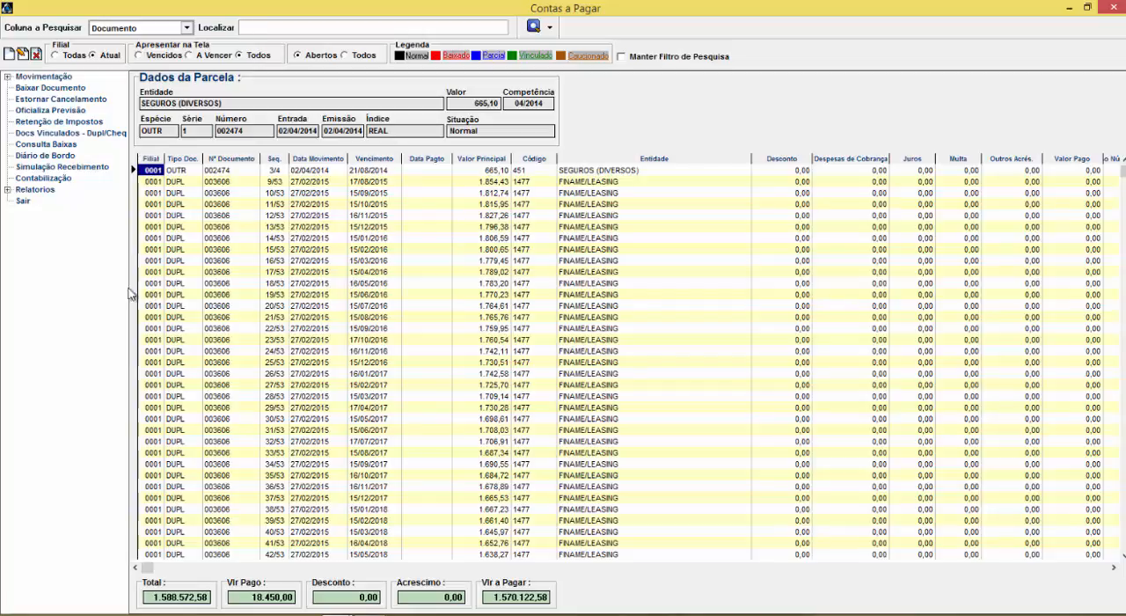
# Browse the FINAME/LEASING installments in the accounts payable list, and close the list
pyautogui.click(163, 205)
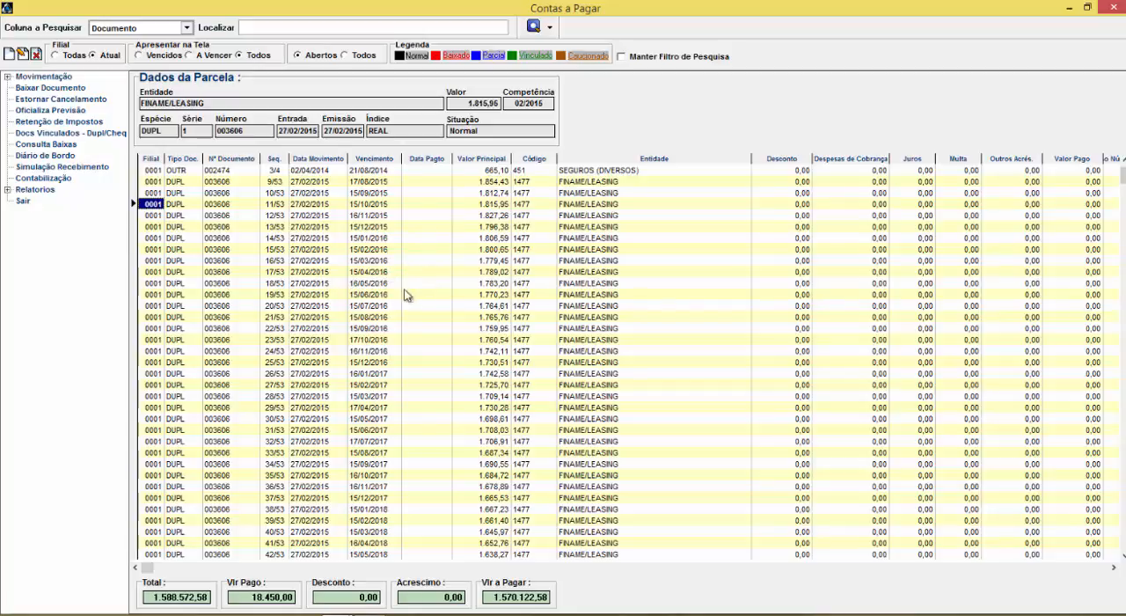
pyautogui.press('Down')
pyautogui.press('Down')
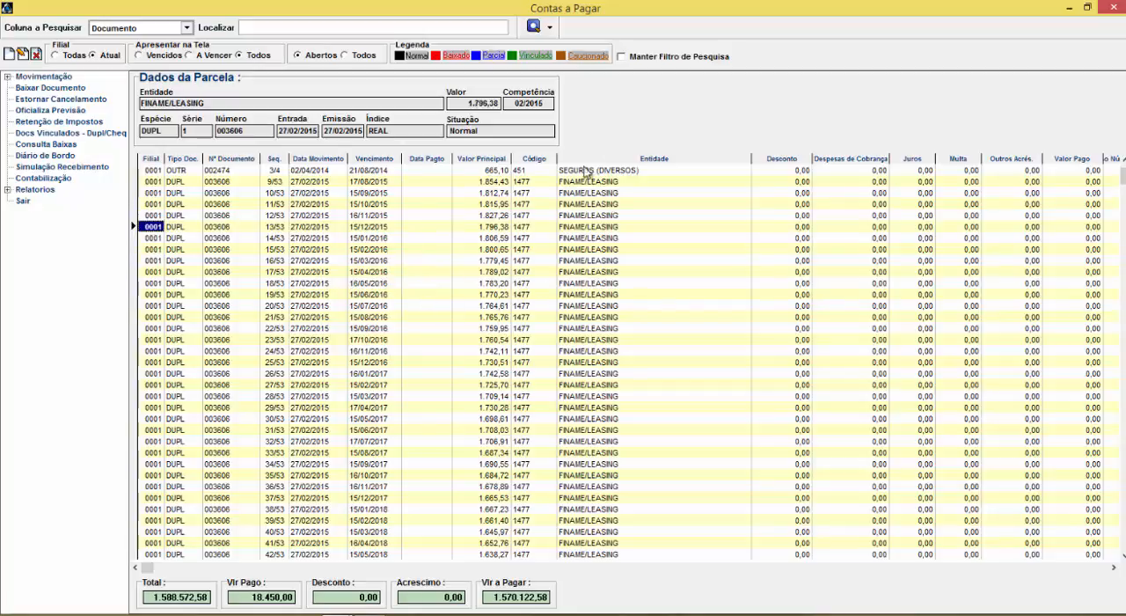
pyautogui.click(1113, 7)
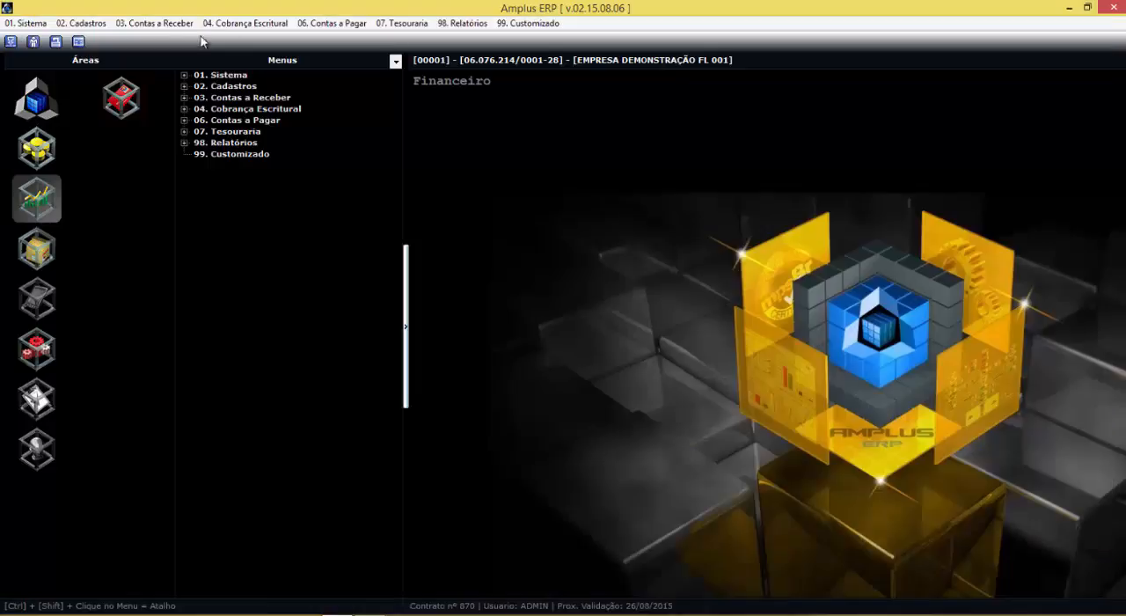
# Open Contas a Receber, list the pending documents by Vencimento for 26/08/2015, and close the window
pyautogui.click(154, 23)
pyautogui.click(158, 39)
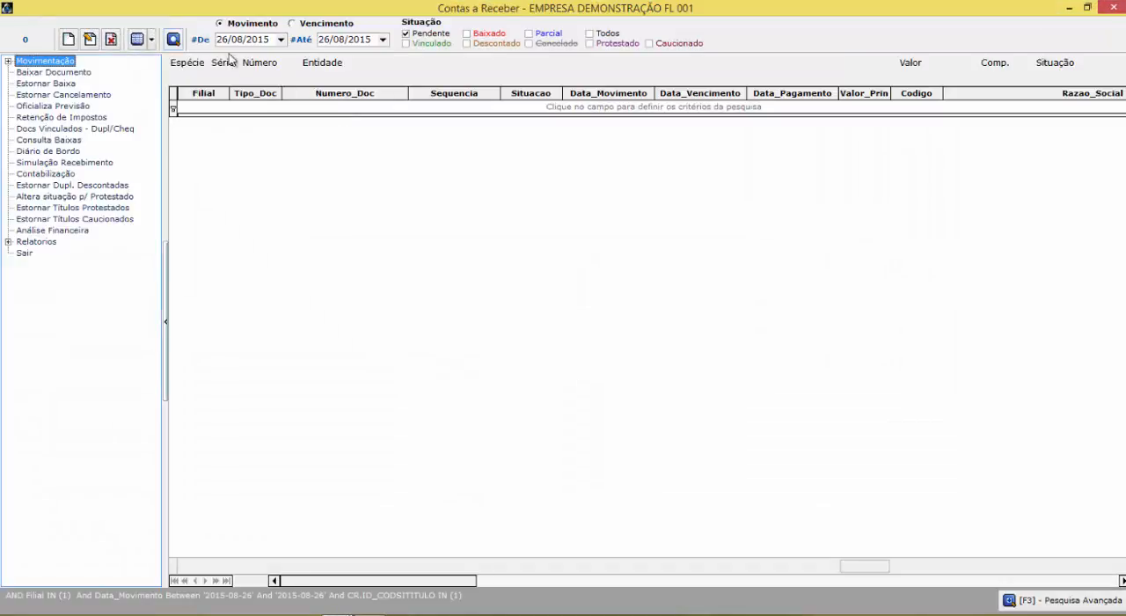
pyautogui.click(270, 40)
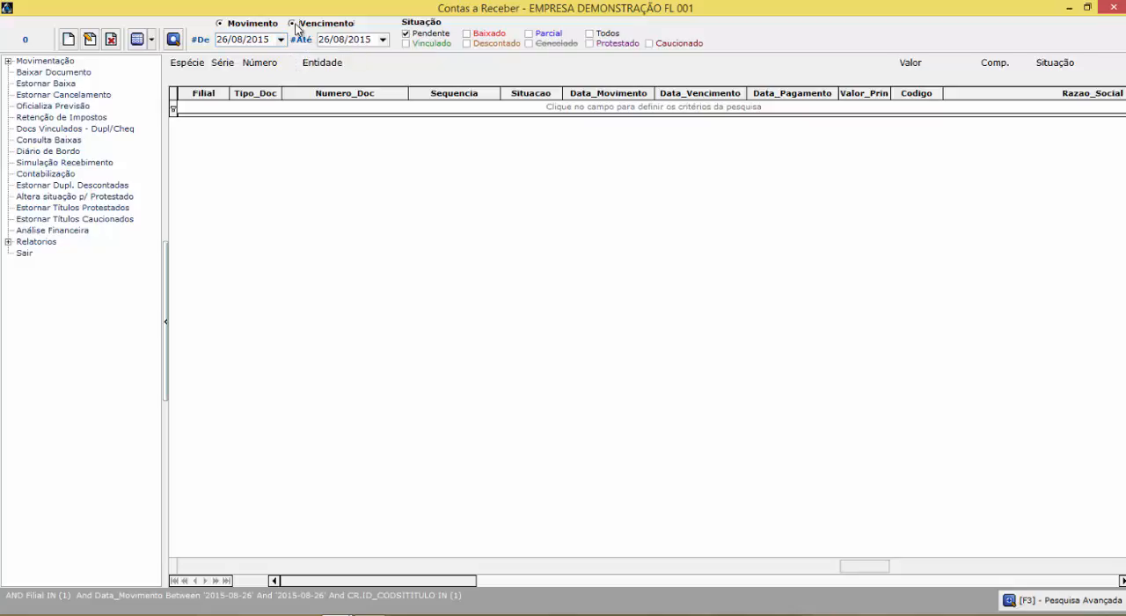
pyautogui.click(293, 23)
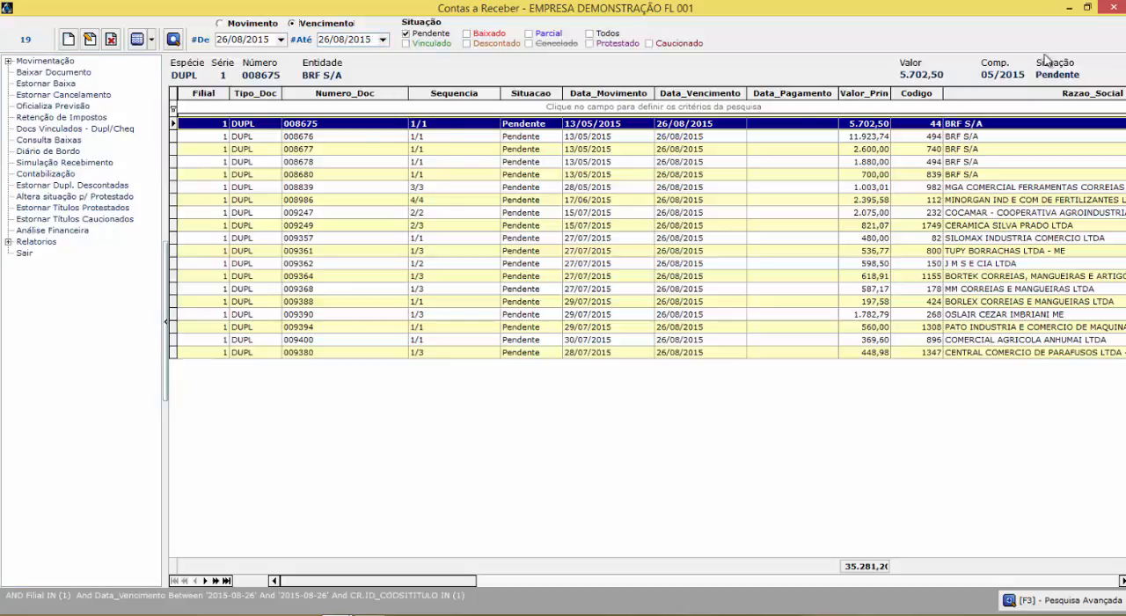
pyautogui.click(1113, 7)
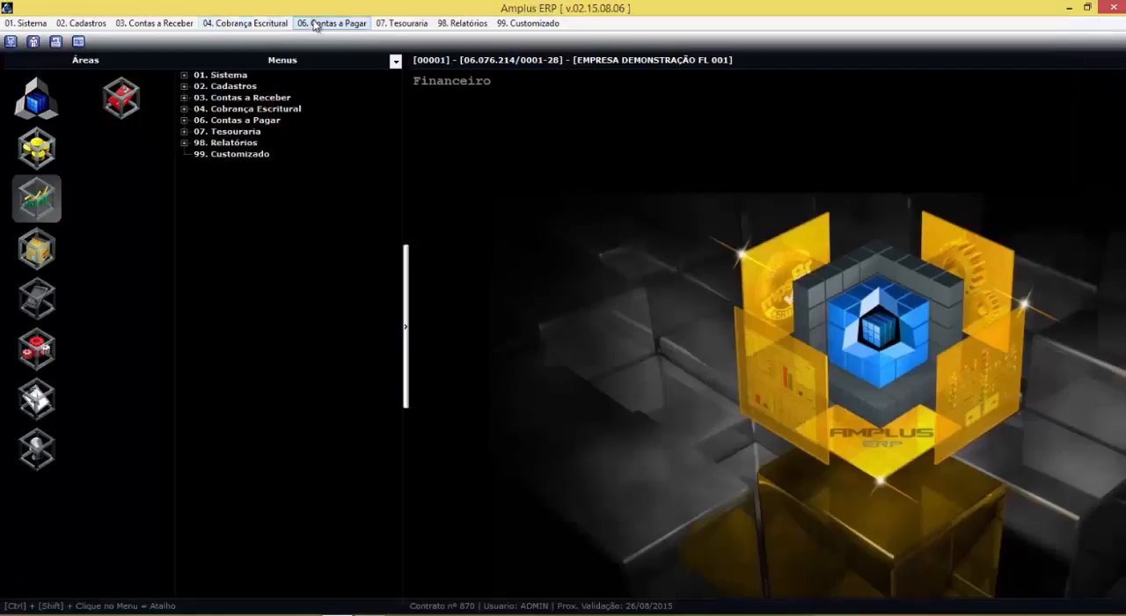
# Reopen Contas a Pagar and look through the current branch's open installments
pyautogui.click(331, 23)
pyautogui.click(351, 40)
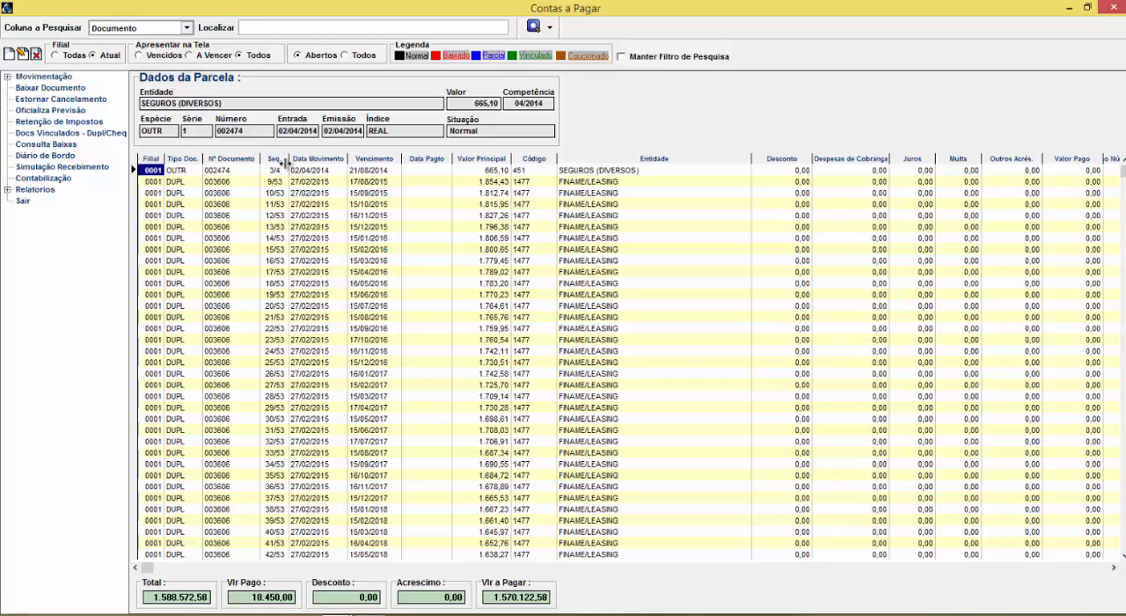
pyautogui.click(274, 284)
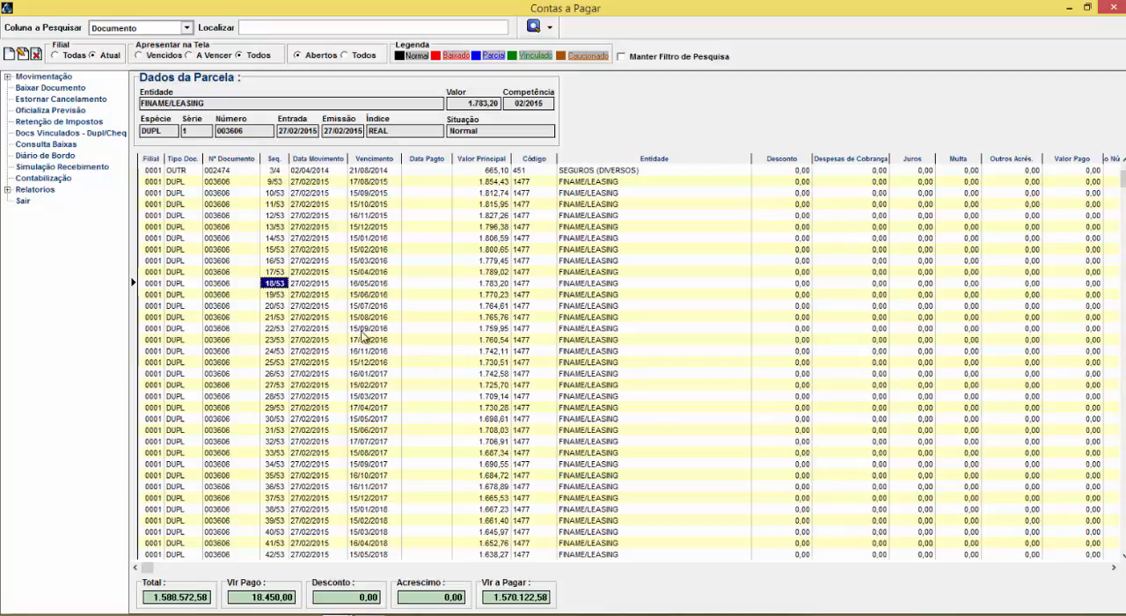
pyautogui.click(1123, 497)
pyautogui.click(1124, 497)
pyautogui.scroll(-10, 281, 308)
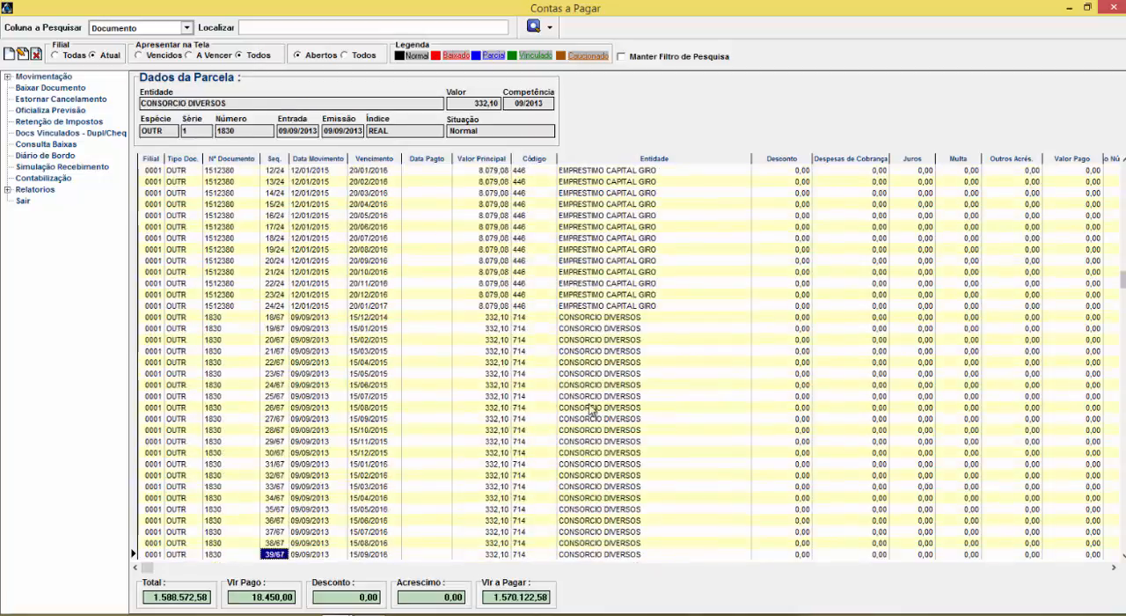
pyautogui.scroll(-20, 357, 301)
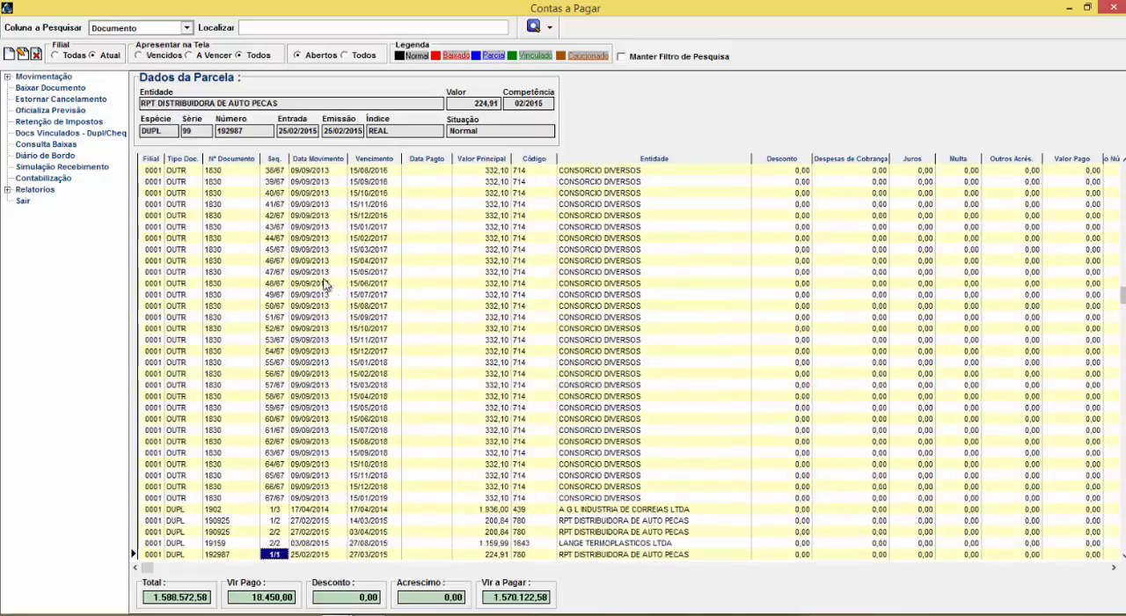
# Compare the overdue payables under Todos and Abertos, and for all branches against the current branch
pyautogui.click(346, 56)
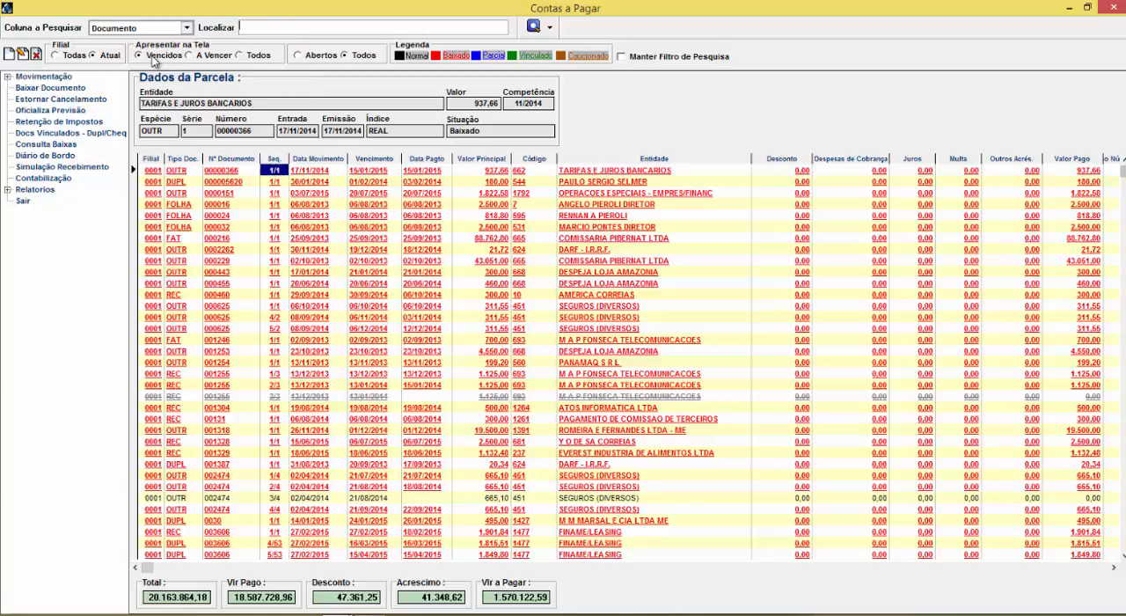
pyautogui.click(314, 56)
pyautogui.click(277, 170)
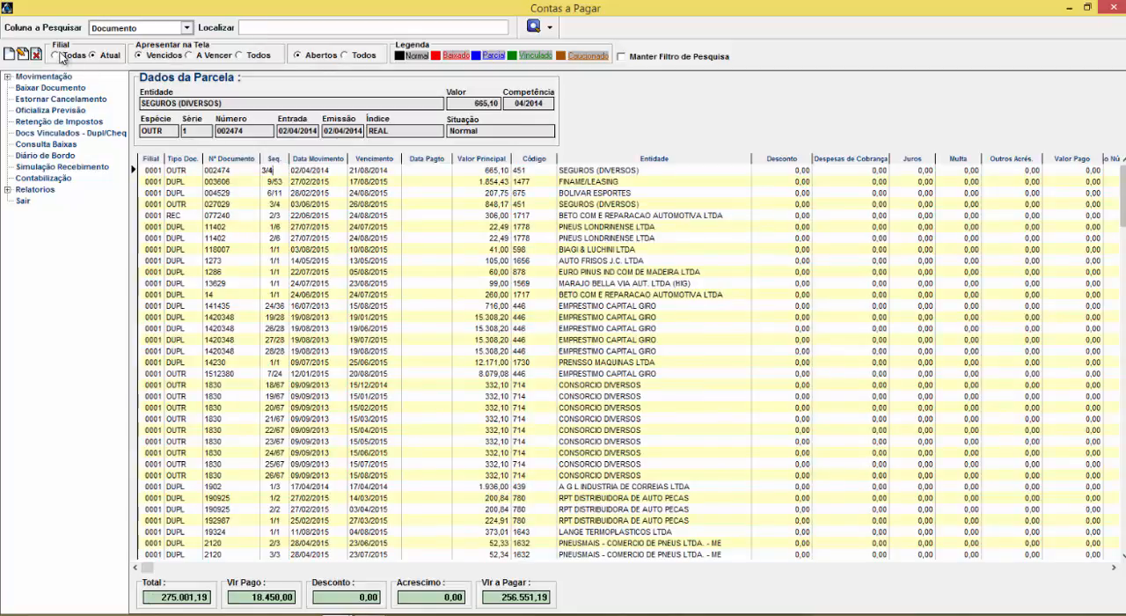
pyautogui.click(65, 56)
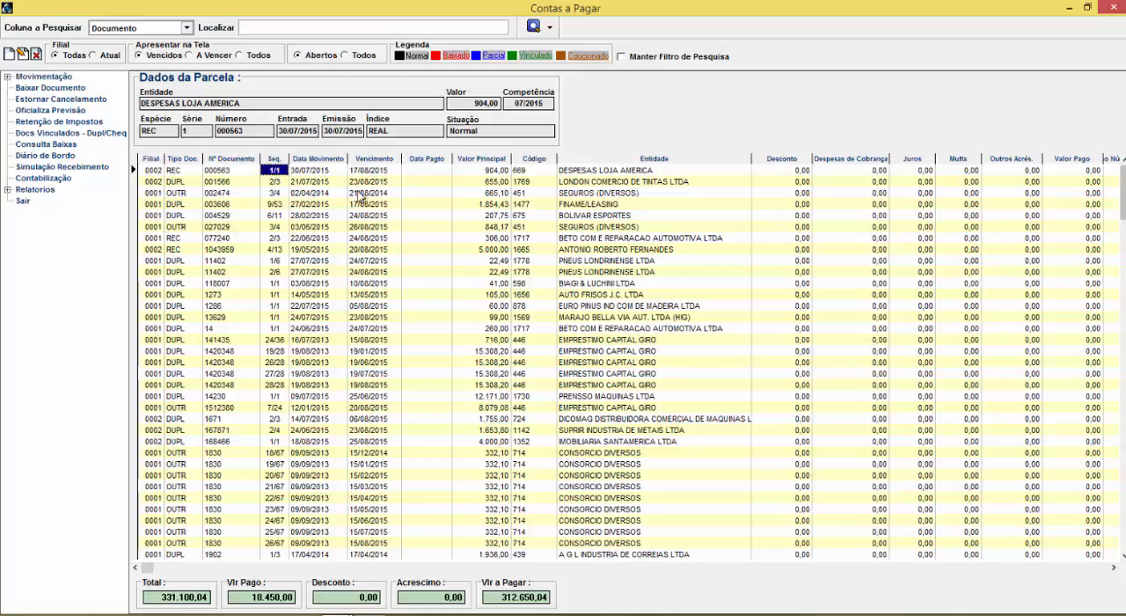
pyautogui.click(93, 54)
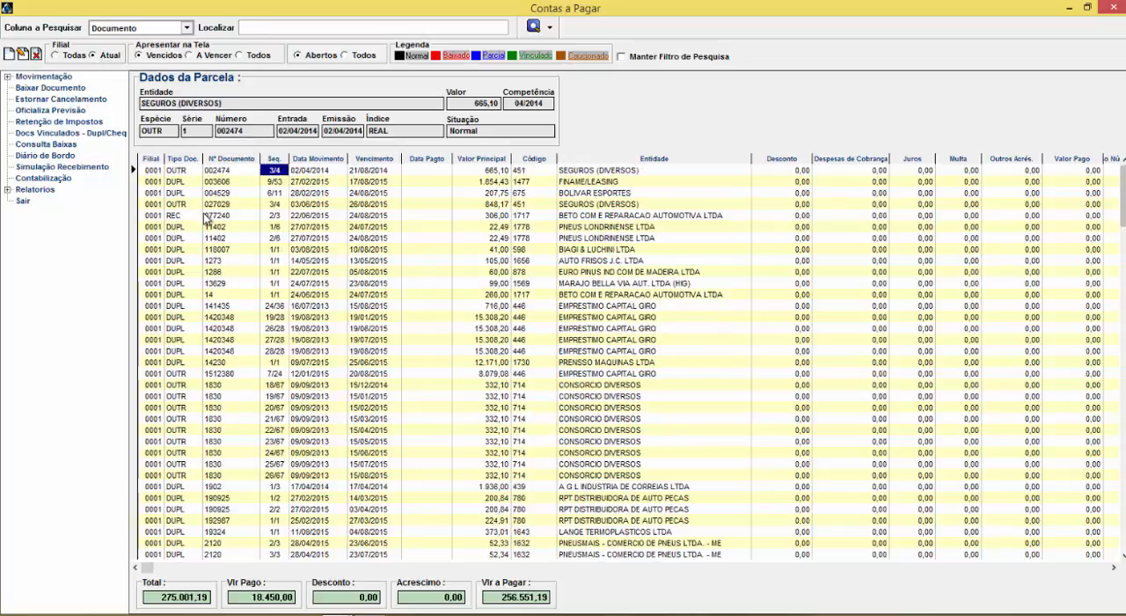
# Filter the payables by the Normal, Baixado, Parcial and Vinculado statuses in turn, and restore the overdue list to Abertos
pyautogui.click(401, 55)
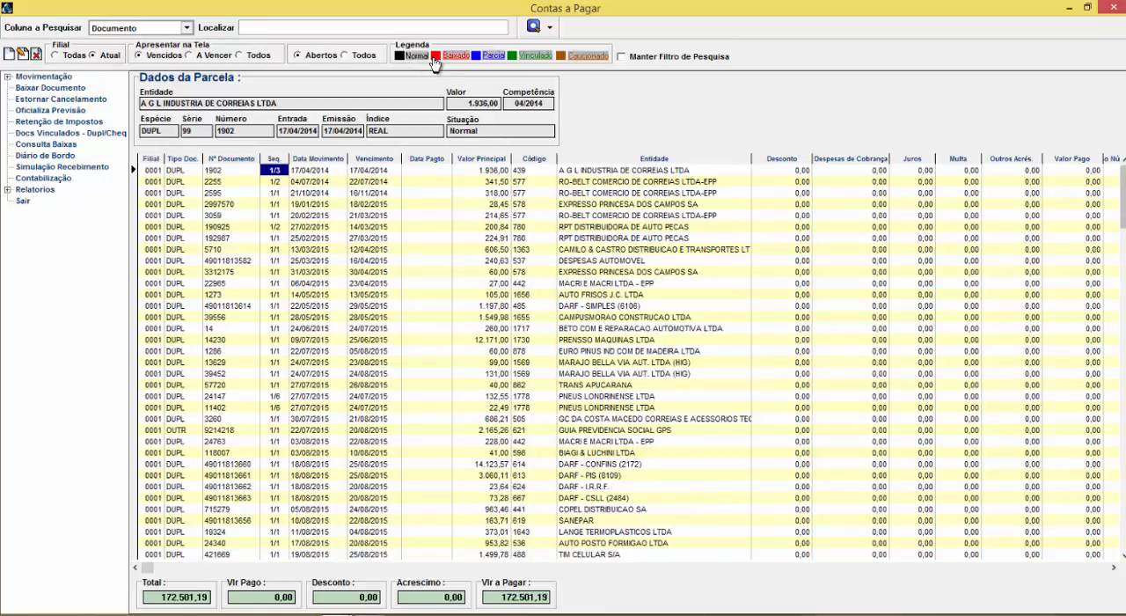
pyautogui.click(437, 58)
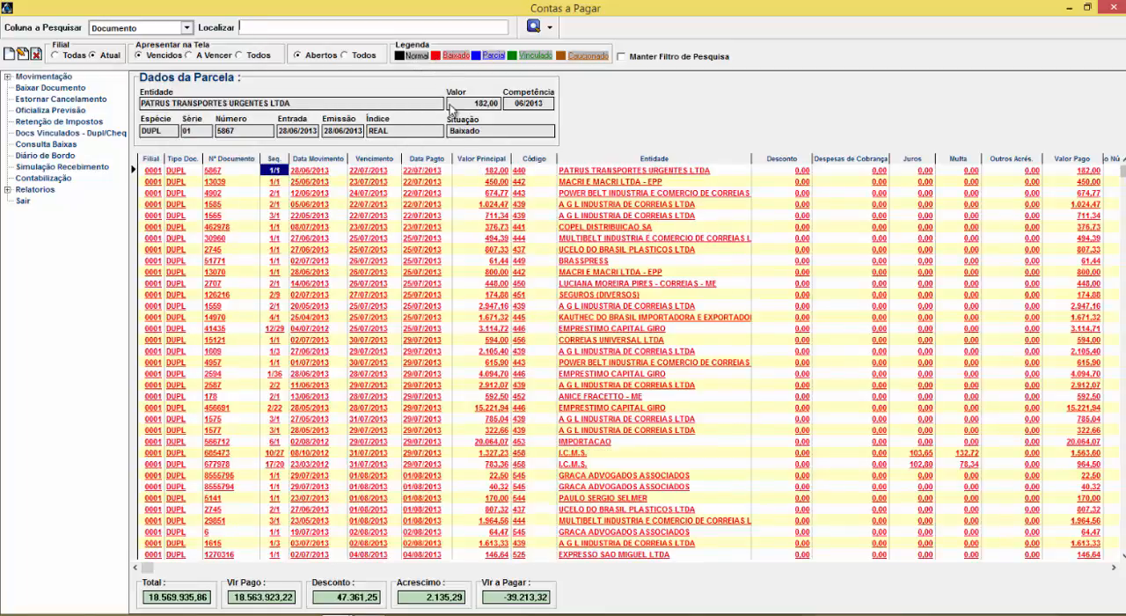
pyautogui.click(475, 56)
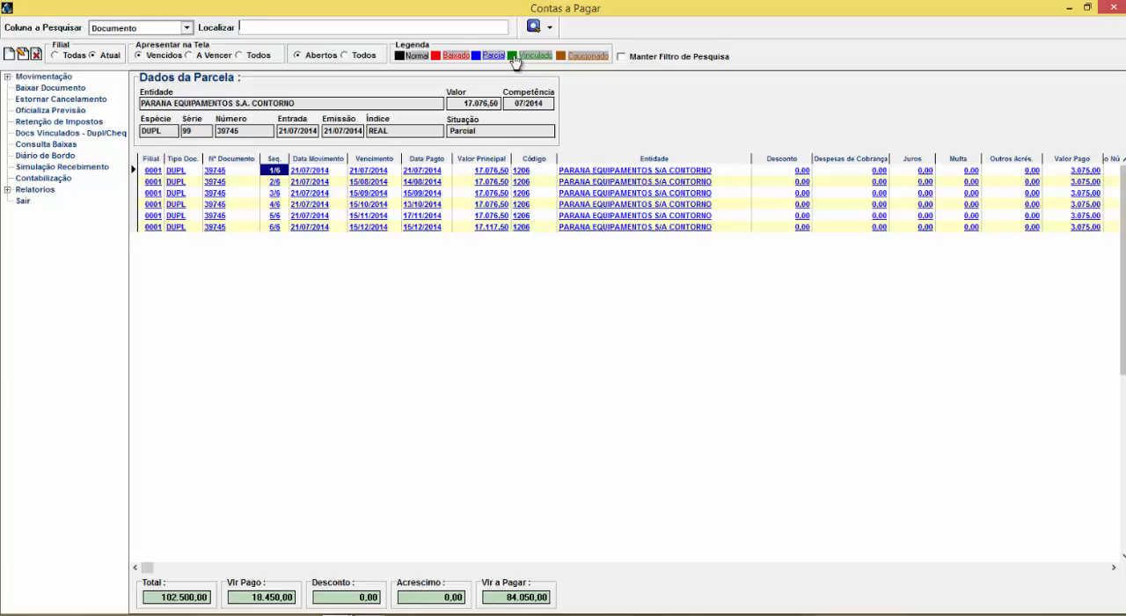
pyautogui.click(522, 58)
pyautogui.click(334, 56)
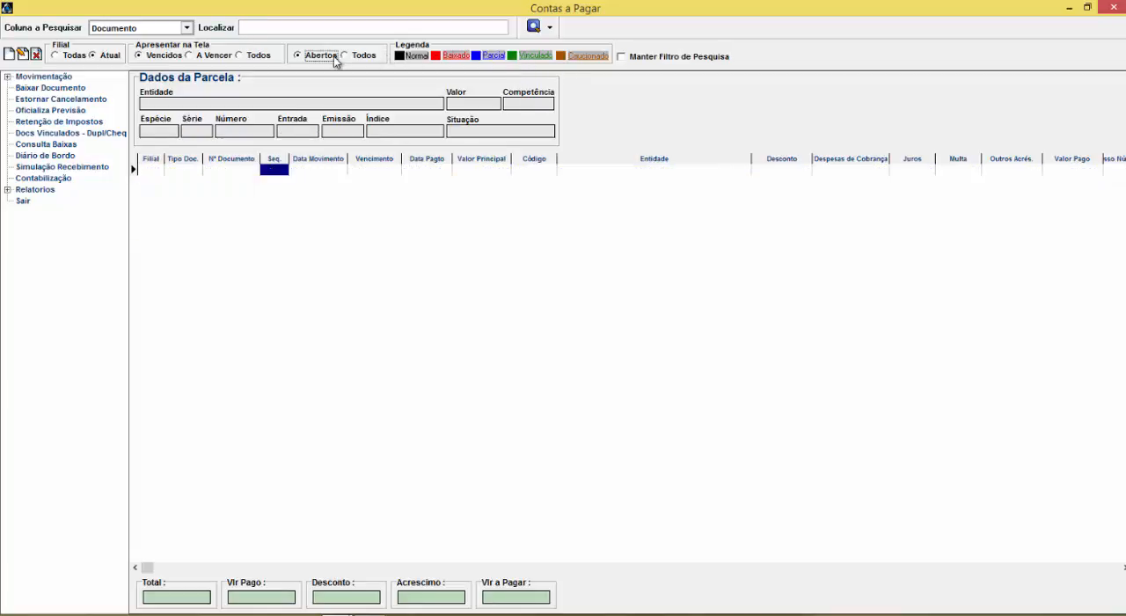
pyautogui.click(345, 55)
pyautogui.click(308, 57)
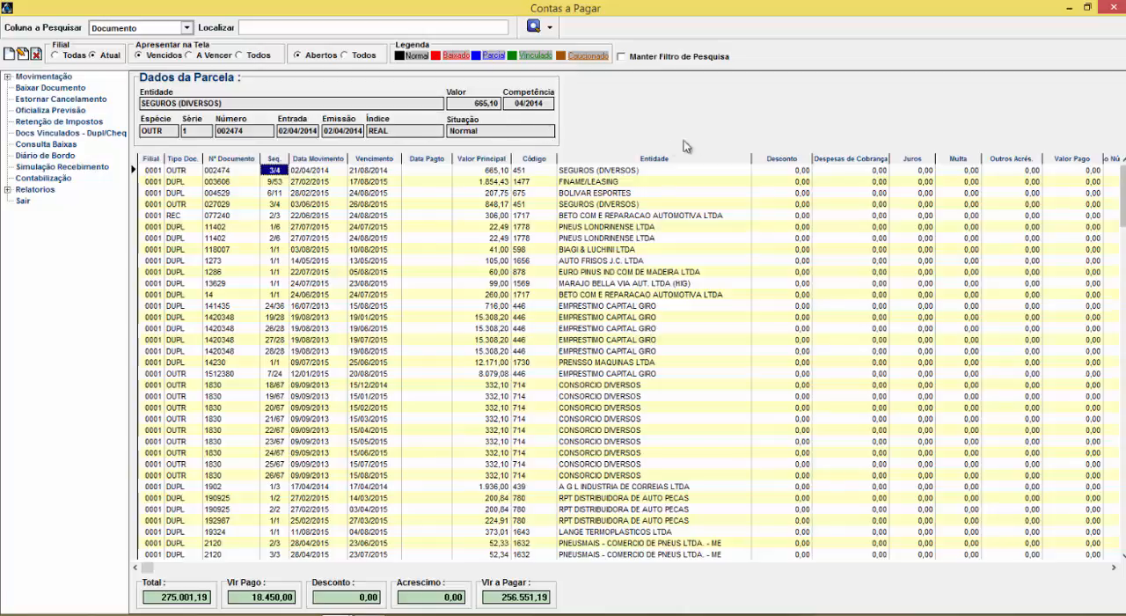
# Search the open payables by Data Movimentação from 22/07/2015 to 22/07/2015
pyautogui.click(337, 237)
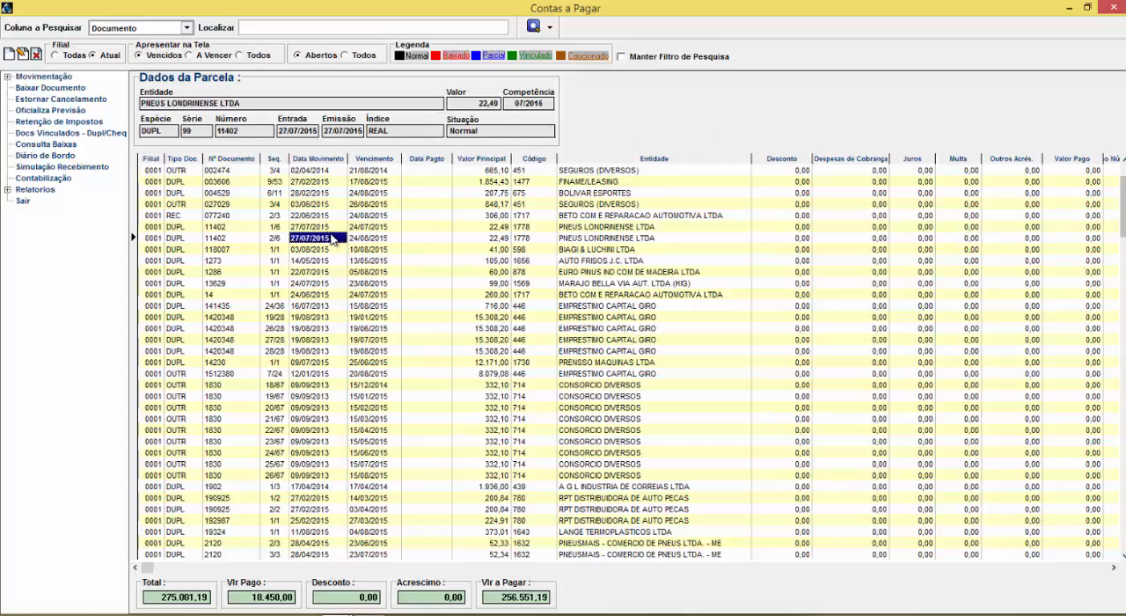
pyautogui.click(187, 28)
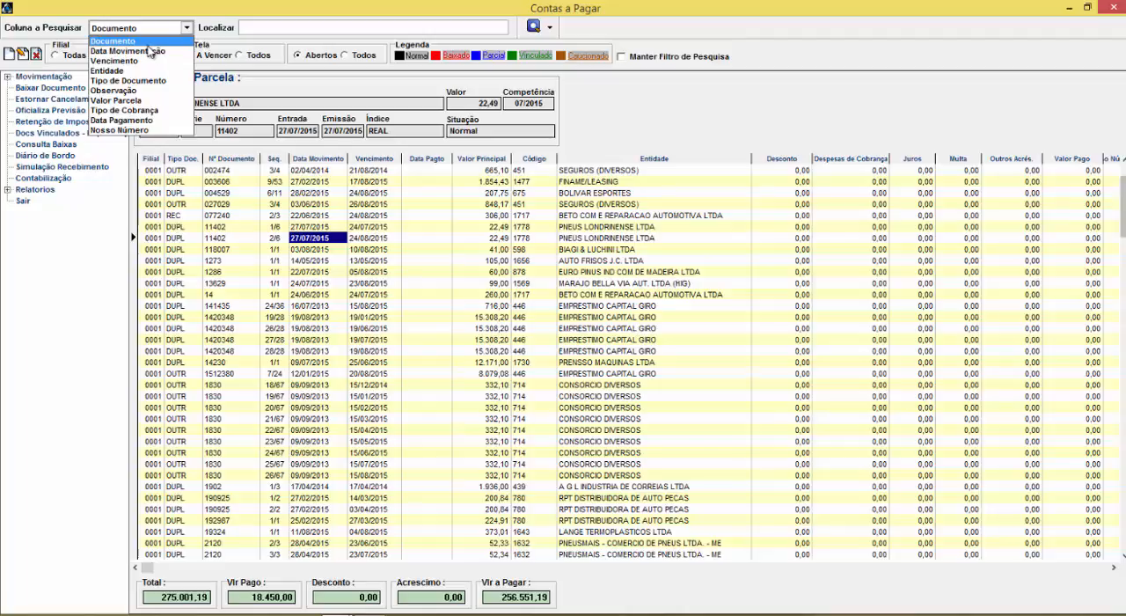
pyautogui.click(151, 52)
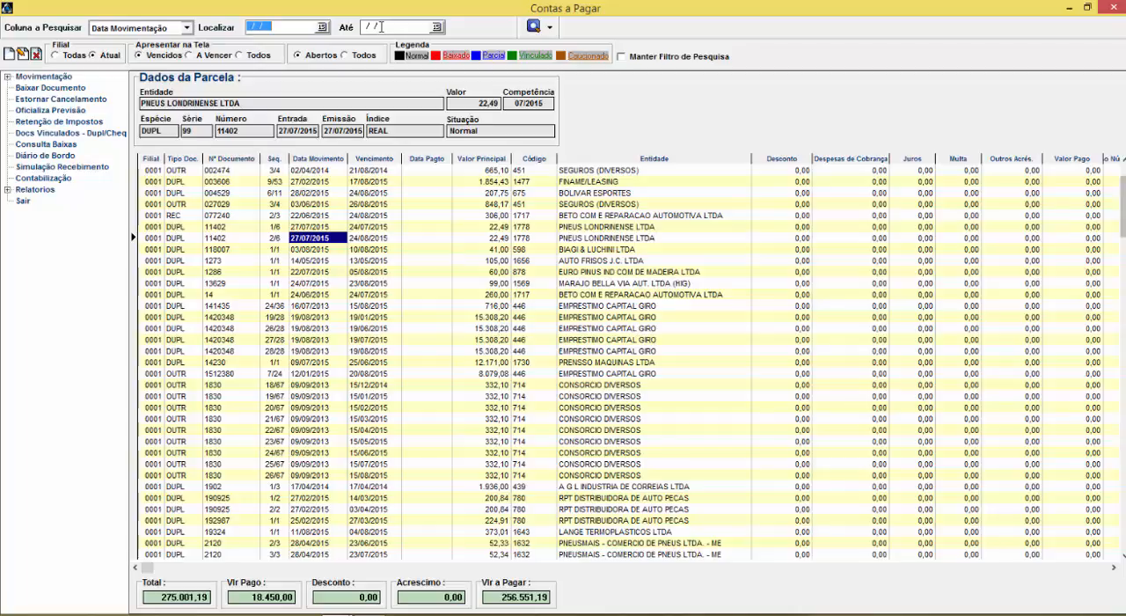
pyautogui.write('0')
pyautogui.write('2072015')
pyautogui.write('220')
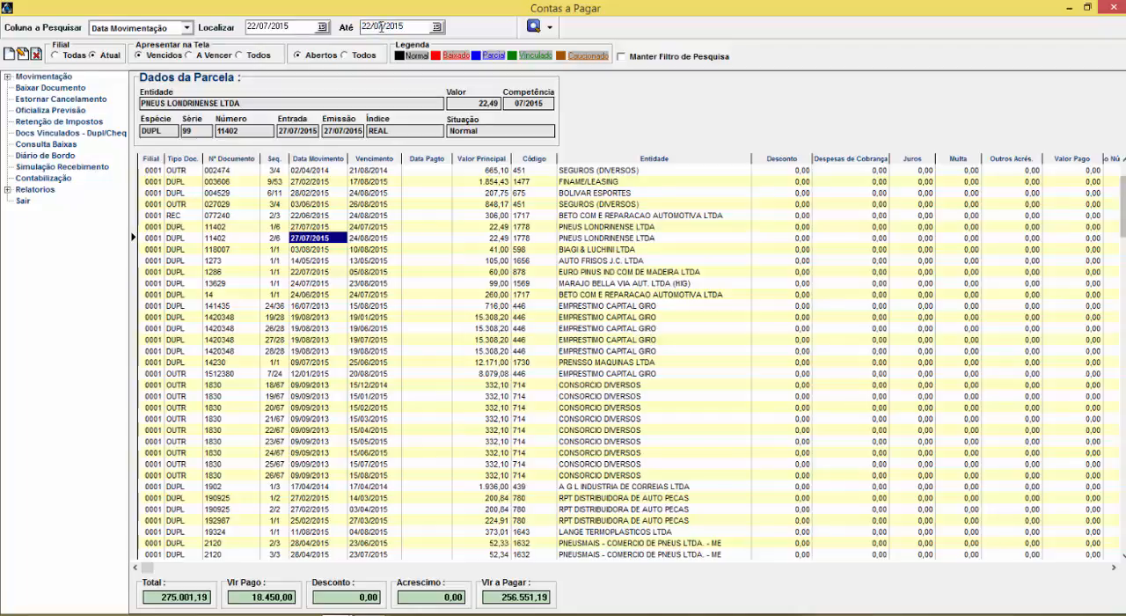
pyautogui.press('Return')
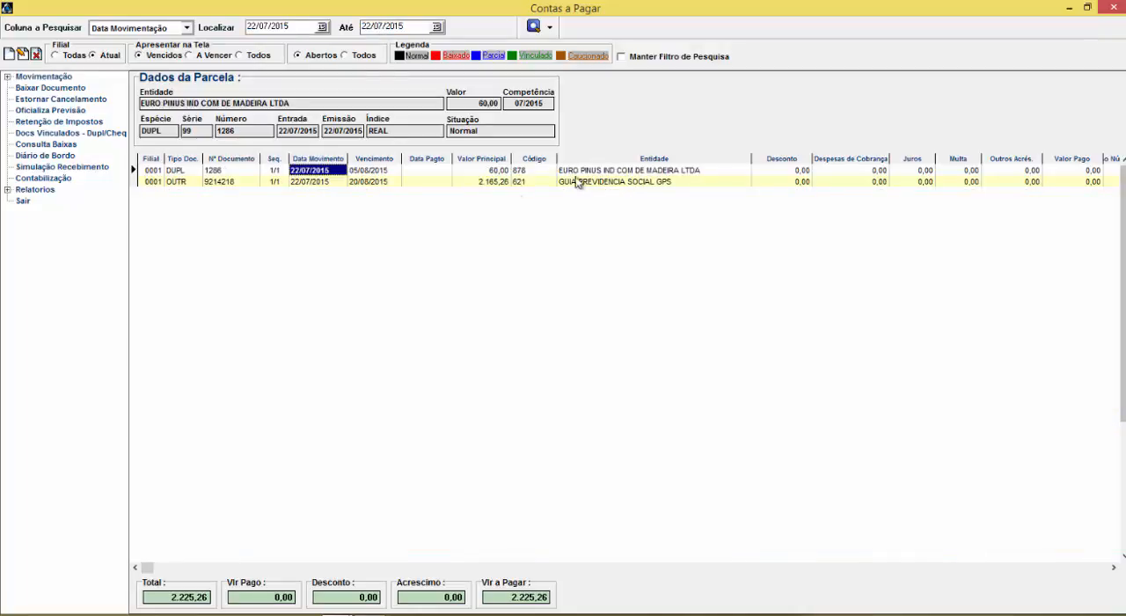
# Switch the search column to Entidade, and change it to Observação
pyautogui.click(186, 28)
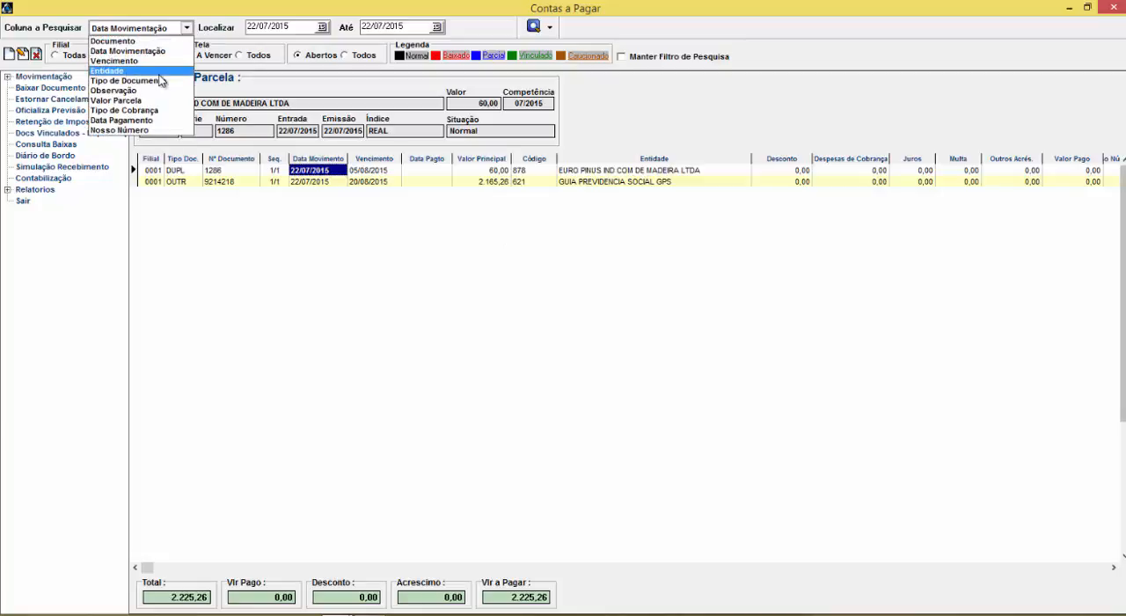
pyautogui.click(160, 74)
pyautogui.click(186, 28)
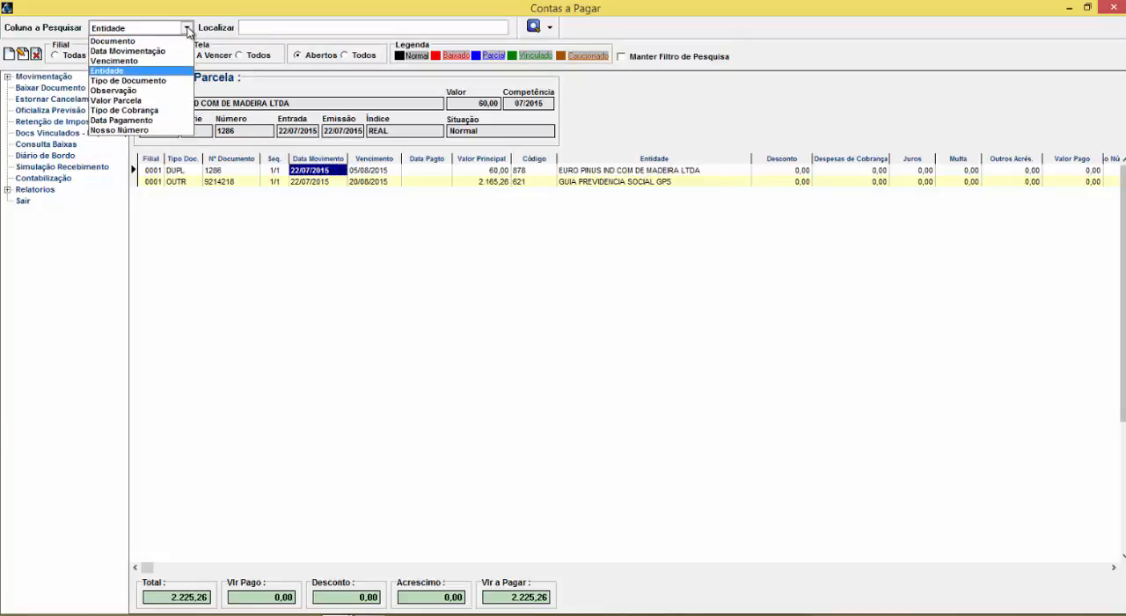
pyautogui.click(159, 91)
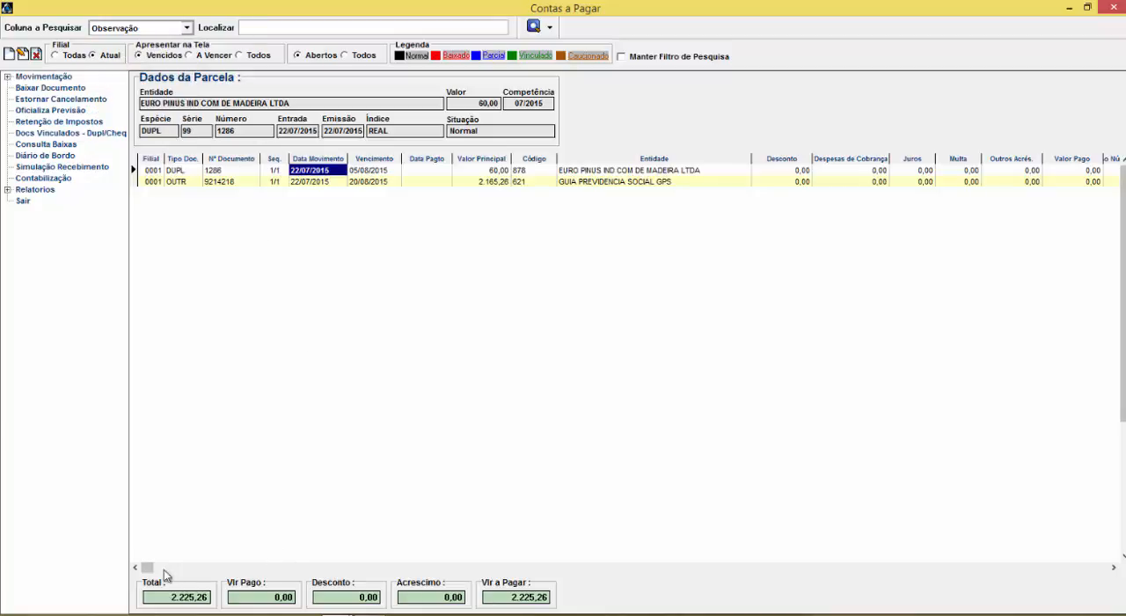
# Examine the remaining columns of the two listed payables as far as Observação Linha 01
pyautogui.click(1113, 567)
pyautogui.click(1114, 567)
pyautogui.click(1113, 567)
pyautogui.click(1114, 567)
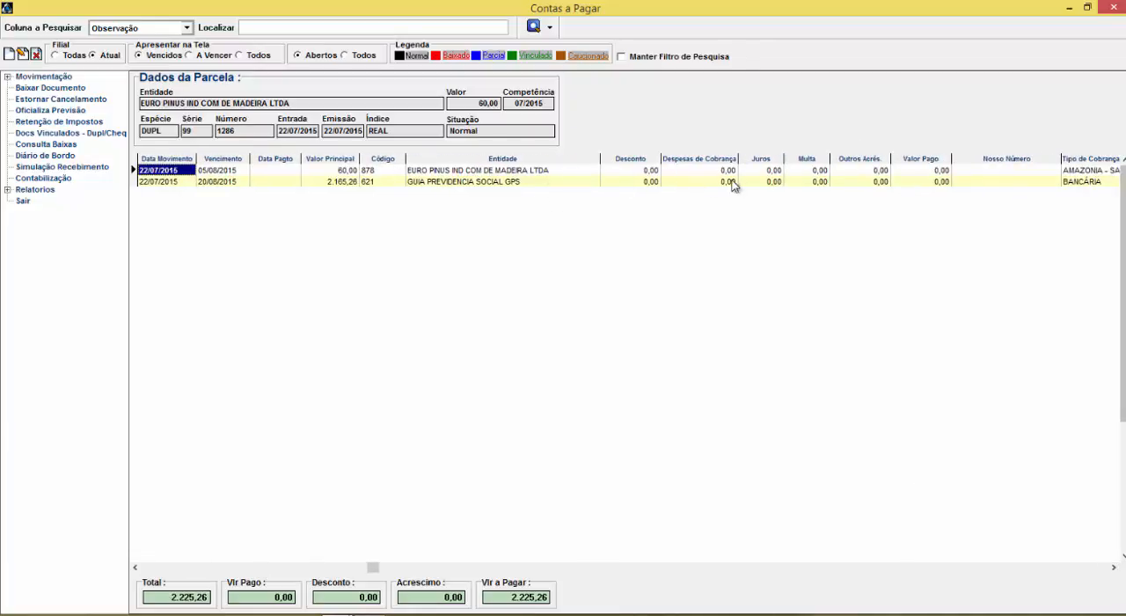
pyautogui.click(1113, 567)
pyautogui.click(1113, 568)
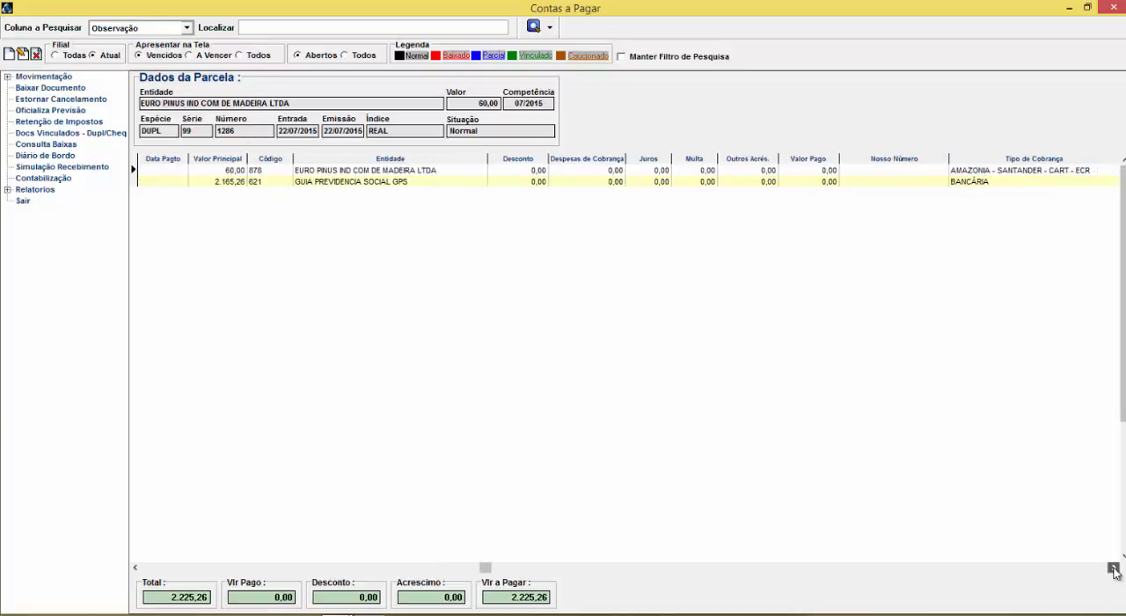
pyautogui.click(1114, 567)
pyautogui.click(1113, 567)
pyautogui.click(1114, 567)
pyautogui.click(1114, 568)
pyautogui.click(1114, 567)
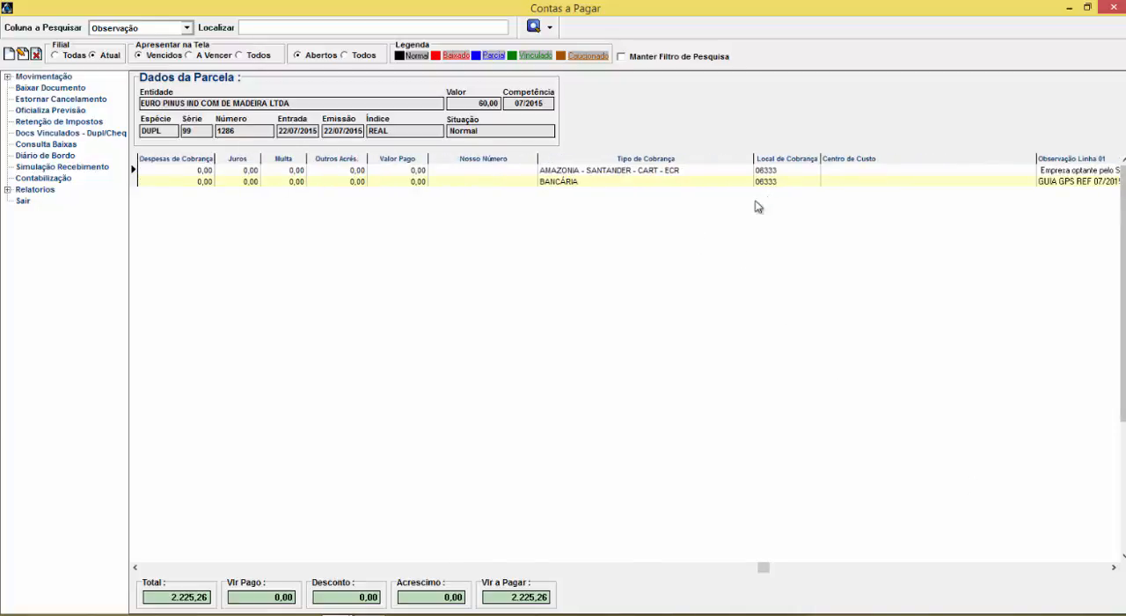
pyautogui.click(1113, 568)
pyautogui.click(1114, 567)
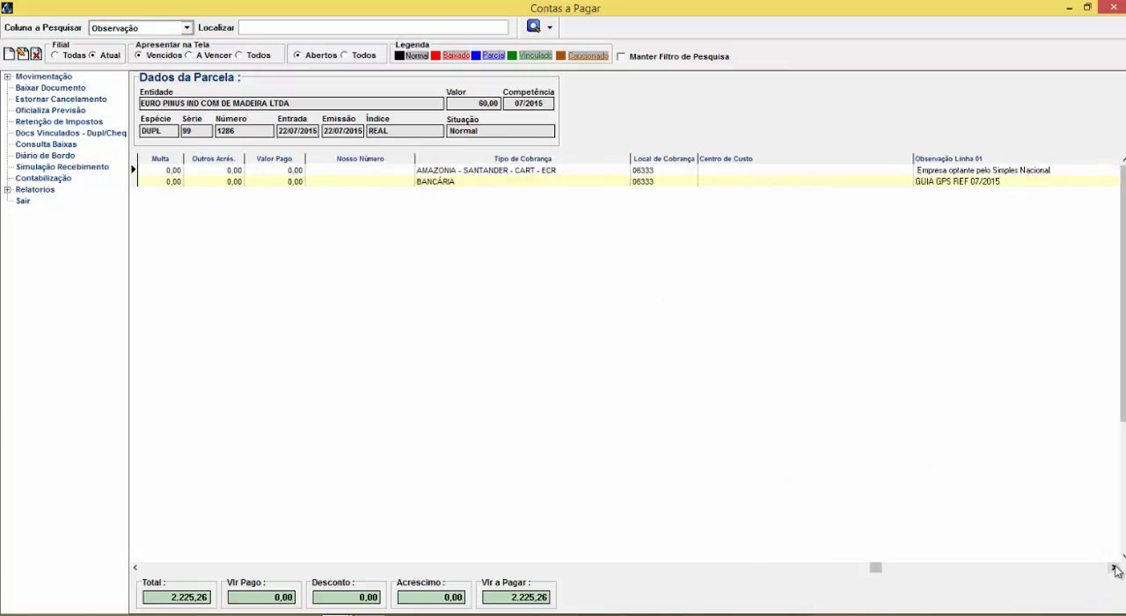
pyautogui.click(1113, 568)
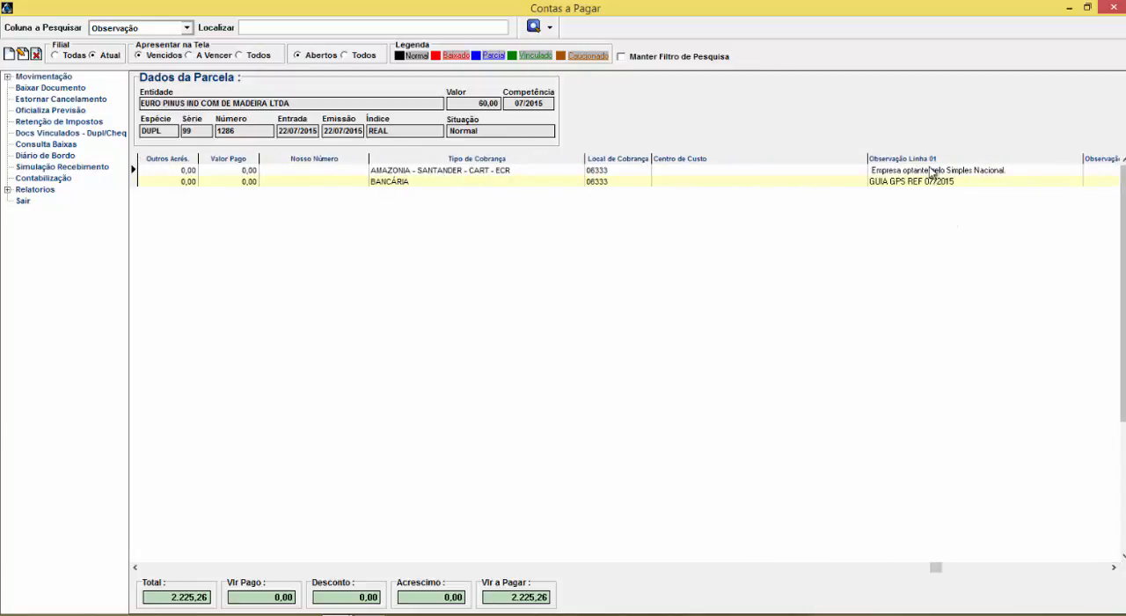
# Open the GUIA PREVIDENCIA SOCIAL GPS installment for editing
pyautogui.click(273, 183)
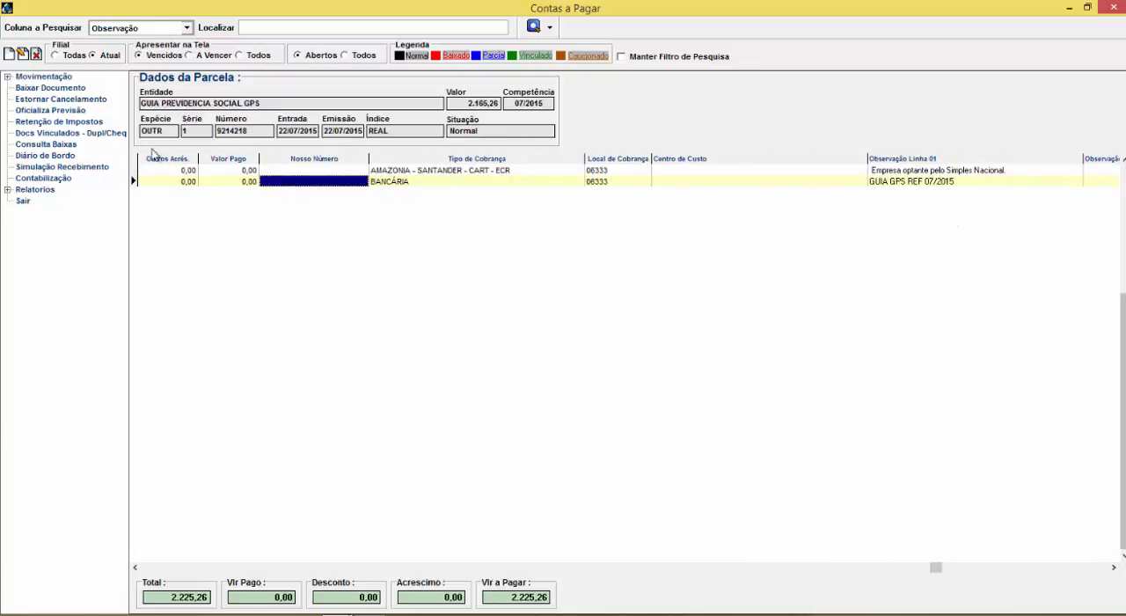
pyautogui.click(23, 55)
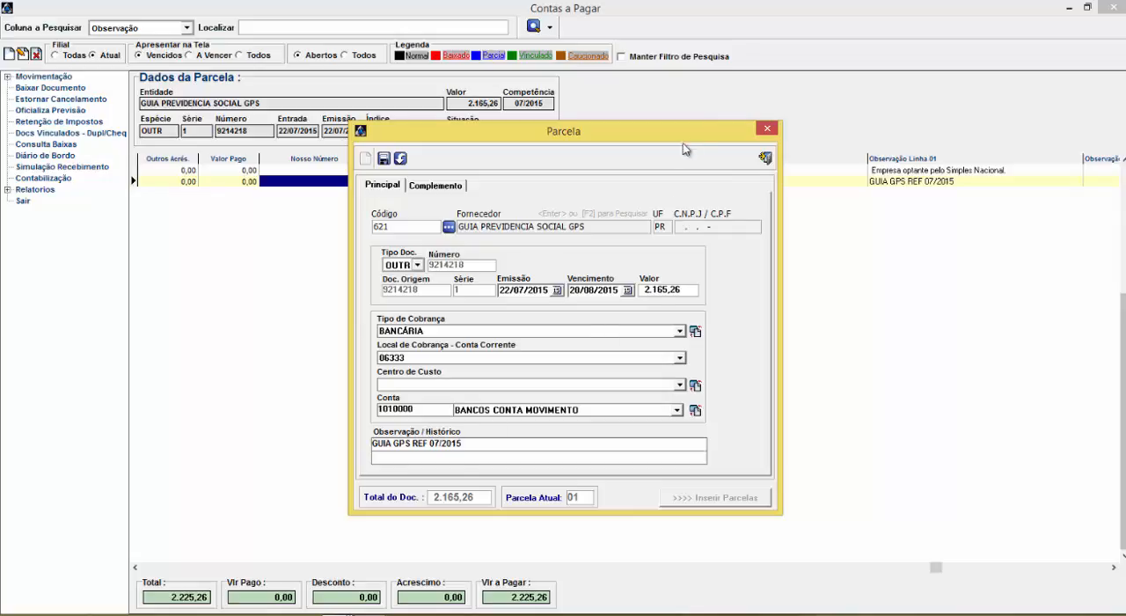
# Close the GPS installment without saving and turn on Manter Filtro de Pesquisa for the payables search
pyautogui.click(765, 159)
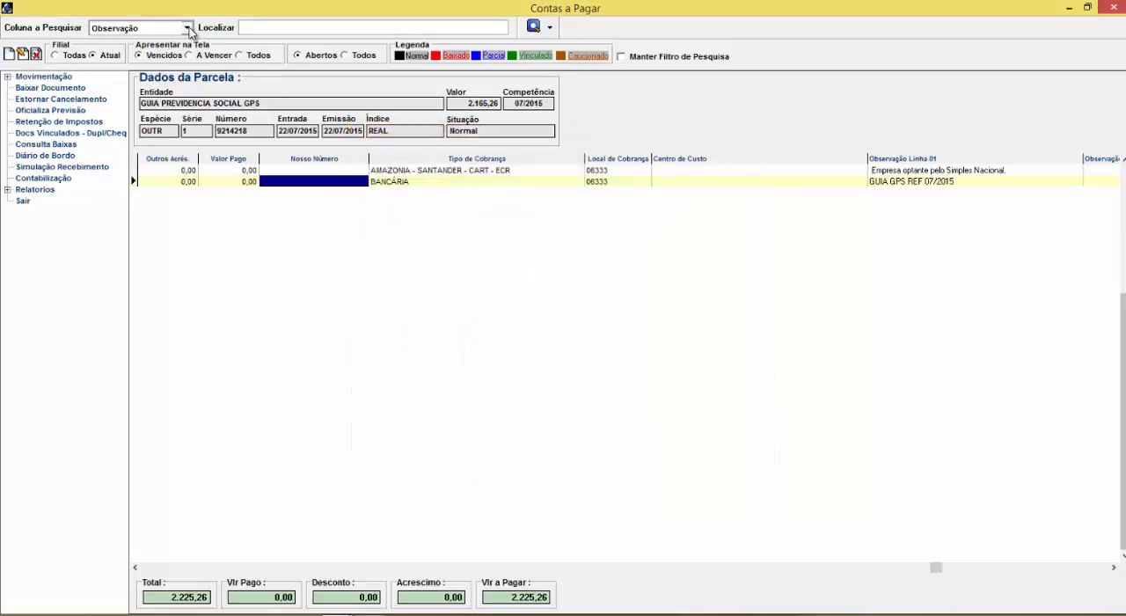
pyautogui.click(186, 27)
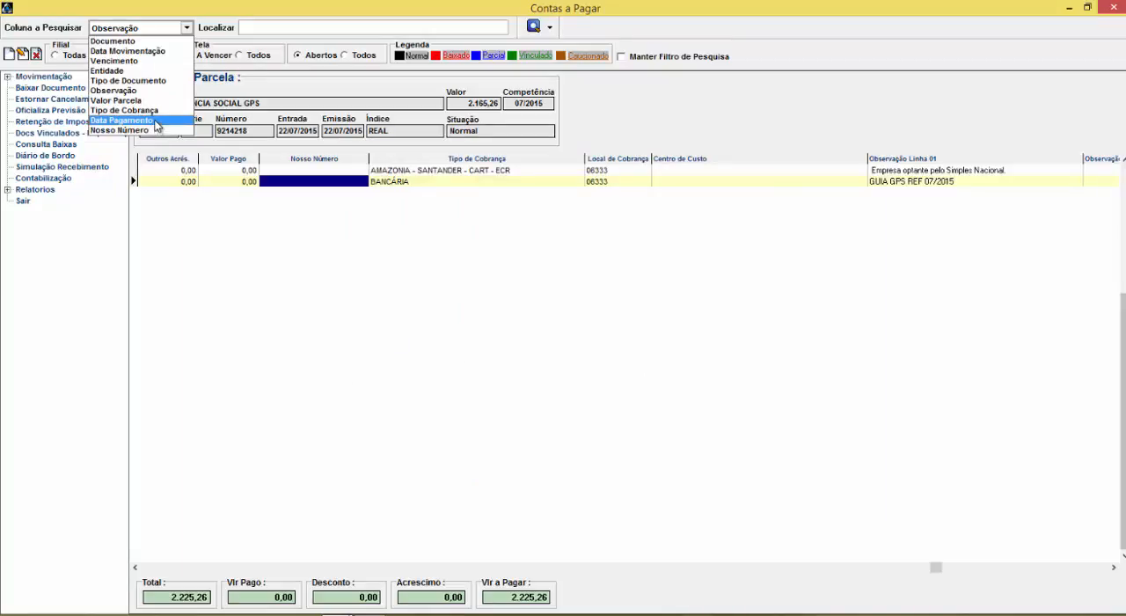
pyautogui.click(699, 137)
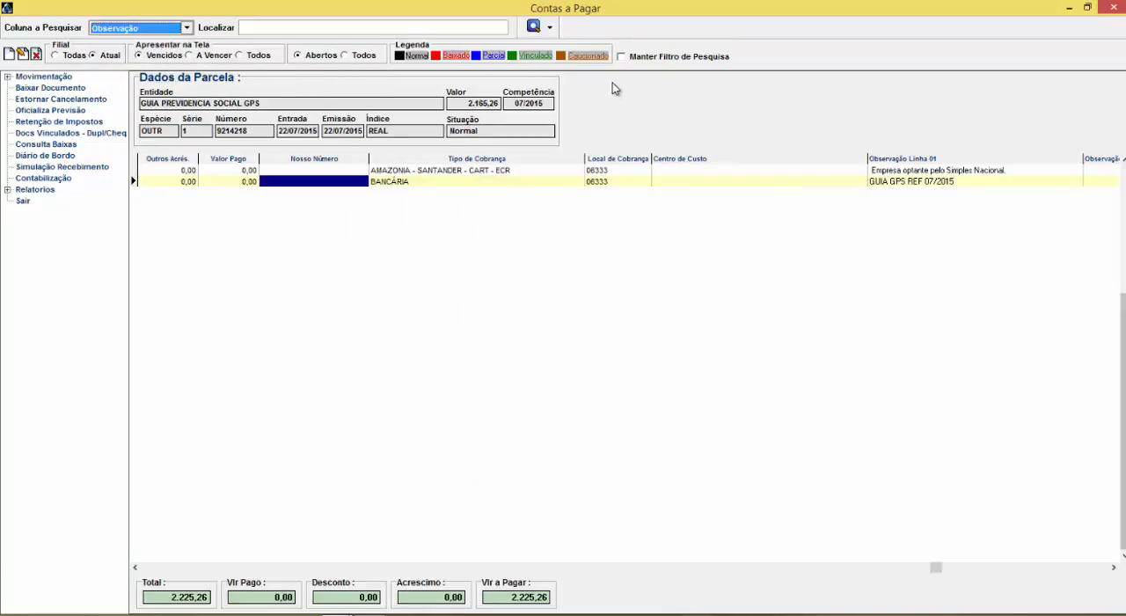
pyautogui.click(622, 58)
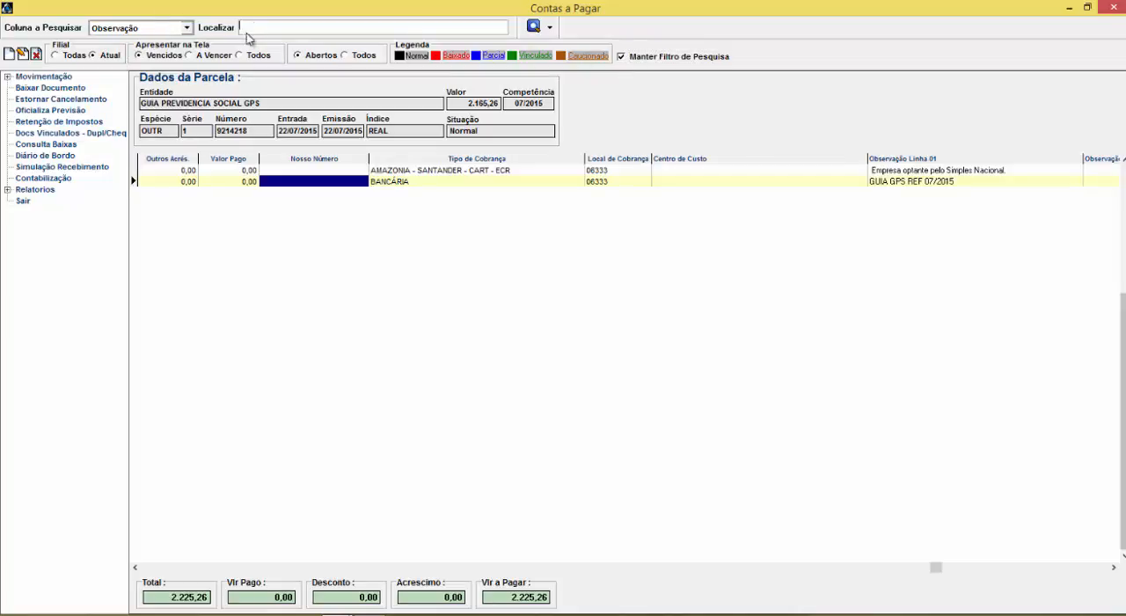
pyautogui.click(296, 567)
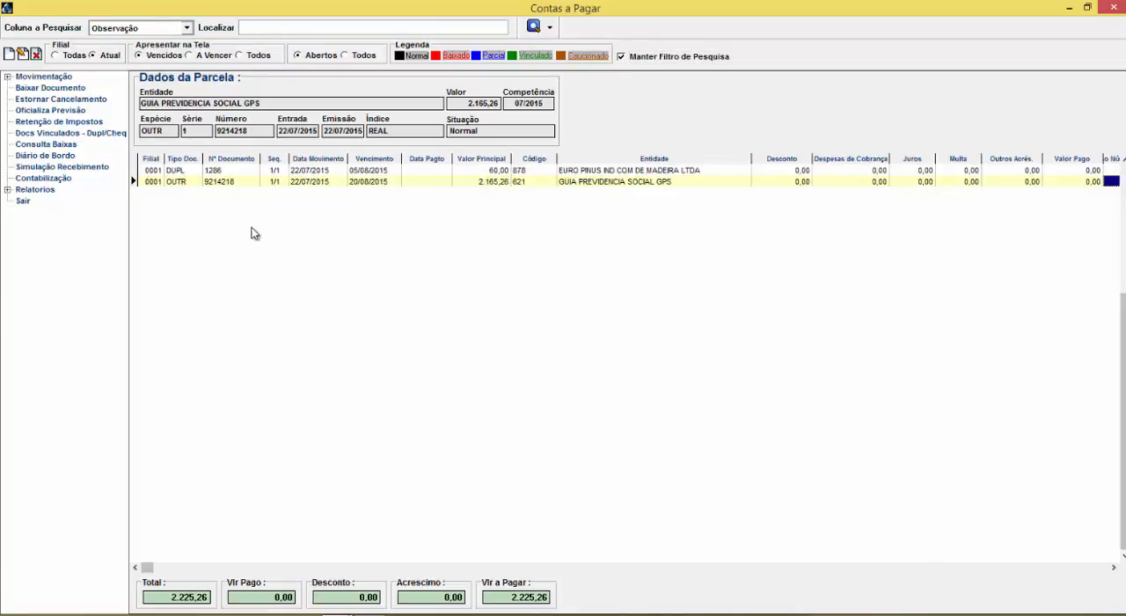
# Search the Observação column for 1286, and clear the search text to list all open payables
pyautogui.click(264, 29)
pyautogui.write('1286')
pyautogui.press('Return')
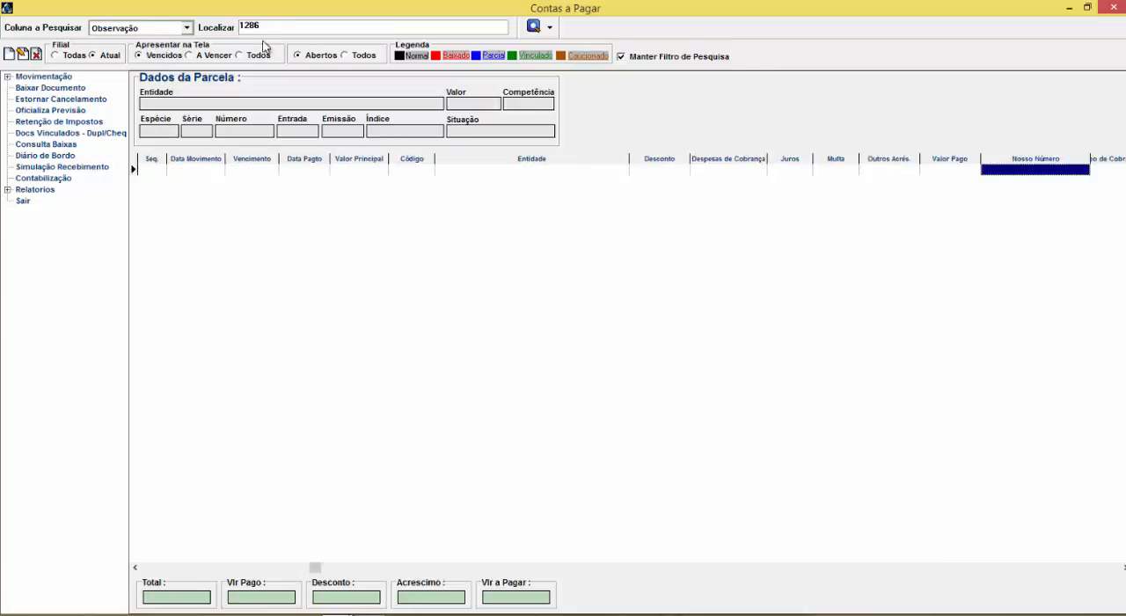
pyautogui.doubleClick(249, 29)
pyautogui.press('BackSpace')
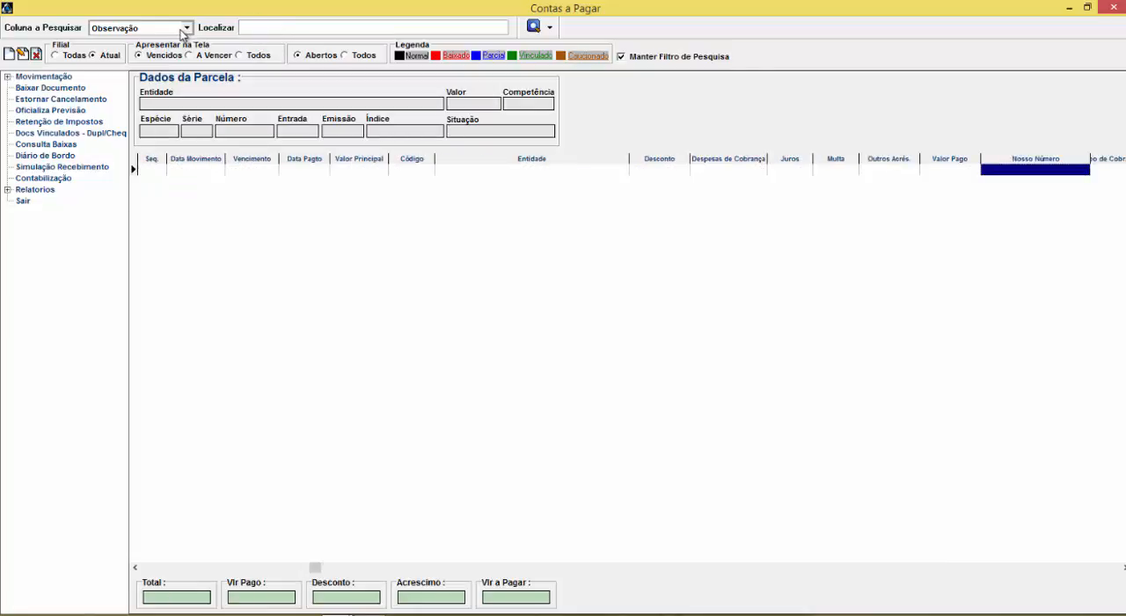
pyautogui.press('Return')
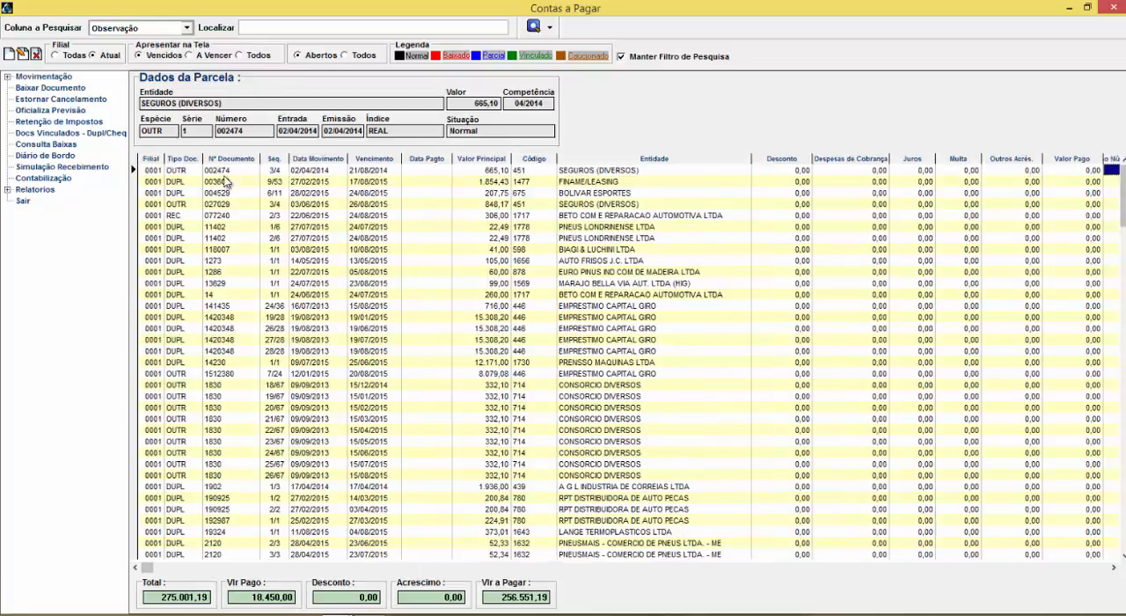
# Search the Documento column for 1273, and open that document's installment and close it without changes
pyautogui.click(217, 261)
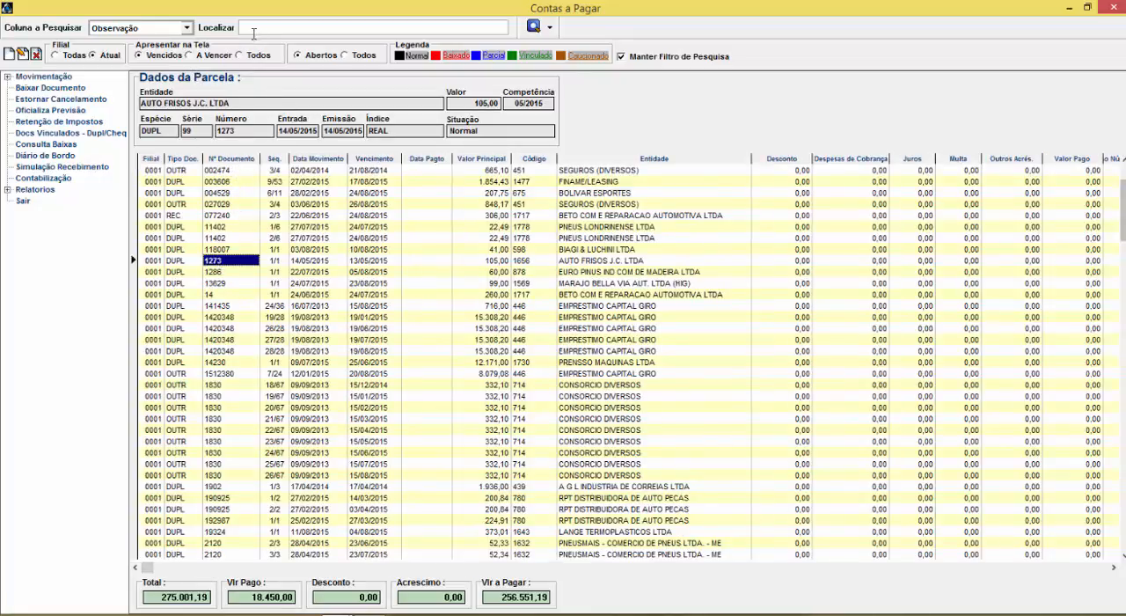
pyautogui.click(187, 27)
pyautogui.click(123, 42)
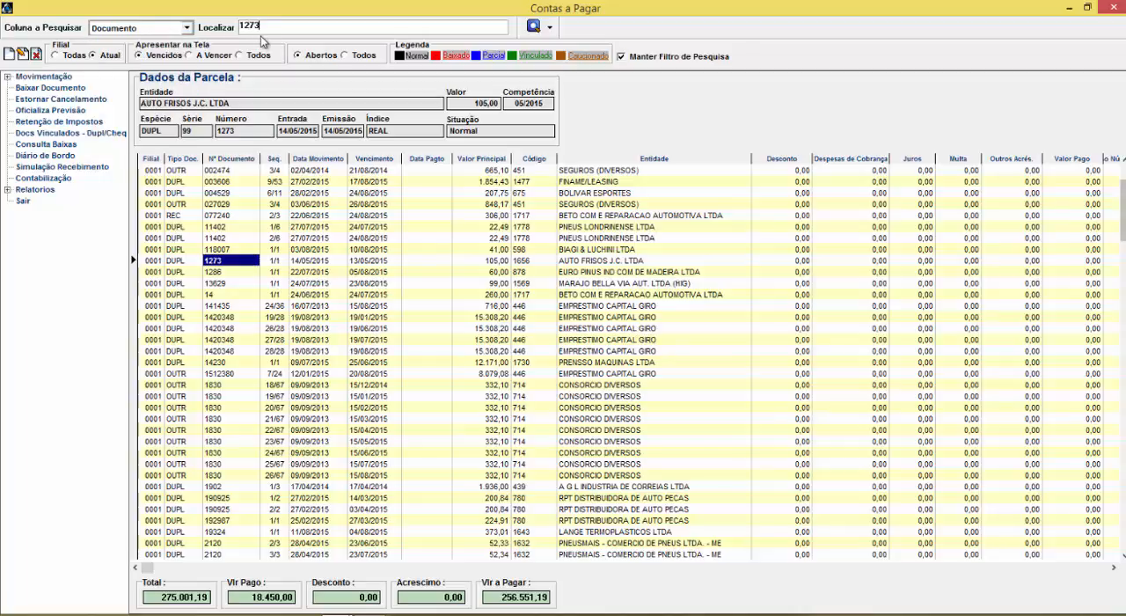
pyautogui.press('Return')
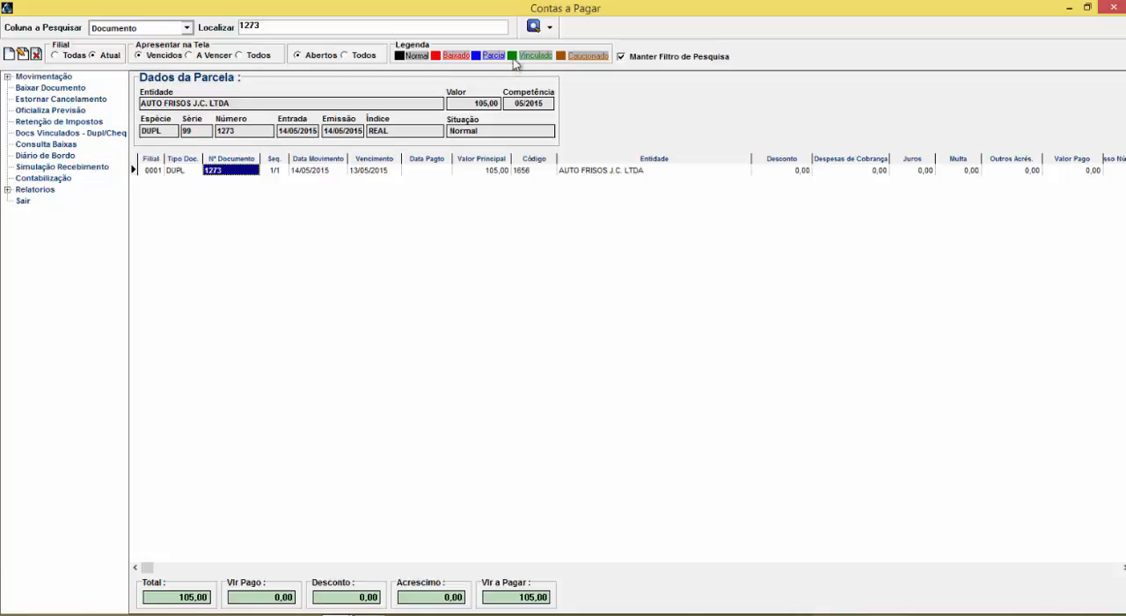
pyautogui.click(22, 54)
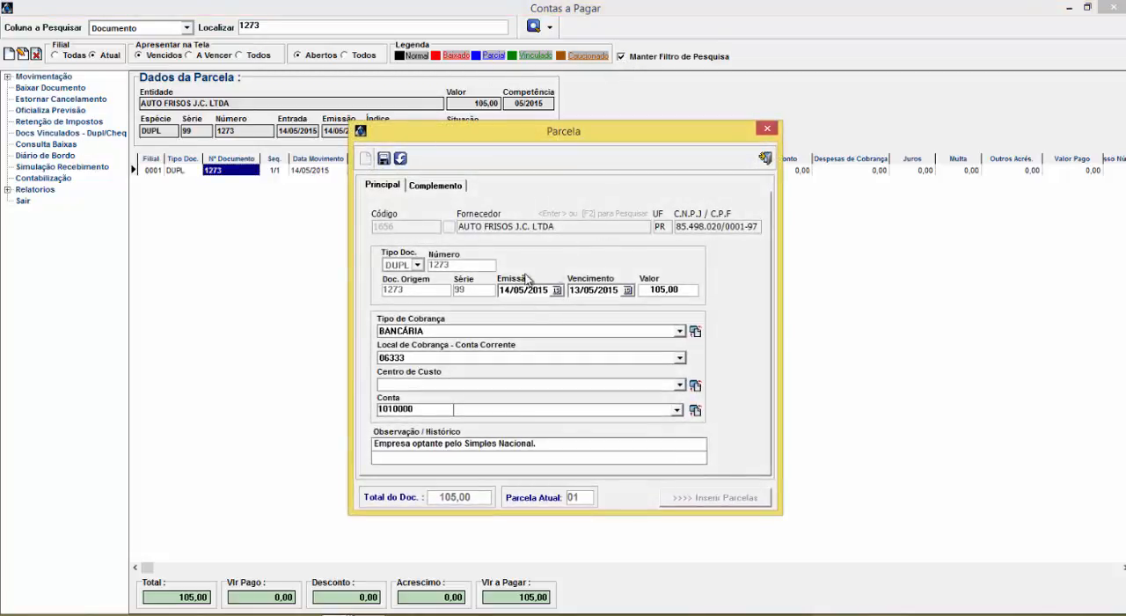
pyautogui.click(766, 158)
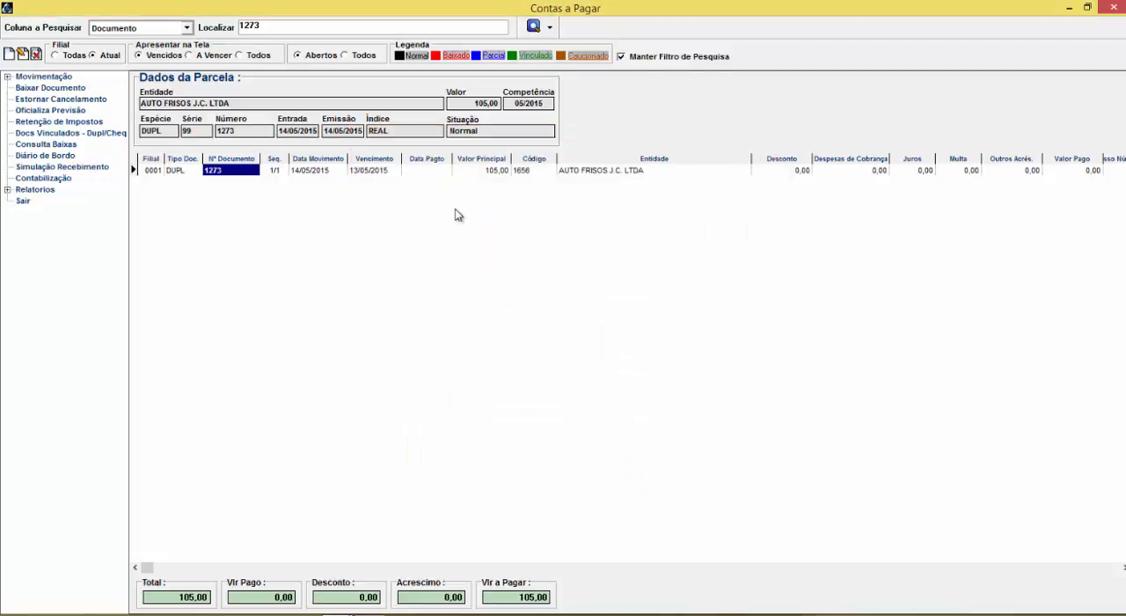
# Turn off Manter Filtro de Pesquisa and clear the Localizar text
pyautogui.click(622, 58)
pyautogui.press('Tab')
pyautogui.press('Tab')
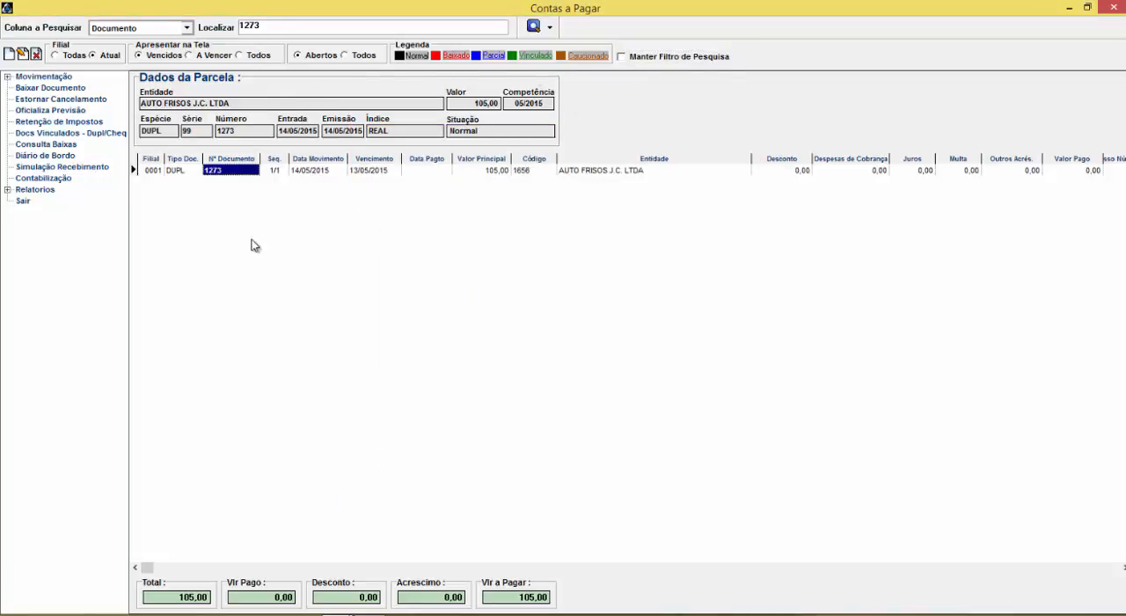
pyautogui.press('Tab')
pyautogui.press('BackSpace')
pyautogui.click(9, 55)
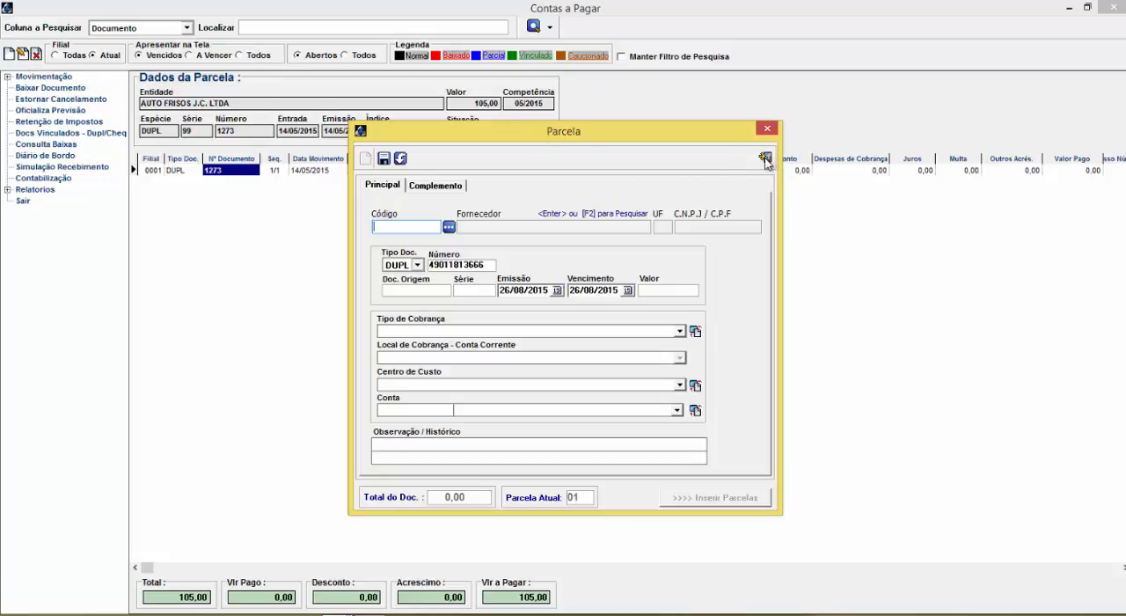
pyautogui.click(371, 611)
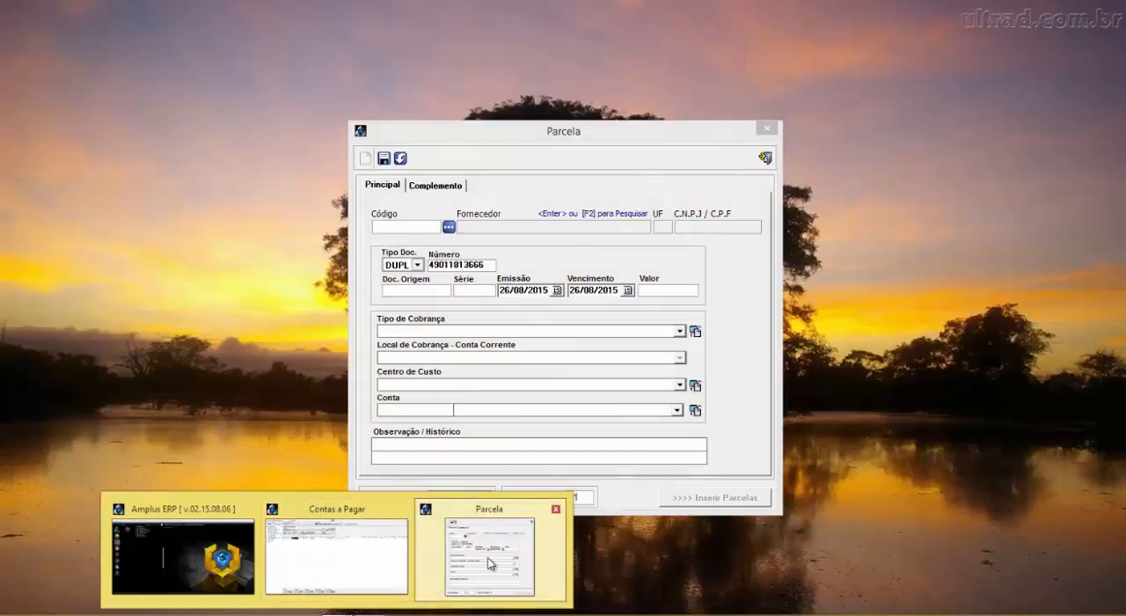
pyautogui.click(489, 554)
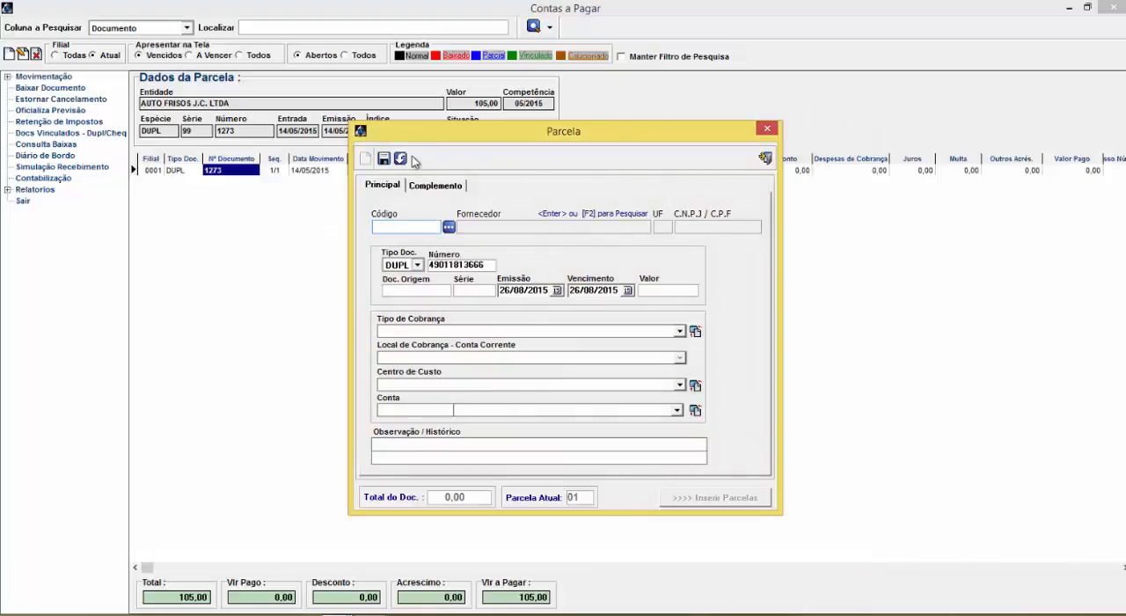
pyautogui.click(334, 611)
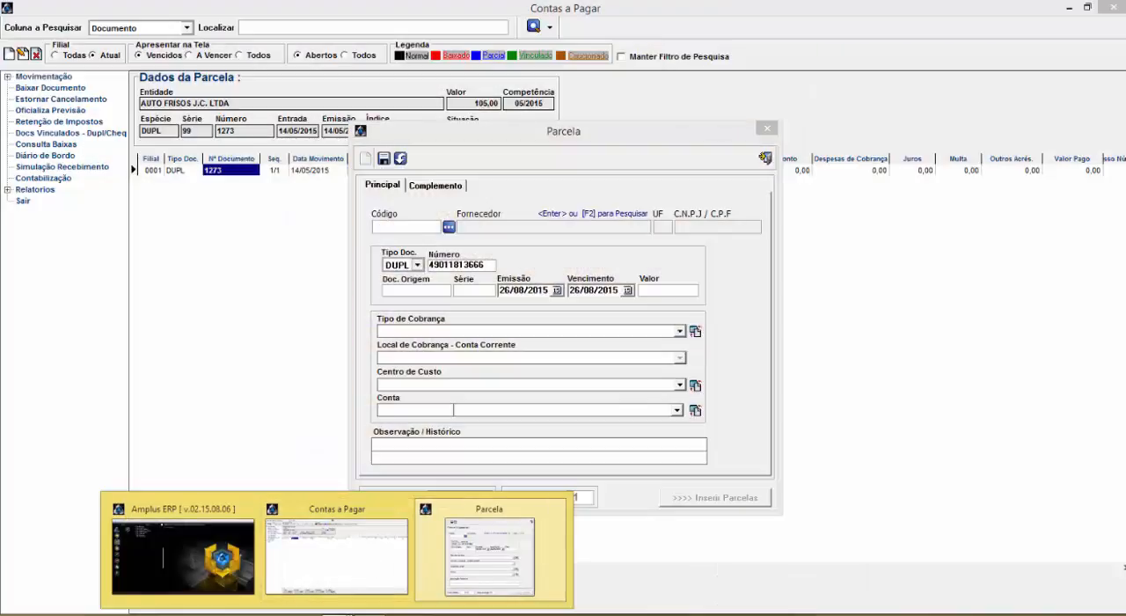
pyautogui.click(552, 309)
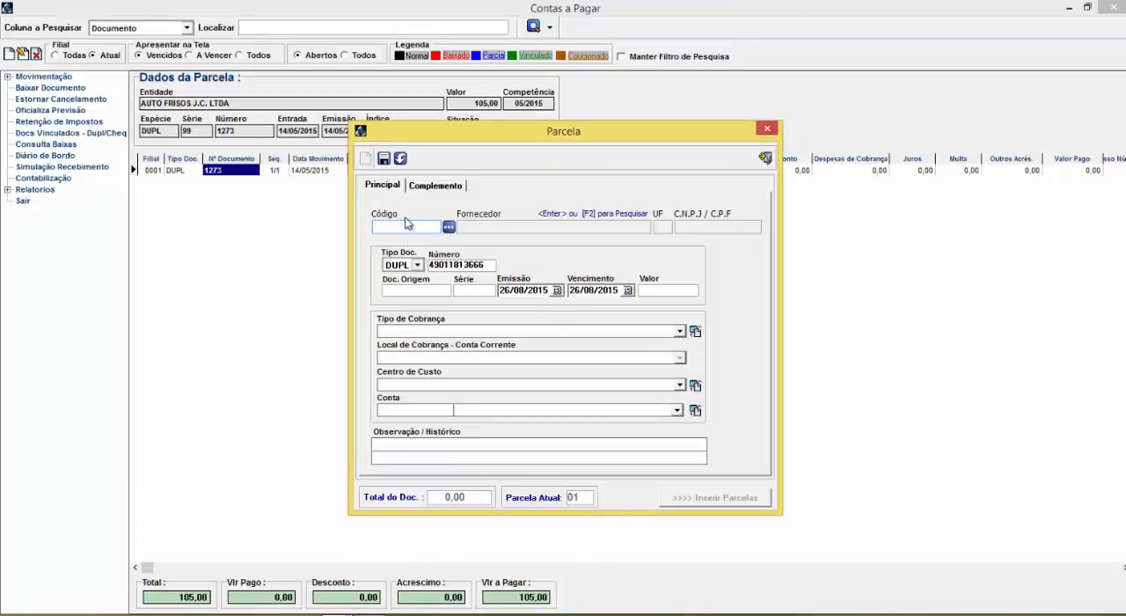
pyautogui.write('erewr')
pyautogui.write('10')
pyautogui.press('Return')
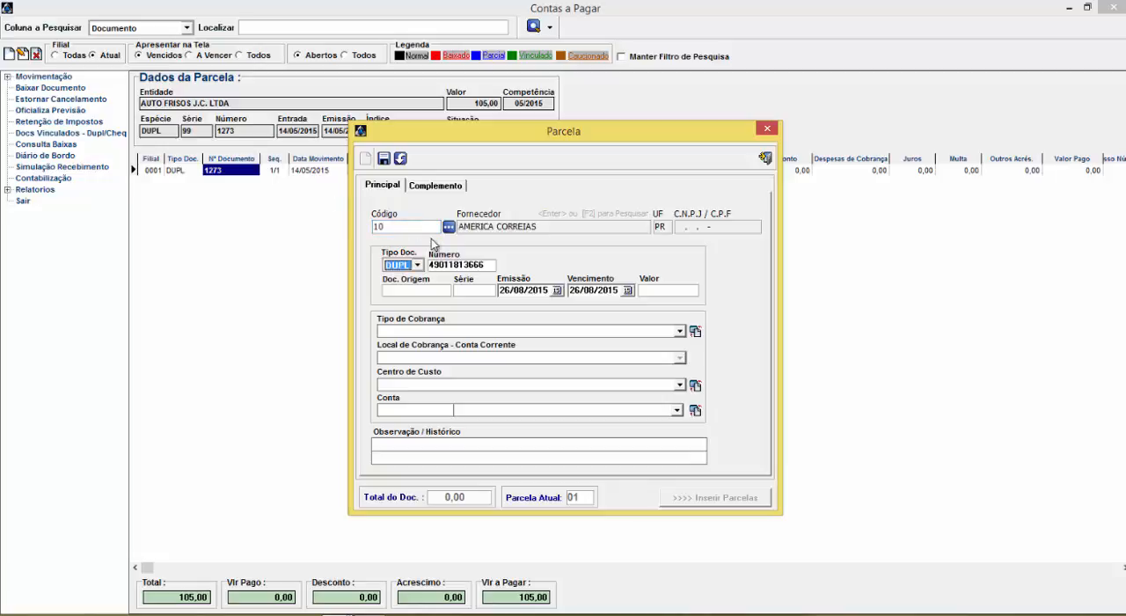
pyautogui.click(399, 158)
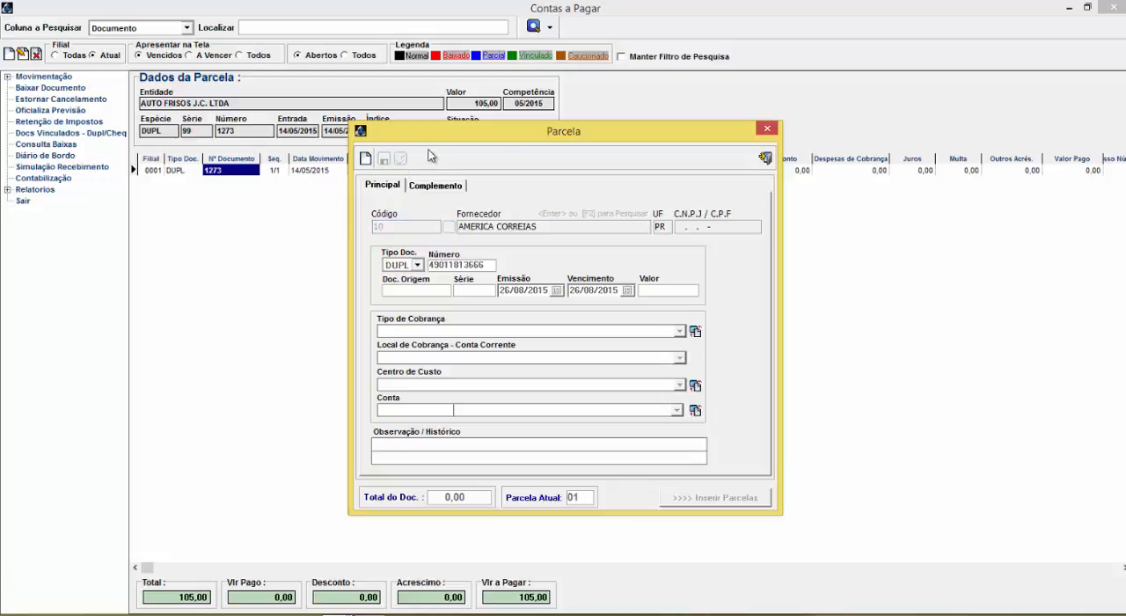
pyautogui.click(766, 161)
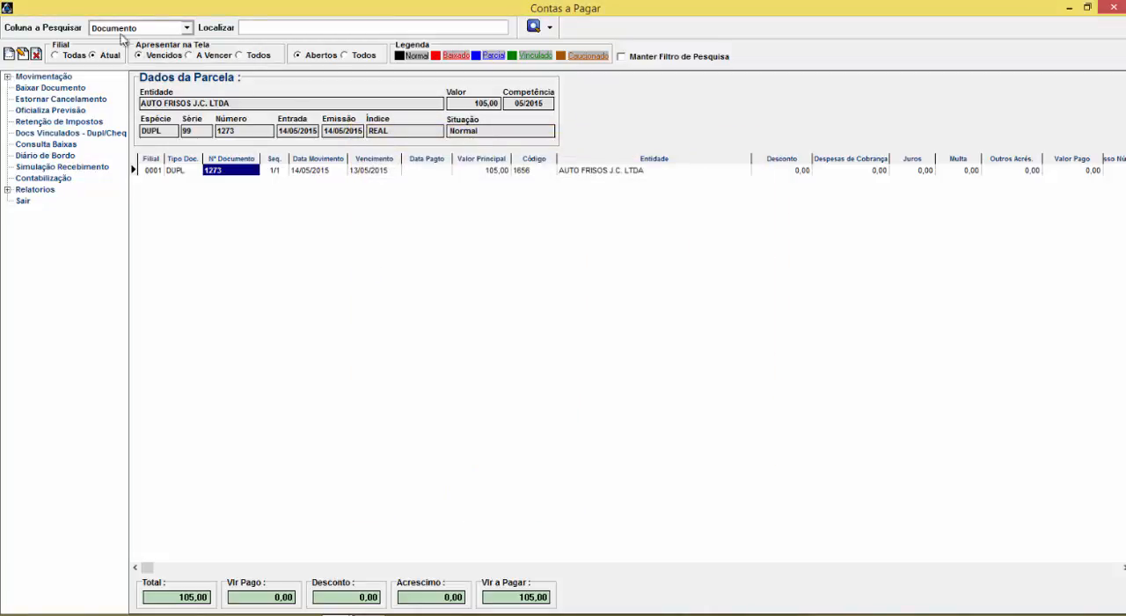
# Relist the open payables and start a new installment with supplier code 10, opening the supplier lookup
pyautogui.press('Return')
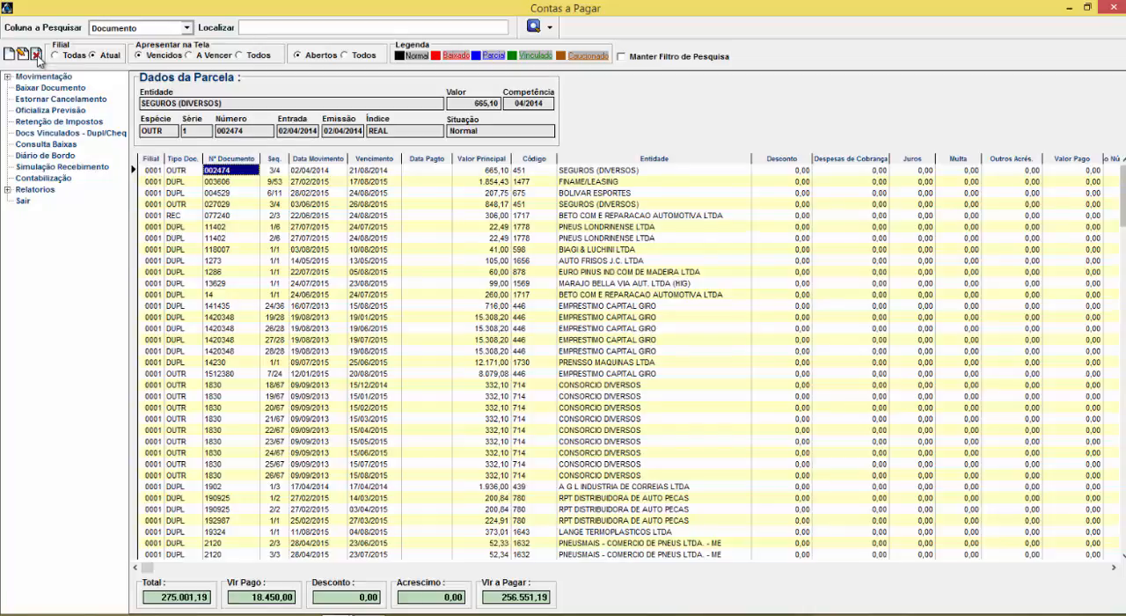
pyautogui.click(9, 54)
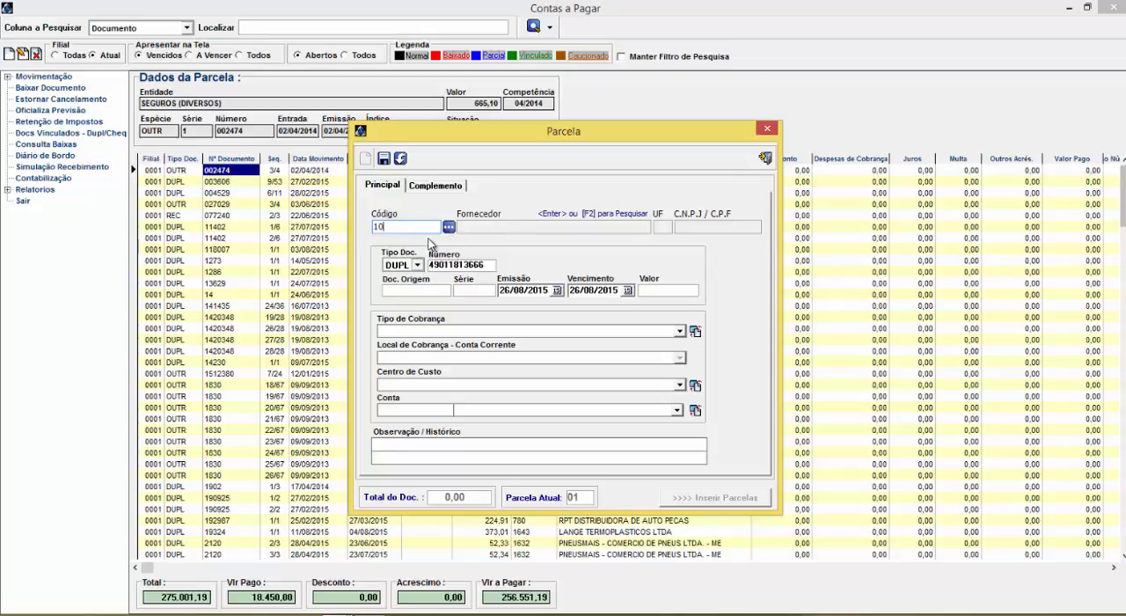
pyautogui.press('Return')
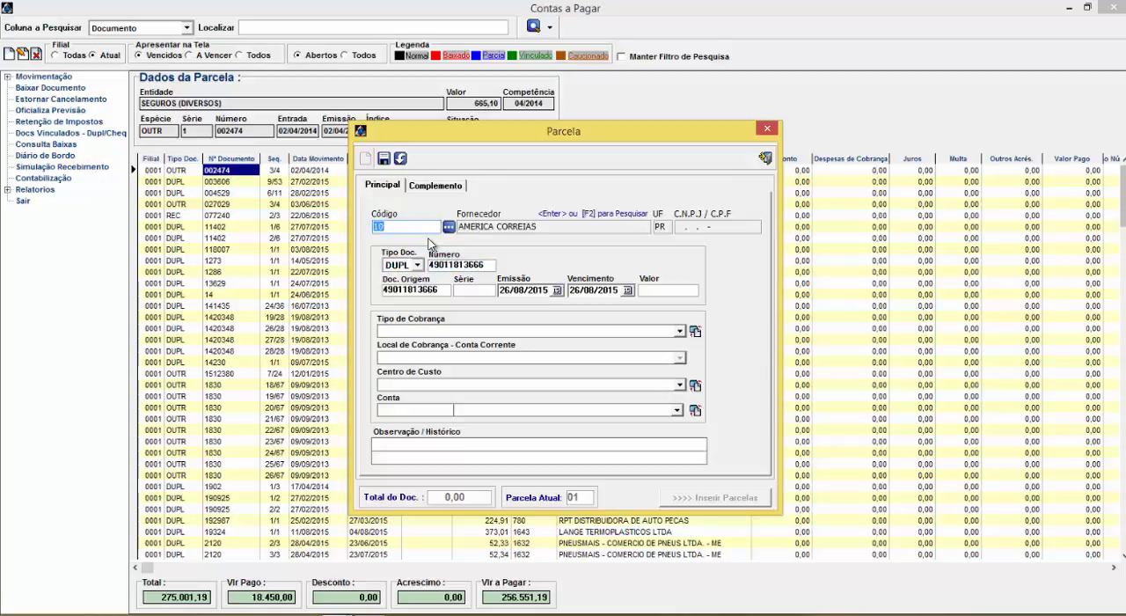
pyautogui.press('F2')
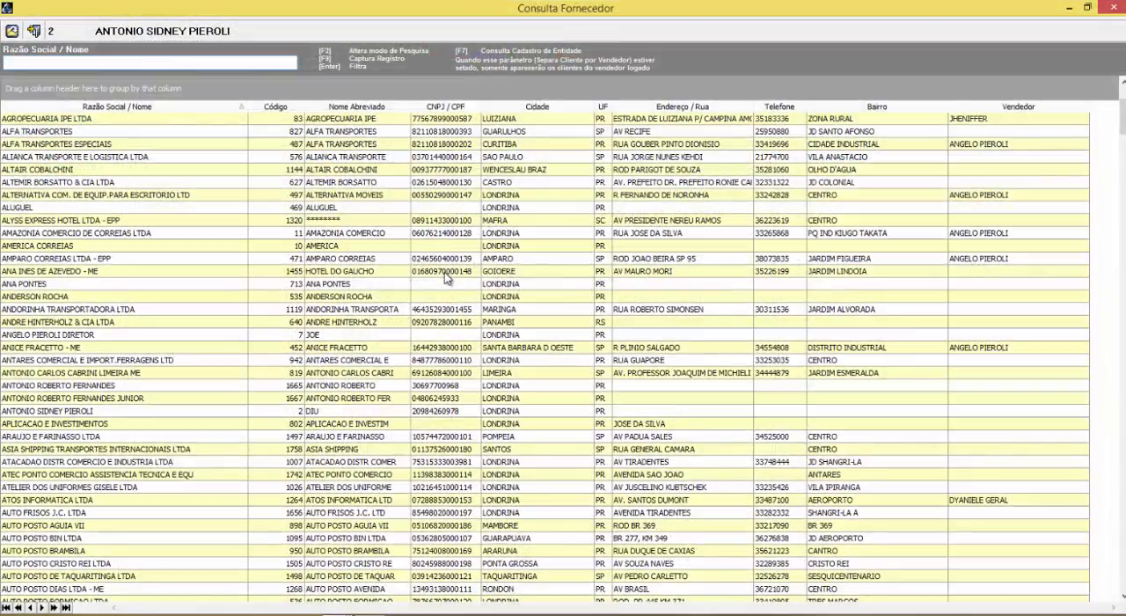
pyautogui.press('XF86AudioLowerVolume')
pyautogui.press('XF86AudioLowerVolume')
pyautogui.press('XF86AudioLowerVolume')
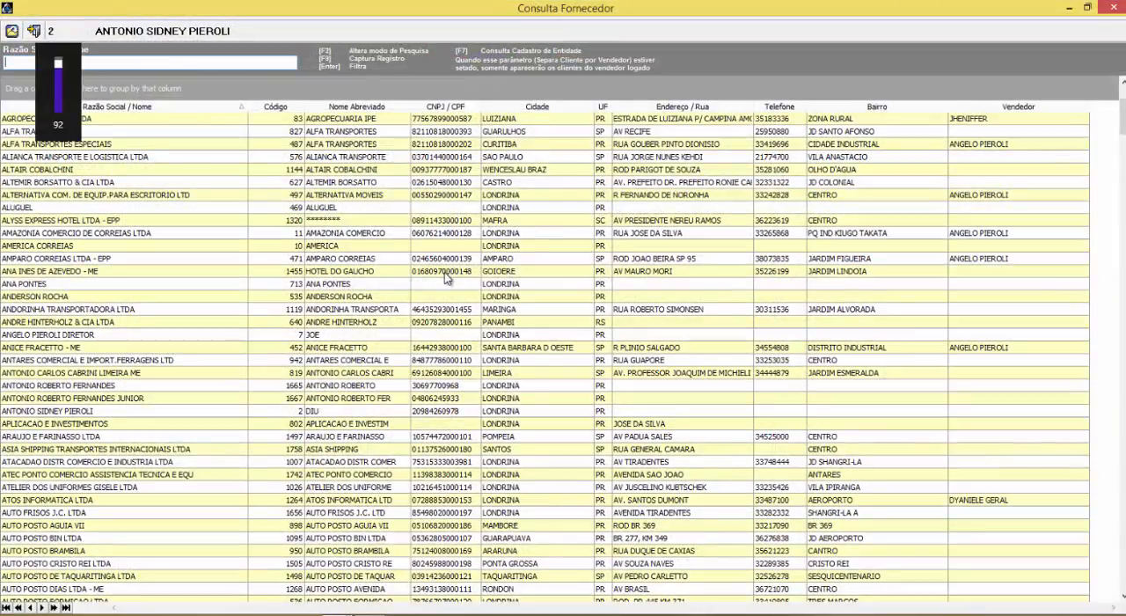
pyautogui.moveTo(60, 72); pyautogui.dragTo(56, 114)
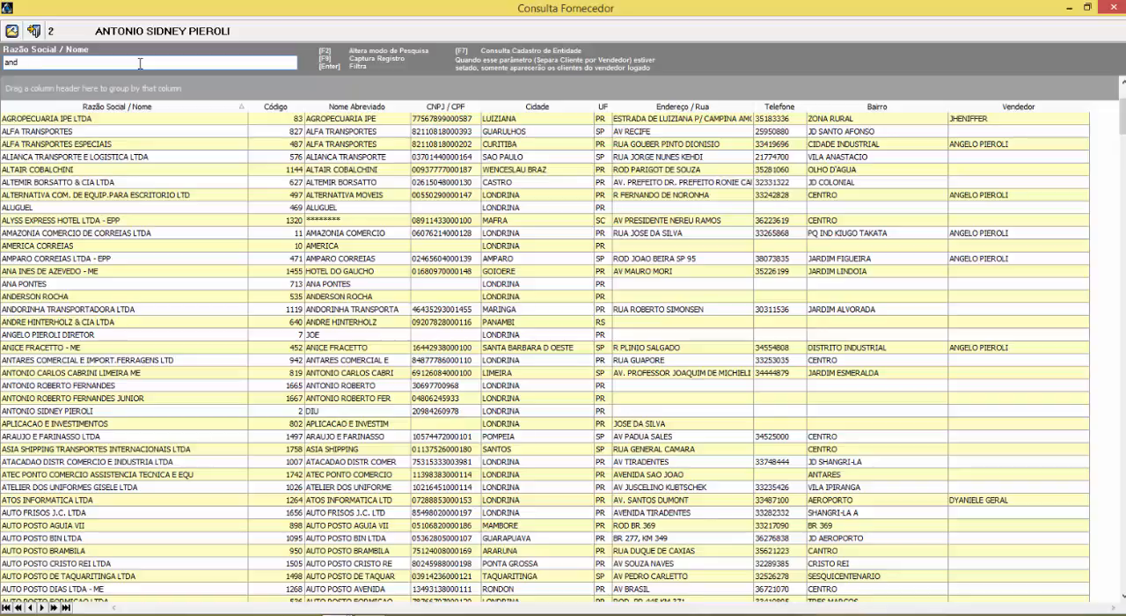
# Filter the suppliers by Razão Social / Nome with "andor" and select ANDORINHA TRANSPORTADORA LTDA
pyautogui.press('Return')
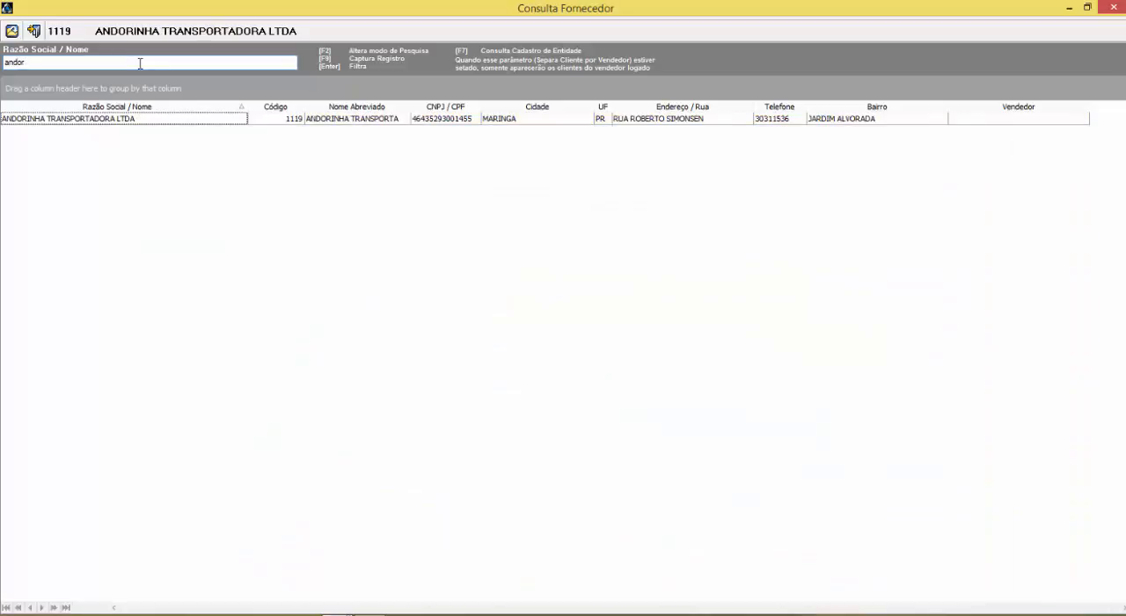
pyautogui.click(111, 122)
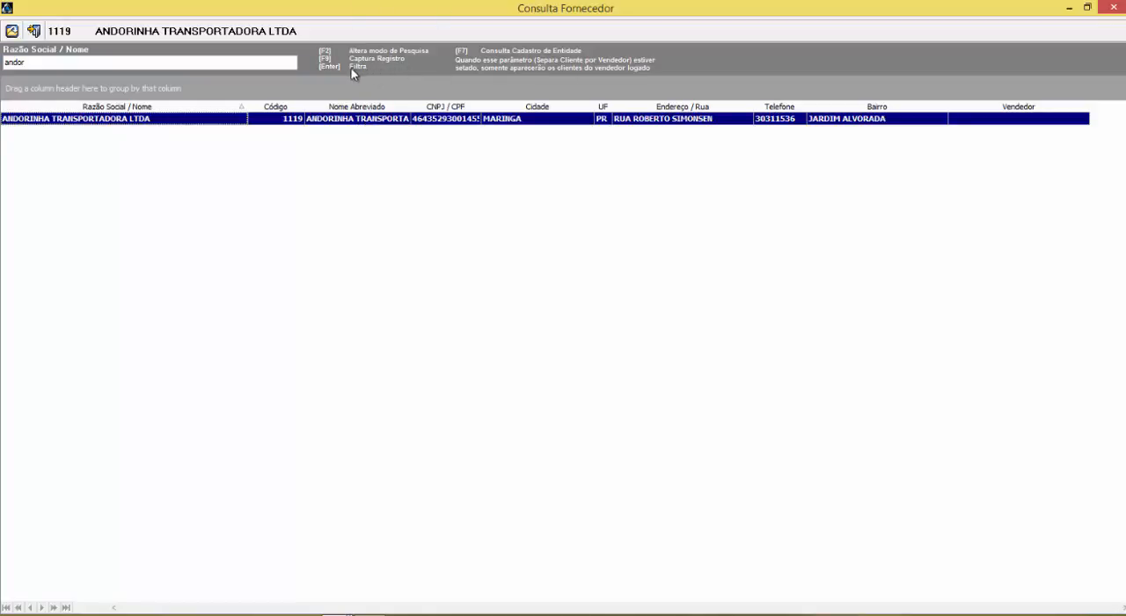
# Switch the supplier search mode to Cidade, and capture ANDORINHA TRANSPORTADORA LTDA as the installment's supplier
pyautogui.press('F2')
pyautogui.press('F2')
pyautogui.press('F2')
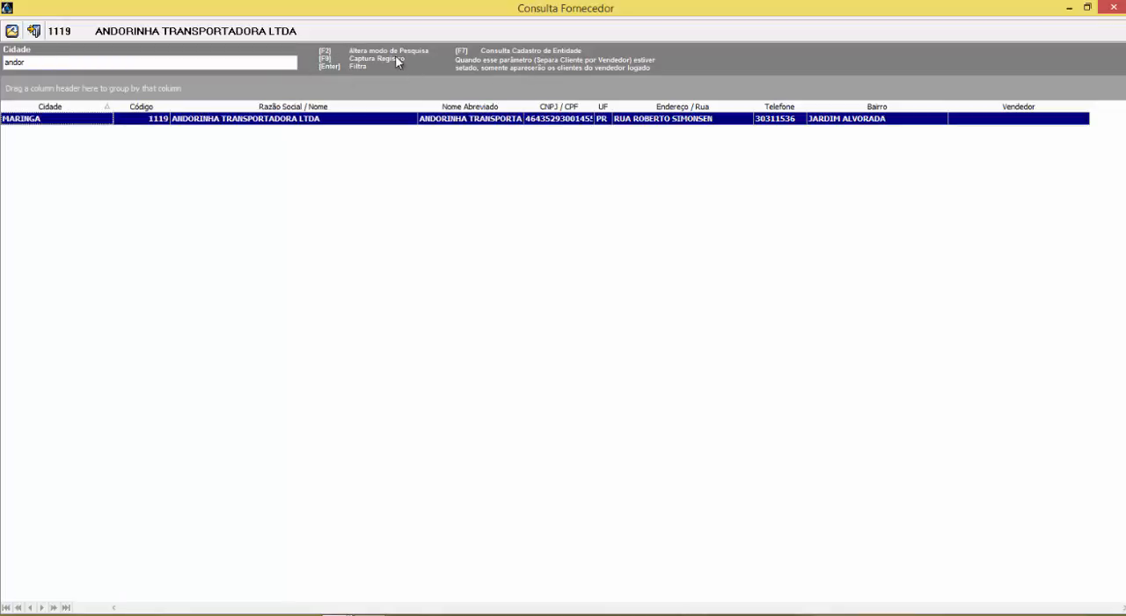
pyautogui.click(12, 32)
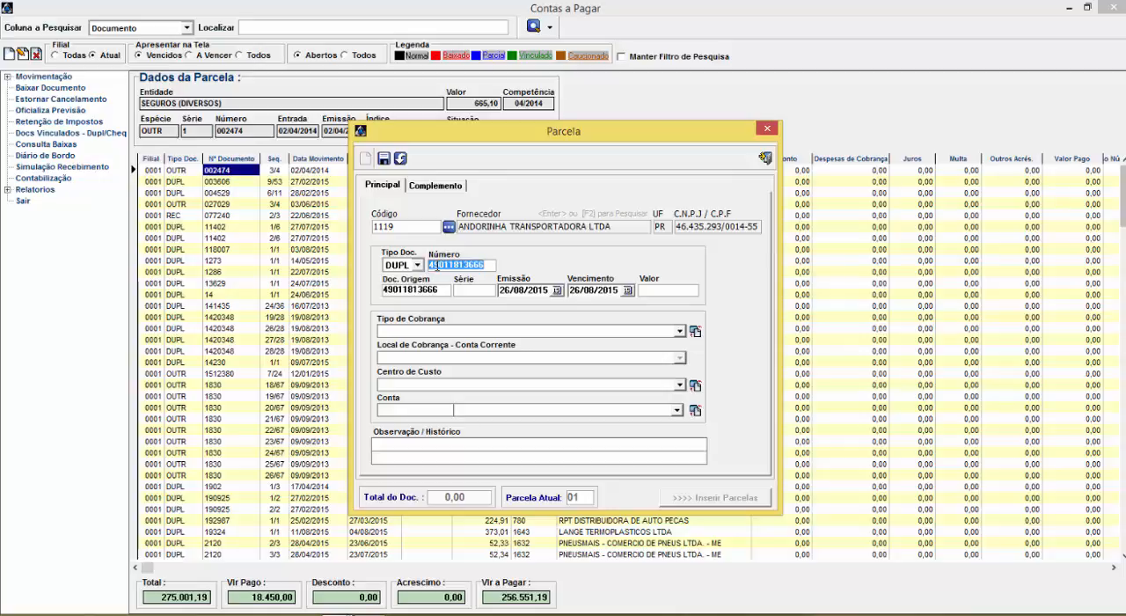
# Set the new installment's Número to 2500 and its Valor to 100
pyautogui.write('2500')
pyautogui.press('Tab')
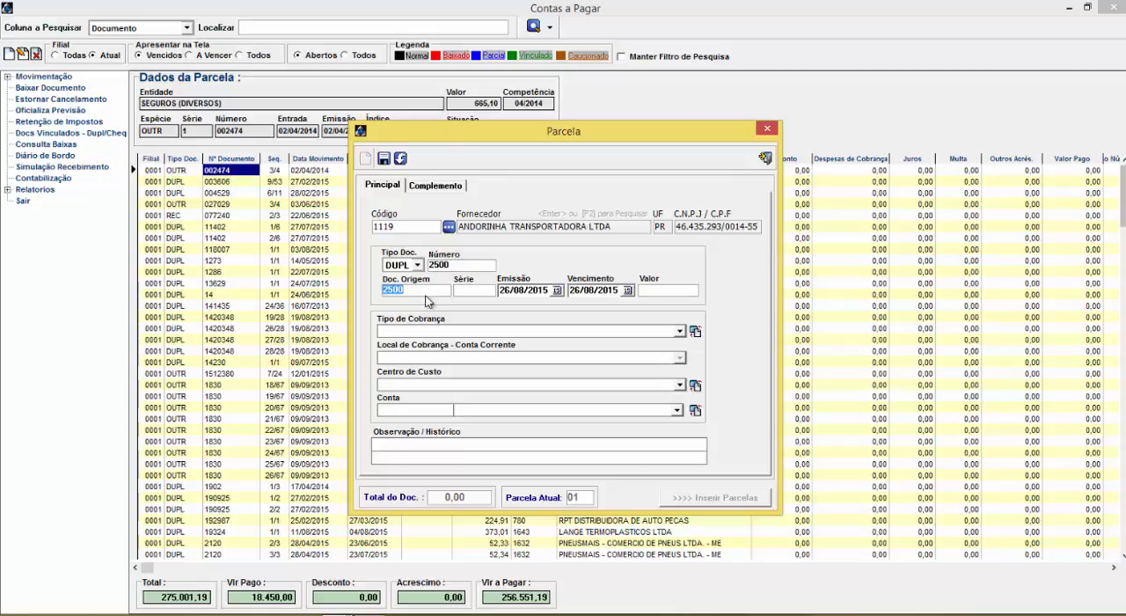
pyautogui.press('Tab')
pyautogui.press('Tab')
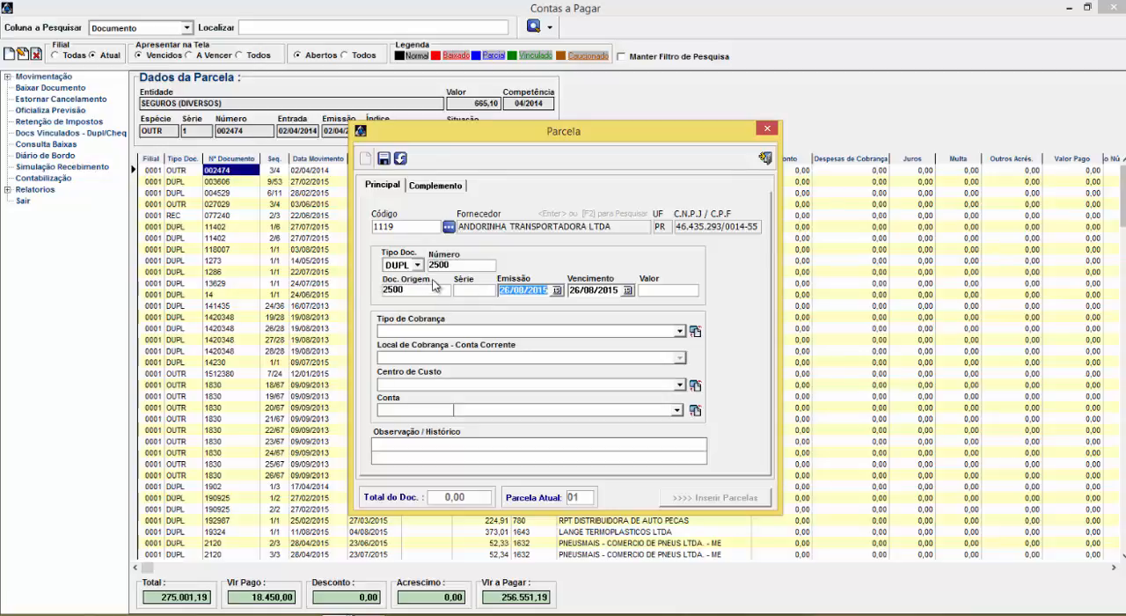
pyautogui.press('Tab')
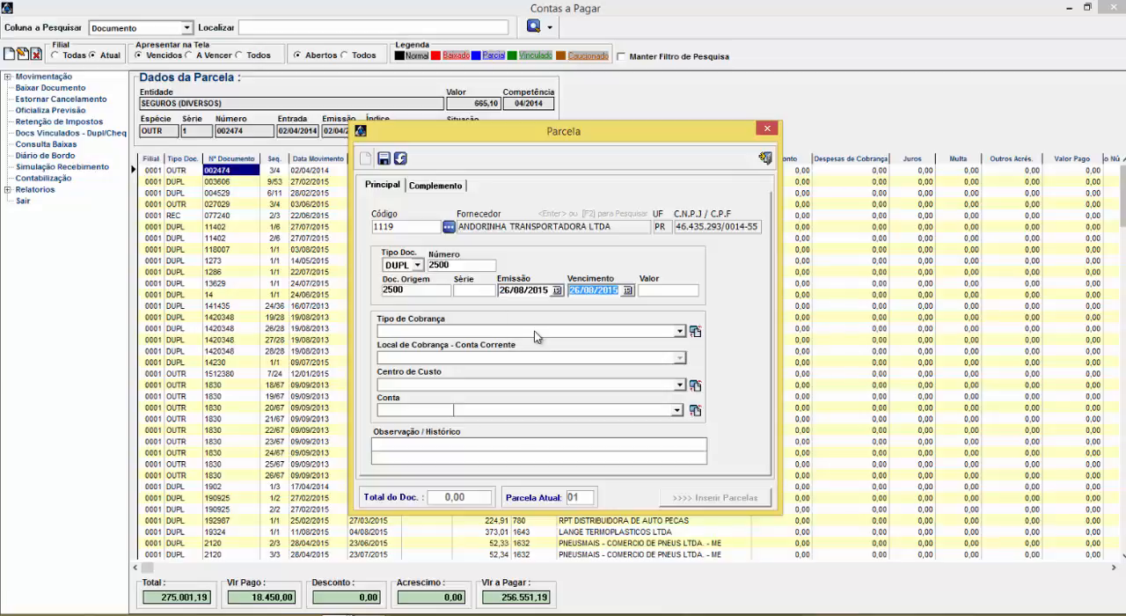
pyautogui.press('Tab')
pyautogui.write('100')
pyautogui.press('Tab')
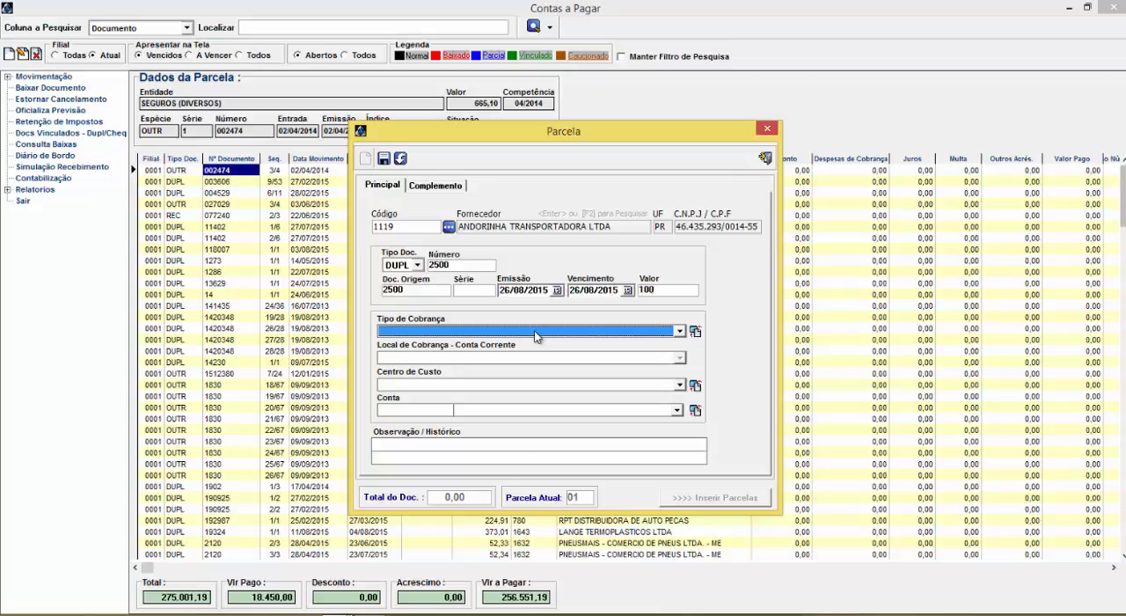
# Try PG CARTAO DE CREDITO and CARTEIRA as the new installment's Tipo de Cobrança
pyautogui.click(534, 332)
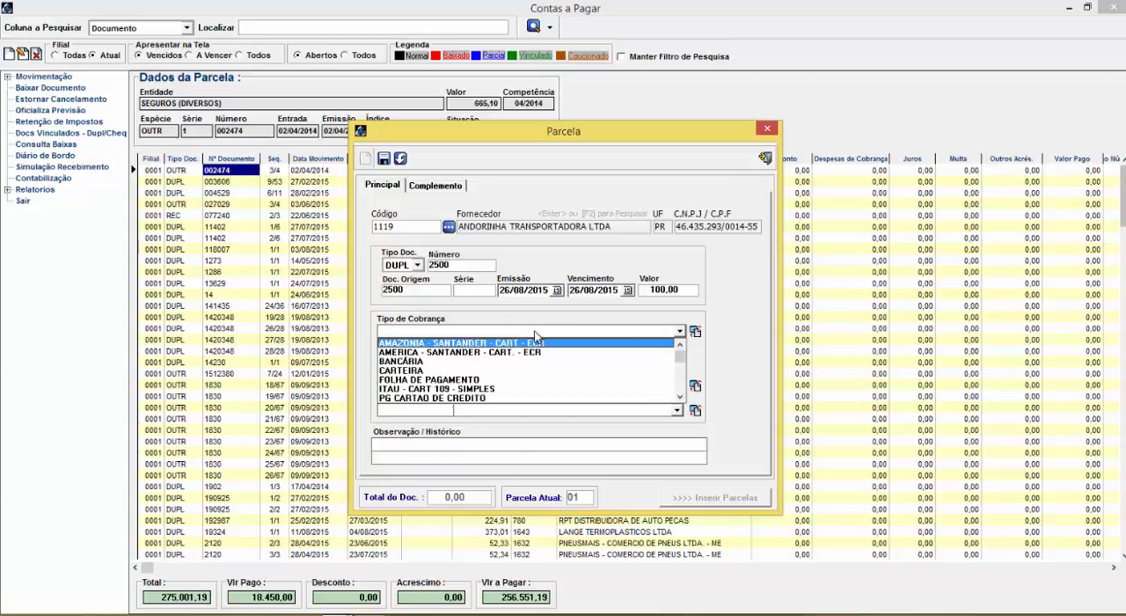
pyautogui.press('Down')
pyautogui.press('Down')
pyautogui.press('Down')
pyautogui.press('Down')
pyautogui.press('Down')
pyautogui.press('Escape')
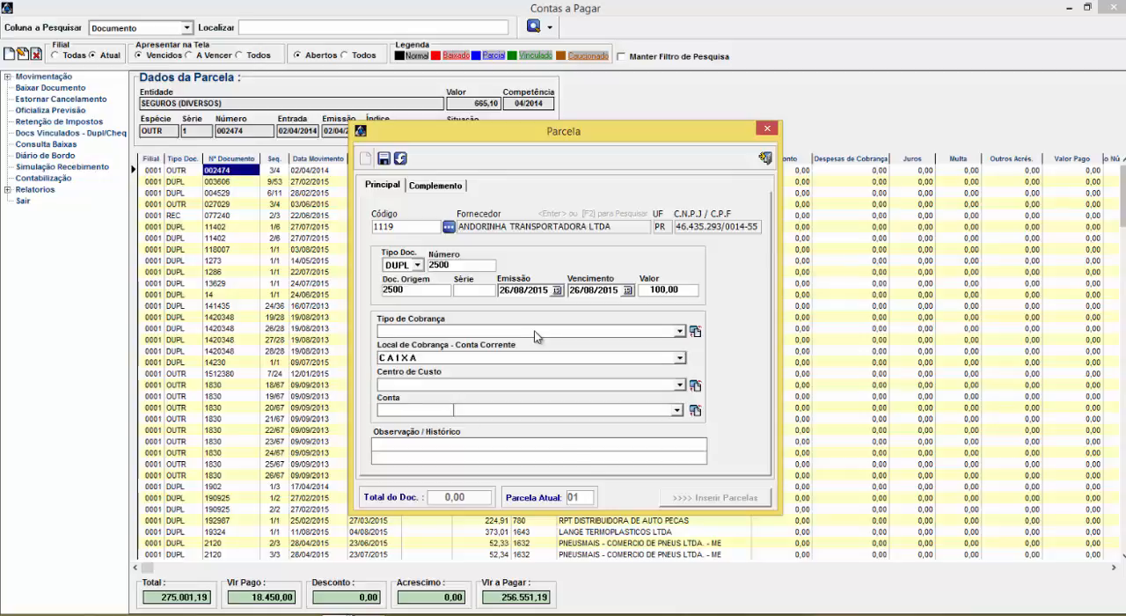
pyautogui.click(520, 331)
pyautogui.click(519, 330)
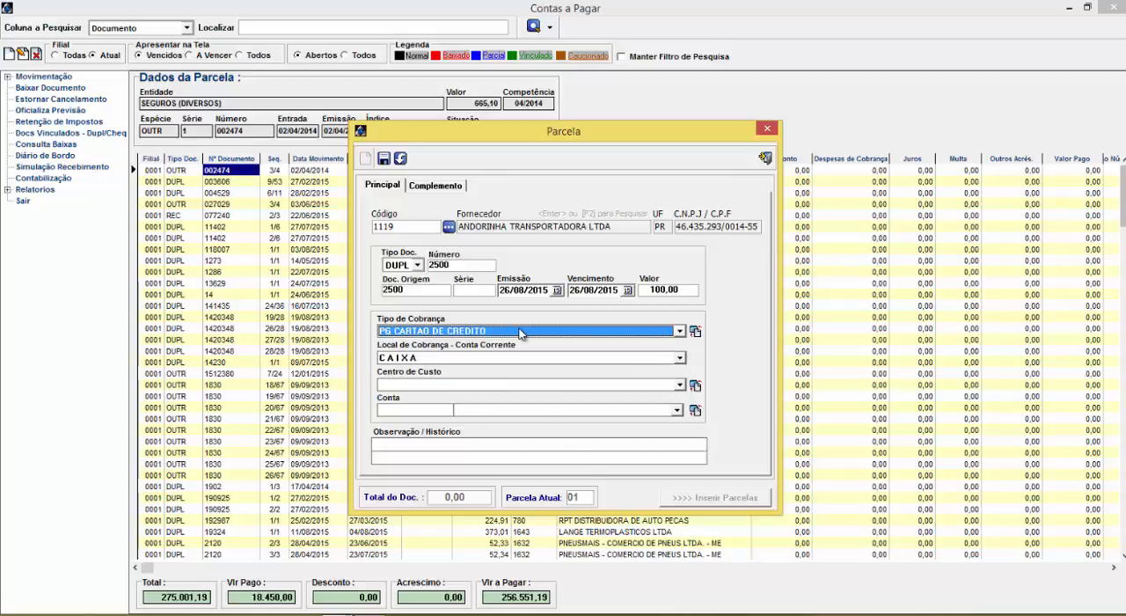
pyautogui.click(453, 332)
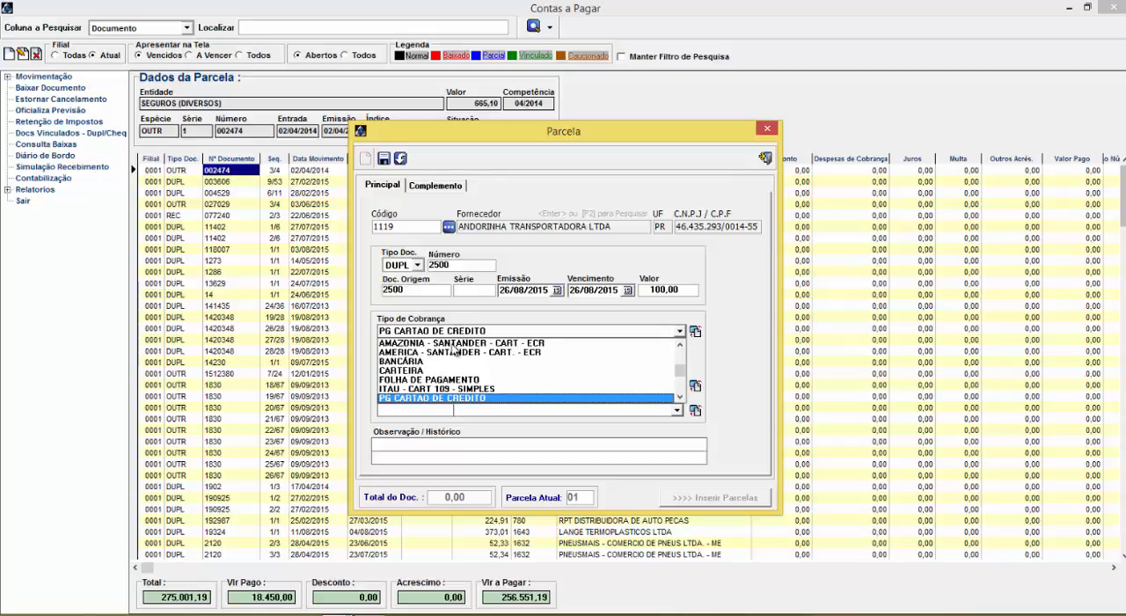
pyautogui.click(435, 361)
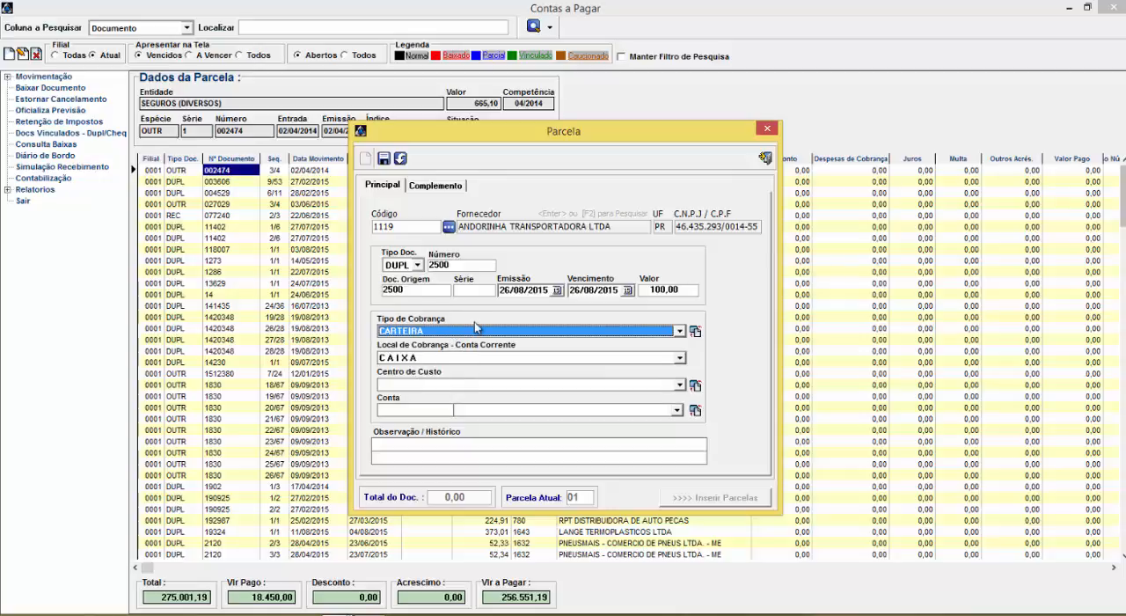
# Set the installment's Tipo de Cobrança to FOLHA DE PAGAMENTO and its Centro de Custo to RECEPCAO
pyautogui.click(423, 335)
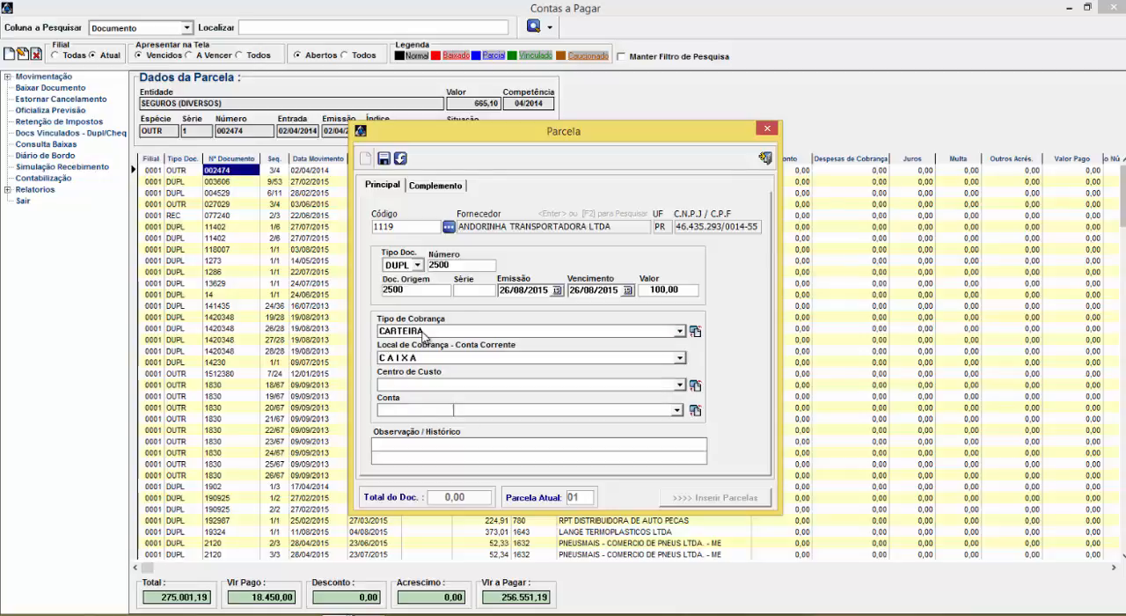
pyautogui.click(424, 334)
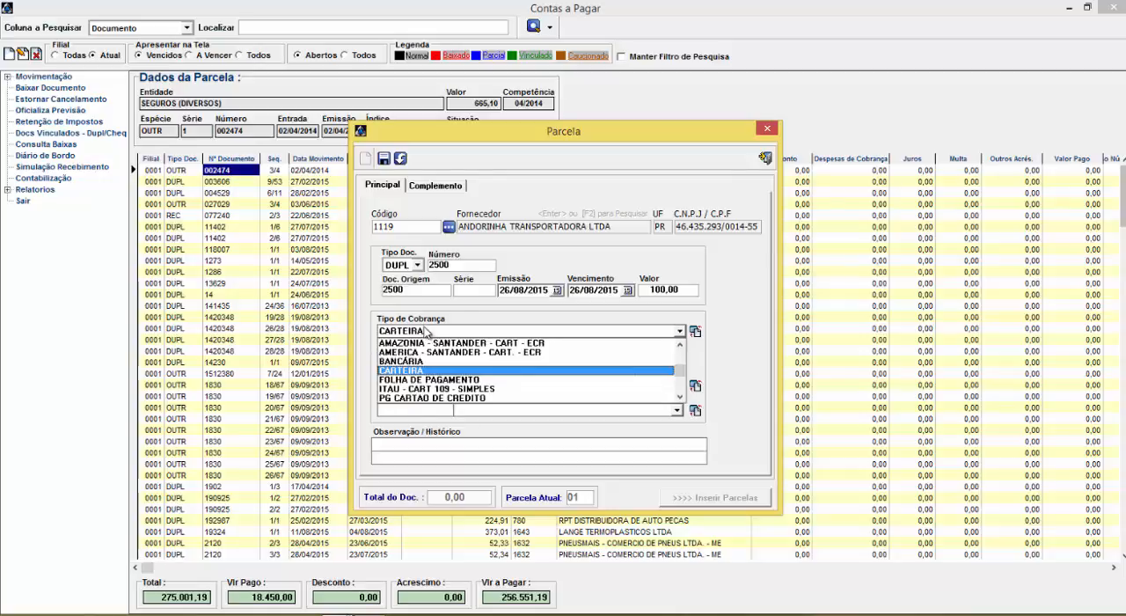
pyautogui.click(442, 379)
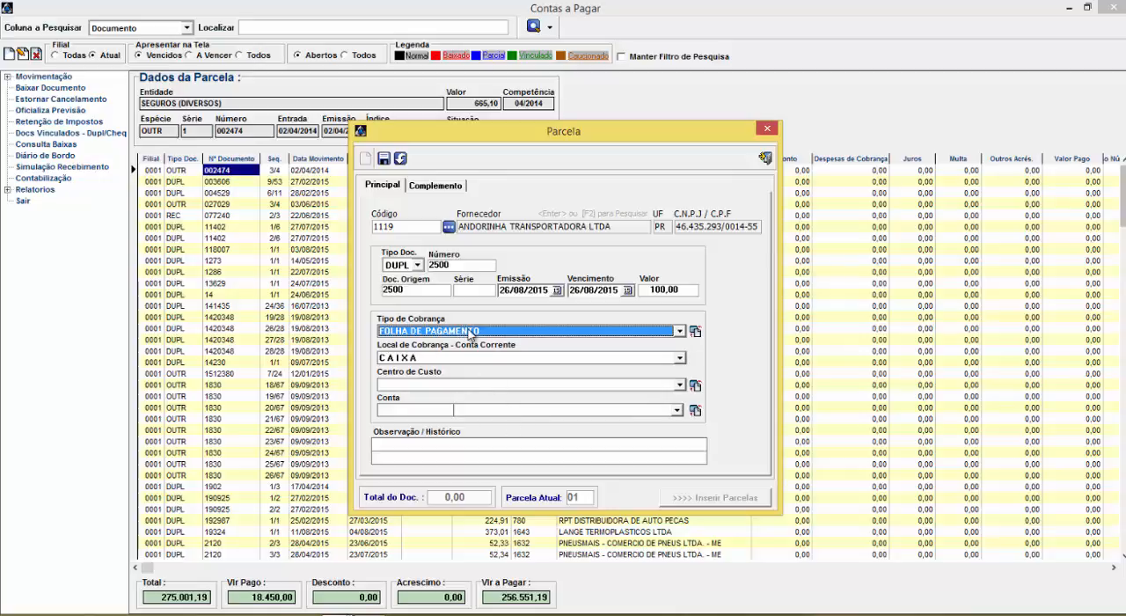
pyautogui.click(472, 385)
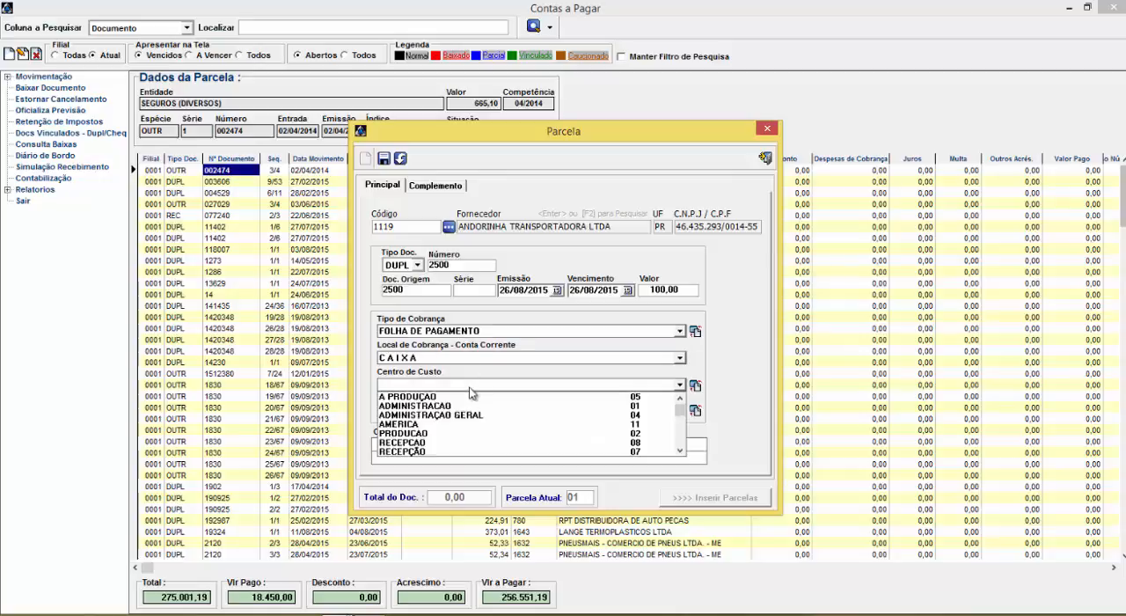
pyautogui.click(427, 444)
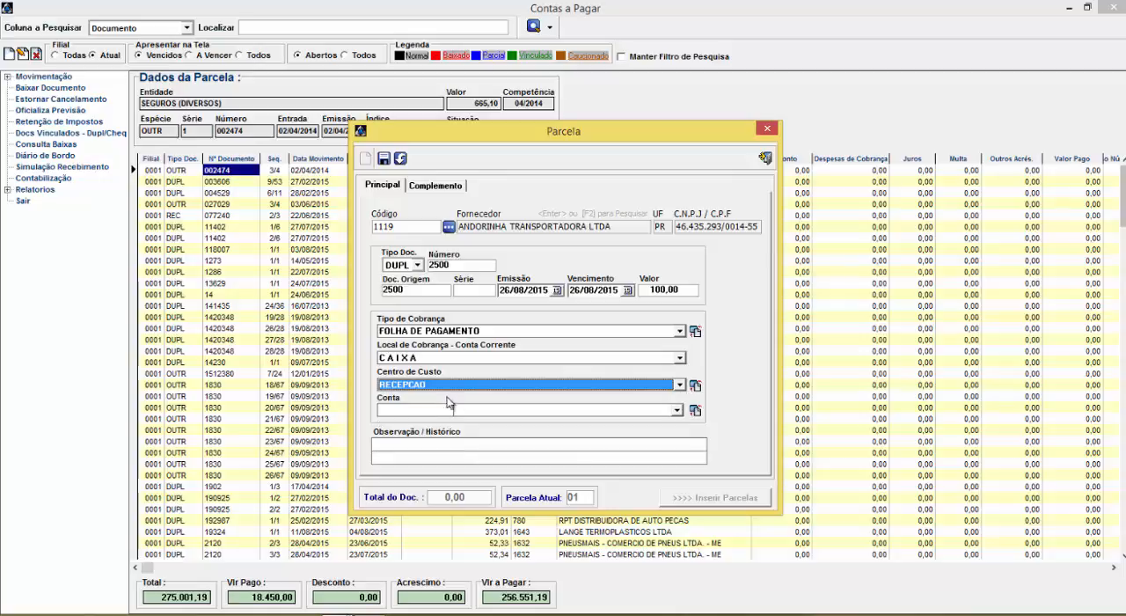
# Enter "dasdas" as the installment's Observação / Histórico and save it with initial number 1
pyautogui.click(419, 448)
pyautogui.write('dasdas')
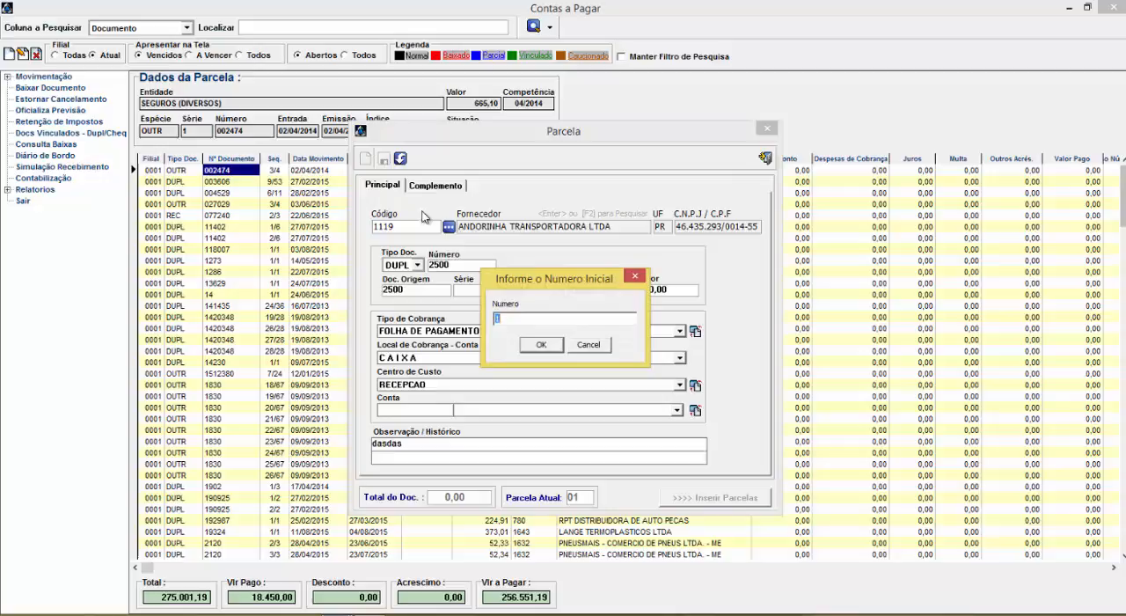
pyautogui.click(541, 344)
# Review the saved installment's Complemento data and return to its Principal data
pyautogui.click(433, 187)
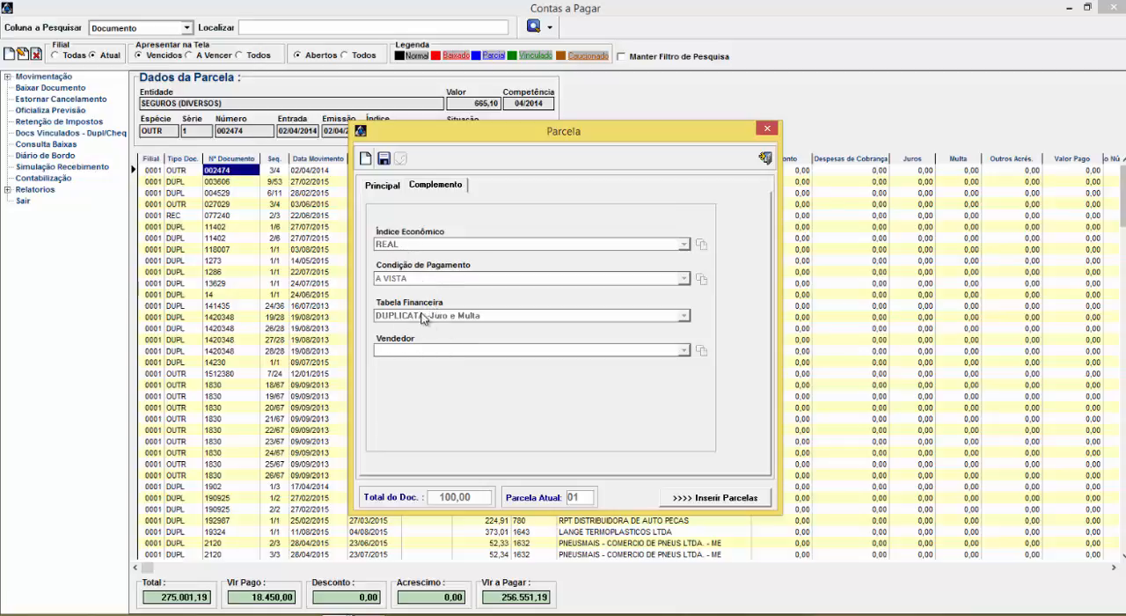
pyautogui.click(384, 186)
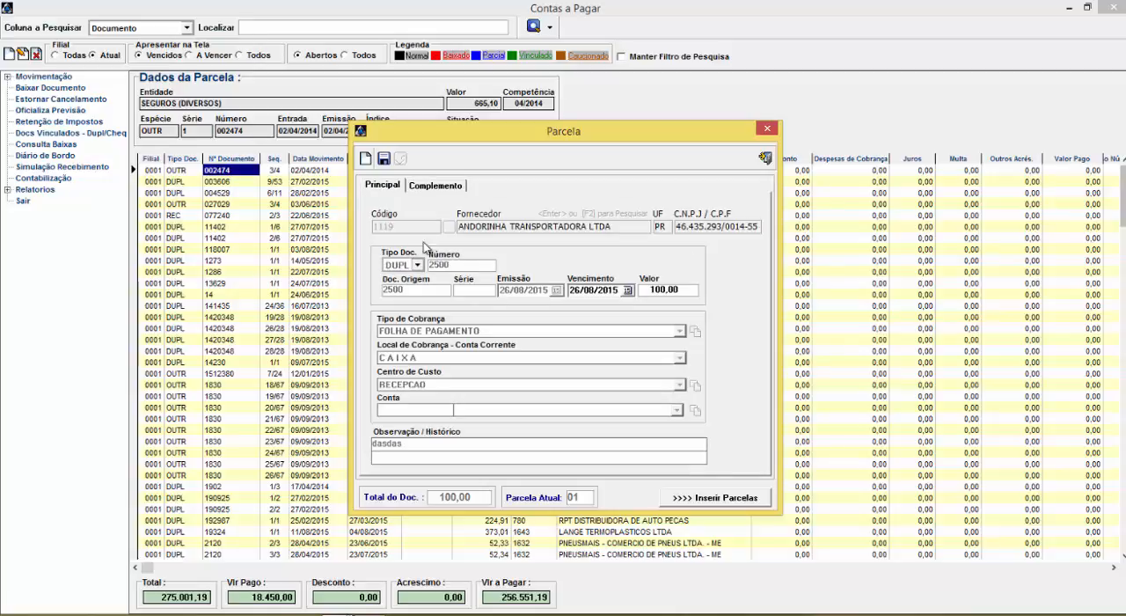
pyautogui.click(436, 186)
pyautogui.click(385, 186)
# Insert a second installment with the same Vencimento and a third with Vencimento 26/09/2015
pyautogui.click(723, 498)
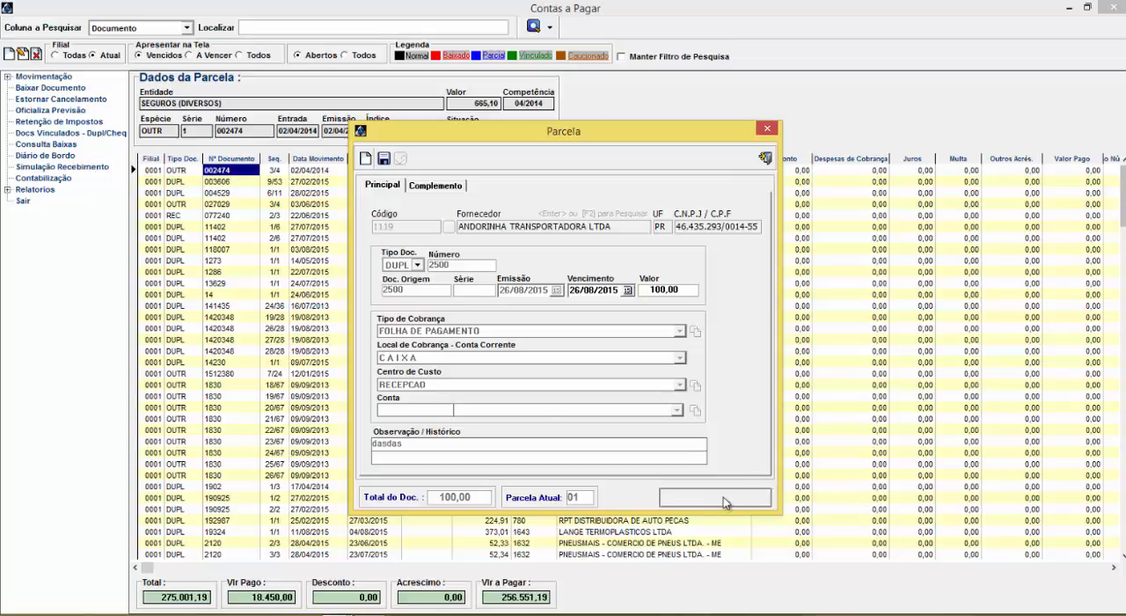
pyautogui.click(590, 291)
pyautogui.write('9')
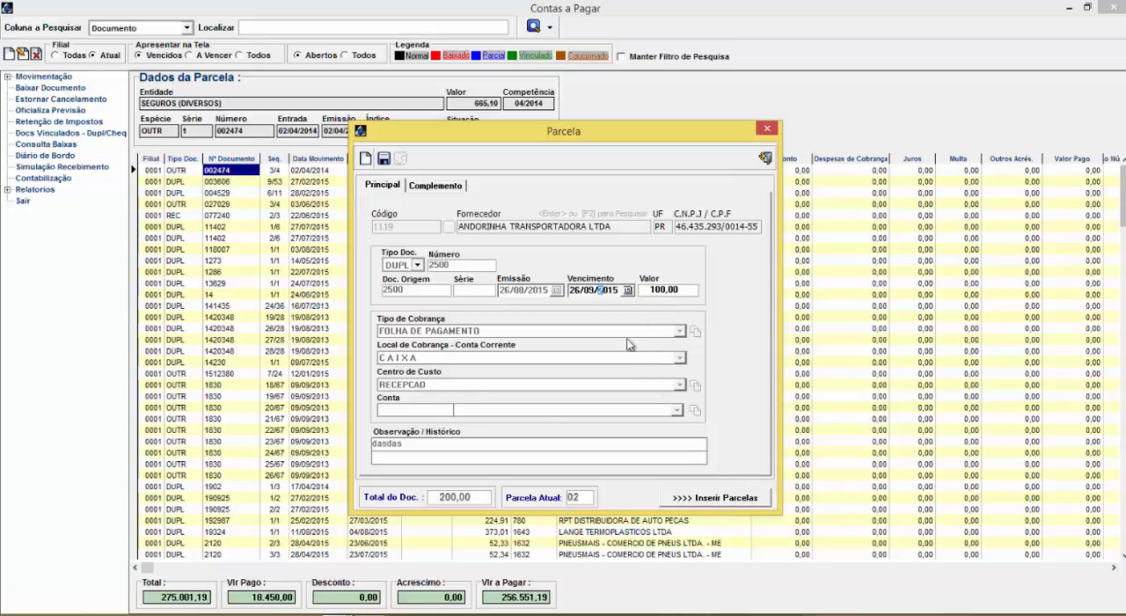
pyautogui.click(716, 499)
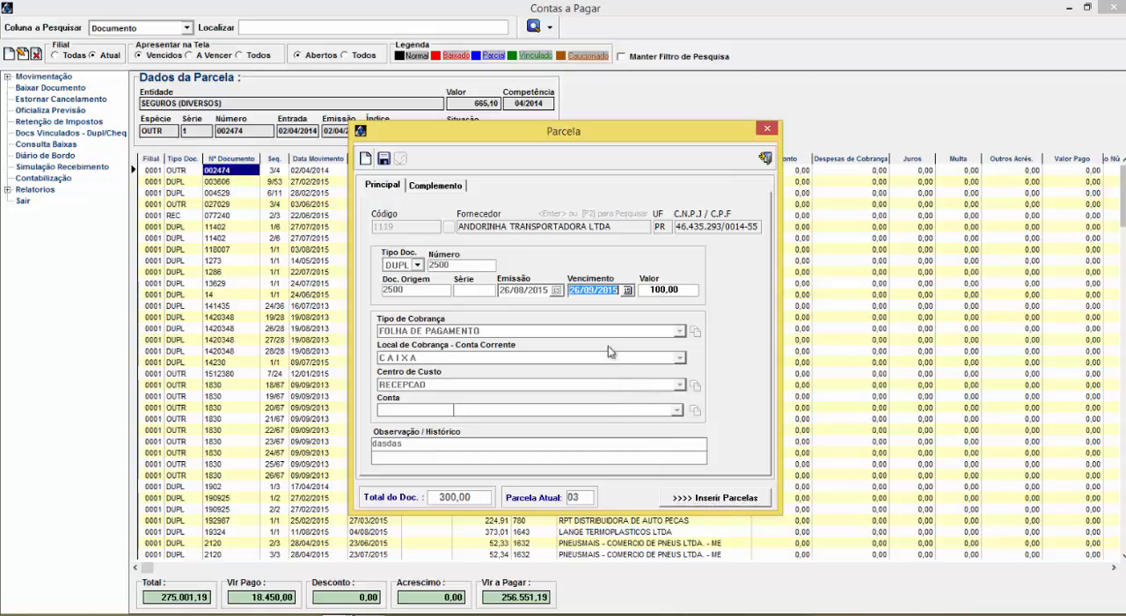
# Insert a further installment with the Vencimento month set to 10, and close the Parcela window
pyautogui.click(587, 291)
pyautogui.write('10')
pyautogui.click(734, 499)
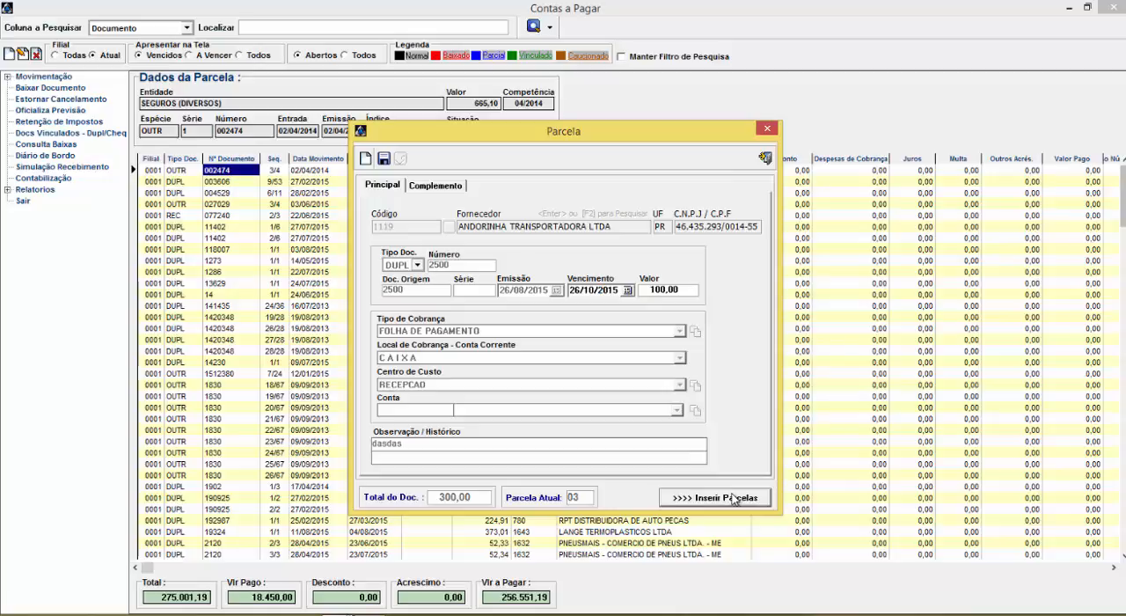
pyautogui.click(764, 158)
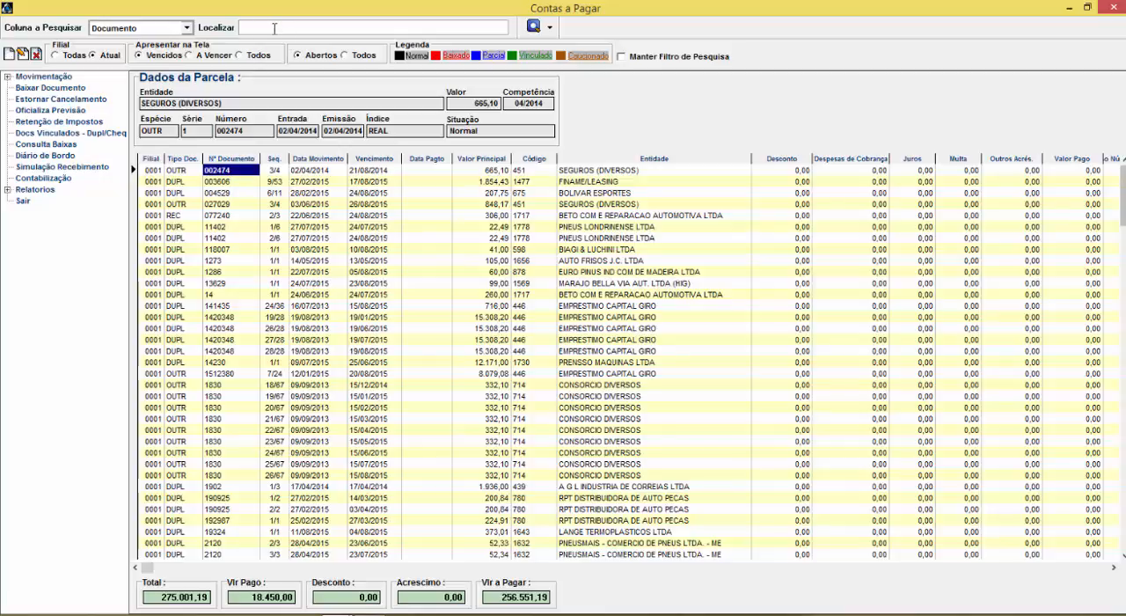
# Search the payables for document 2500, list all of its statuses, and return to only the open ones
pyautogui.press('Return')
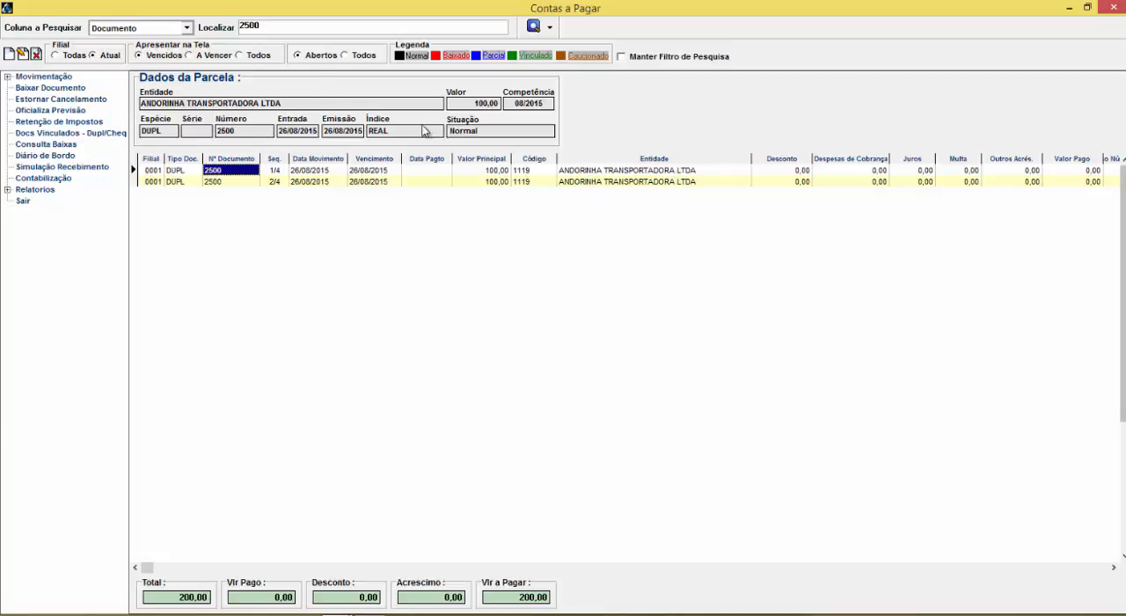
pyautogui.click(345, 56)
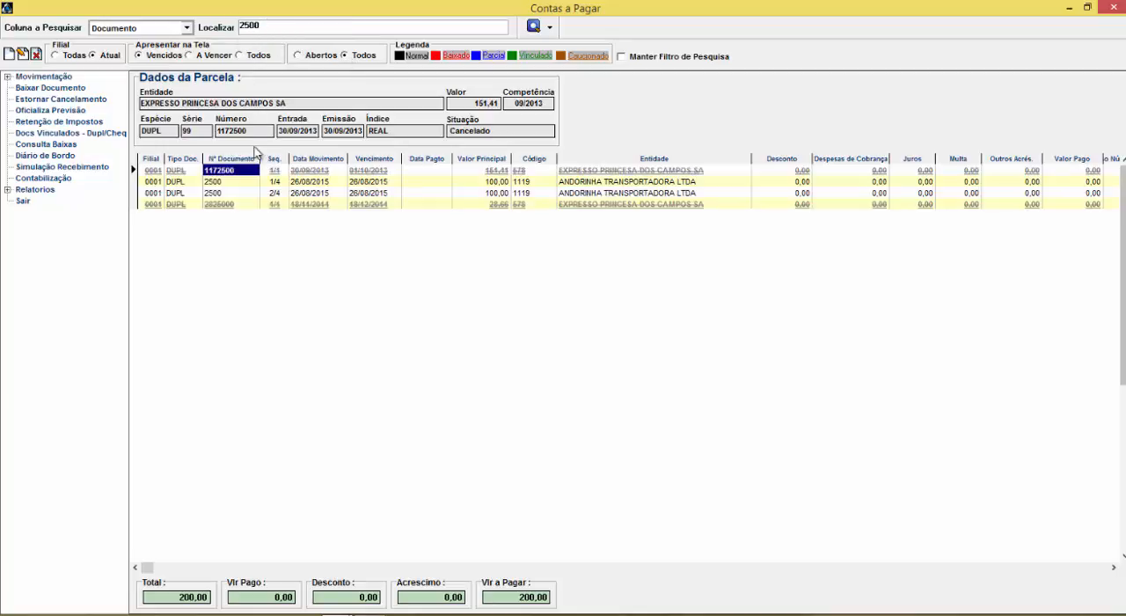
pyautogui.click(319, 55)
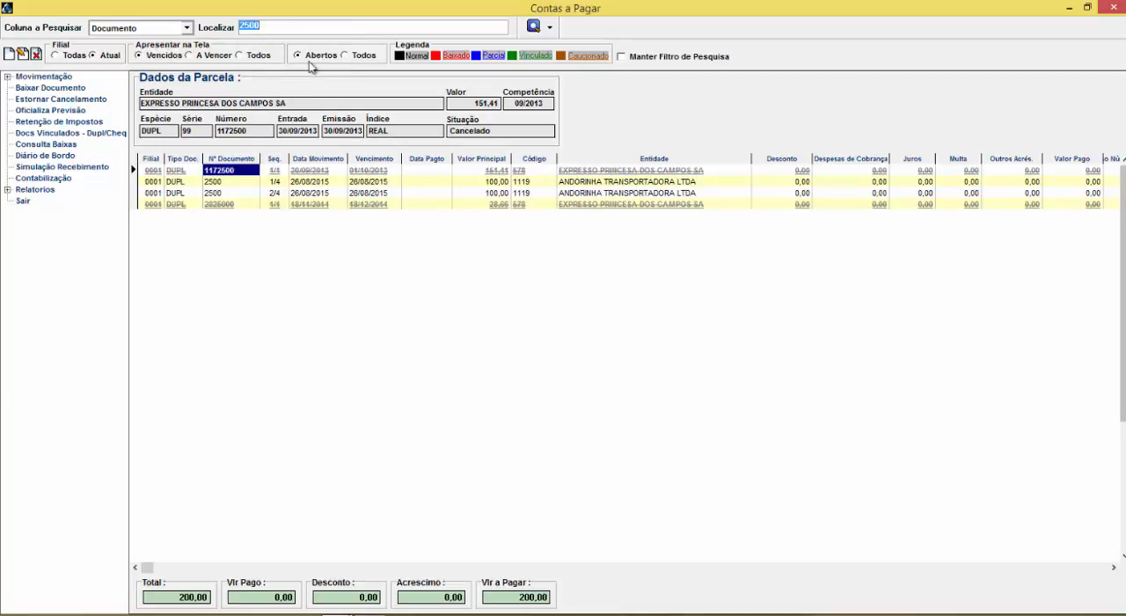
pyautogui.click(217, 182)
pyautogui.press('Up')
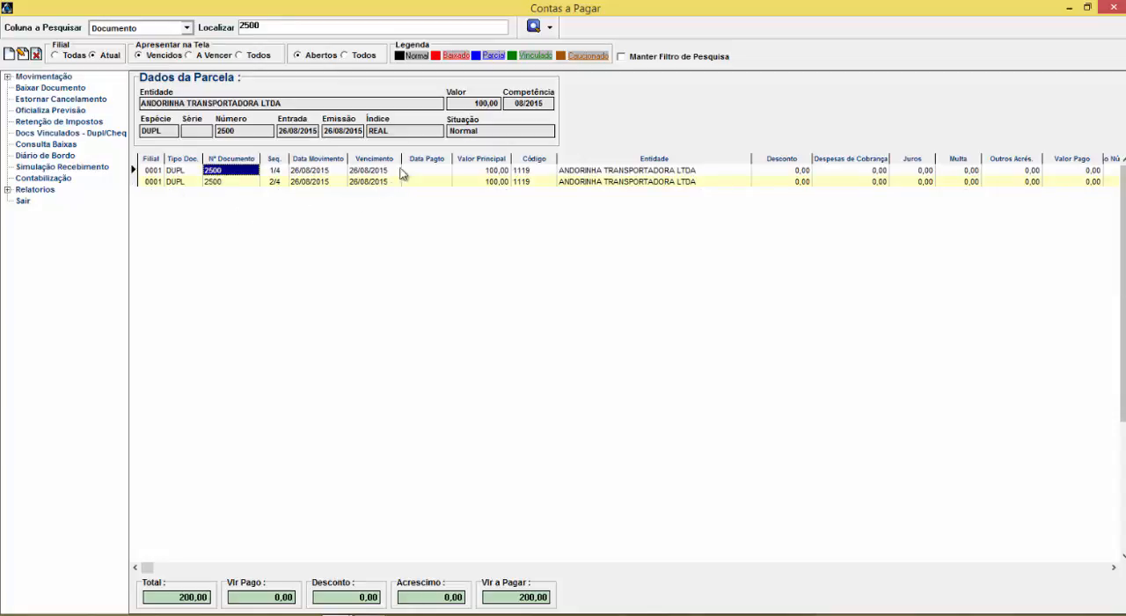
# Start including a new Multi-Parcelas financial document and reposition its window
pyautogui.doubleClick(24, 78)
pyautogui.click(20, 88)
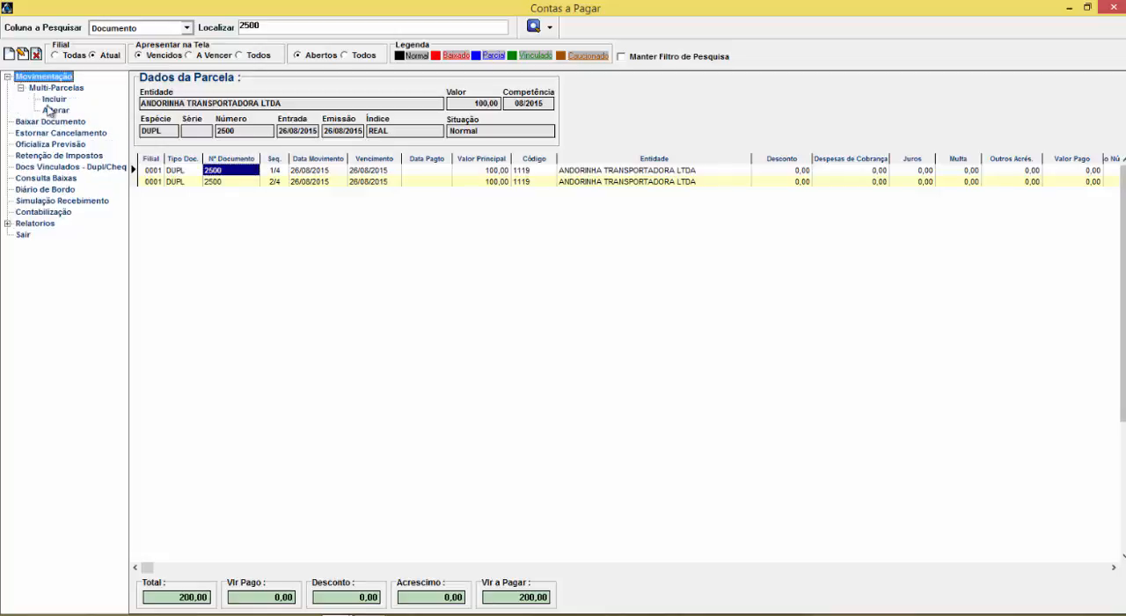
pyautogui.click(55, 99)
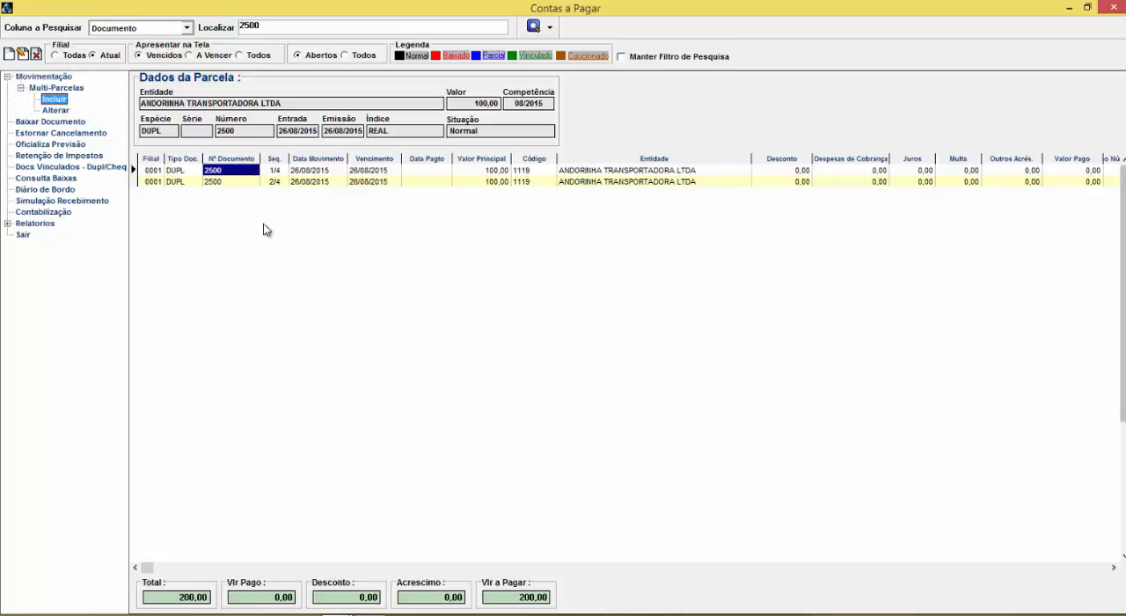
pyautogui.moveTo(405, 142); pyautogui.dragTo(347, 182)
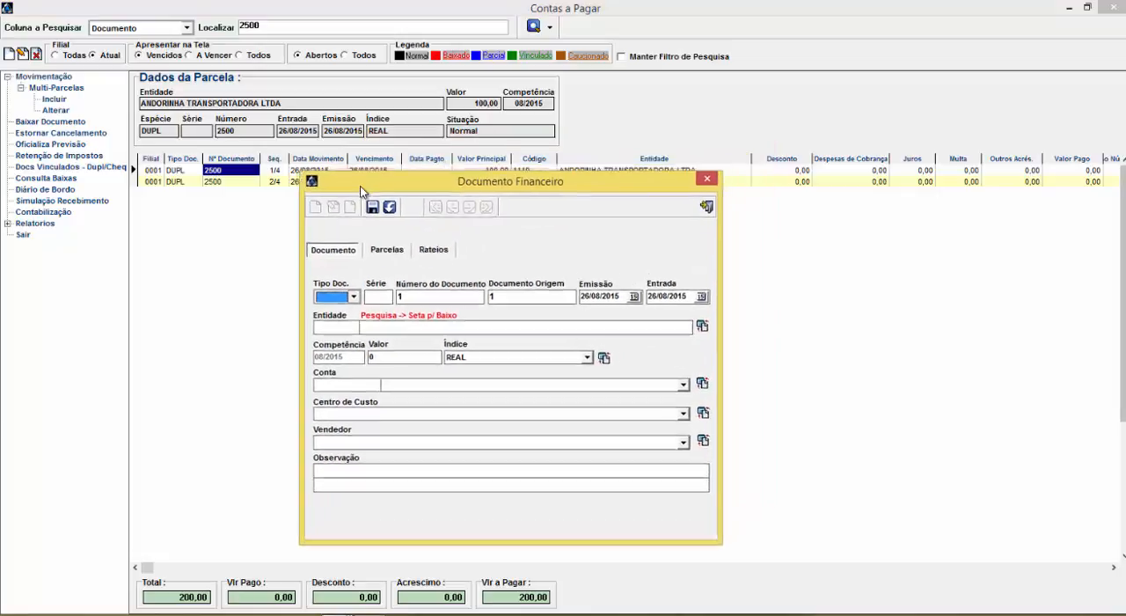
# Set the financial document's Tipo Doc. to DUPL and its Número do Documento to 3500
pyautogui.click(350, 296)
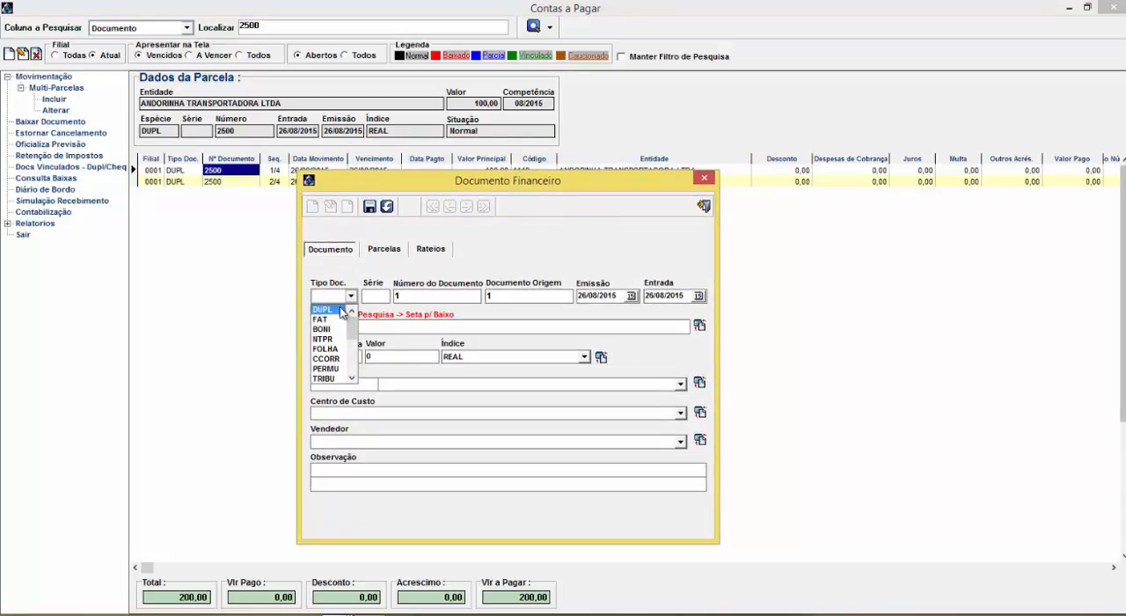
pyautogui.click(341, 311)
pyautogui.doubleClick(419, 295)
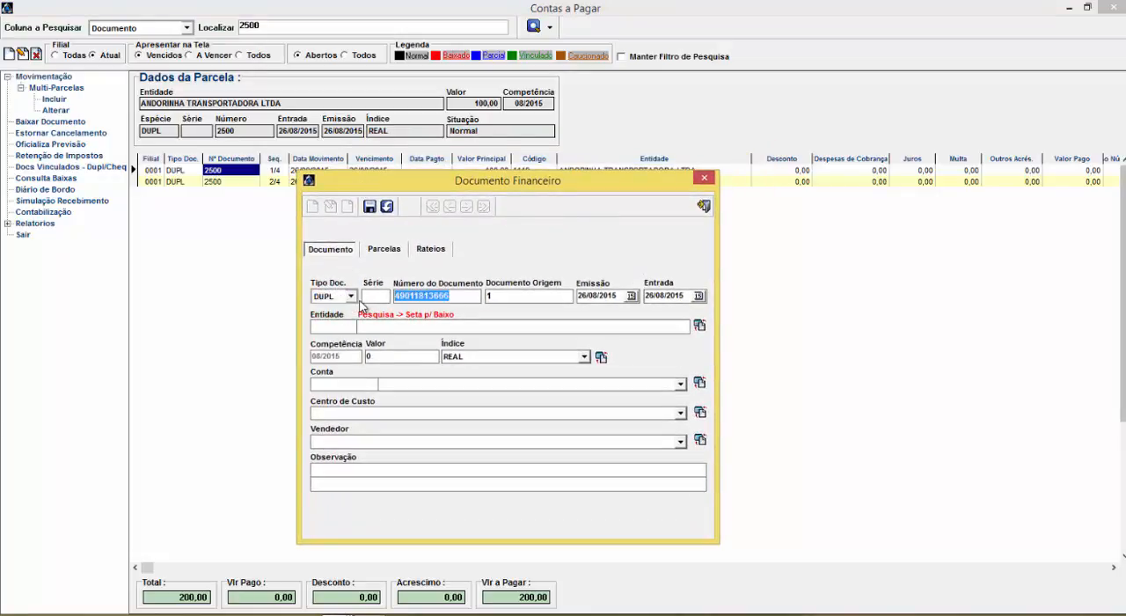
pyautogui.write('5')
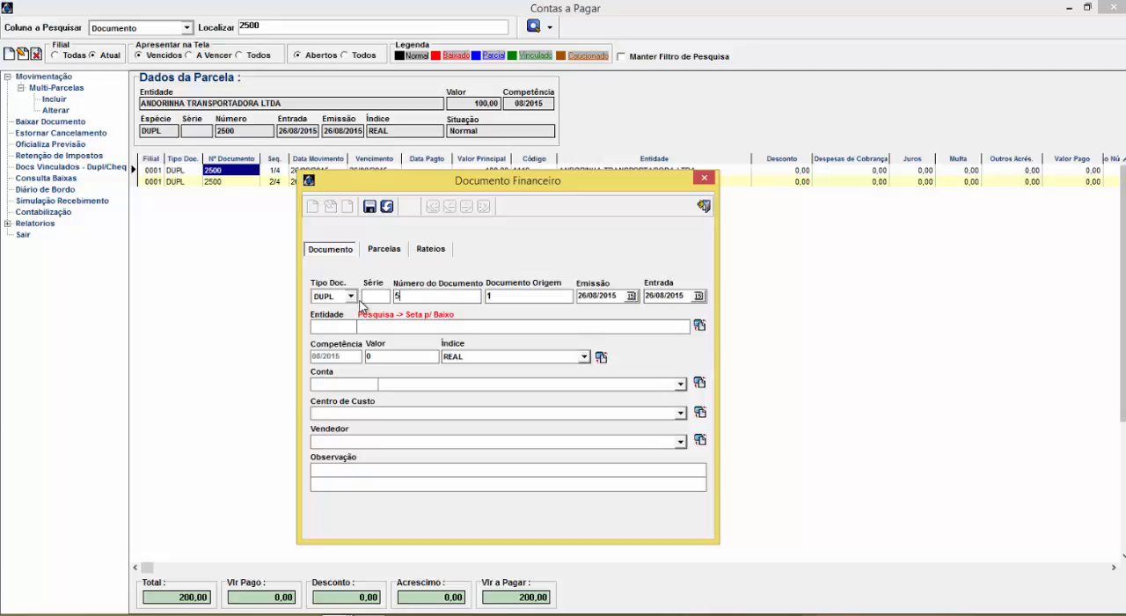
# Select ABILIO GUIRRO E FILHO LTDA as the document's Entidade and set the Valor to 10.000,00
pyautogui.press('Down')
pyautogui.press('Down')
pyautogui.press('Down')
pyautogui.press('Down')
pyautogui.press('Down')
pyautogui.press('Down')
pyautogui.press('Down')
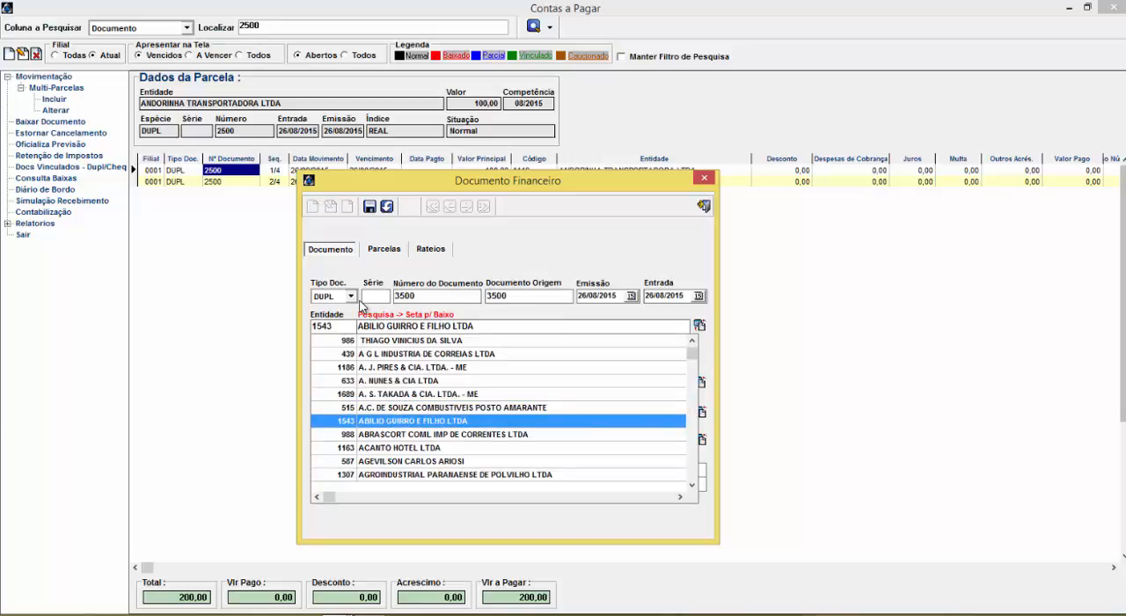
pyautogui.press('Return')
pyautogui.press('Return')
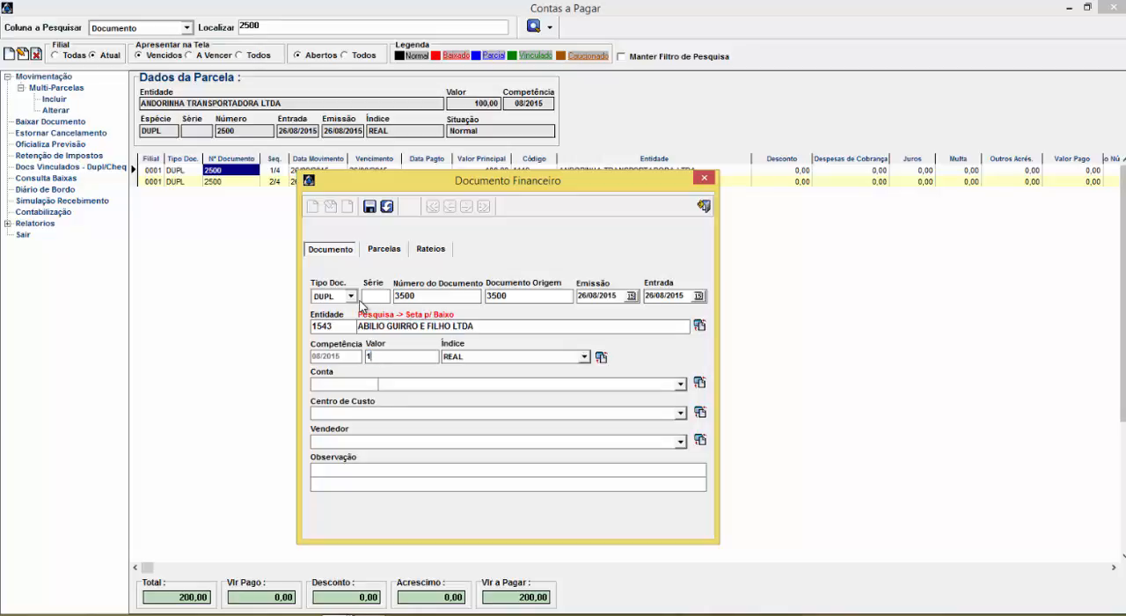
pyautogui.press('Return')
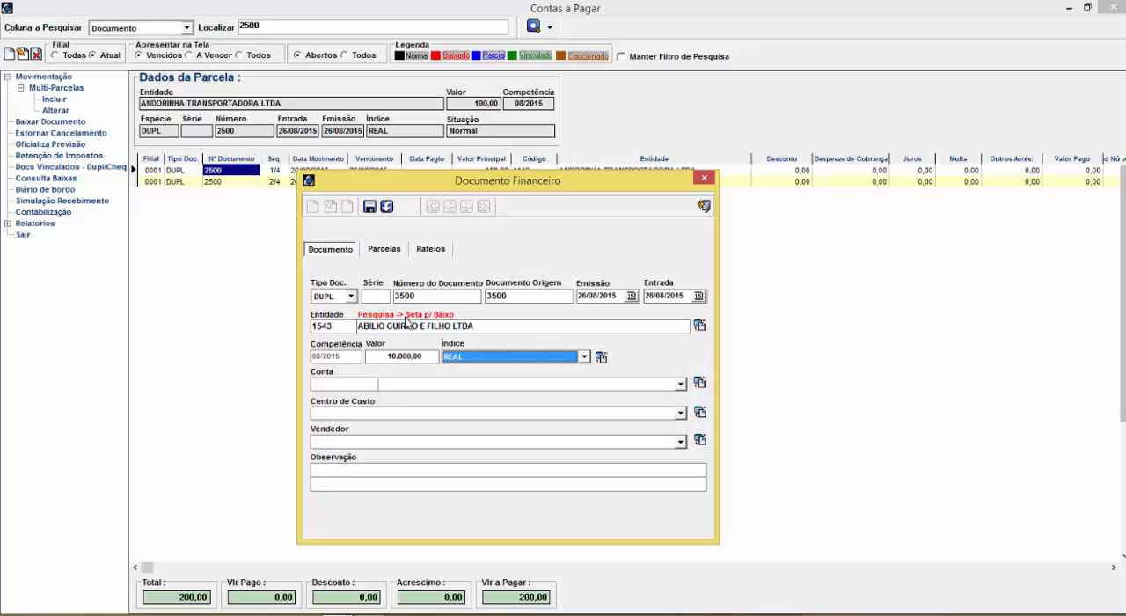
# Set the document's Conta to BANCOS CONTA MOVIMENTO and its Centro de Custo to A PRODUÇAO
pyautogui.click(412, 384)
pyautogui.click(440, 403)
pyautogui.click(411, 413)
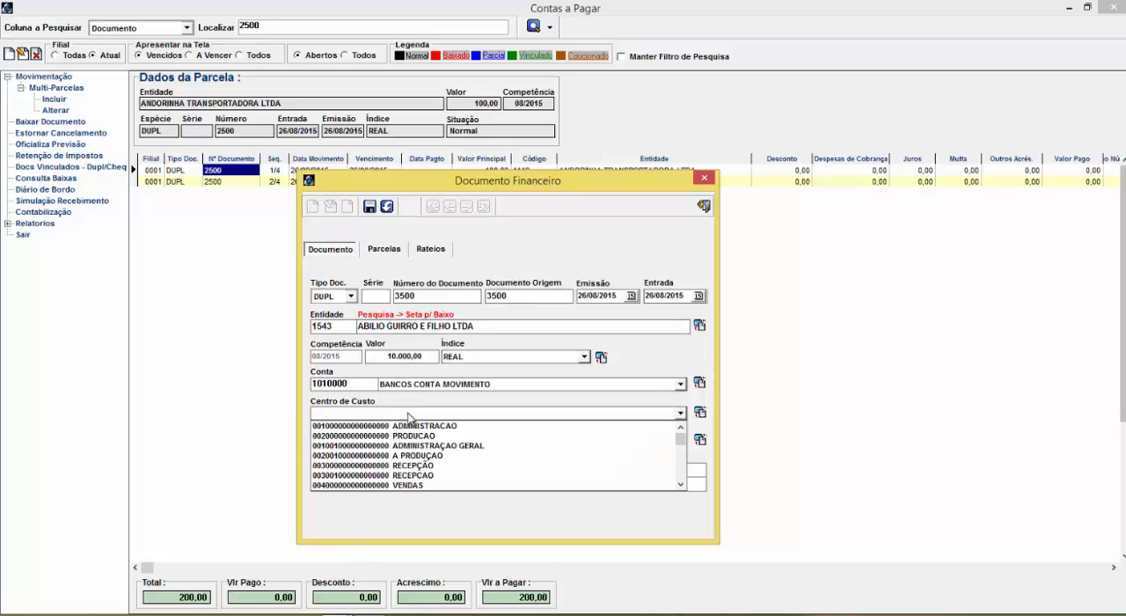
pyautogui.click(409, 459)
# Look through the Vendedor options and enter "bbb" as the document's Observação
pyautogui.click(379, 442)
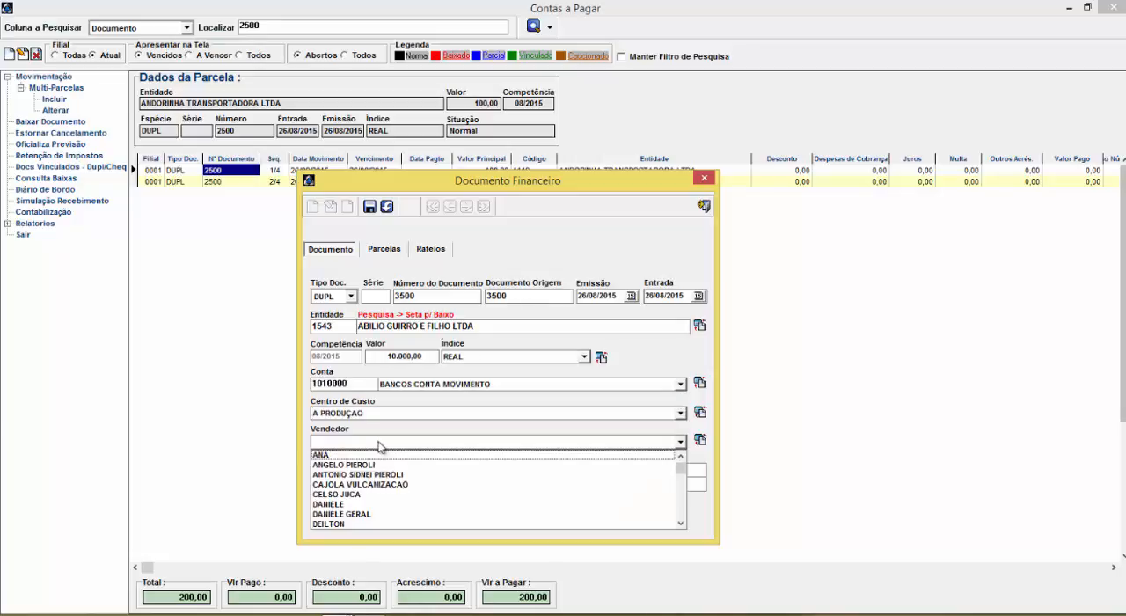
pyautogui.click(411, 454)
pyautogui.click(370, 469)
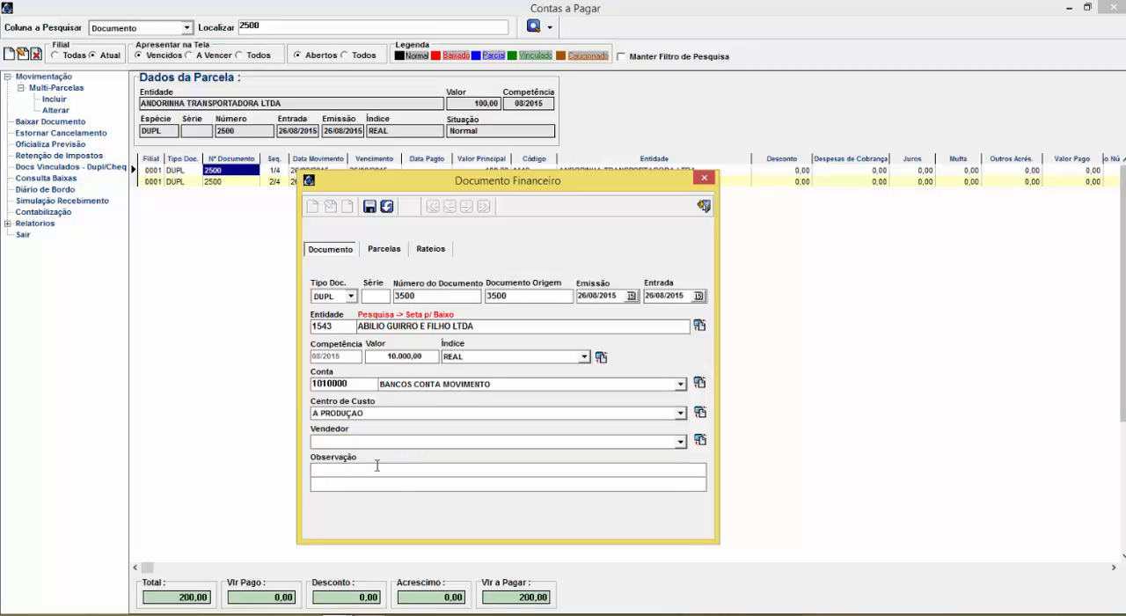
pyautogui.write('bbb')
# Set the document's installment Condição de Pagamento to 10 X and its Tabela Financeira to DINHEIRO
pyautogui.click(384, 251)
pyautogui.click(362, 286)
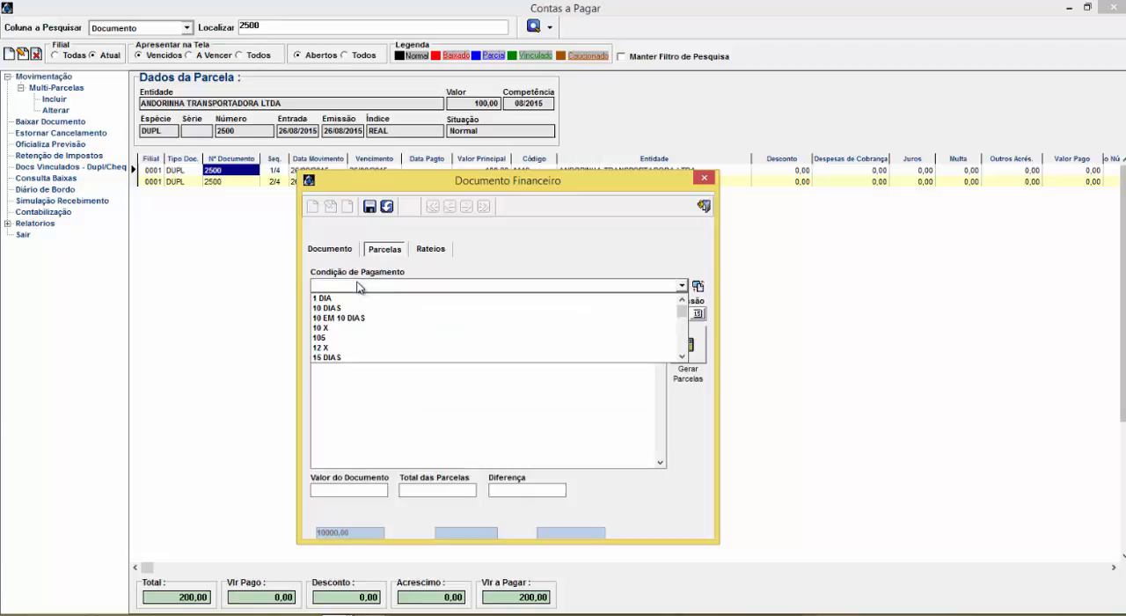
pyautogui.click(339, 328)
pyautogui.click(350, 315)
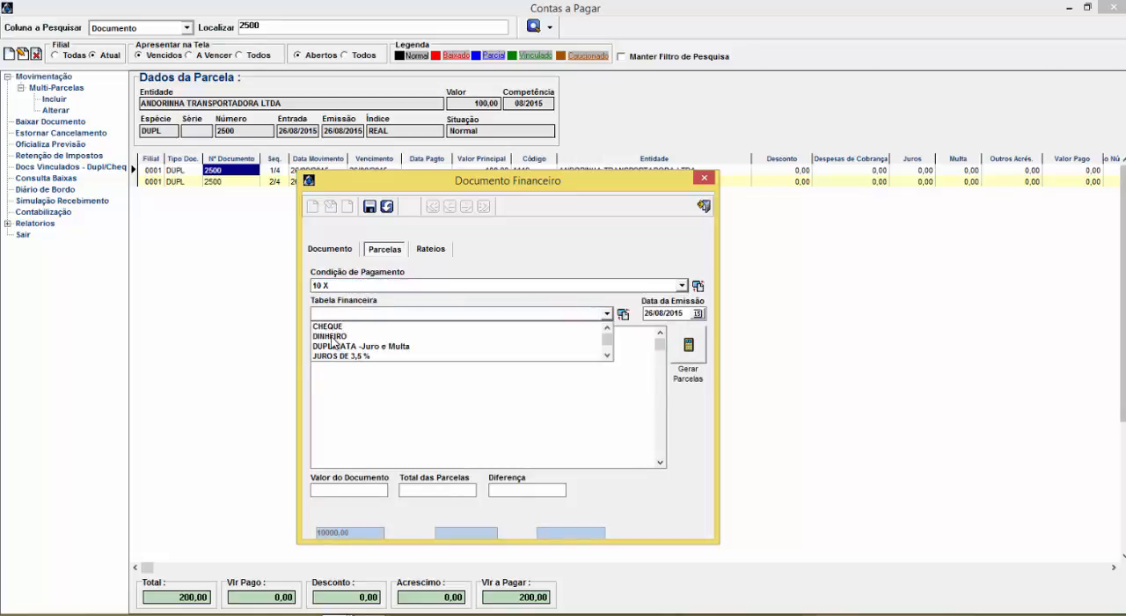
pyautogui.click(344, 336)
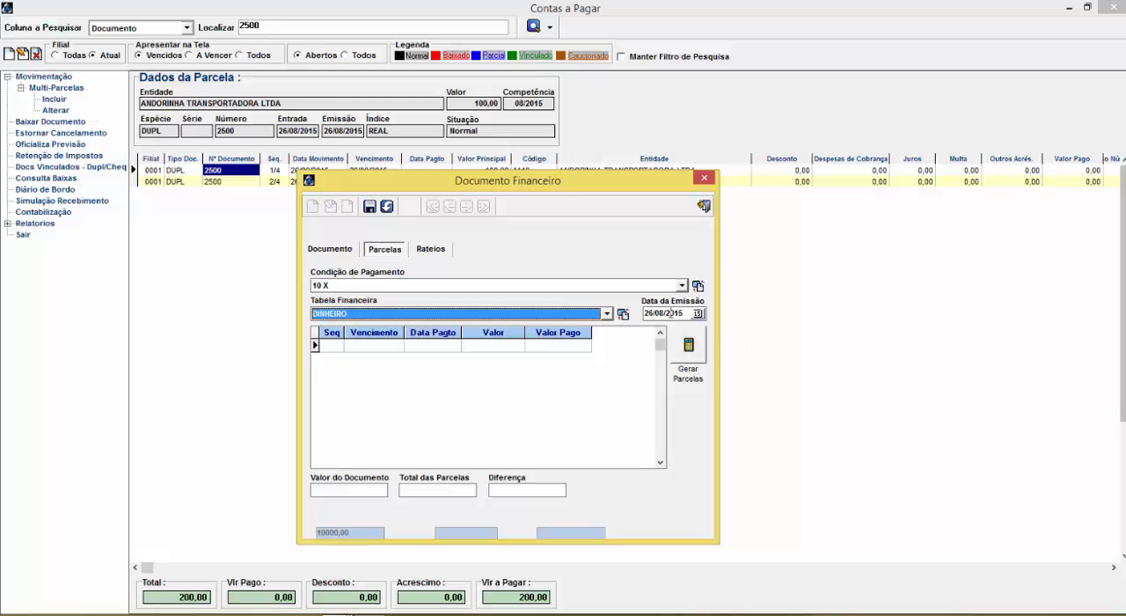
# Generate the installments with Tipo de Cobrança FOLHA DE PAGAMENTO, and save and close the financial document
pyautogui.click(691, 352)
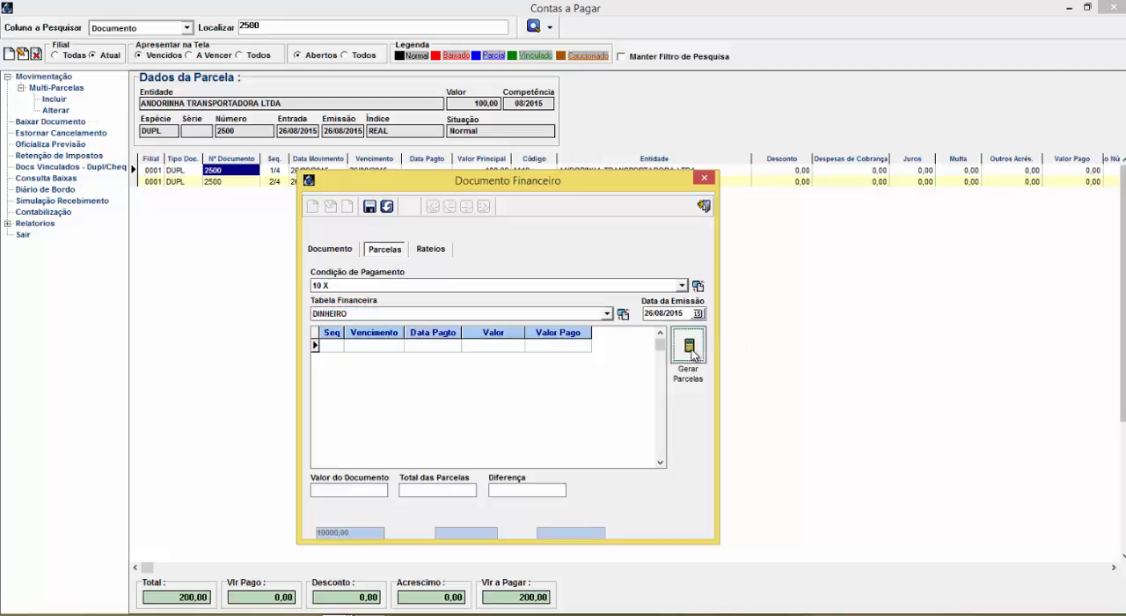
pyautogui.click(354, 372)
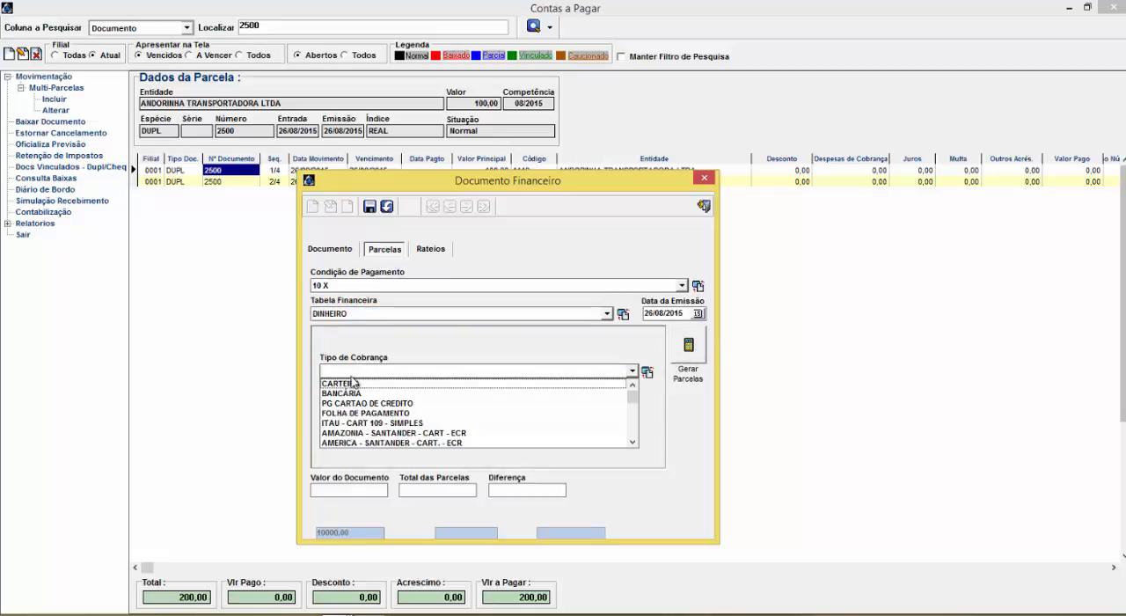
pyautogui.click(356, 413)
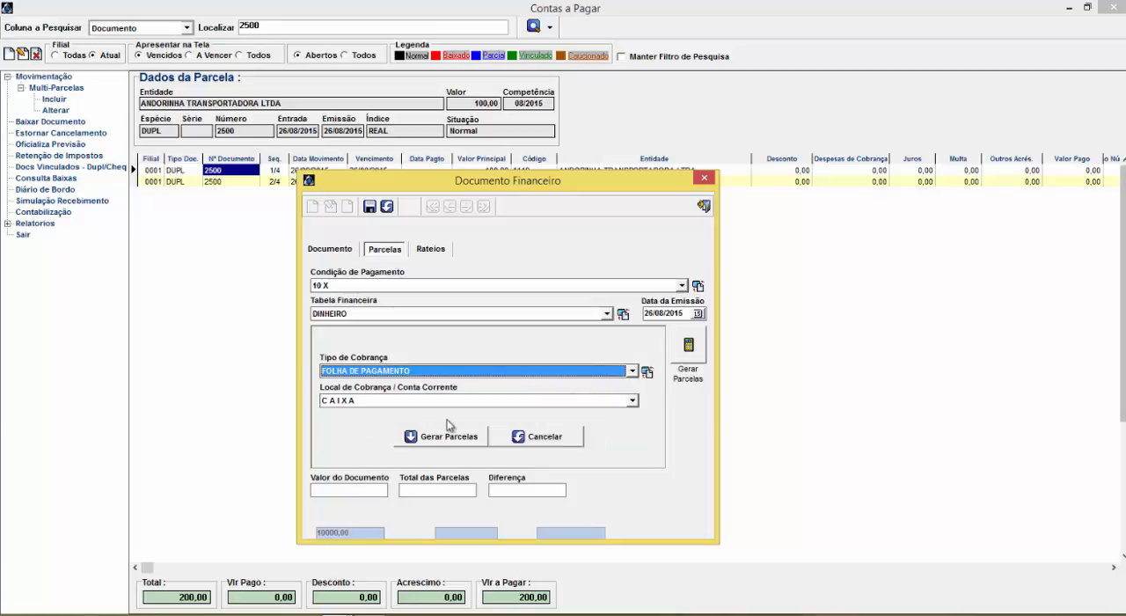
pyautogui.click(437, 439)
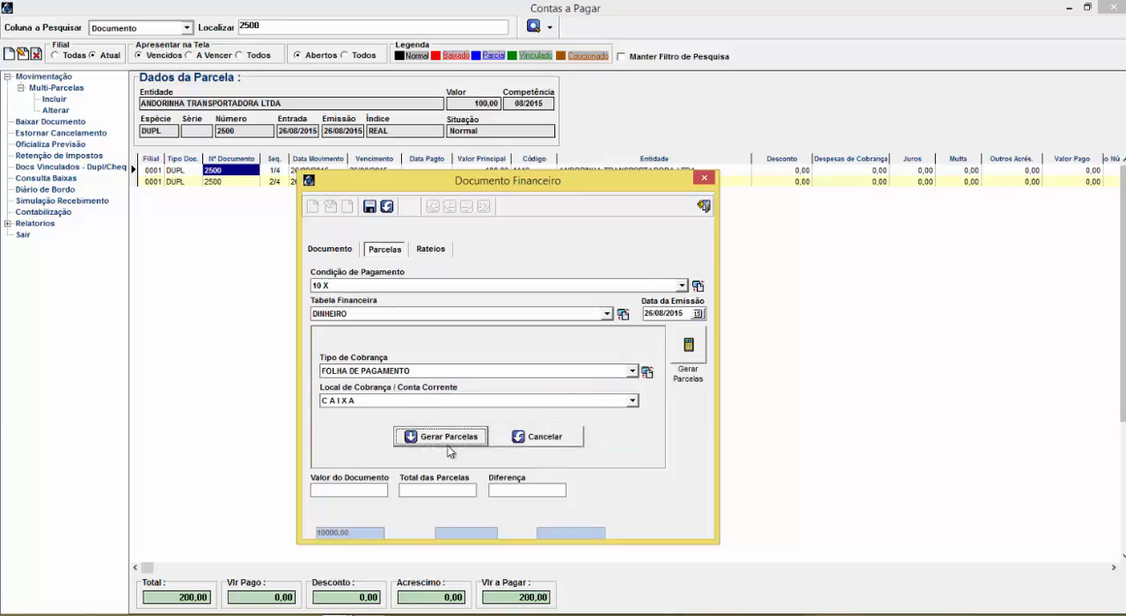
pyautogui.click(543, 343)
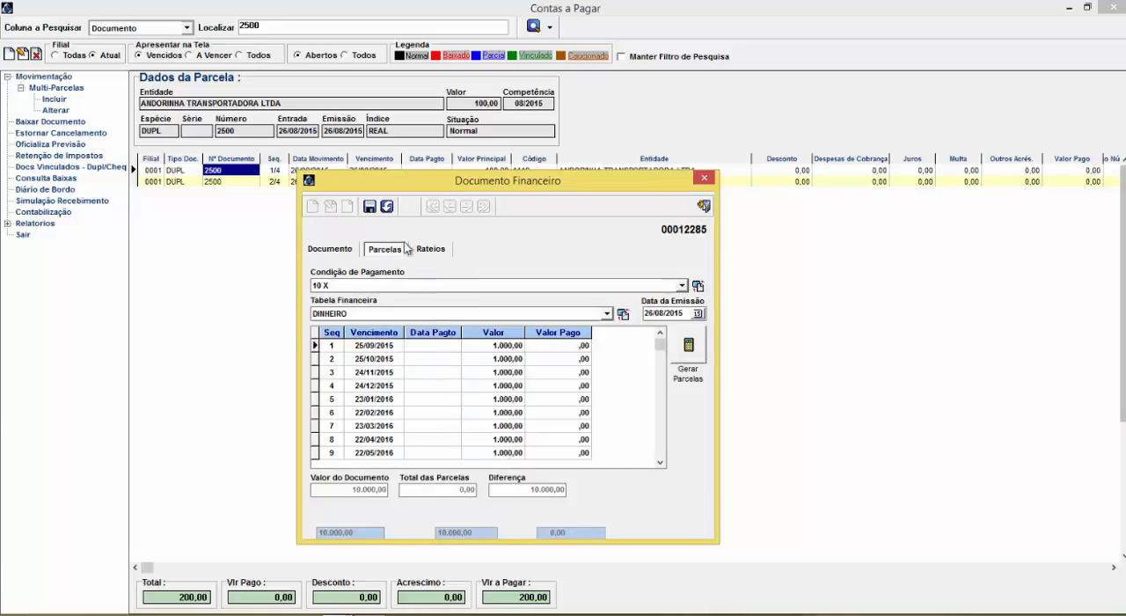
pyautogui.click(370, 205)
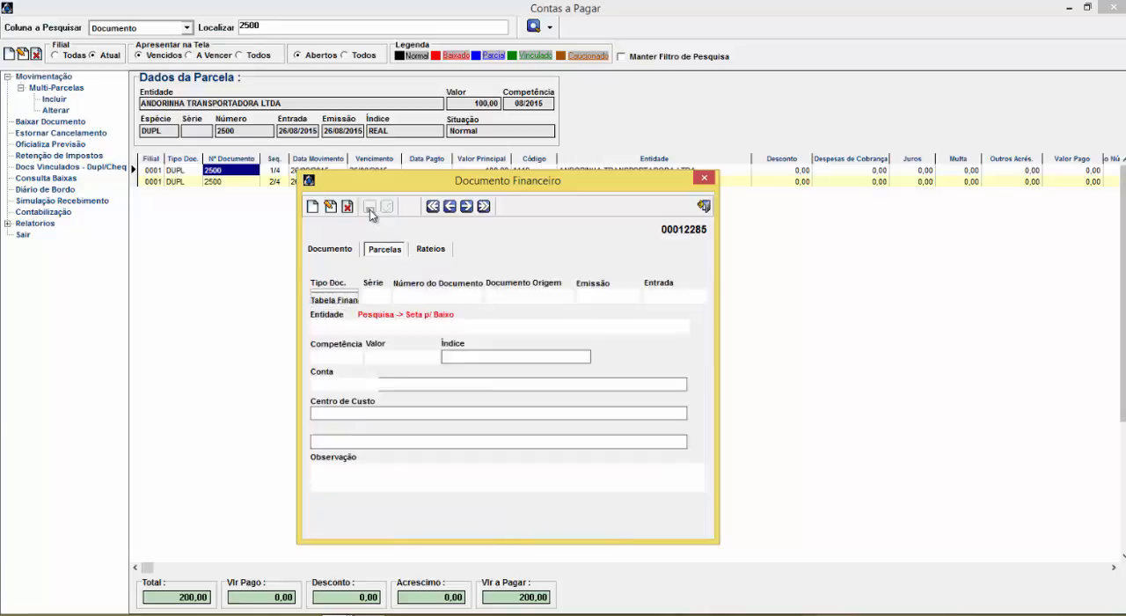
pyautogui.click(703, 207)
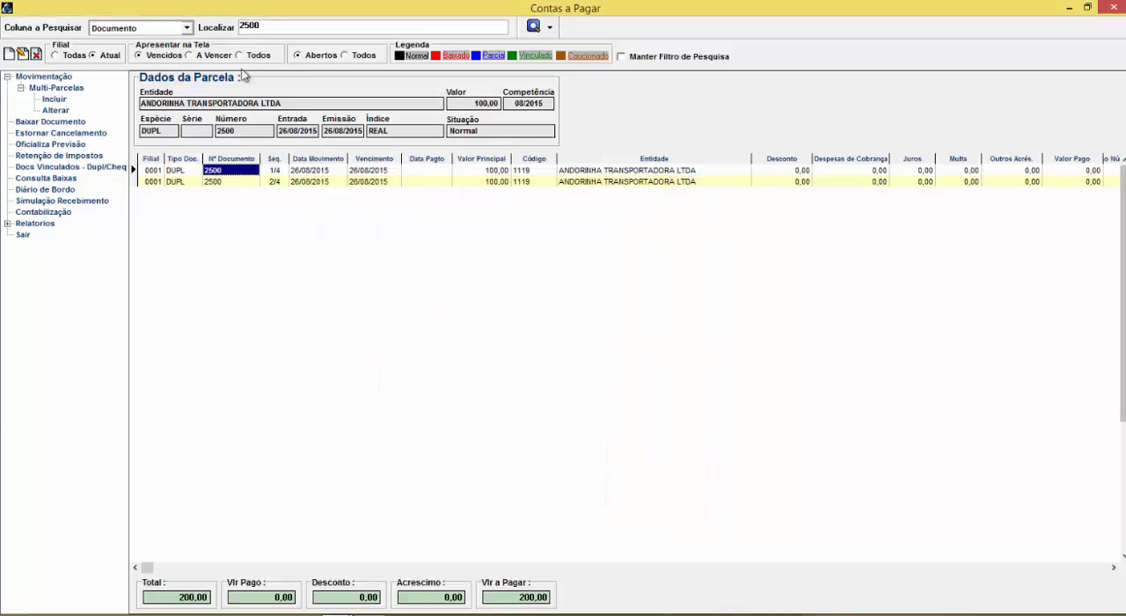
# Search the payables for document 3500 and show Todos instead of only Vencidos
pyautogui.doubleClick(261, 25)
pyautogui.write('35')
pyautogui.press('Return')
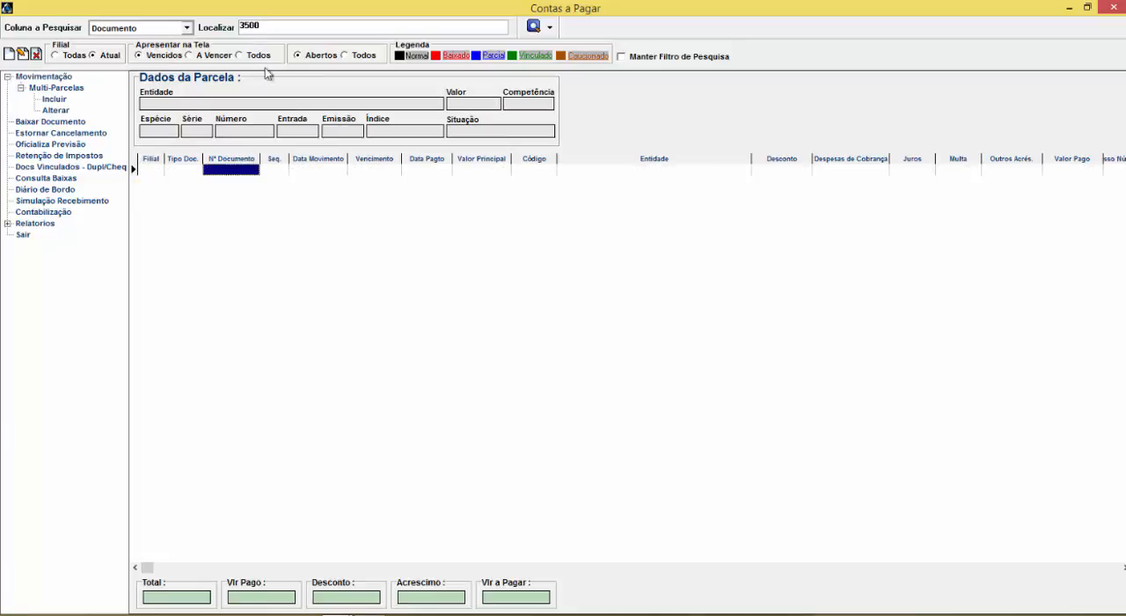
pyautogui.click(239, 55)
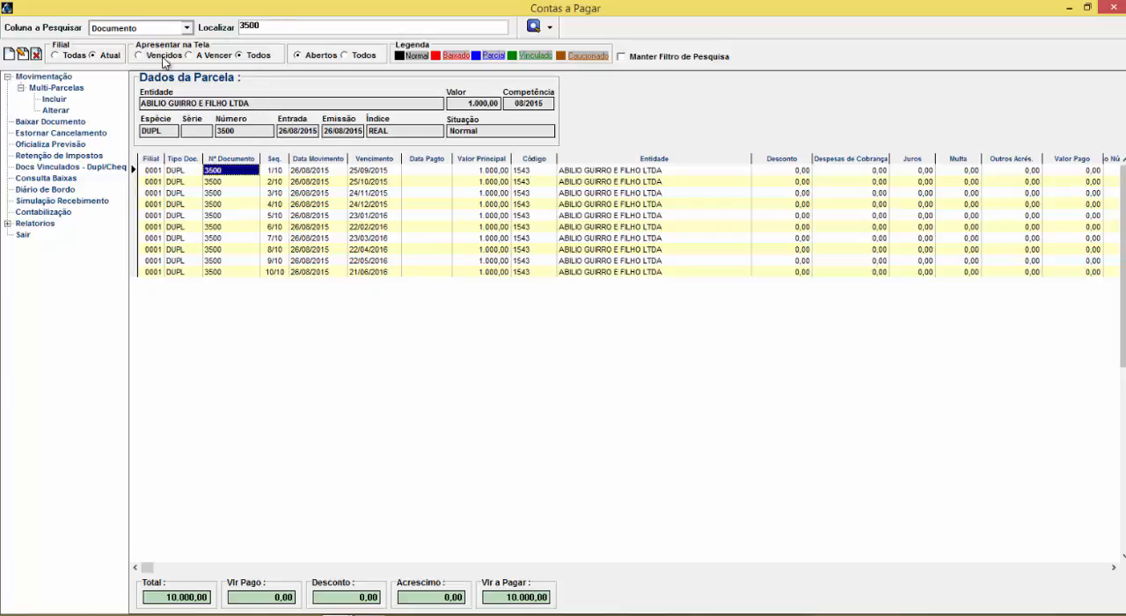
# Search for document 2500 to view its installments, and return to the search for document 3500
pyautogui.click(258, 25)
pyautogui.moveTo(258, 25); pyautogui.dragTo(217, 27)
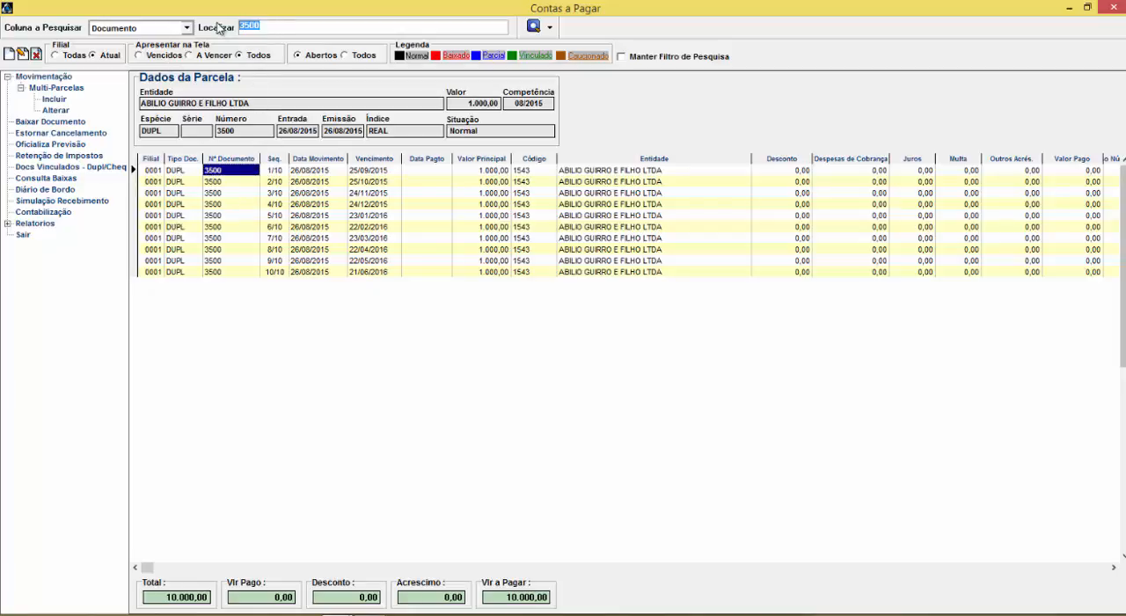
pyautogui.write('2500')
pyautogui.press('Return')
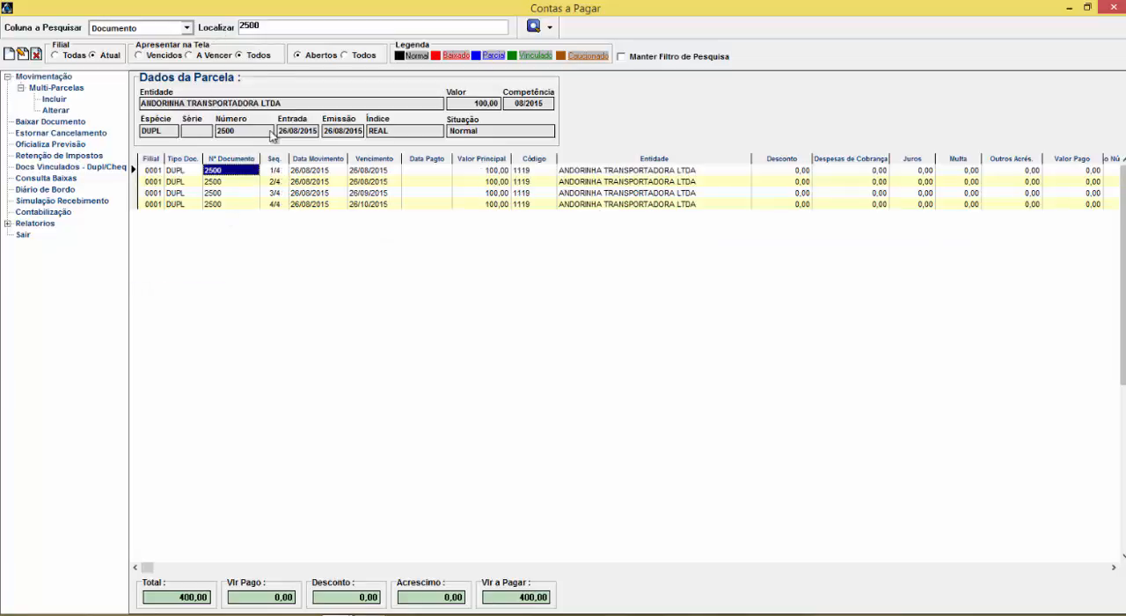
pyautogui.moveTo(267, 24); pyautogui.dragTo(153, 35)
pyautogui.write('3500')
pyautogui.press('Return')
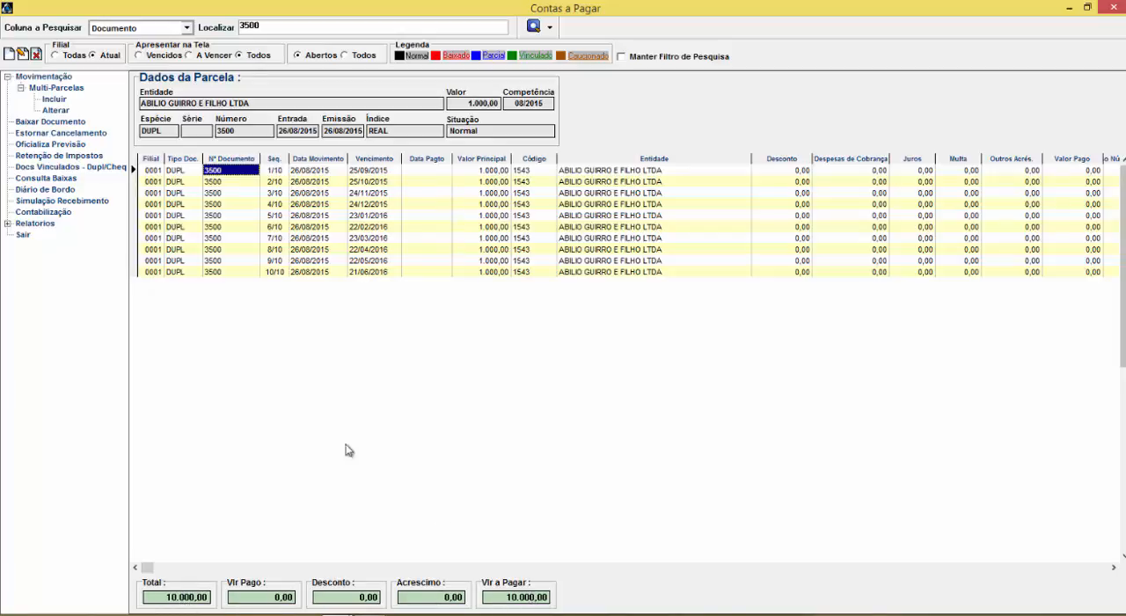
pyautogui.click(221, 195)
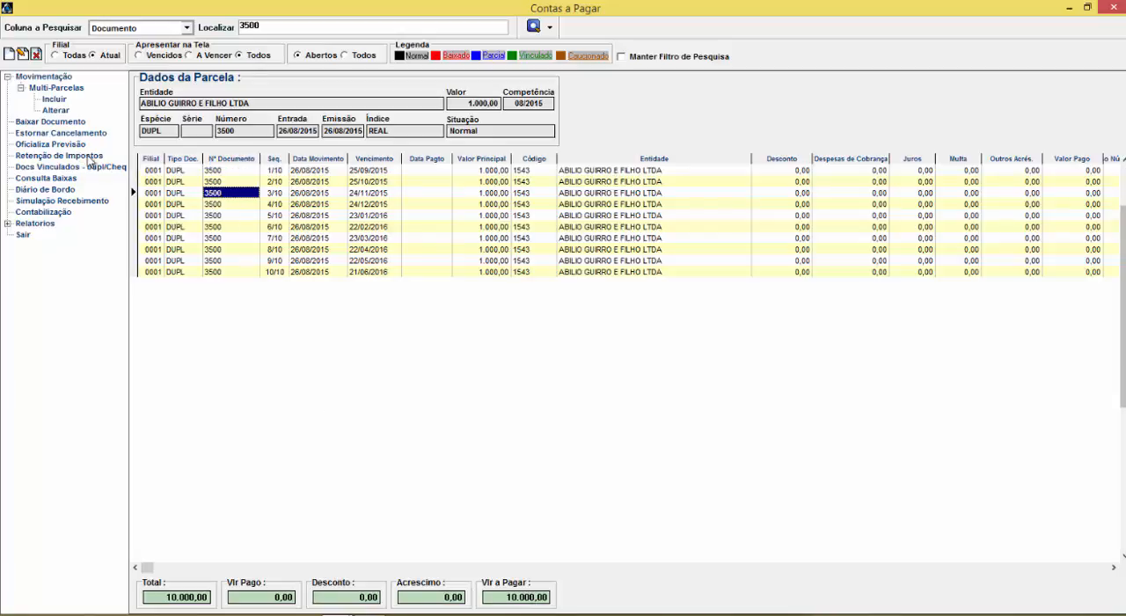
pyautogui.click(38, 123)
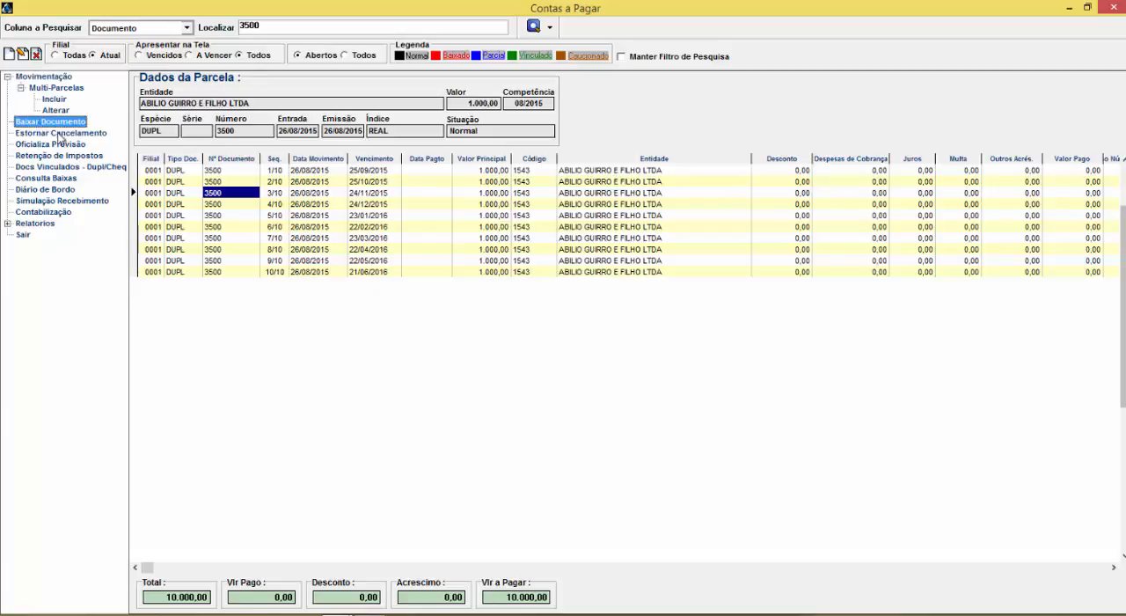
pyautogui.click(183, 193)
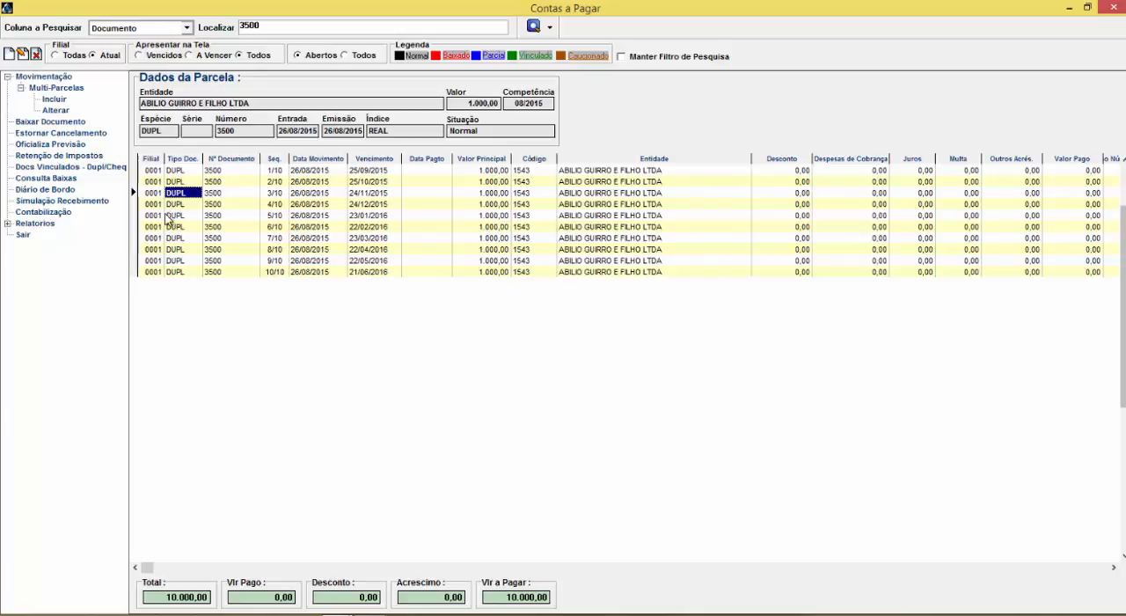
# Start a new individual installment for supplier ANDORINHA TRANSPORTADORA LTDA with Tipo Doc. PREV and Número 1
pyautogui.click(10, 55)
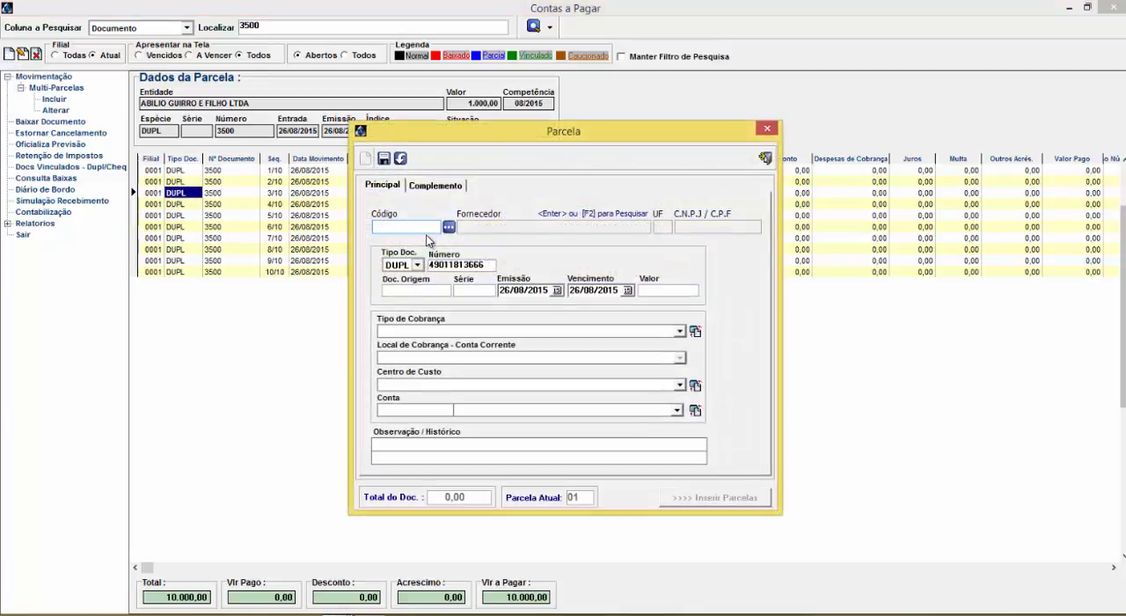
pyautogui.press('Return')
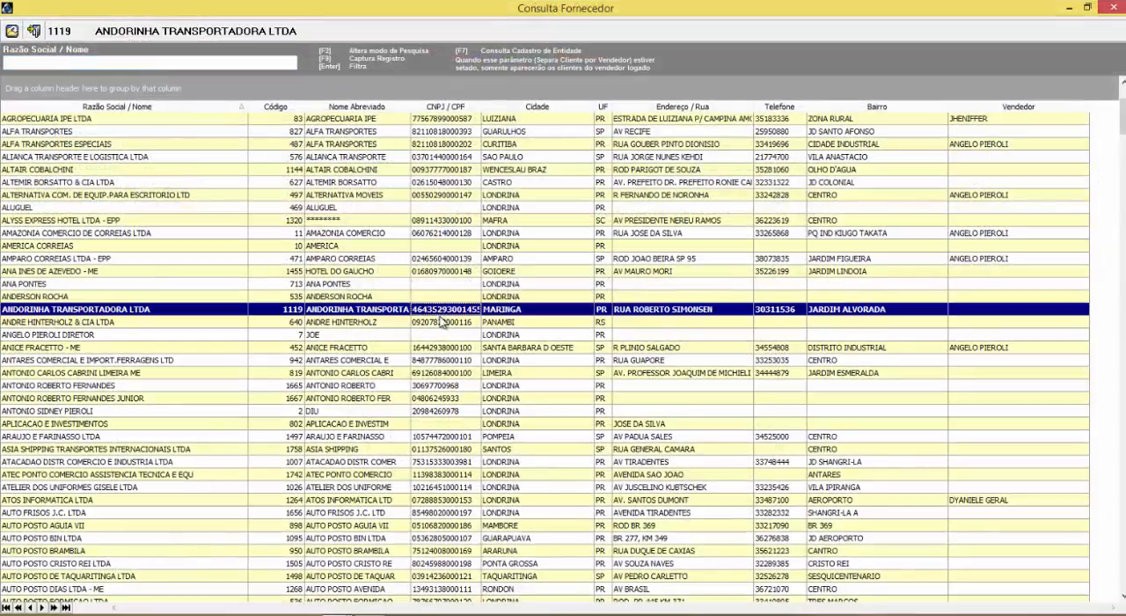
pyautogui.press('Return')
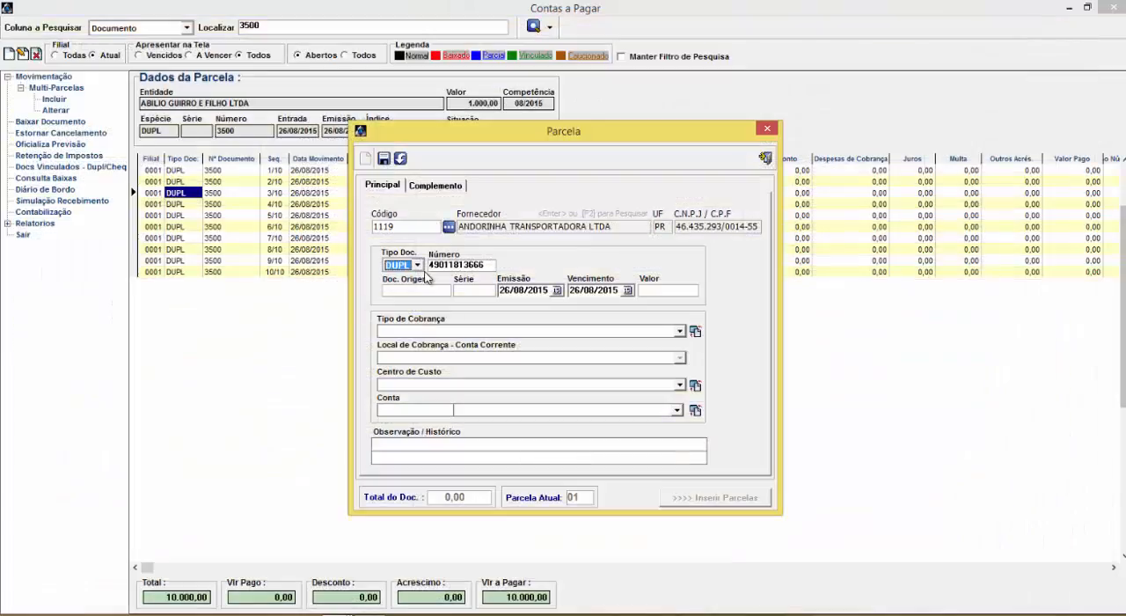
pyautogui.click(418, 266)
pyautogui.moveTo(420, 296); pyautogui.dragTo(424, 317)
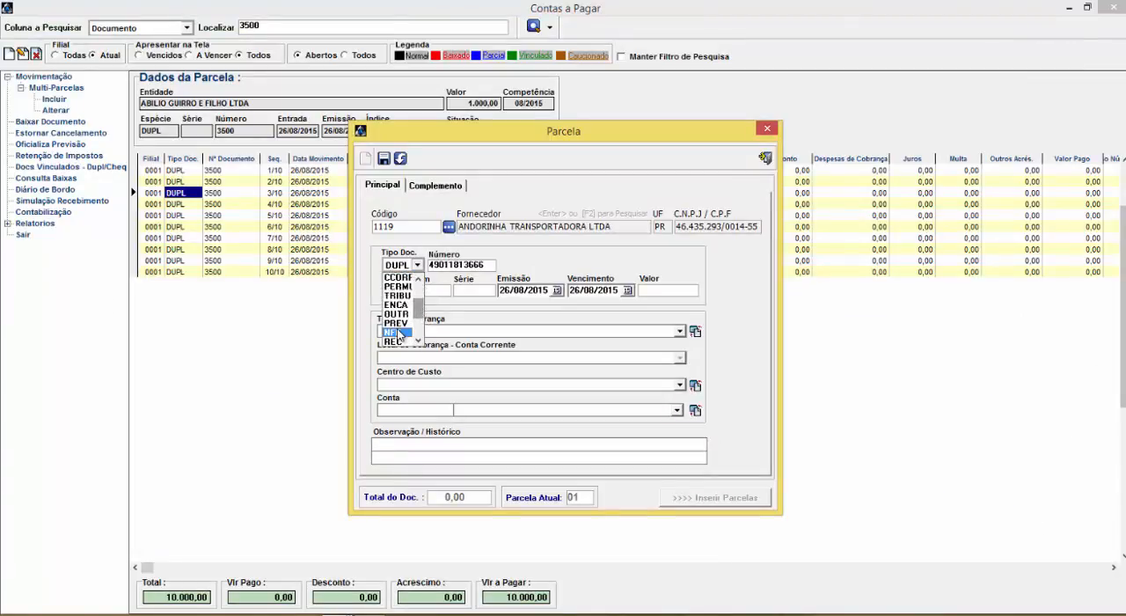
pyautogui.click(403, 323)
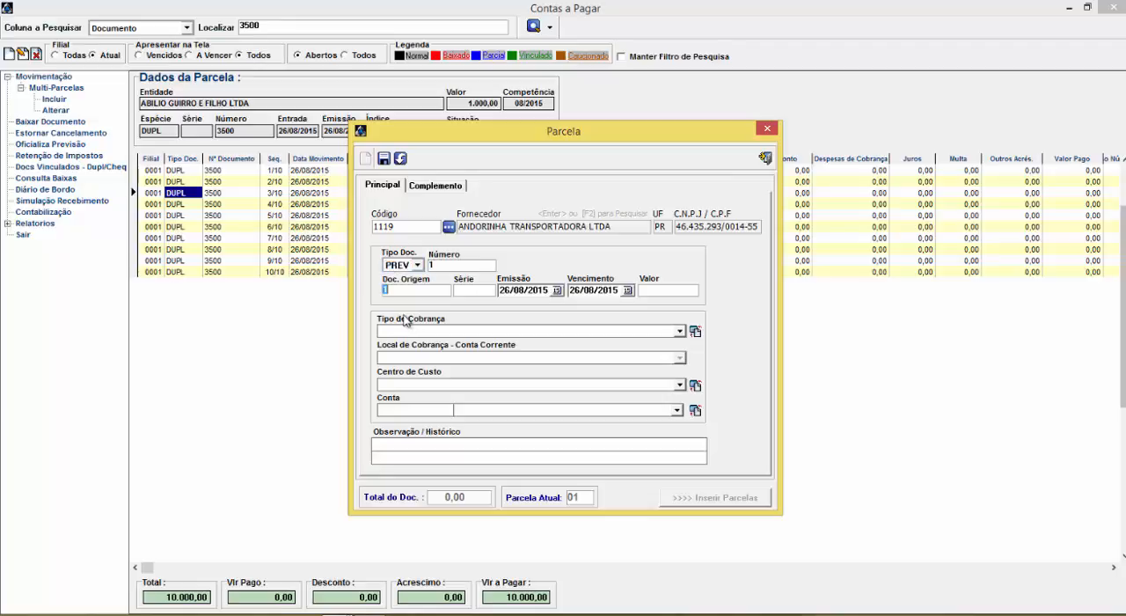
# Set the PREV installment's Valor to 2.500,00 and its Tipo de Cobrança to BANCÁRIA
pyautogui.press('Tab')
pyautogui.write('0')
pyautogui.press('Tab')
pyautogui.press('Down')
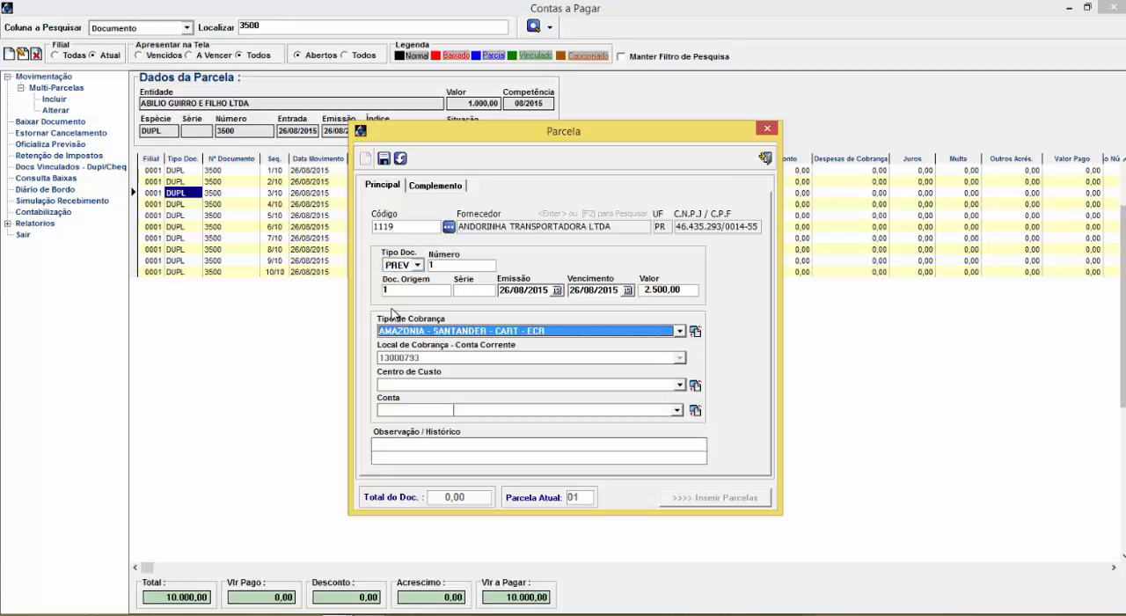
pyautogui.press('Down')
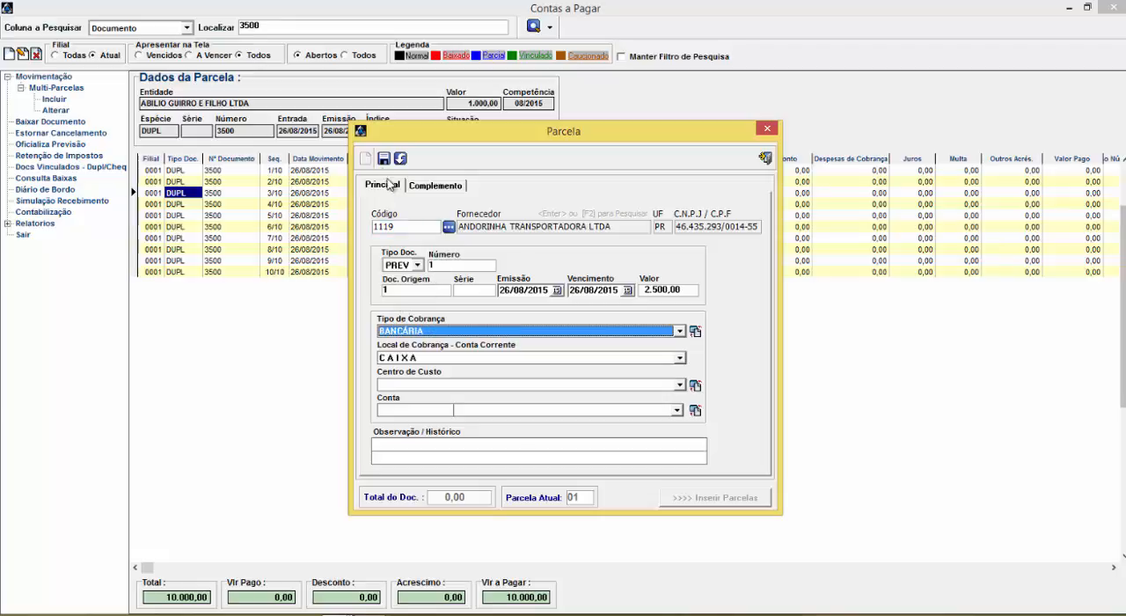
# Save the PREV installment, insert two more installments with new Vencimento dates, and close the form
pyautogui.click(384, 158)
pyautogui.click(588, 346)
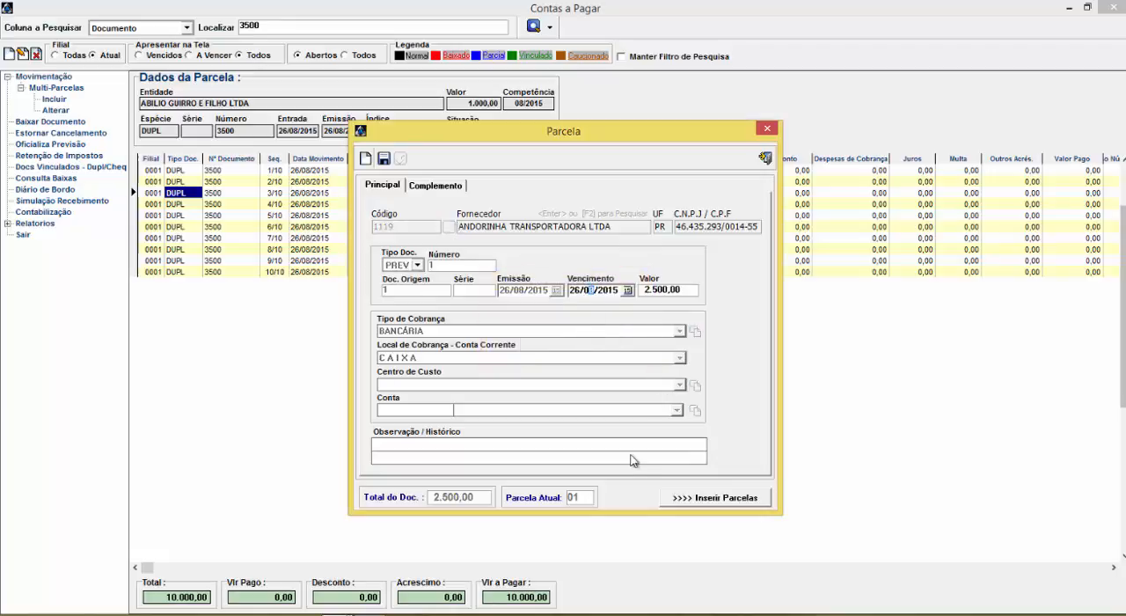
pyautogui.click(691, 496)
pyautogui.click(596, 296)
pyautogui.click(713, 497)
pyautogui.click(767, 128)
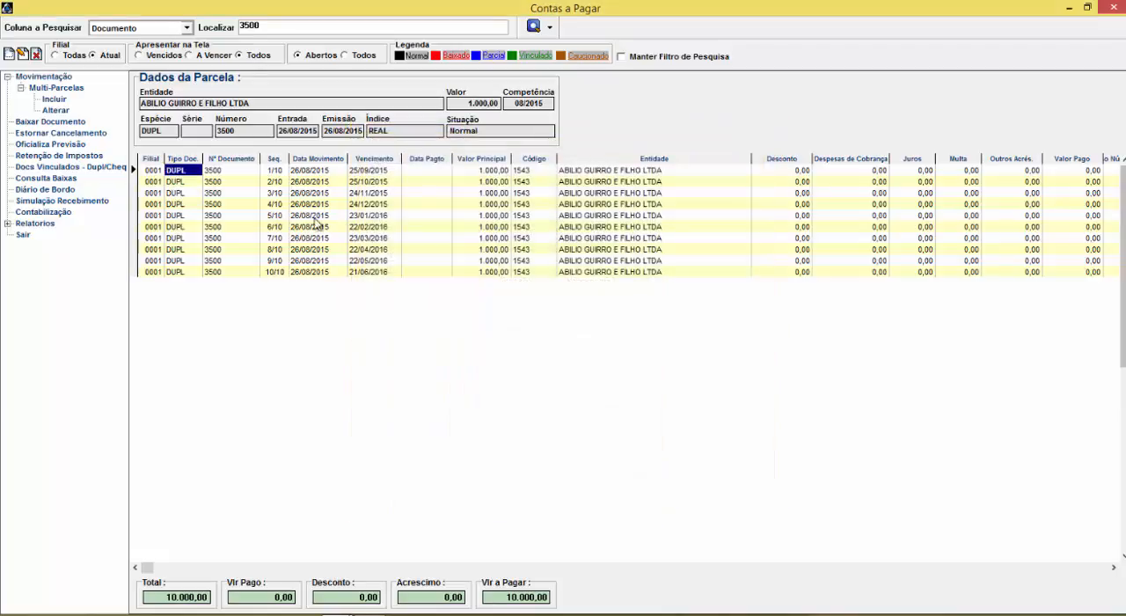
# Search the payables for document 1 and select installment 1/3 of the PREV document from ANDORINHA TRANSPORTADORA LTDA
pyautogui.doubleClick(275, 27)
pyautogui.press('Return')
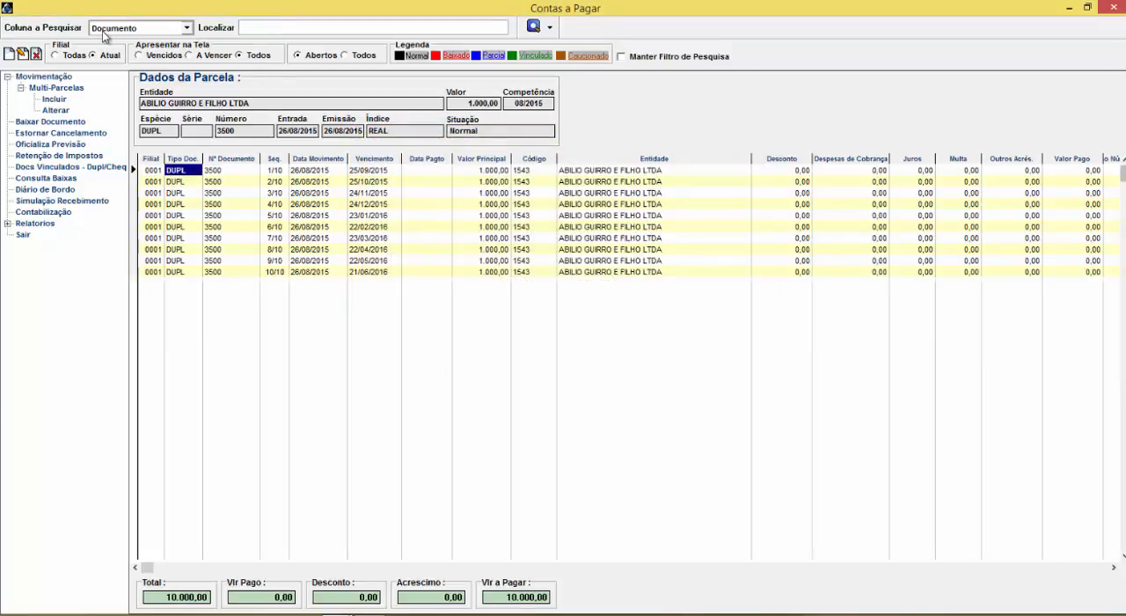
pyautogui.click(259, 27)
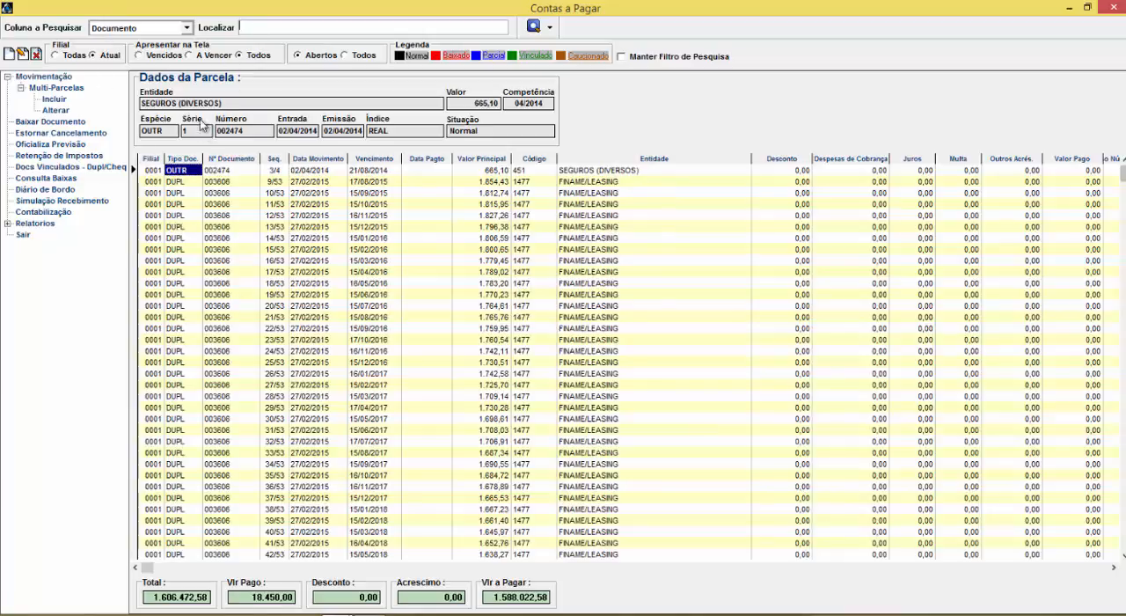
pyautogui.write('1')
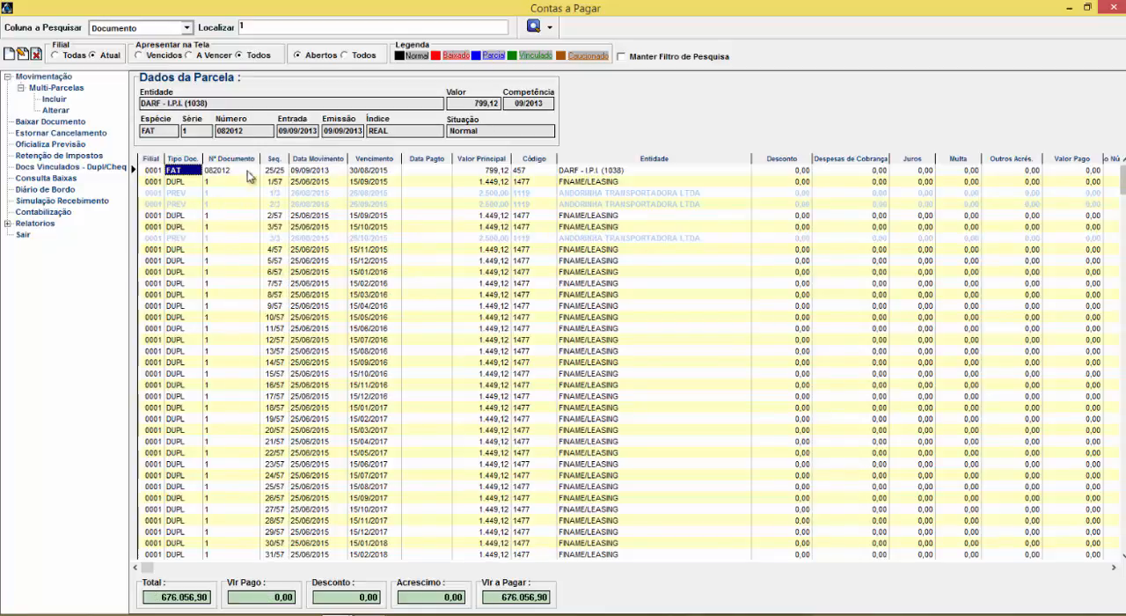
pyautogui.click(182, 194)
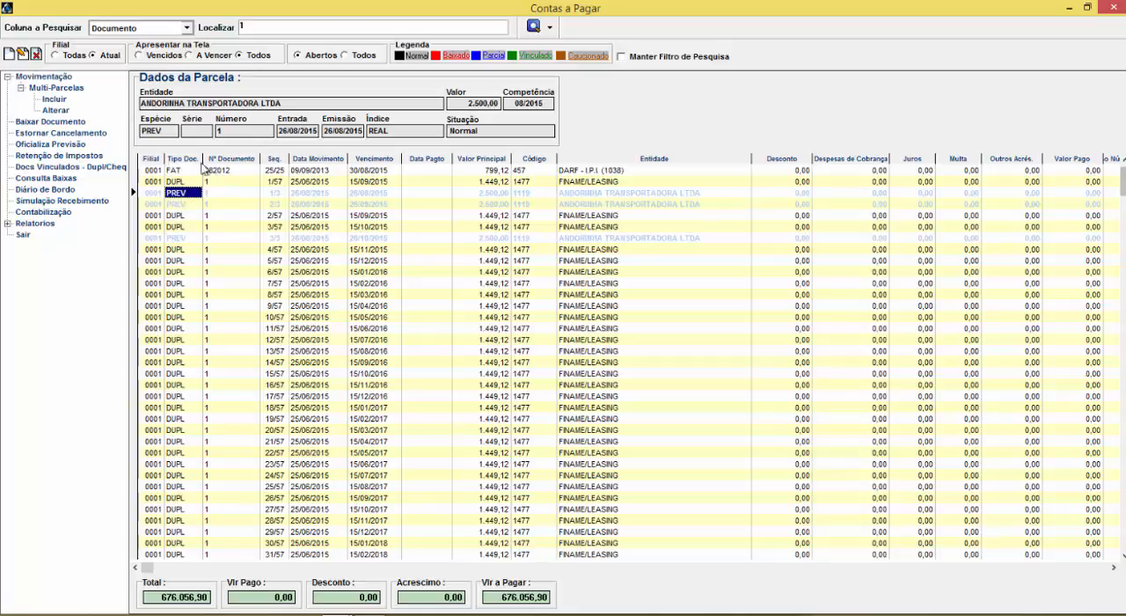
# Start a new individual installment for supplier AMAZONIA COMERCIO DE CORREIAS LTDA
pyautogui.click(8, 55)
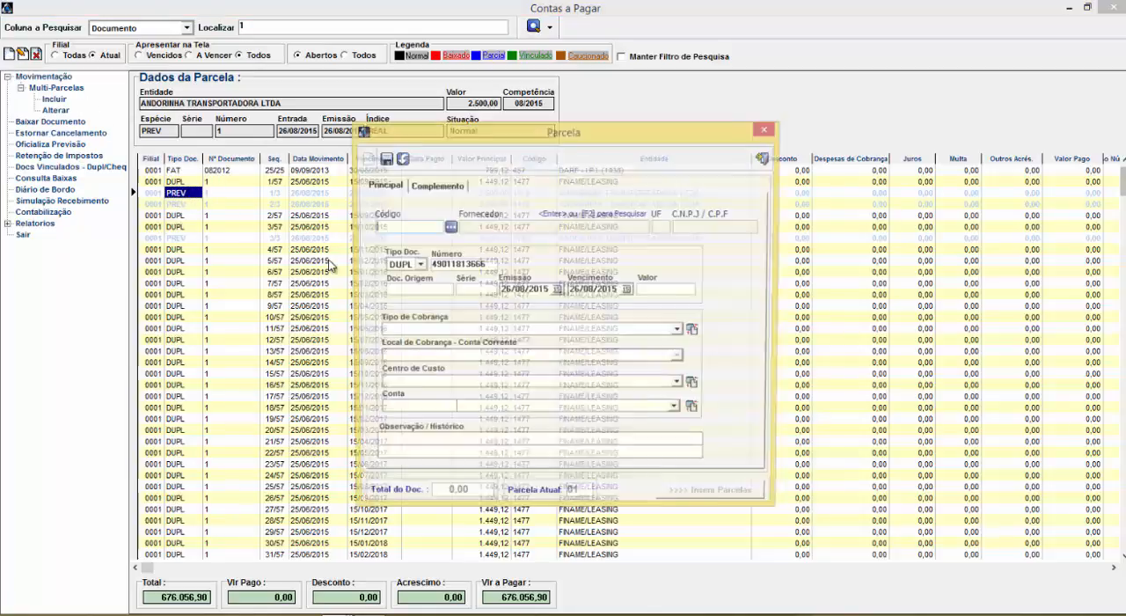
pyautogui.write('10')
pyautogui.press('Return')
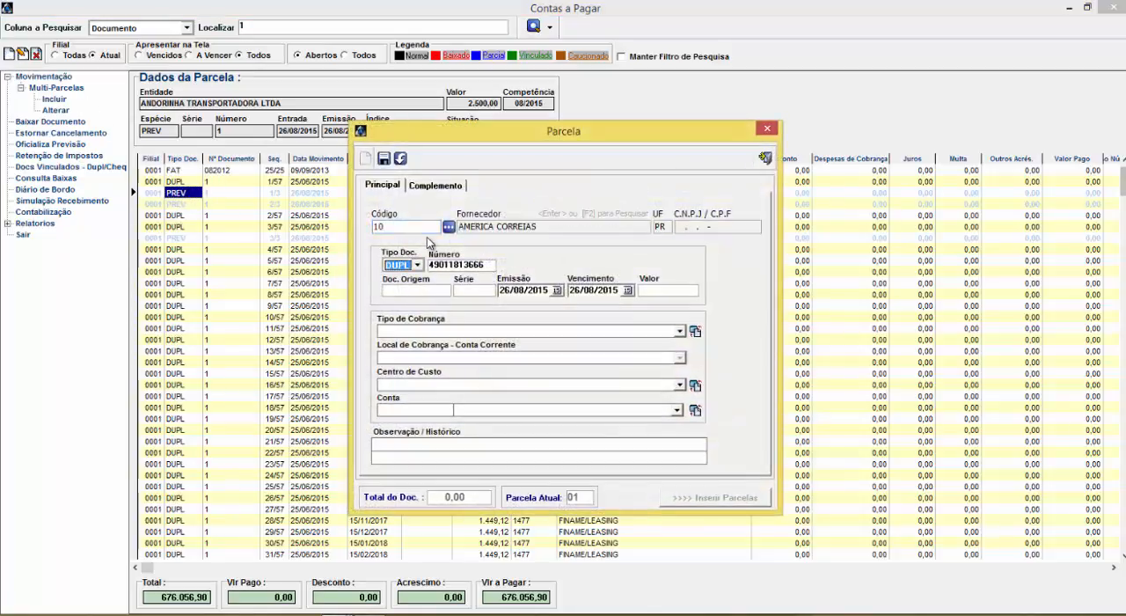
pyautogui.press('Tab')
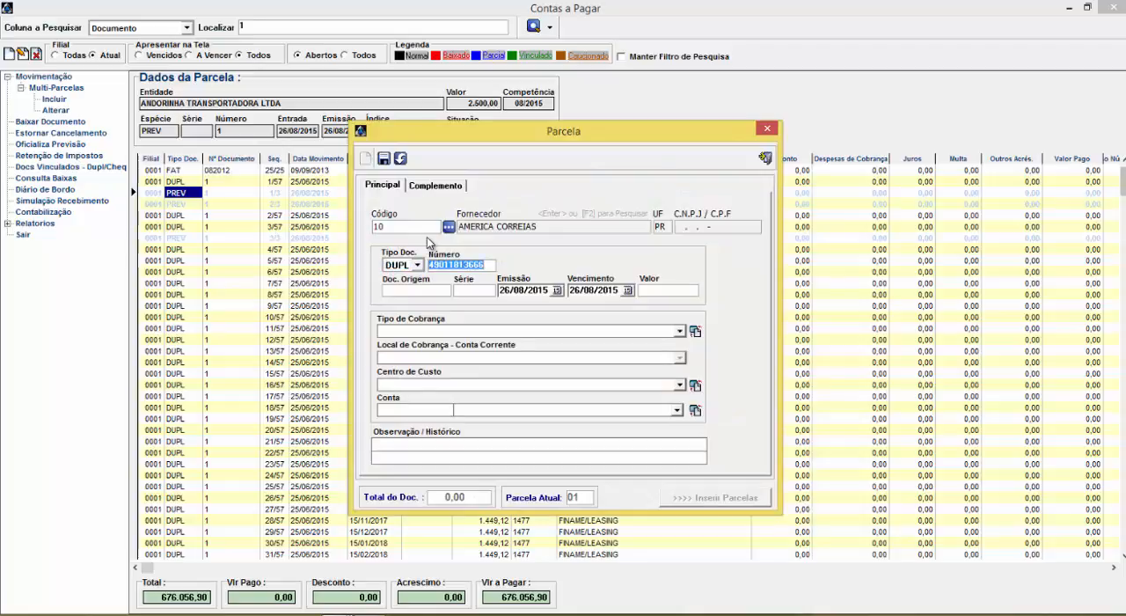
pyautogui.hotkey('shift', 'Tab')
pyautogui.hotkey('shift', 'Tab')
pyautogui.write('11')
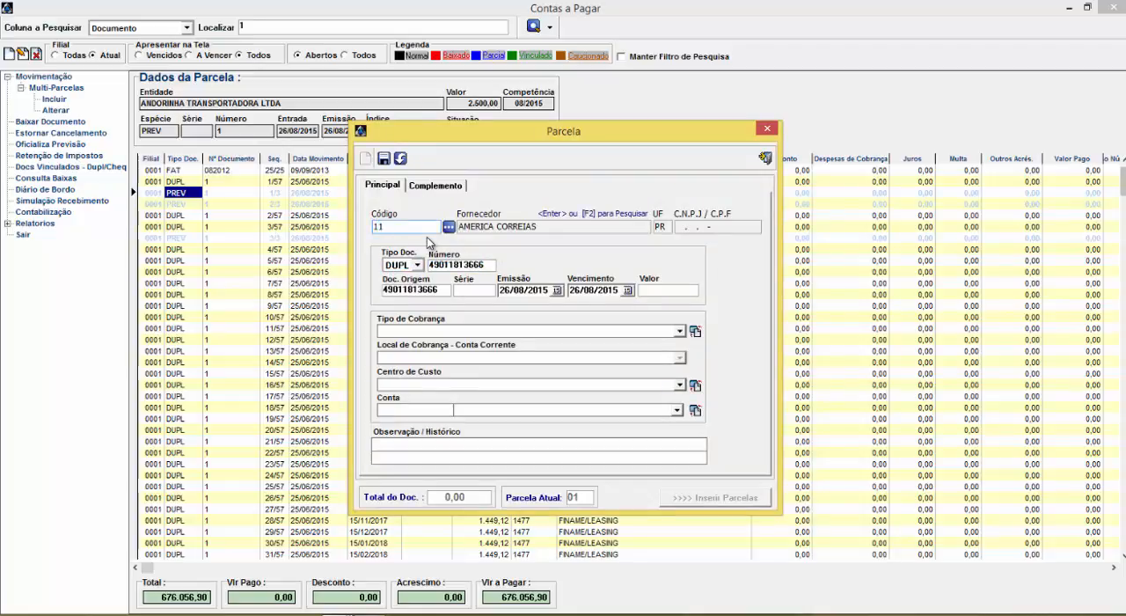
pyautogui.press('Return')
# Go through the Tipo Doc. options of the new installment down to CDC, and go back to COM
pyautogui.hotkey('alt', 'Down')
pyautogui.press('Down')
pyautogui.press('Down')
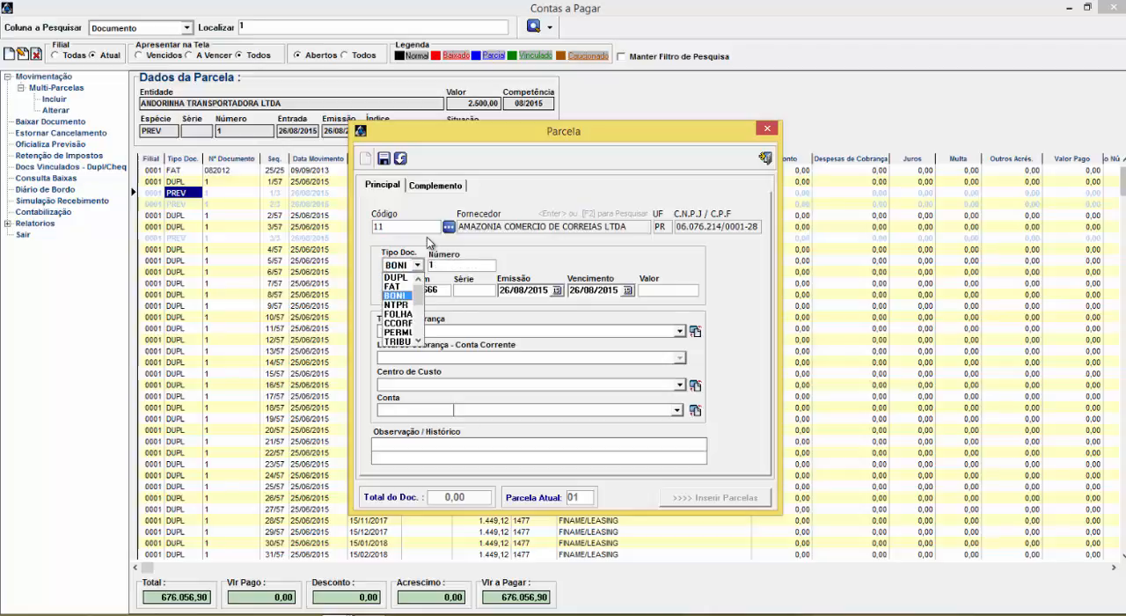
pyautogui.press('Down')
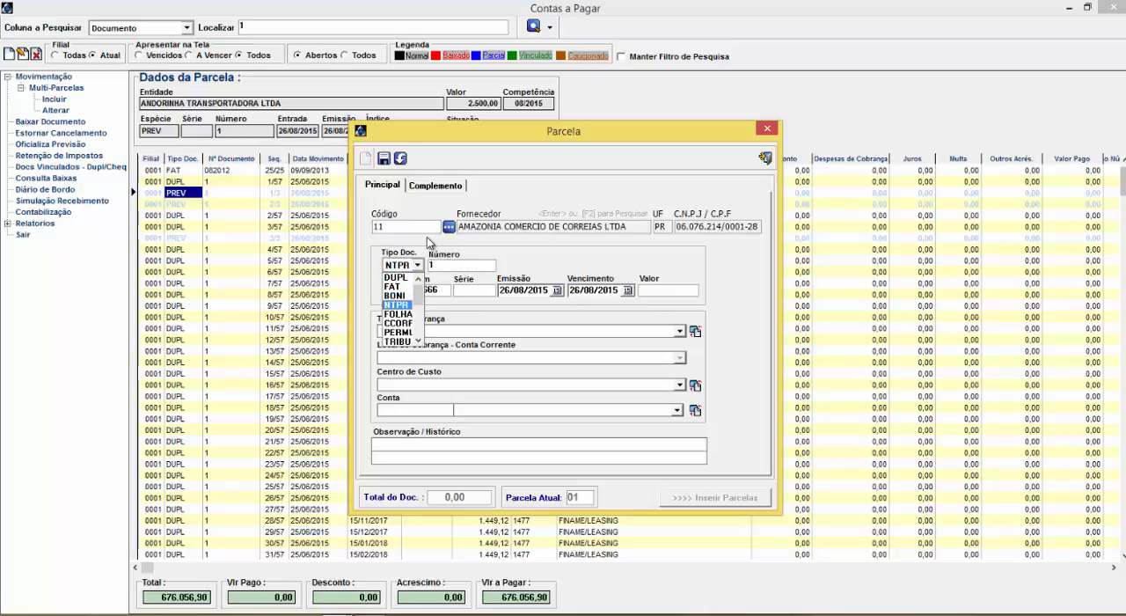
pyautogui.press('Down')
pyautogui.press('Down')
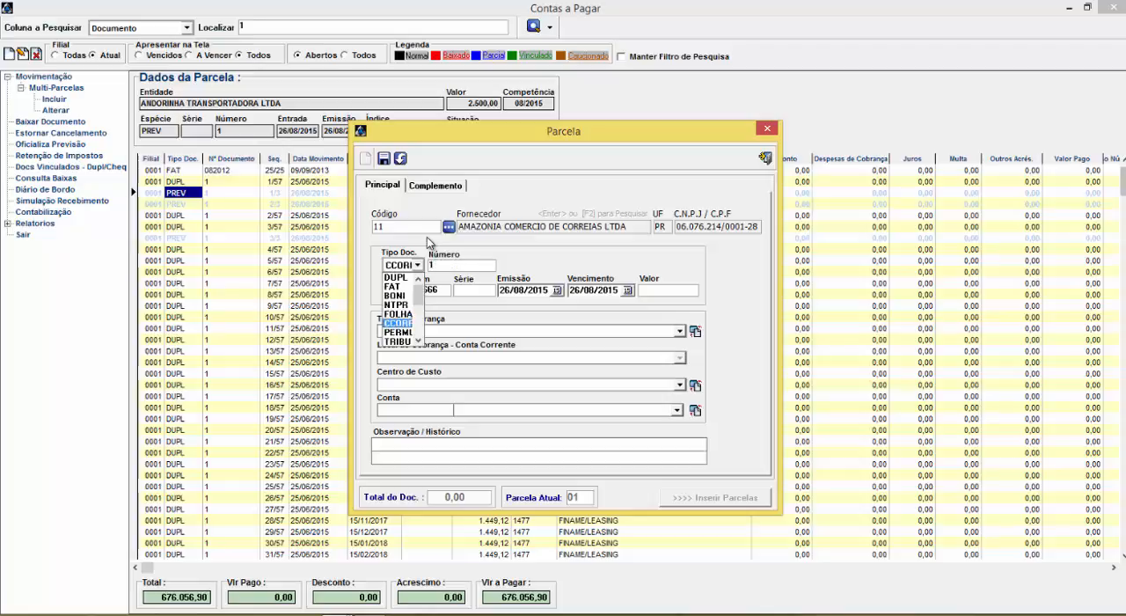
pyautogui.press('Down')
pyautogui.press('Down')
pyautogui.press('Down')
pyautogui.press('Down')
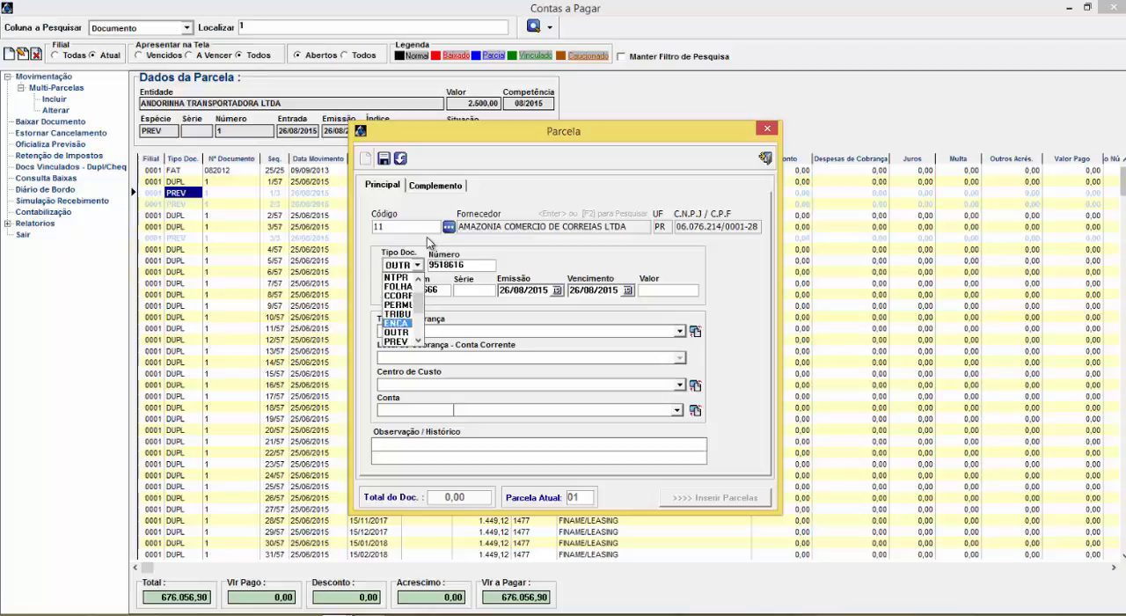
pyautogui.press('Down')
pyautogui.press('Down')
pyautogui.press('Down')
pyautogui.press('Down')
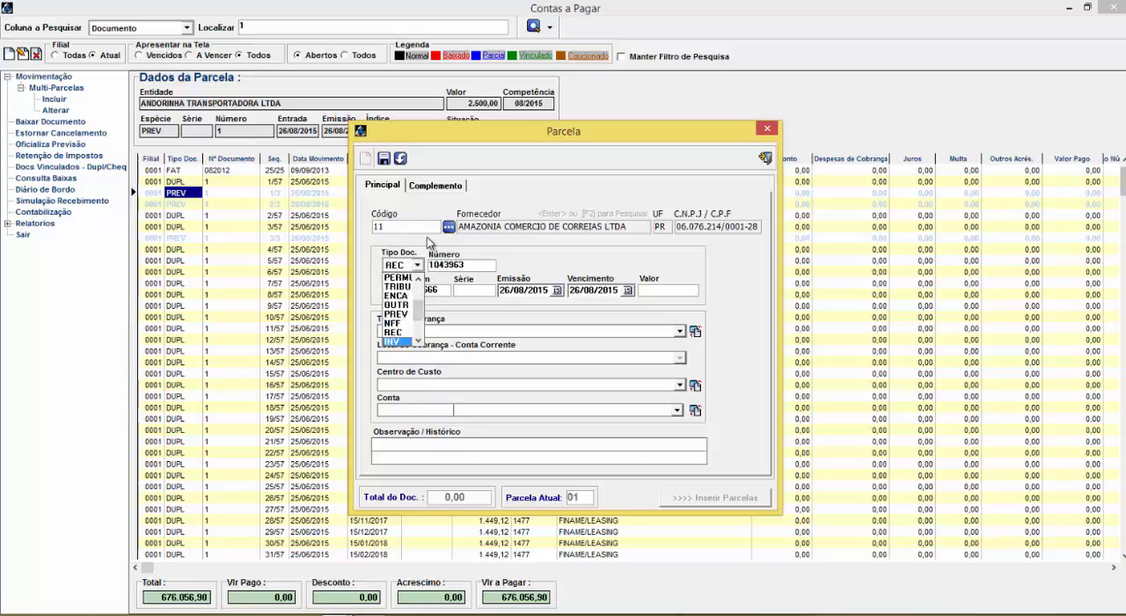
pyautogui.press('Down')
pyautogui.press('Down')
pyautogui.press('Down')
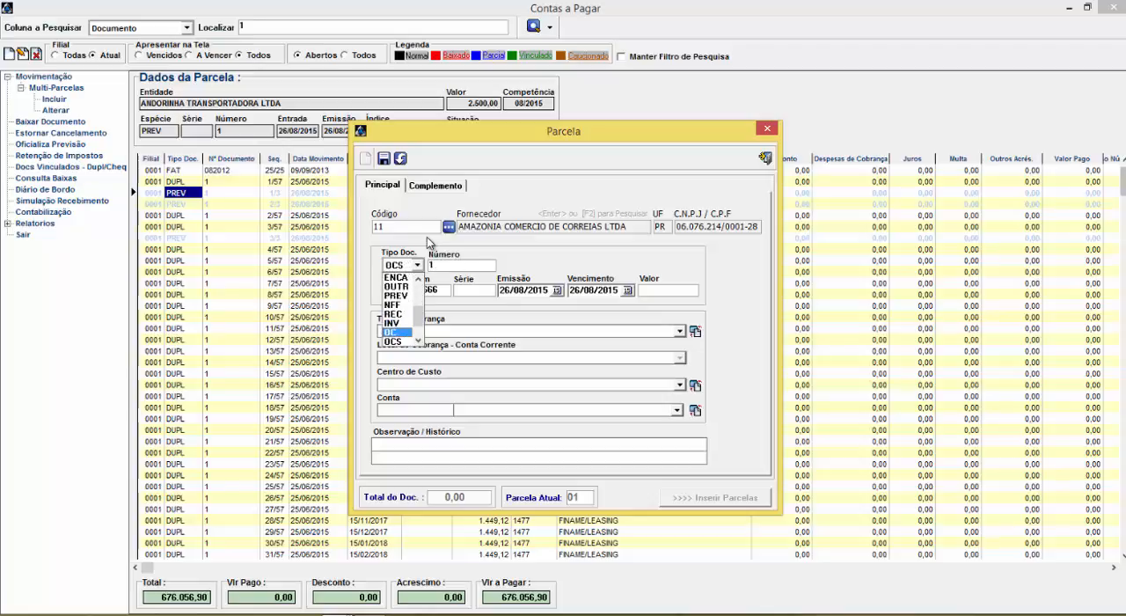
pyautogui.press('Down')
pyautogui.press('Down')
pyautogui.press('Down')
pyautogui.press('Down')
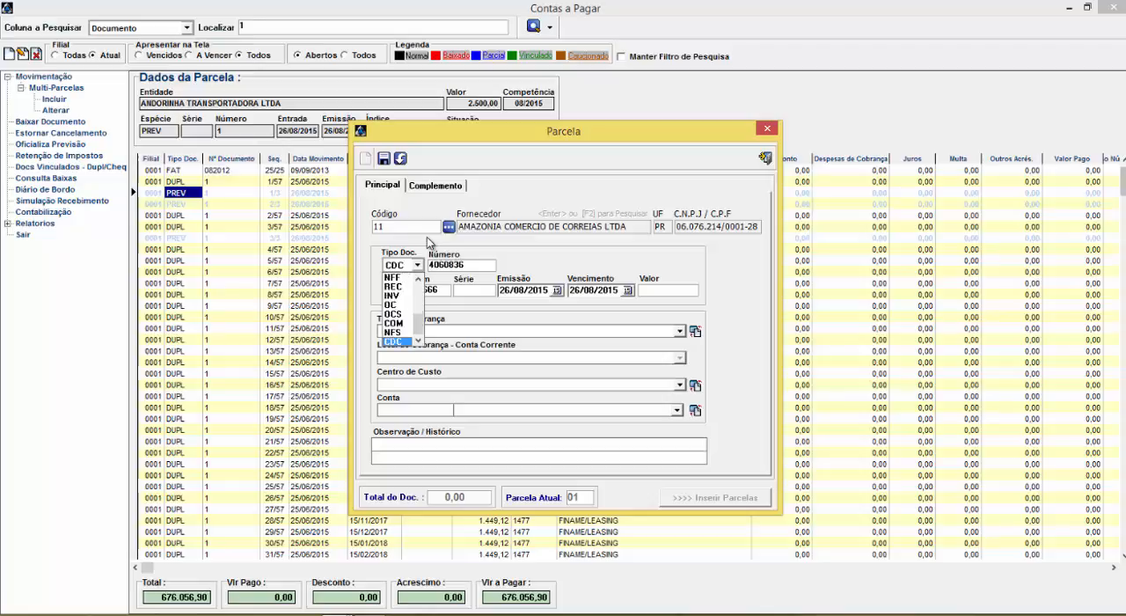
pyautogui.press('Up')
pyautogui.press('Up')
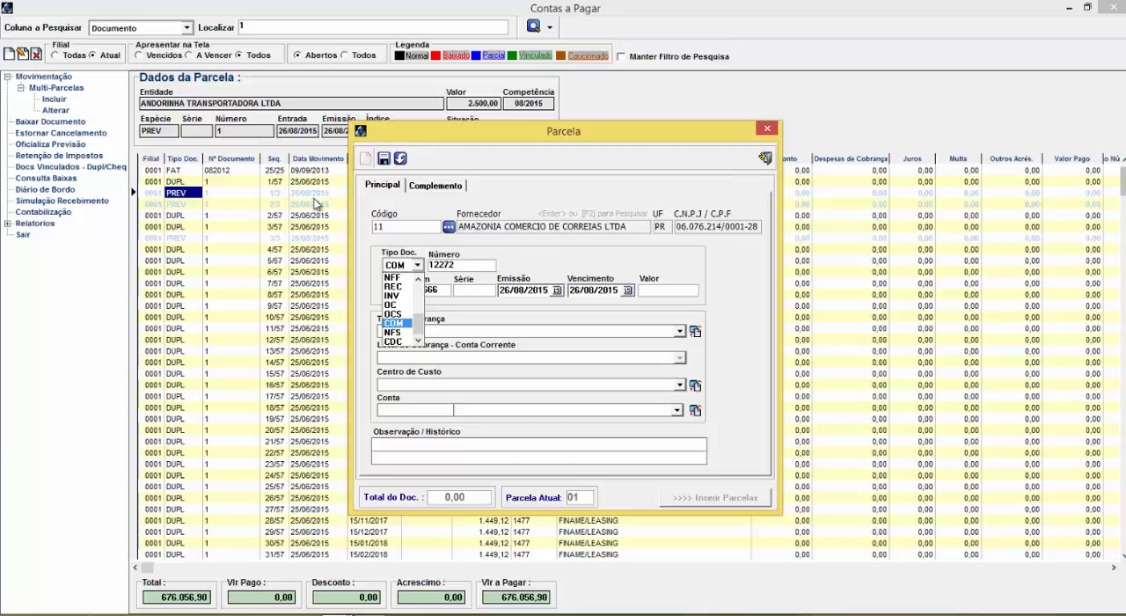
pyautogui.press('Tab')
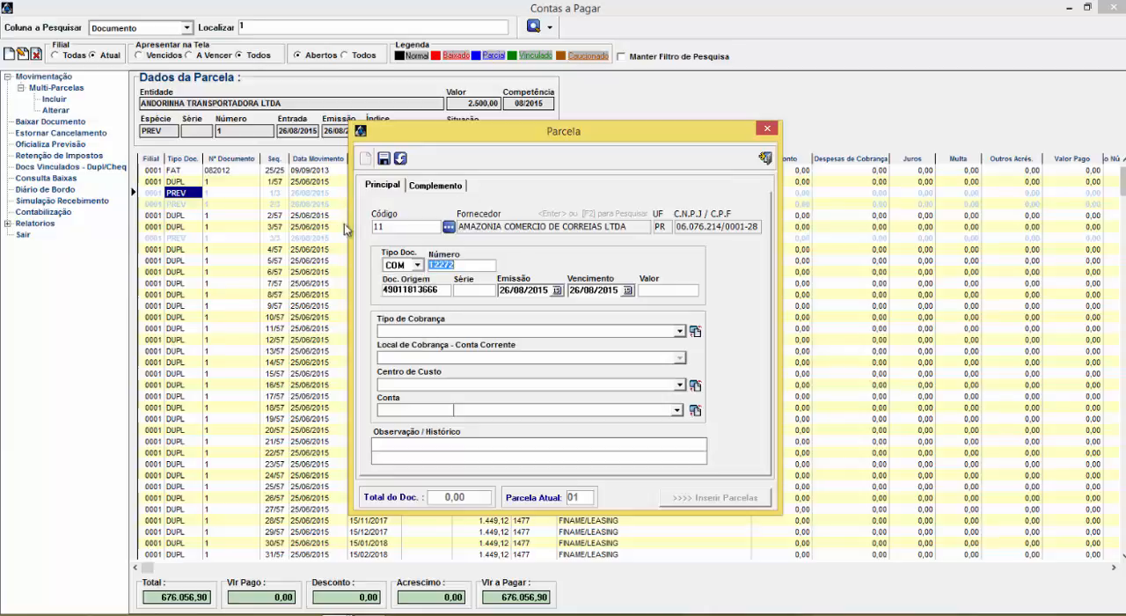
# Check COM in the Tipo Doc. options again and close the installment form without saving
pyautogui.click(418, 265)
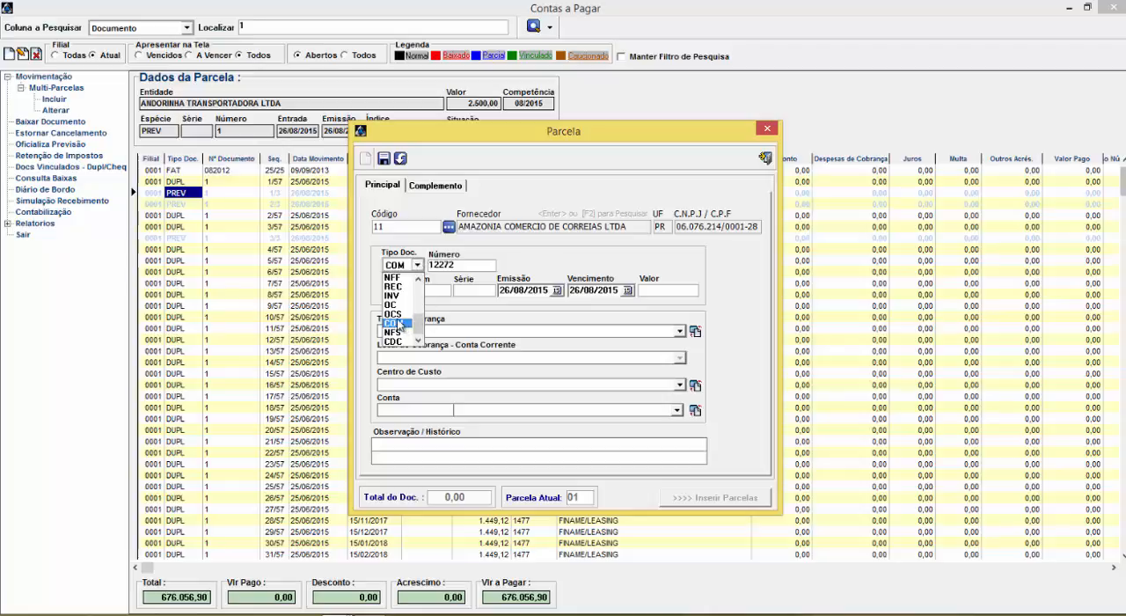
pyautogui.click(622, 176)
pyautogui.click(767, 159)
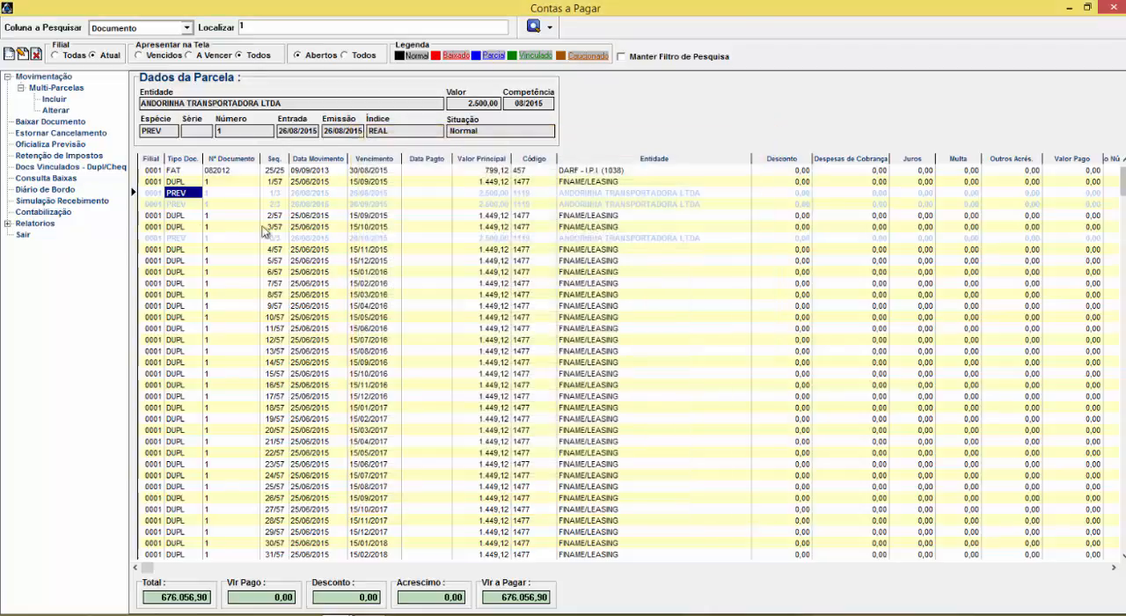
# Open the Títulos por Entidade report filter to examine its document types, including Previsões, and cancel the report
pyautogui.click(8, 223)
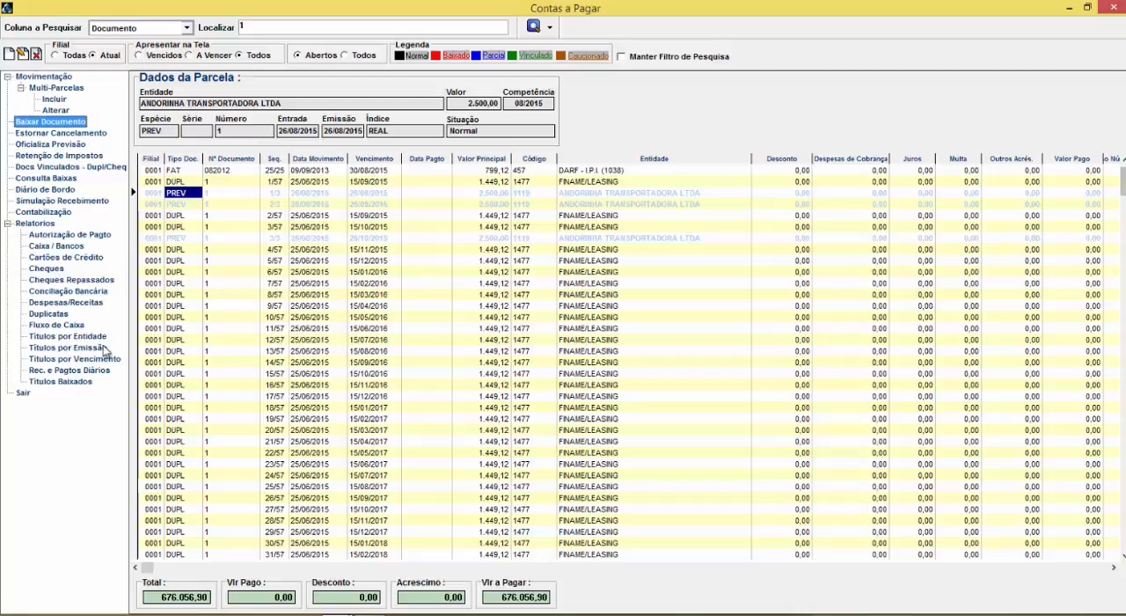
pyautogui.click(72, 347)
pyautogui.doubleClick(72, 339)
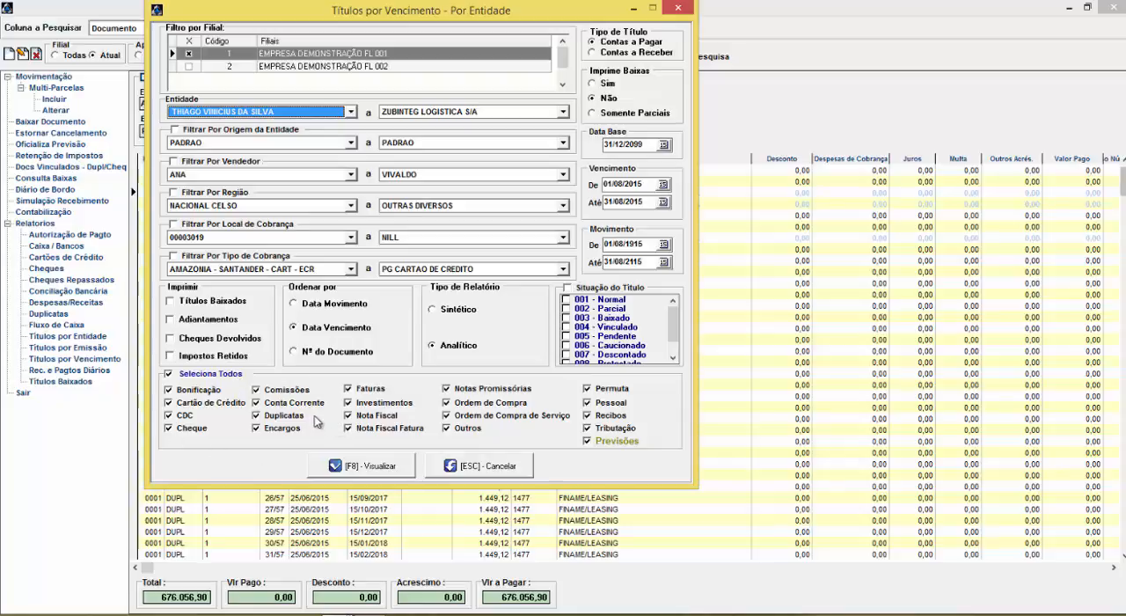
pyautogui.click(480, 463)
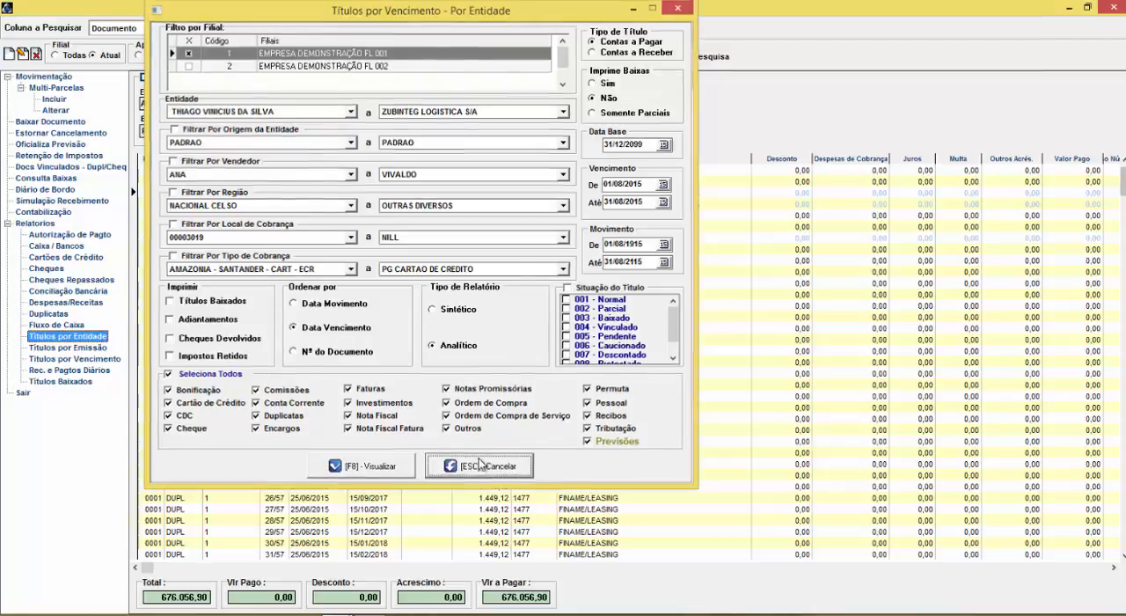
pyautogui.click(6, 225)
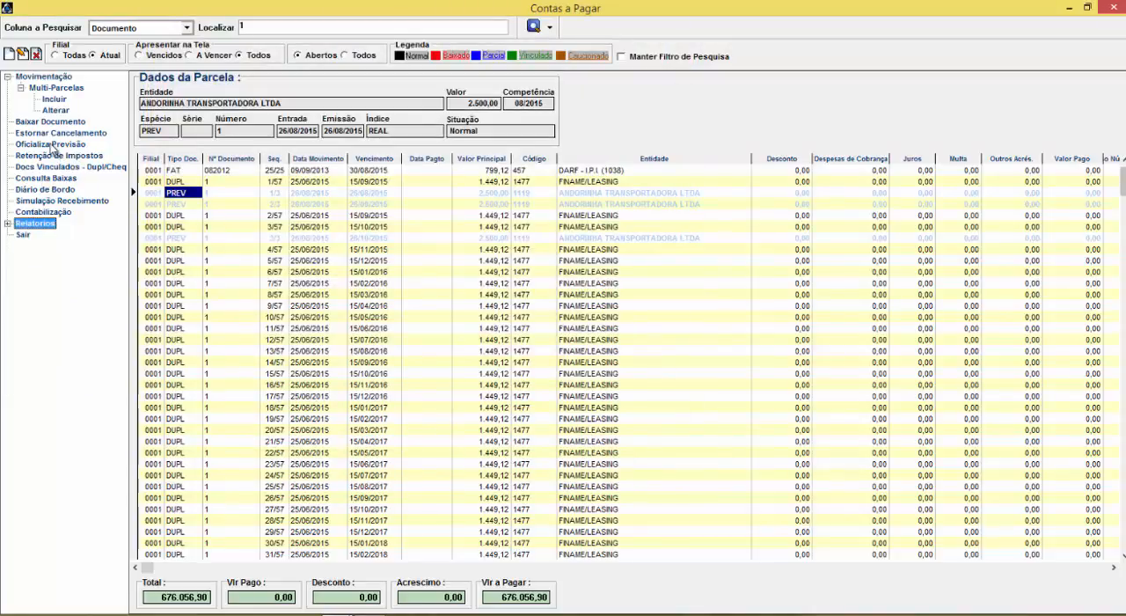
# Open PREV installment 2/3 of ANDORINHA TRANSPORTADORA LTDA with Oficializa Previsão and check its Tipo Doc. options
pyautogui.click(175, 204)
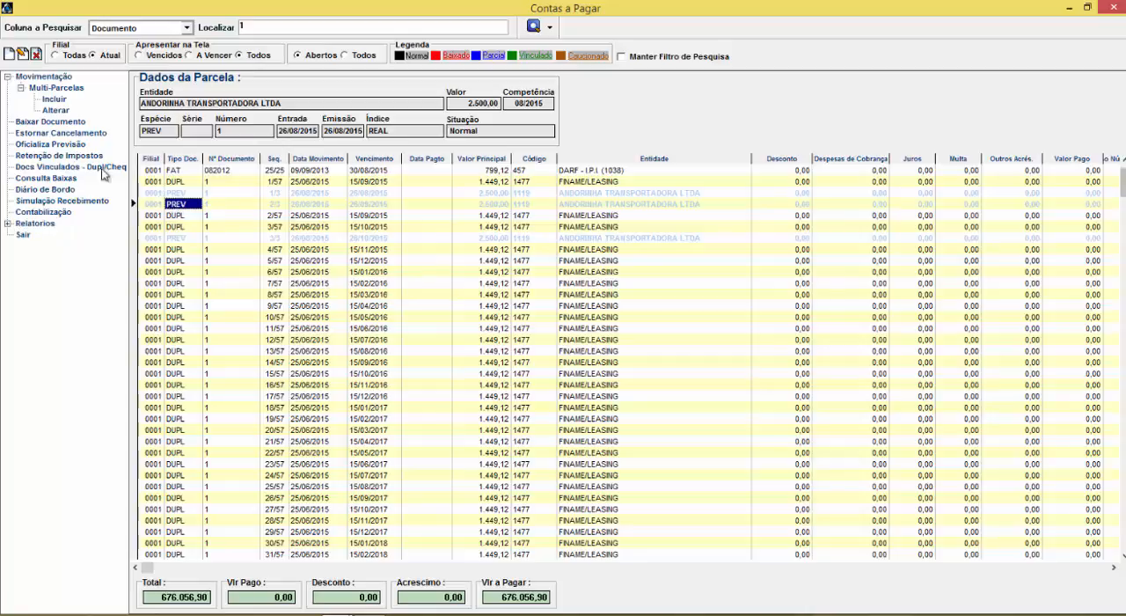
pyautogui.click(54, 147)
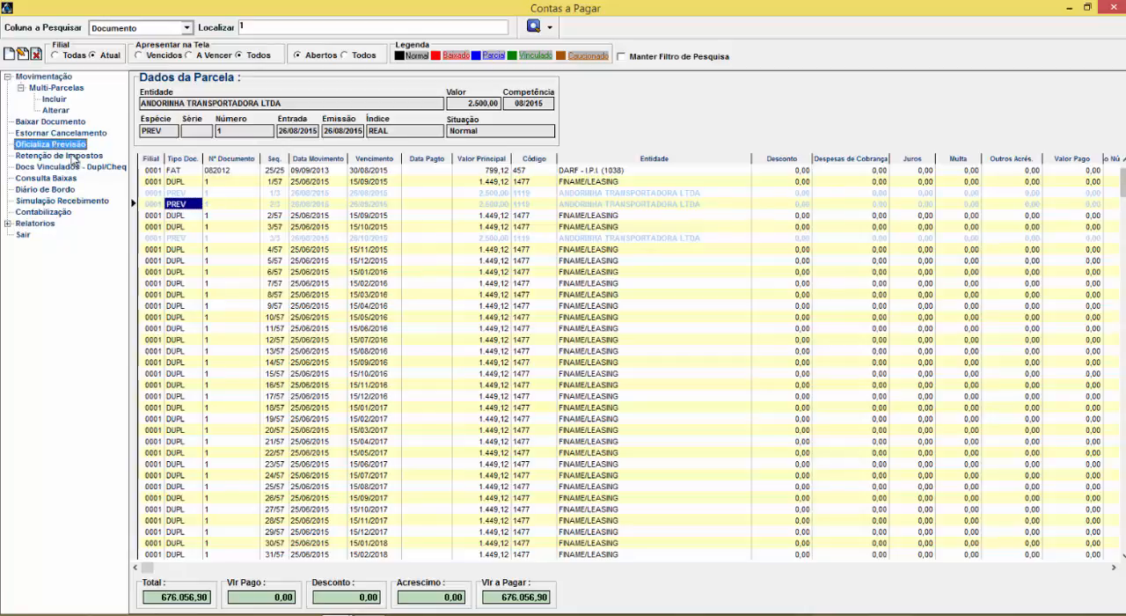
pyautogui.click(417, 265)
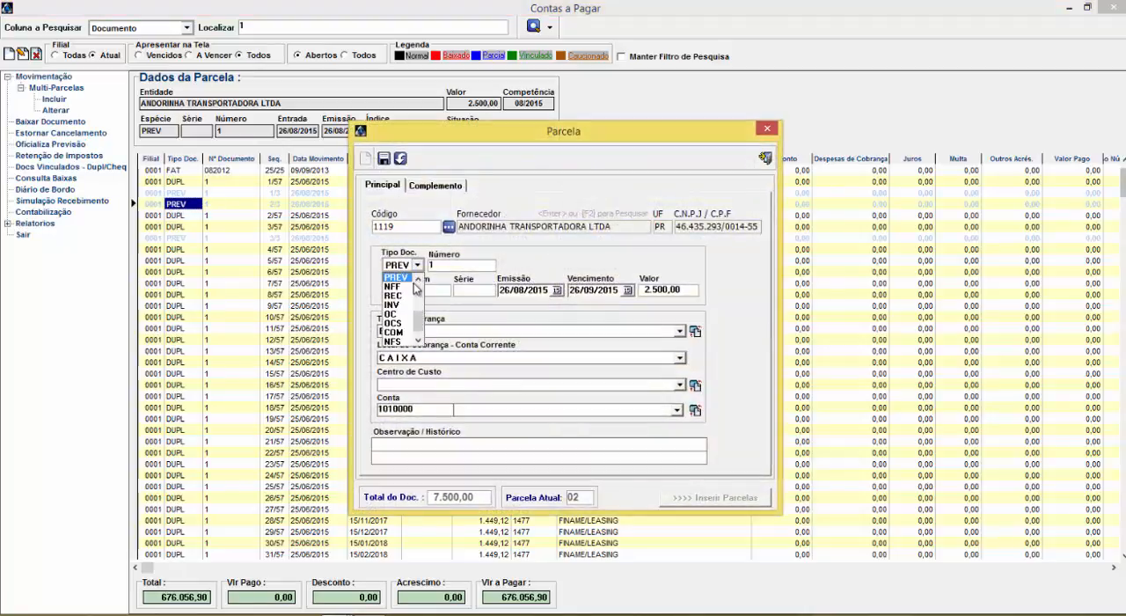
pyautogui.scroll(3, 422, 293)
pyautogui.click(492, 241)
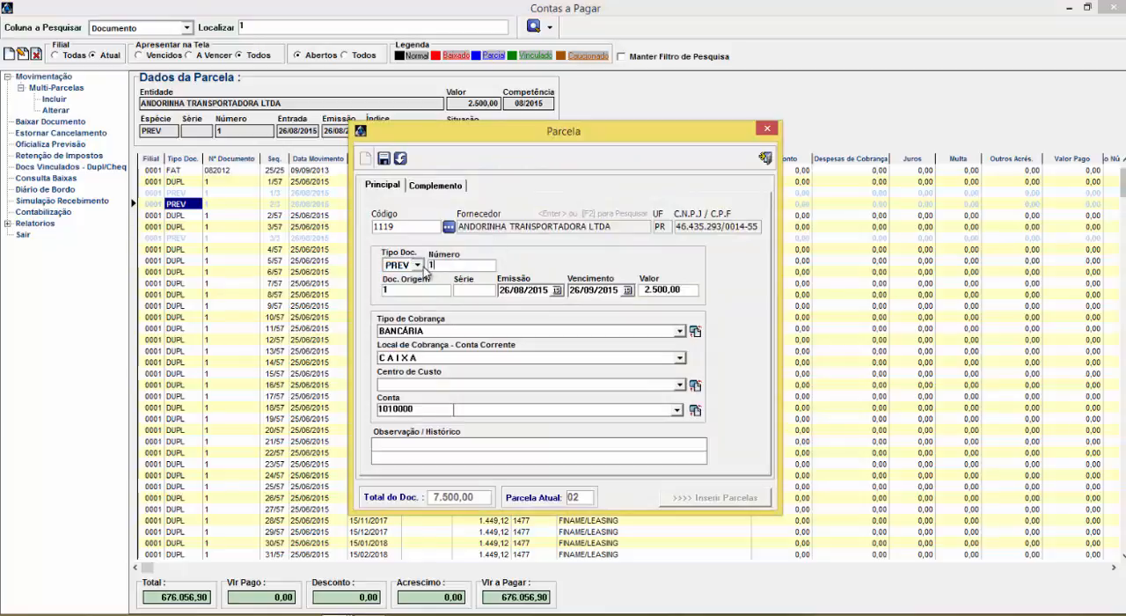
# Set the forecast installment's Tipo Doc. to DUPL and save it, accepting the proposed initial number
pyautogui.click(417, 265)
pyautogui.scroll(5, 421, 299)
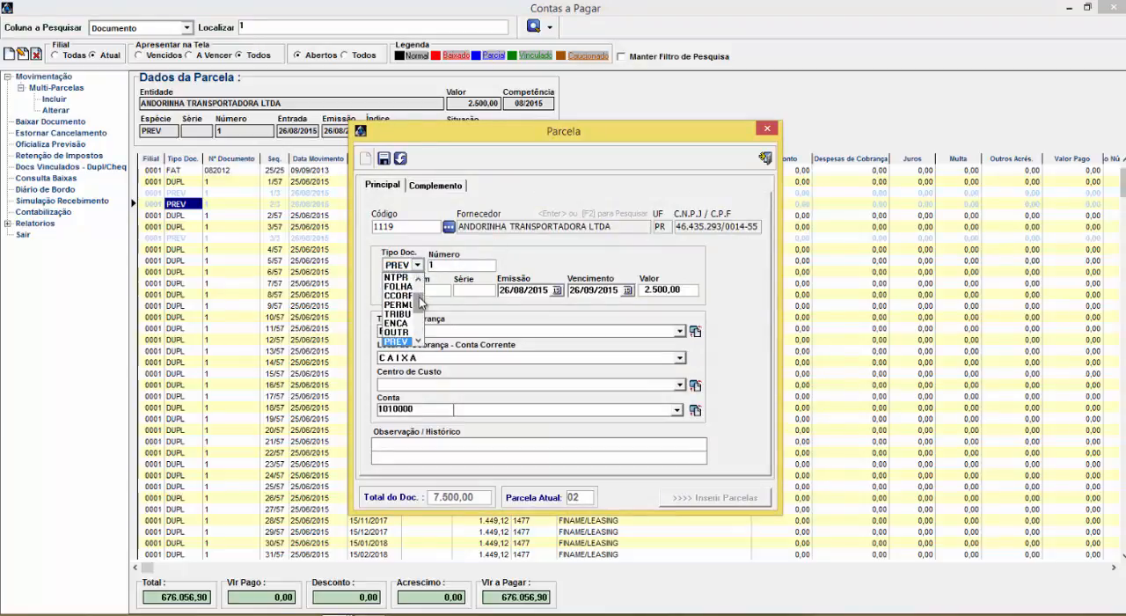
pyautogui.click(398, 277)
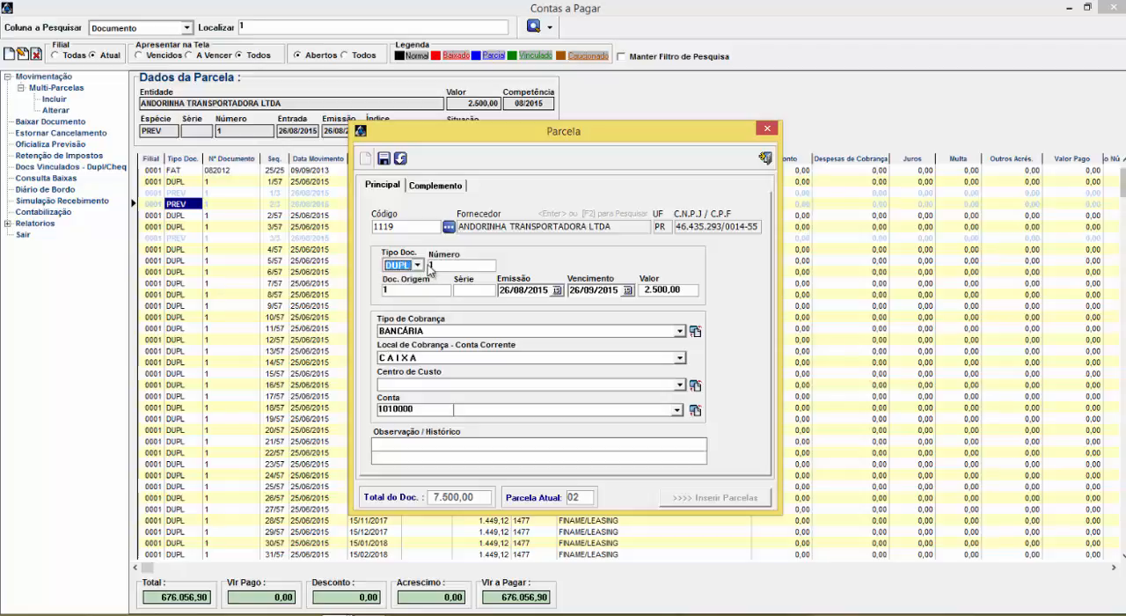
pyautogui.press('Tab')
pyautogui.click(383, 157)
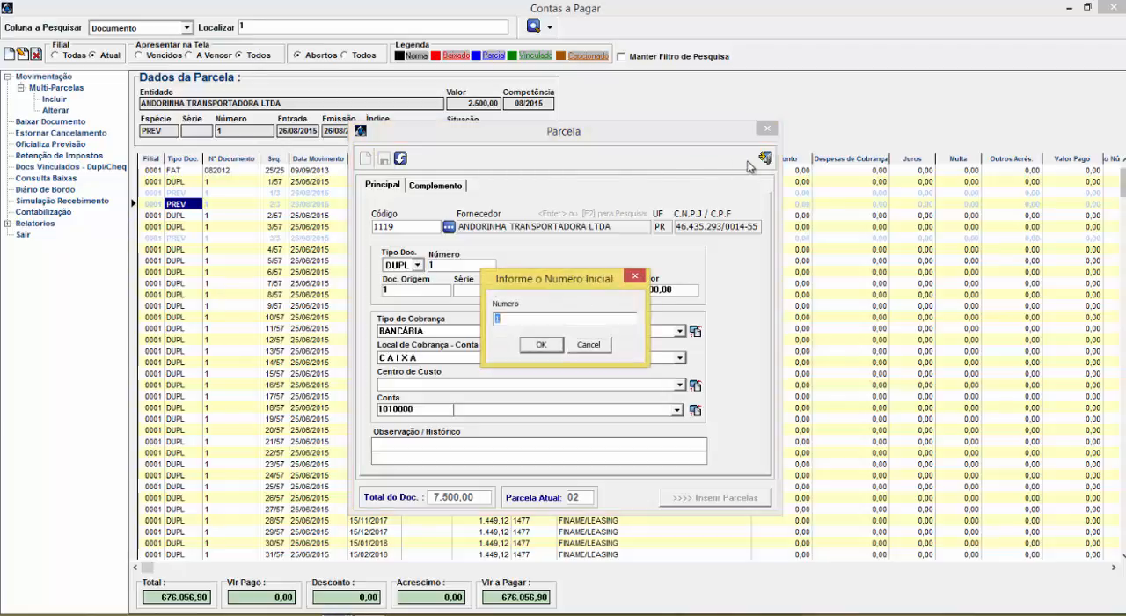
pyautogui.click(549, 348)
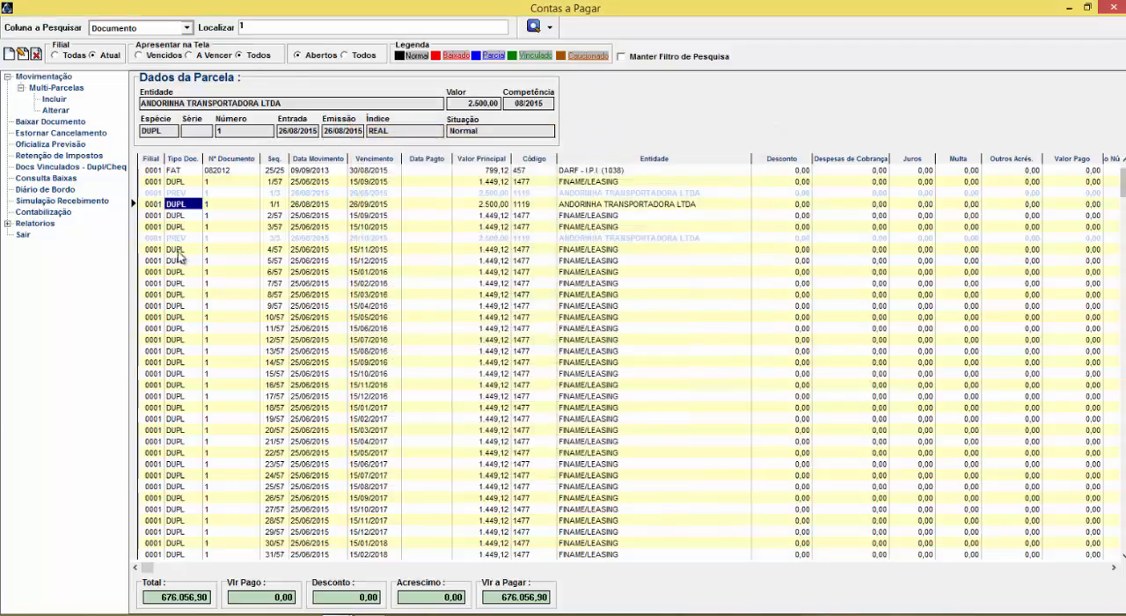
# Select installment 5/57 of the FINAME/LEASING document, open it in the edit form to review its data, and close the form
pyautogui.click(180, 272)
pyautogui.click(187, 193)
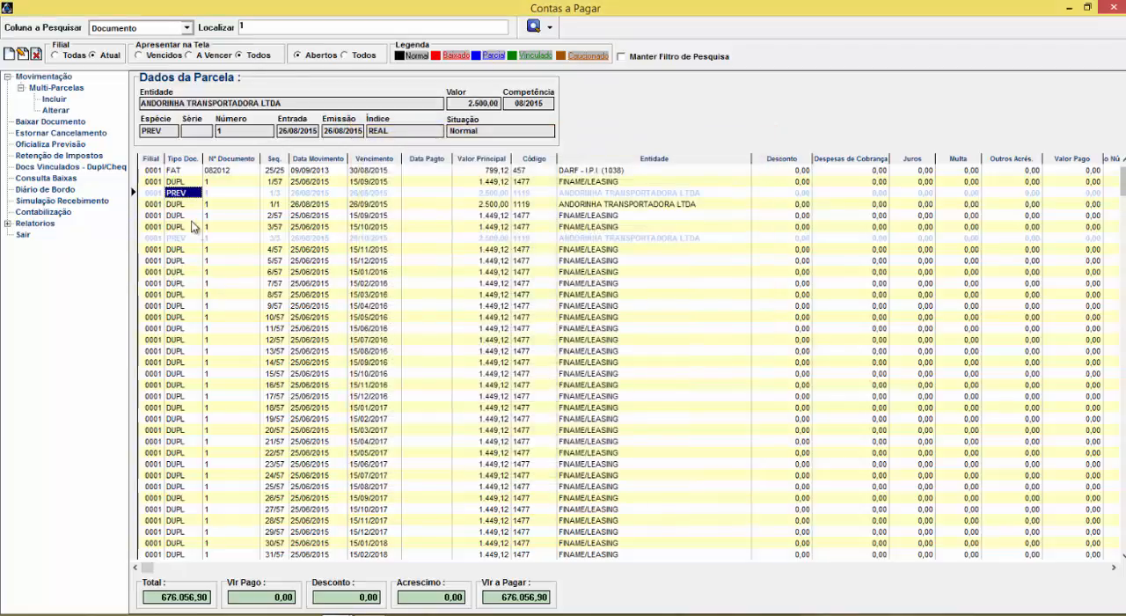
pyautogui.click(188, 261)
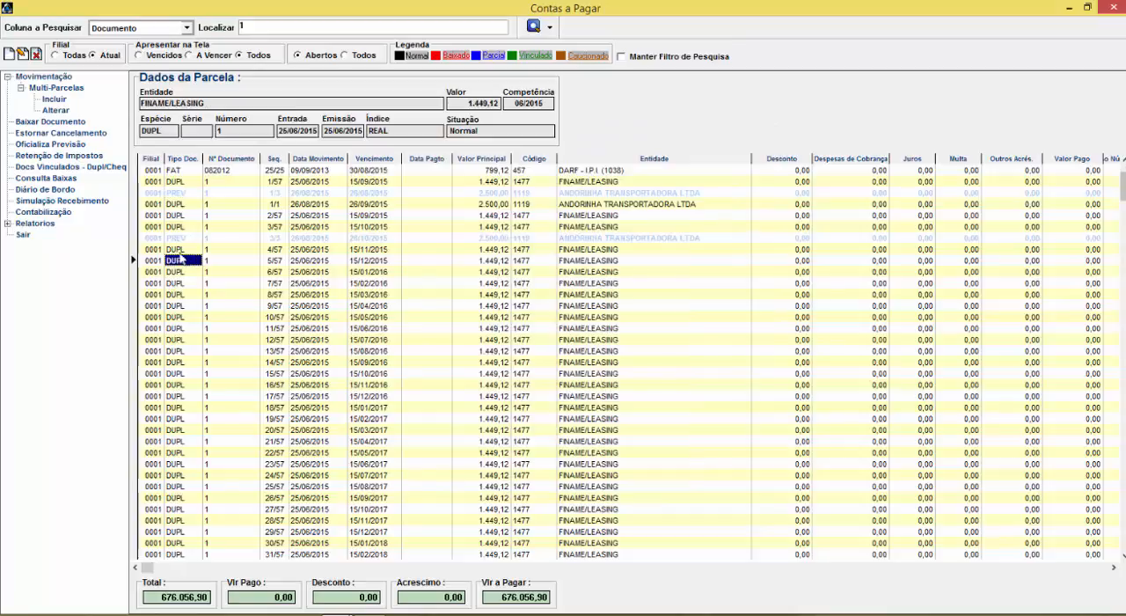
pyautogui.click(22, 53)
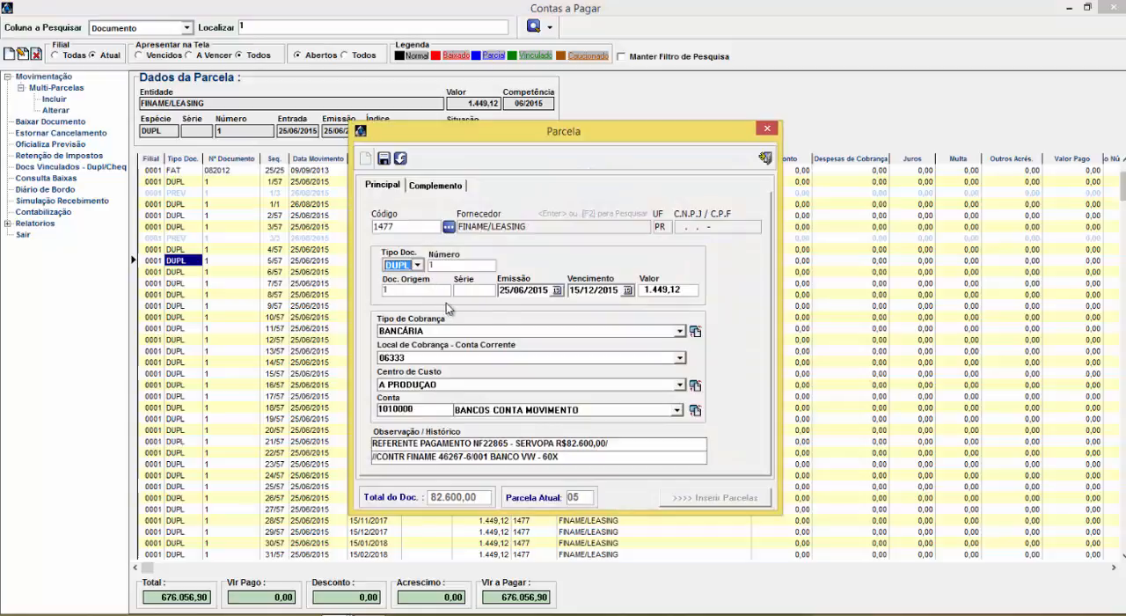
pyautogui.click(765, 158)
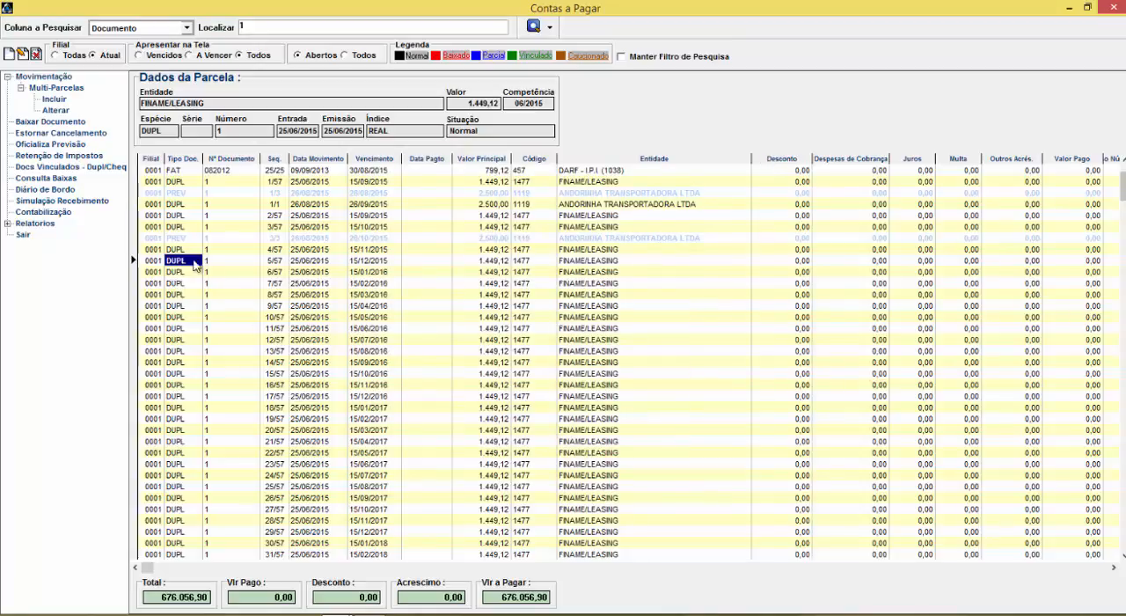
pyautogui.click(181, 272)
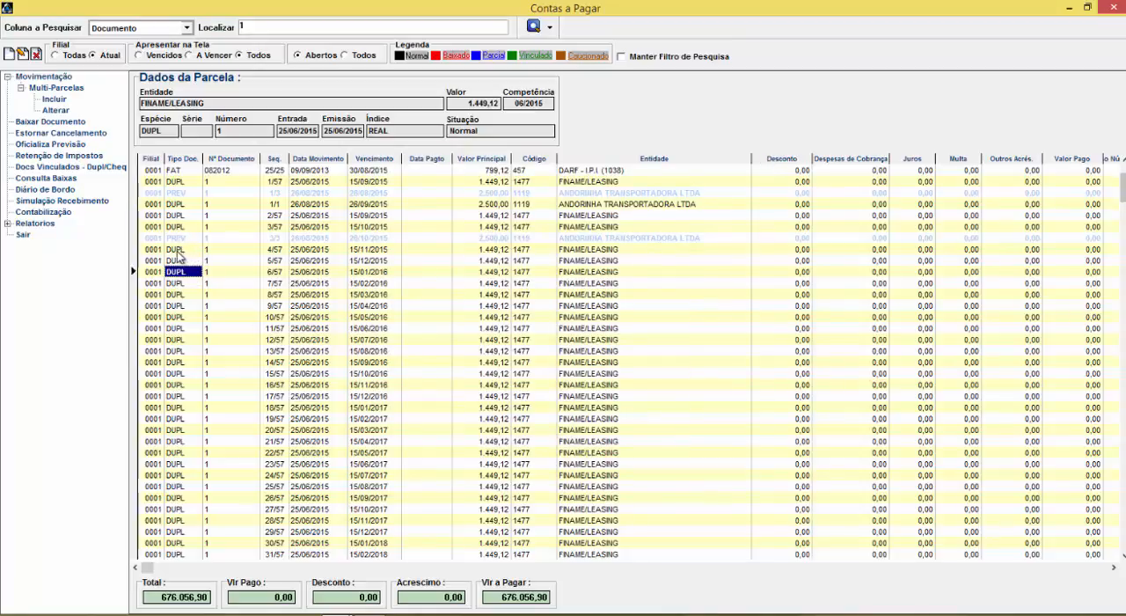
pyautogui.click(177, 252)
pyautogui.click(170, 251)
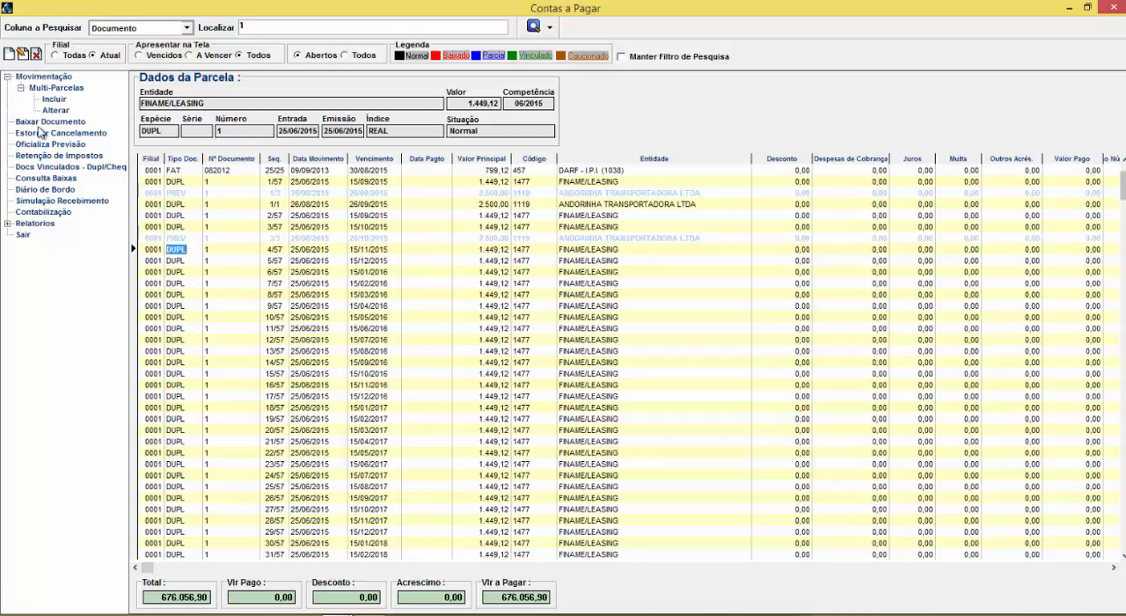
# Clear the document search text and search payables by Vencimento from 01/05/2015 to 25/08/2015
pyautogui.moveTo(272, 23); pyautogui.dragTo(189, 35)
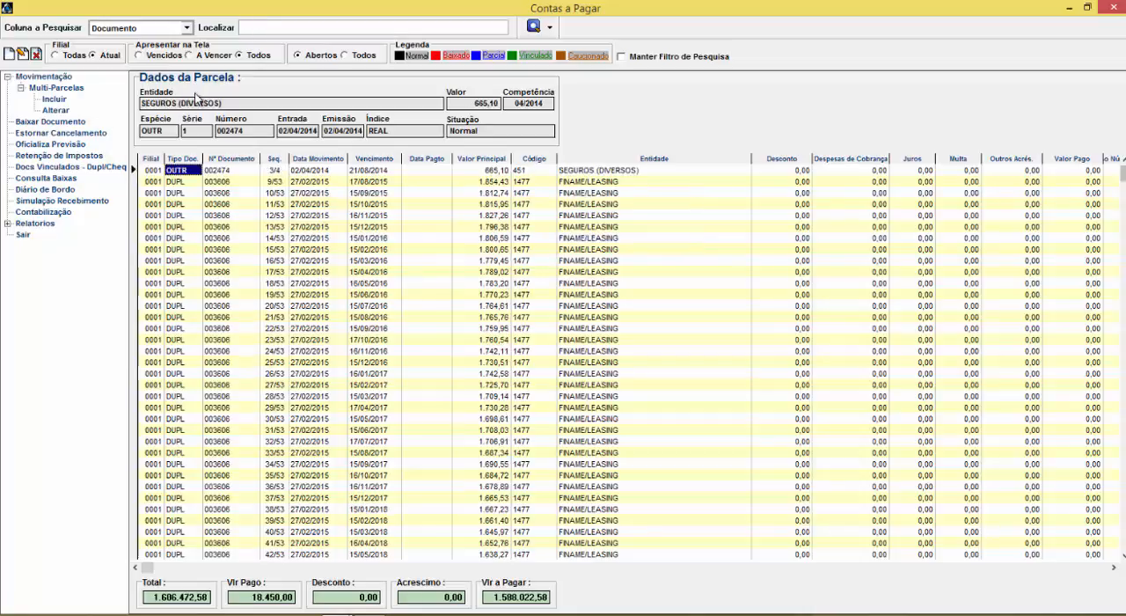
pyautogui.click(53, 121)
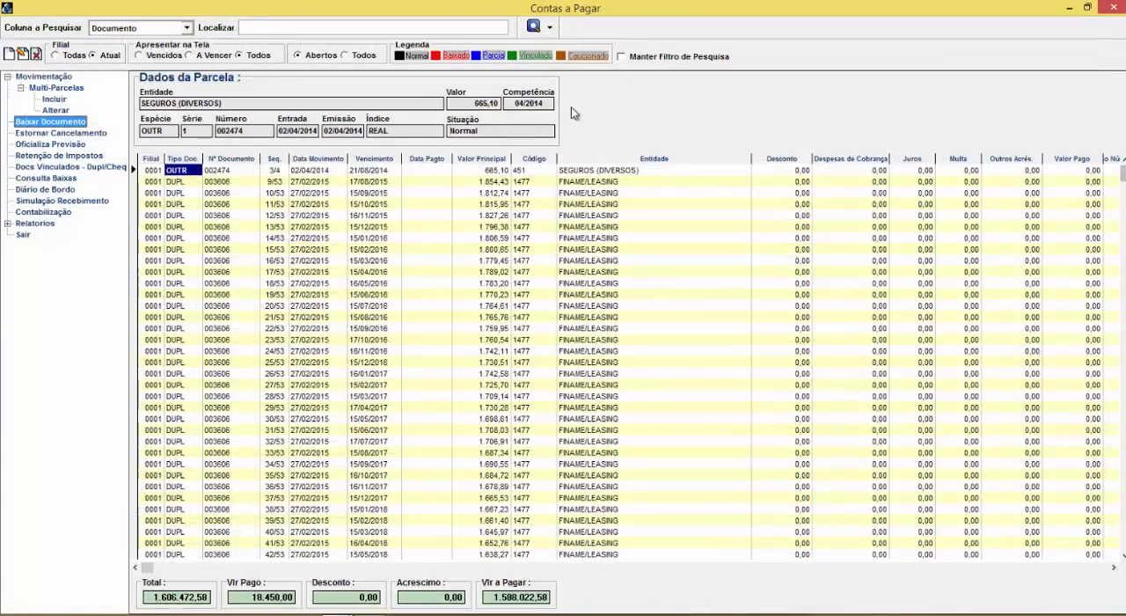
pyautogui.click(187, 27)
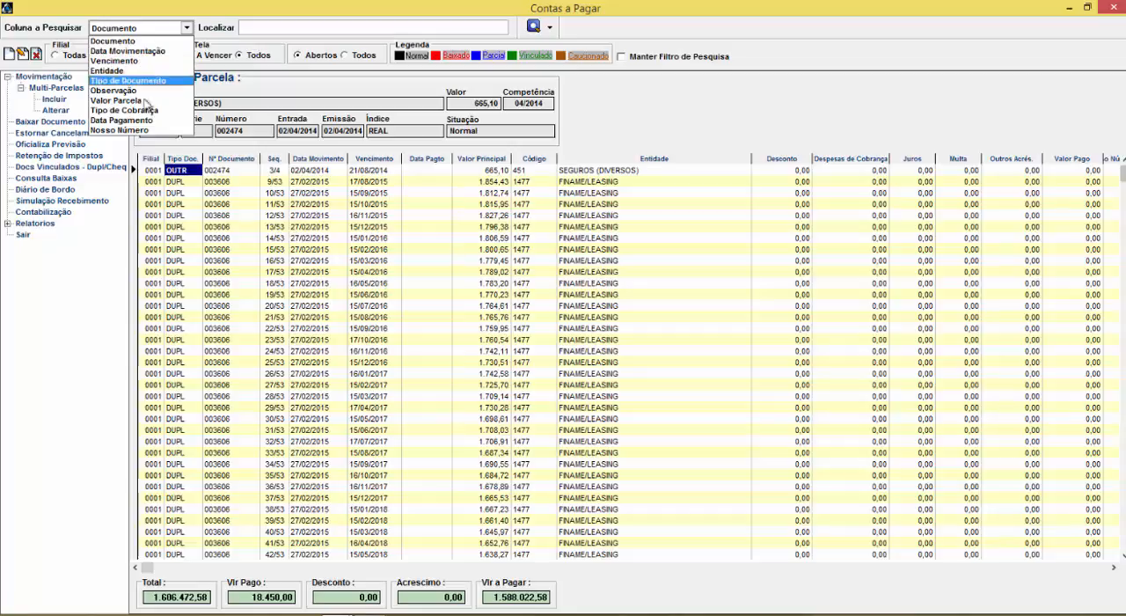
pyautogui.click(146, 61)
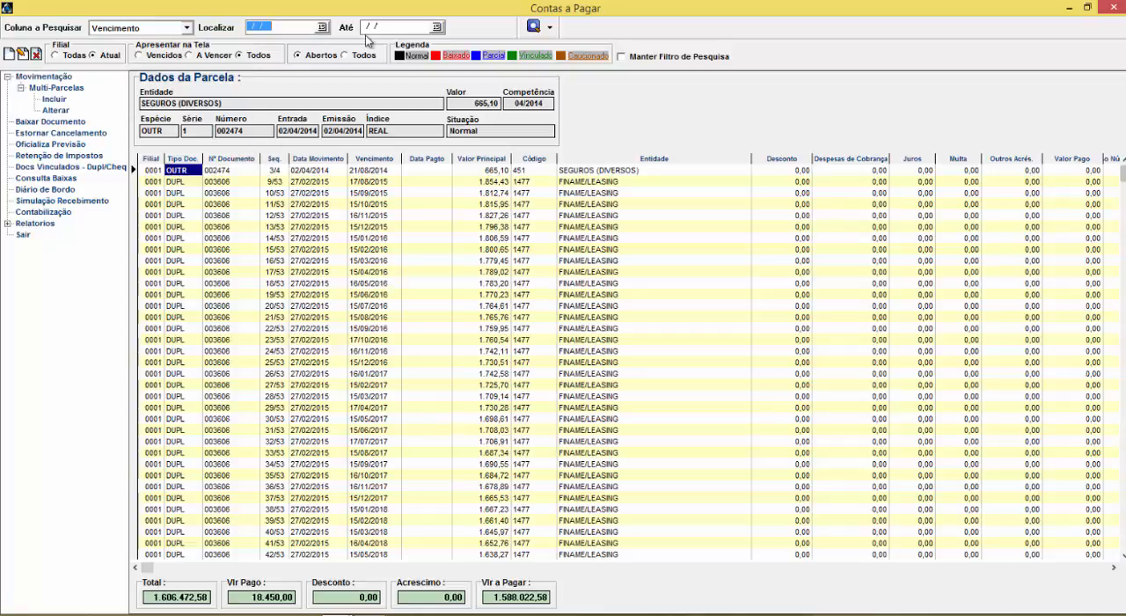
pyautogui.write('01/05/2015')
pyautogui.press('Tab')
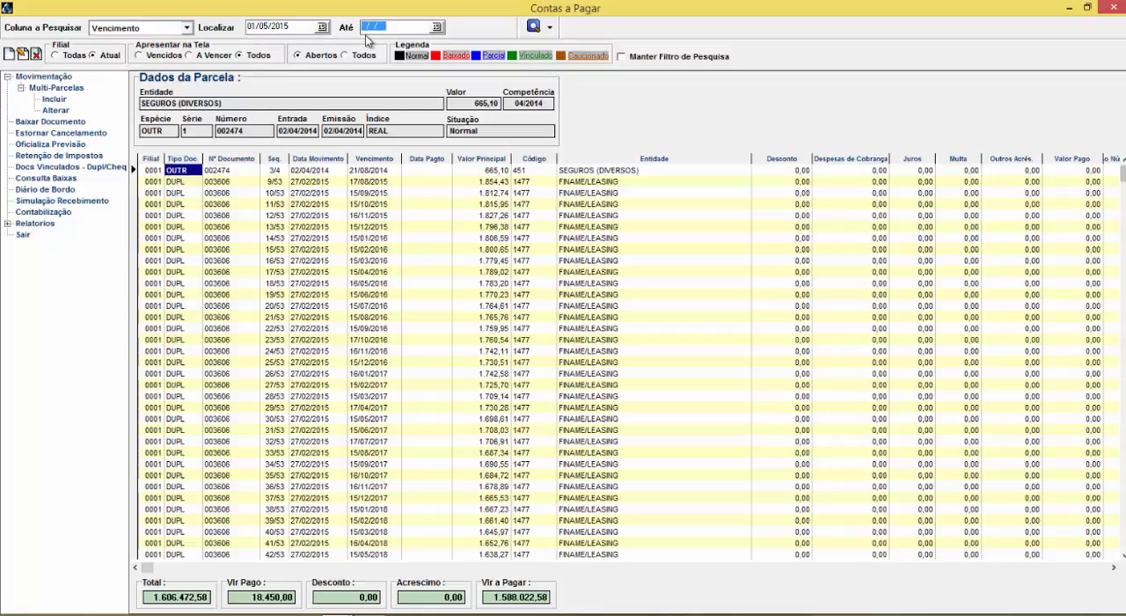
pyautogui.write('25/08/2015')
pyautogui.press('Return')
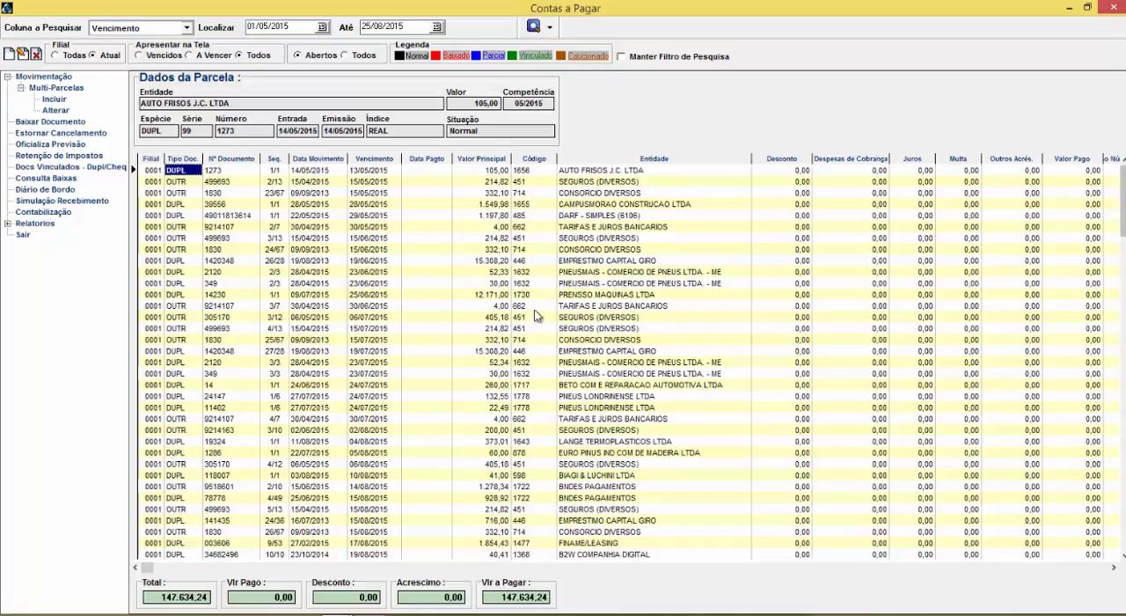
# Change the start date of the Vencimento search to 20/08/2015 and look through the filtered payables
pyautogui.moveTo(1123, 227); pyautogui.dragTo(1124, 387)
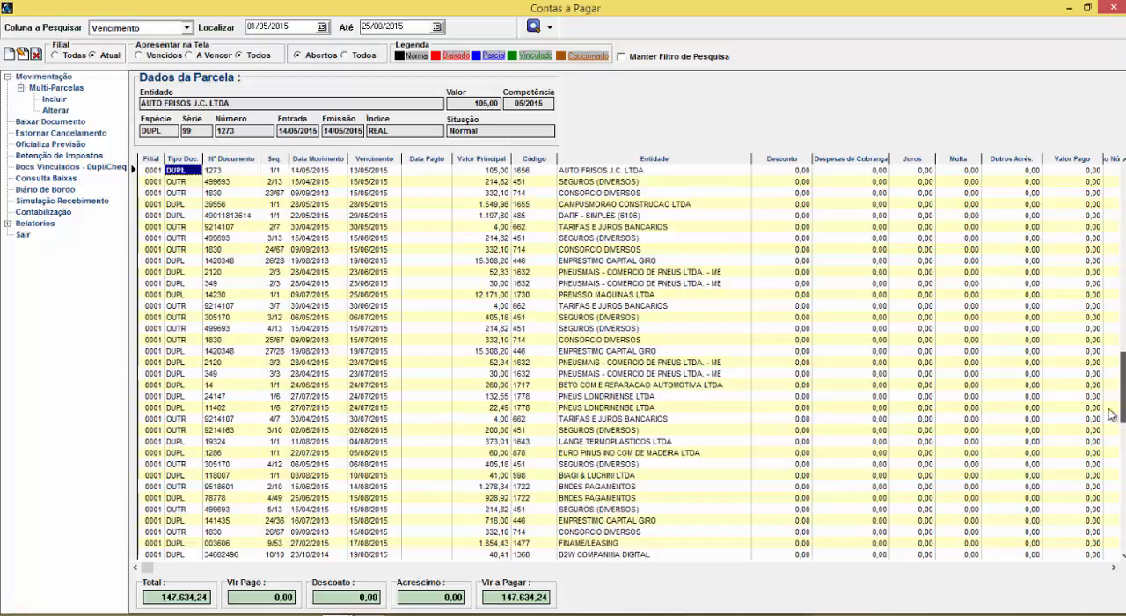
pyautogui.click(673, 475)
pyautogui.click(308, 24)
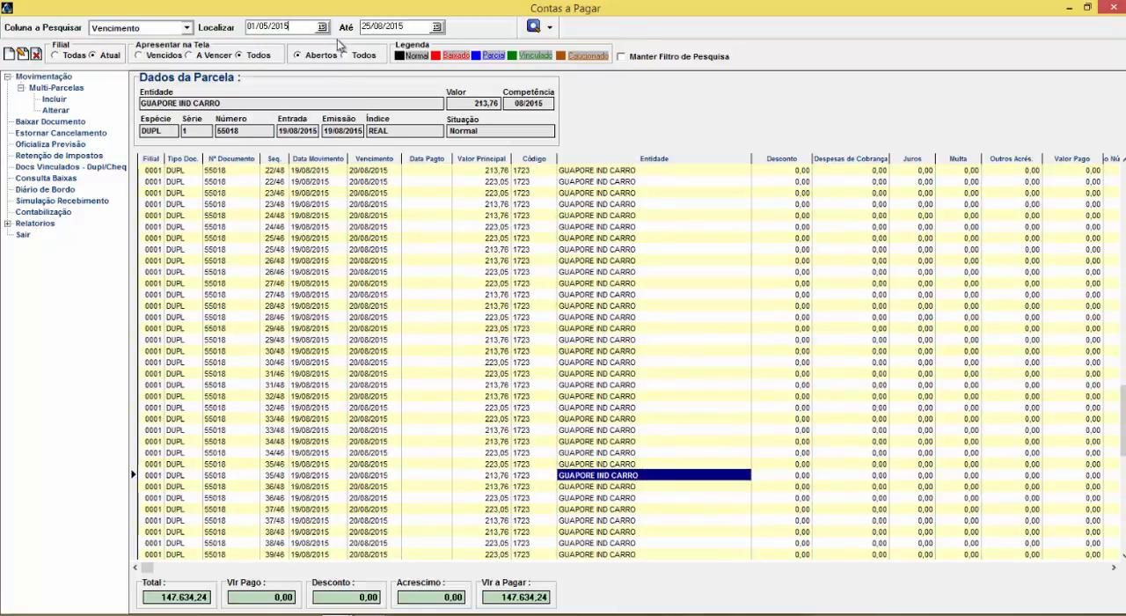
pyautogui.write('2008')
pyautogui.press('Return')
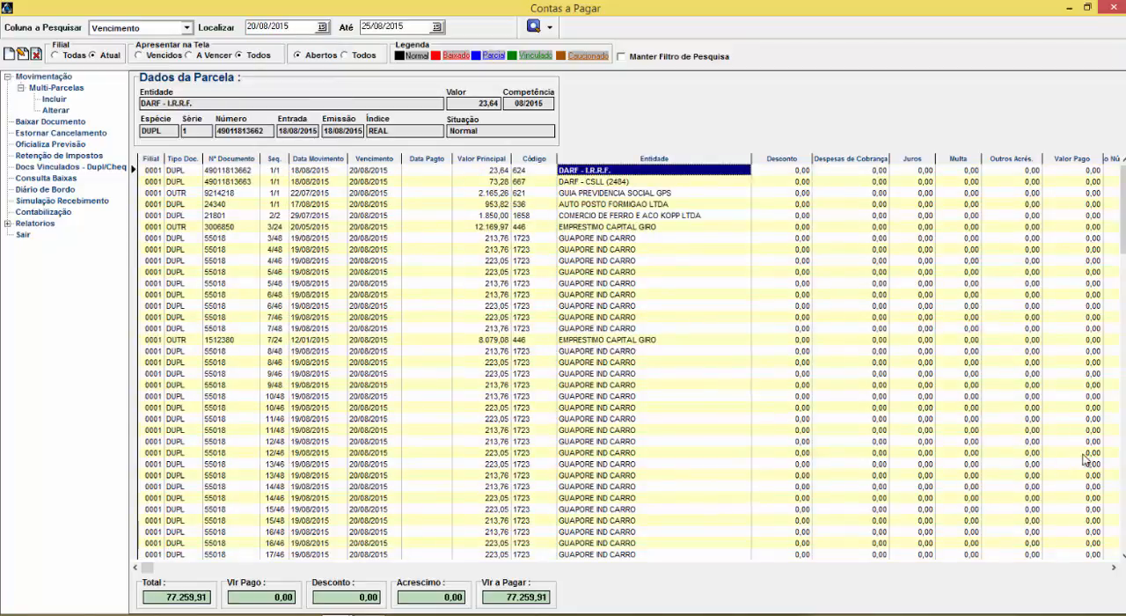
pyautogui.click(1123, 456)
pyautogui.click(1122, 457)
pyautogui.click(1122, 457)
pyautogui.moveTo(1122, 456); pyautogui.dragTo(1122, 189)
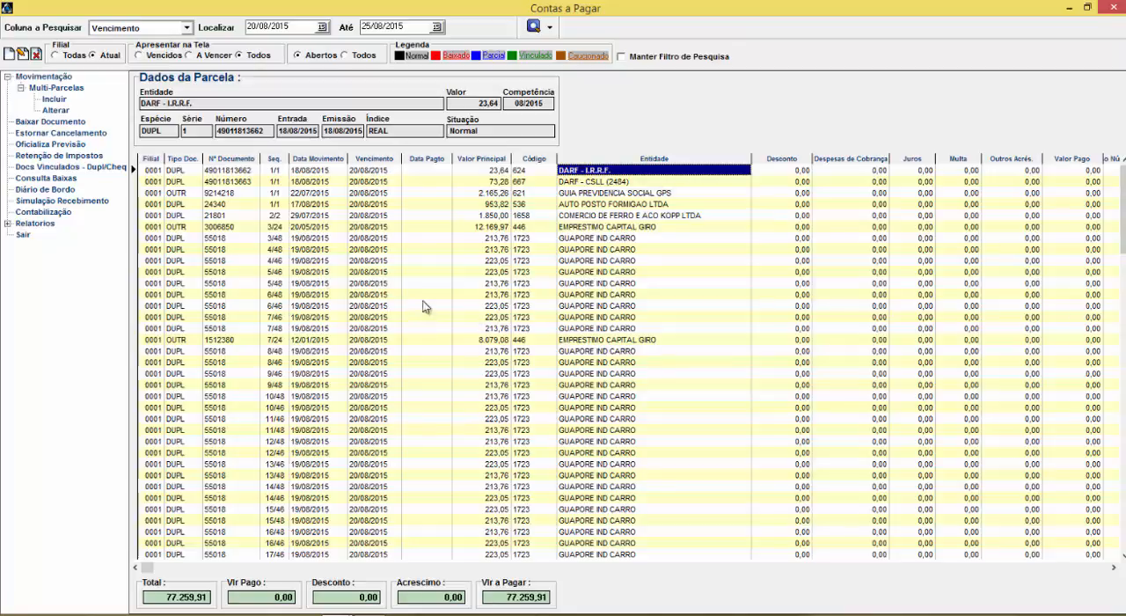
# Open the write-off list with Baixar Documento and multi-select GUAPORE IND CARRO installments 3/48, 4/46, 6/48 and 7/48
pyautogui.click(155, 194)
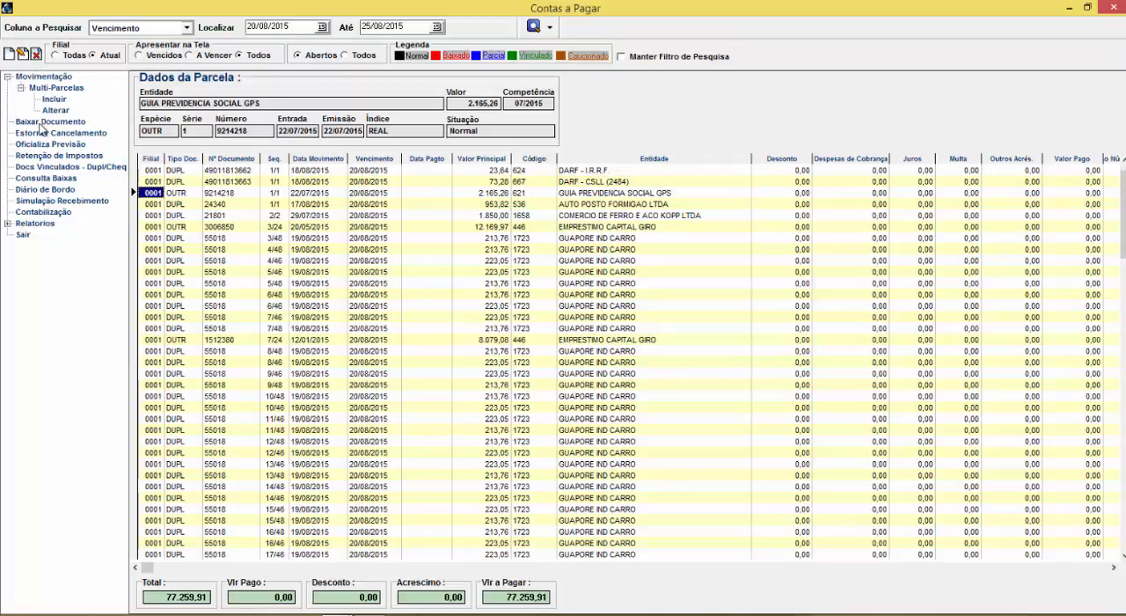
pyautogui.click(41, 122)
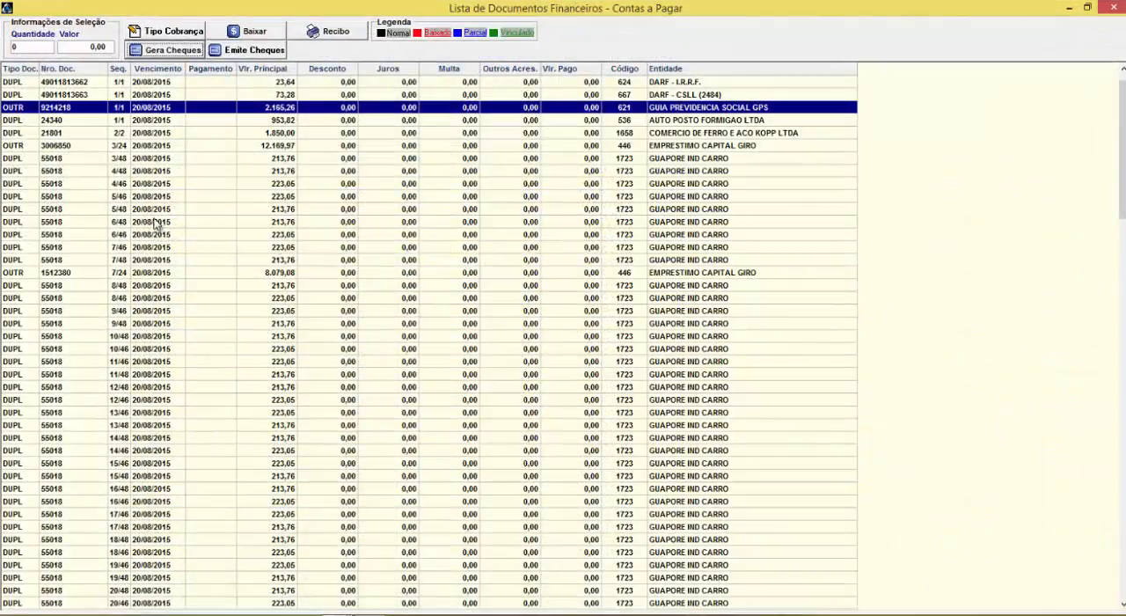
pyautogui.click(138, 160)
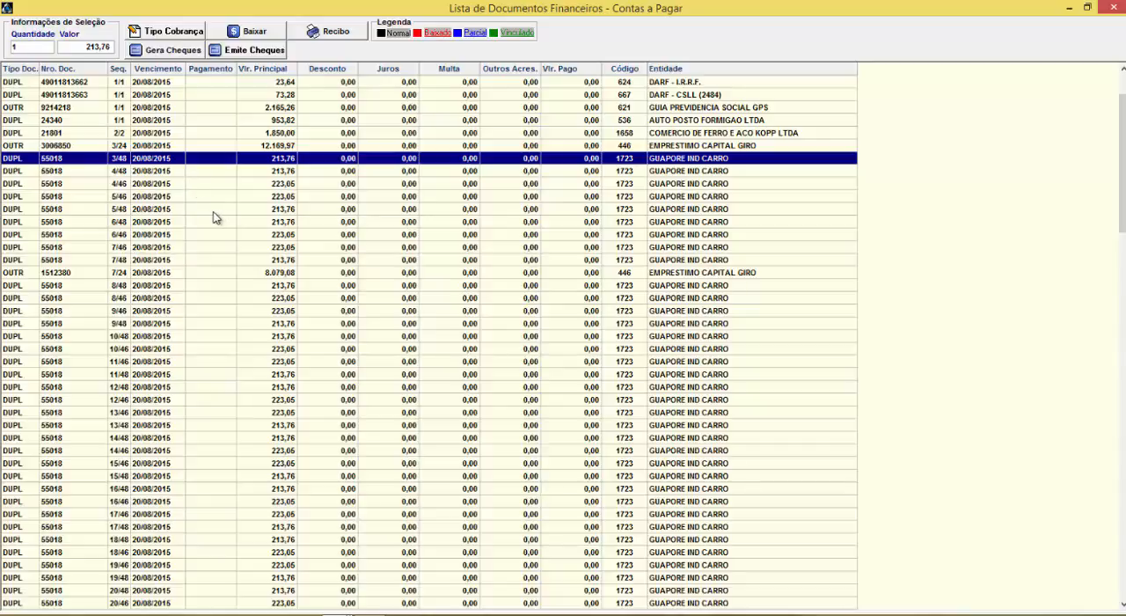
pyautogui.keyDown('ctrl'); pyautogui.click(73, 184); pyautogui.keyUp('ctrl')
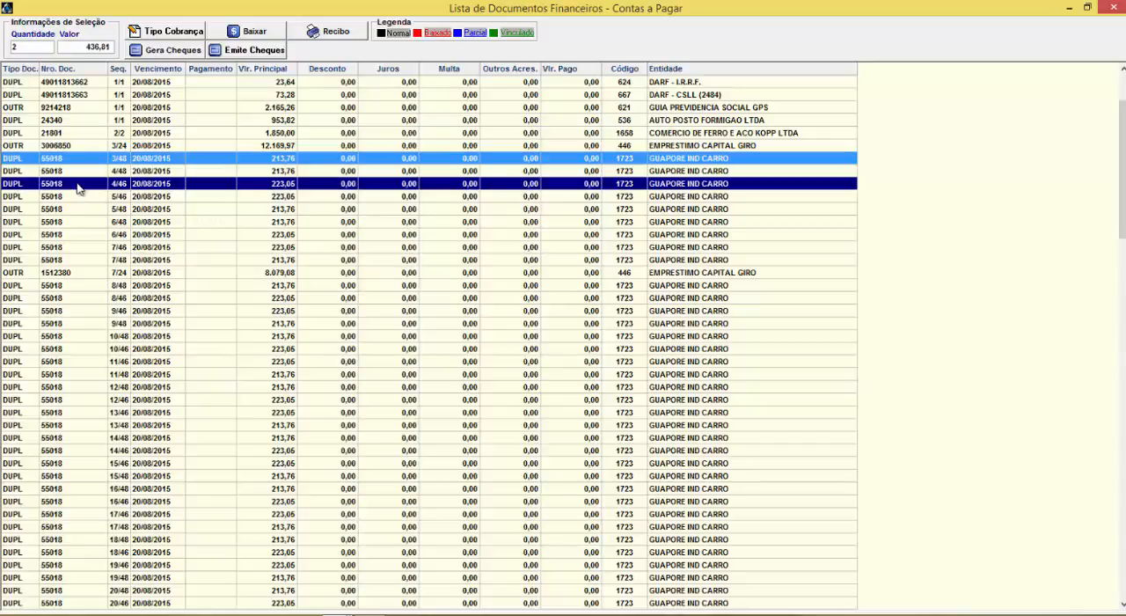
pyautogui.keyDown('ctrl'); pyautogui.click(66, 223); pyautogui.keyUp('ctrl')
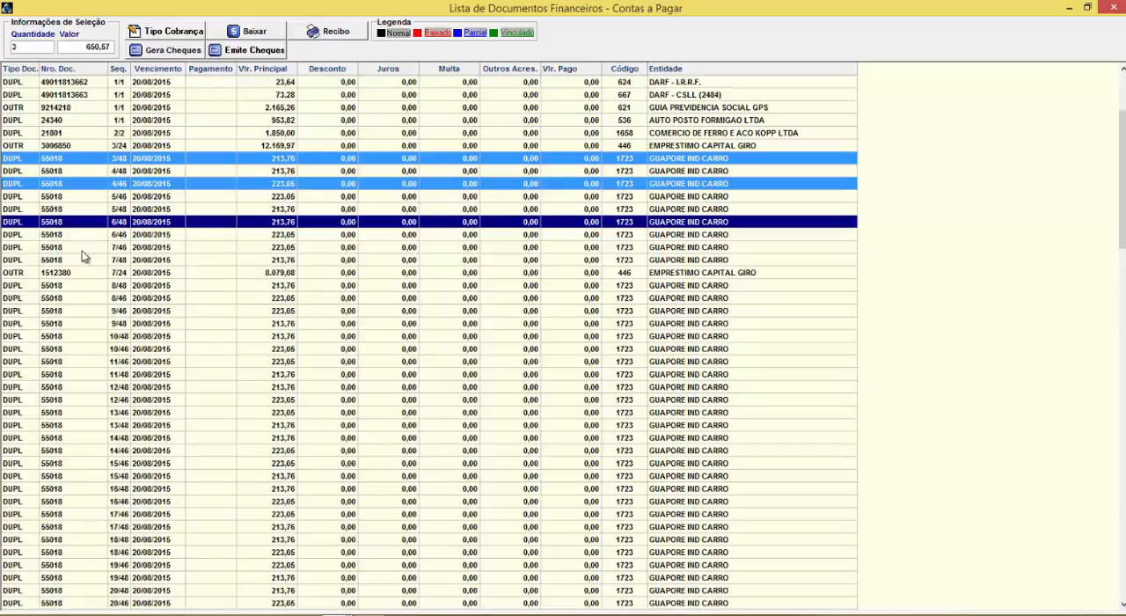
pyautogui.keyDown('ctrl'); pyautogui.click(77, 259); pyautogui.keyUp('ctrl')
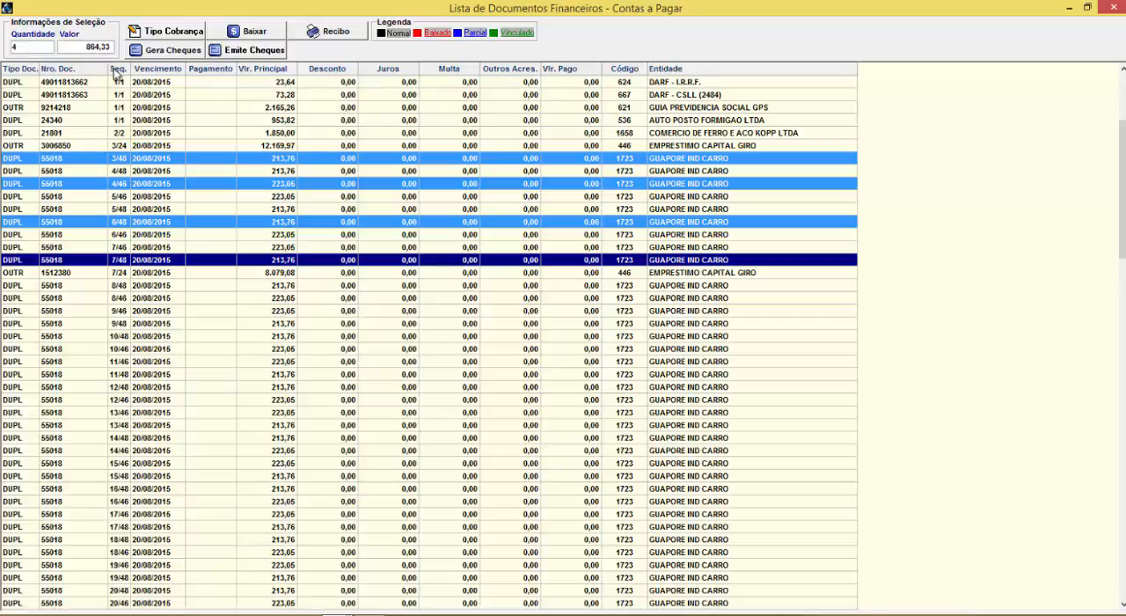
# Replace the selection with one continuous block of documents from installment 3/48 through 31/46 of document 55018
pyautogui.click(146, 160)
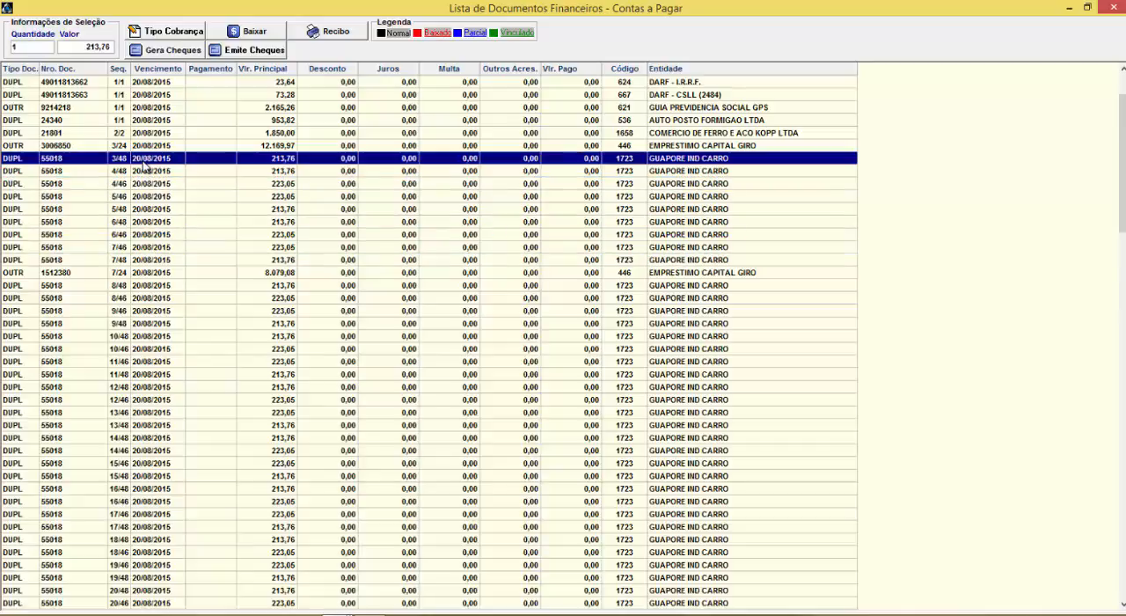
pyautogui.click(155, 209)
pyautogui.click(159, 163)
pyautogui.click(167, 211)
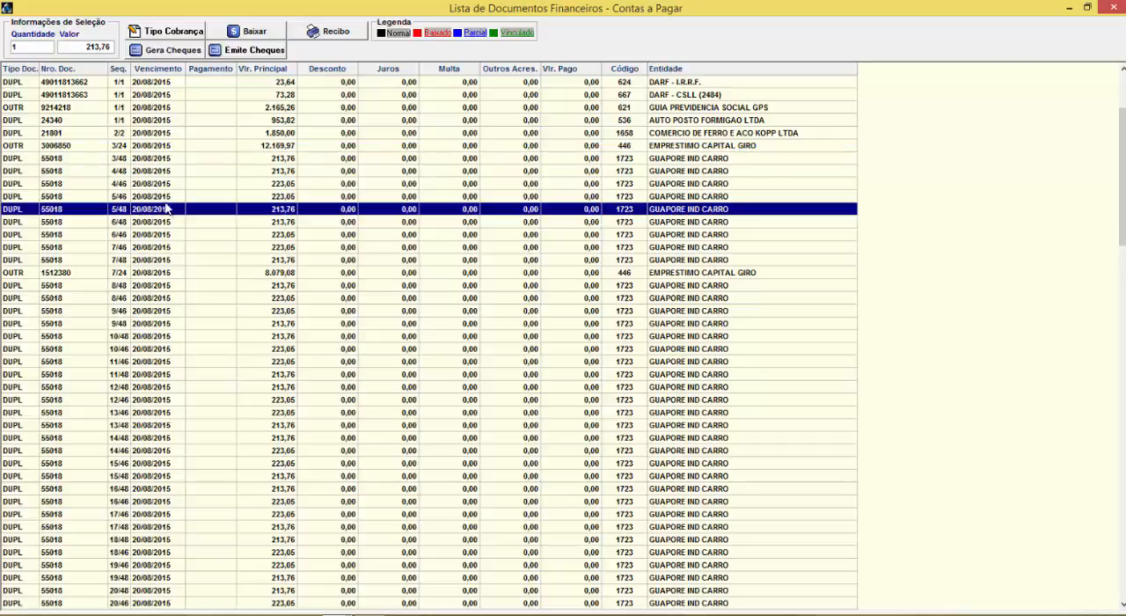
pyautogui.click(166, 162)
pyautogui.click(163, 212)
pyautogui.click(163, 165)
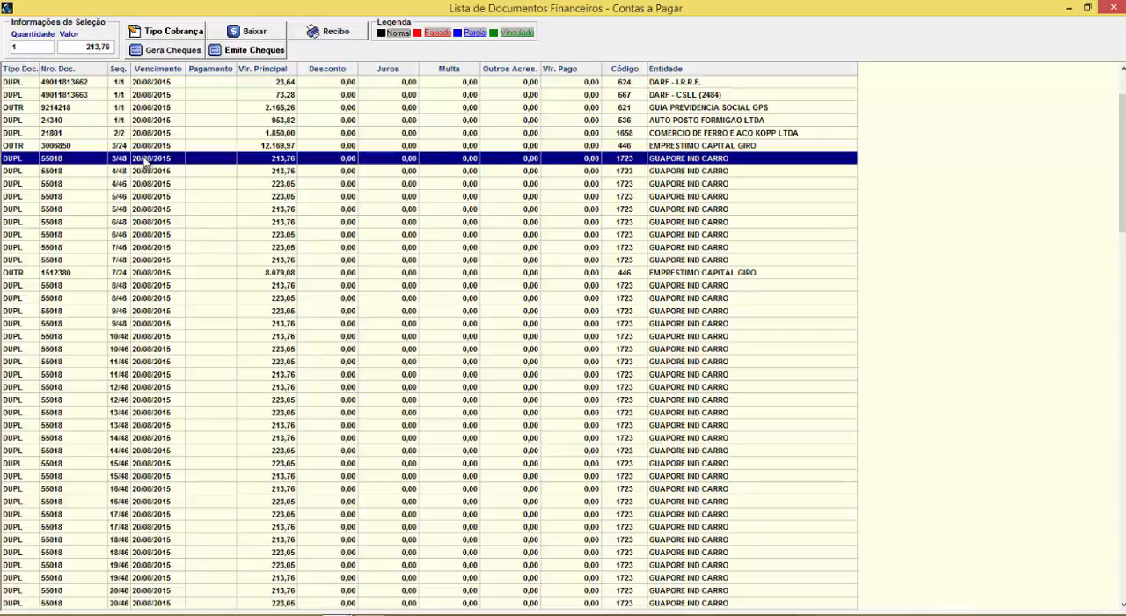
pyautogui.hotkey('shift', 'Down')
pyautogui.hotkey('shift', 'Down')
pyautogui.hotkey('shift', 'Down')
pyautogui.hotkey('shift', 'Down')
pyautogui.hotkey('shift', 'Down')
pyautogui.hotkey('shift', 'Down')
pyautogui.hotkey('shift', 'Down')
pyautogui.hotkey('shift', 'Down')
pyautogui.hotkey('shift', 'Down')
pyautogui.hotkey('shift', 'Down')
pyautogui.hotkey('shift', 'Down')
pyautogui.hotkey('shift', 'Down')
pyautogui.hotkey('shift', 'Down')
pyautogui.hotkey('shift', 'Down')
pyautogui.hotkey('shift', 'Down')
pyautogui.hotkey('shift', 'Down')
pyautogui.hotkey('shift', 'Down')
pyautogui.hotkey('shift', 'Down')
pyautogui.hotkey('shift', 'Down')
pyautogui.hotkey('shift', 'Down')
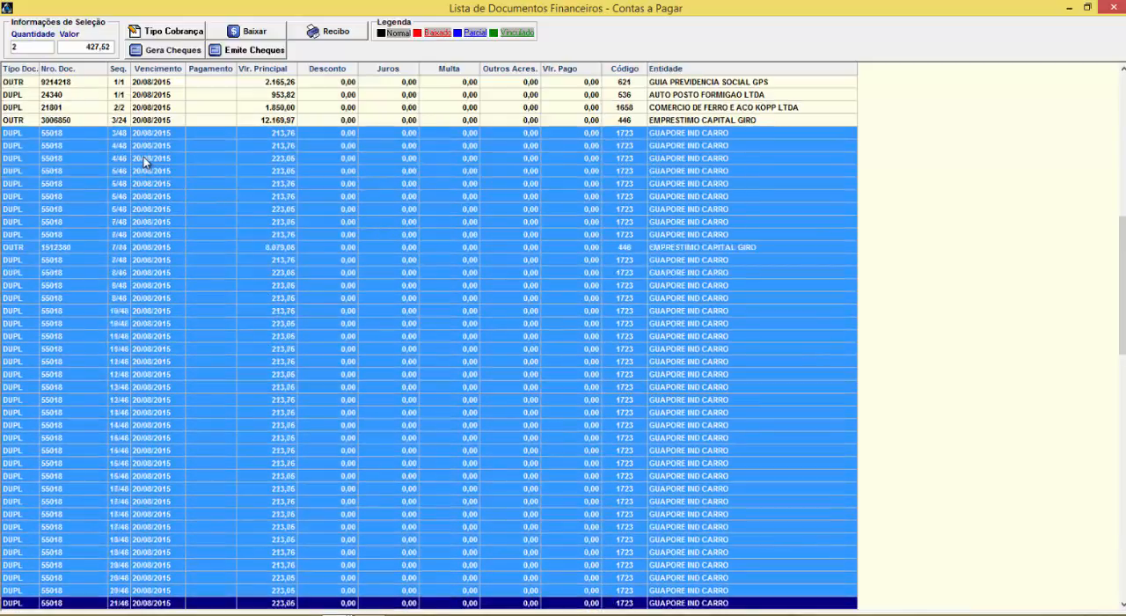
pyautogui.hotkey('shift', 'Down')
pyautogui.hotkey('shift', 'Down')
pyautogui.hotkey('shift', 'Down')
pyautogui.hotkey('shift', 'Down')
pyautogui.hotkey('shift', 'Down')
pyautogui.hotkey('shift', 'Down')
pyautogui.hotkey('shift', 'Down')
pyautogui.hotkey('shift', 'Down')
pyautogui.hotkey('shift', 'Down')
pyautogui.hotkey('shift', 'Down')
pyautogui.hotkey('shift', 'Down')
pyautogui.hotkey('shift', 'Down')
pyautogui.hotkey('shift', 'Down')
pyautogui.hotkey('shift', 'Down')
pyautogui.hotkey('shift', 'Down')
pyautogui.hotkey('shift', 'Down')
pyautogui.hotkey('shift', 'Down')
pyautogui.hotkey('shift', 'Down')
pyautogui.hotkey('shift', 'Down')
pyautogui.hotkey('shift', 'Down')
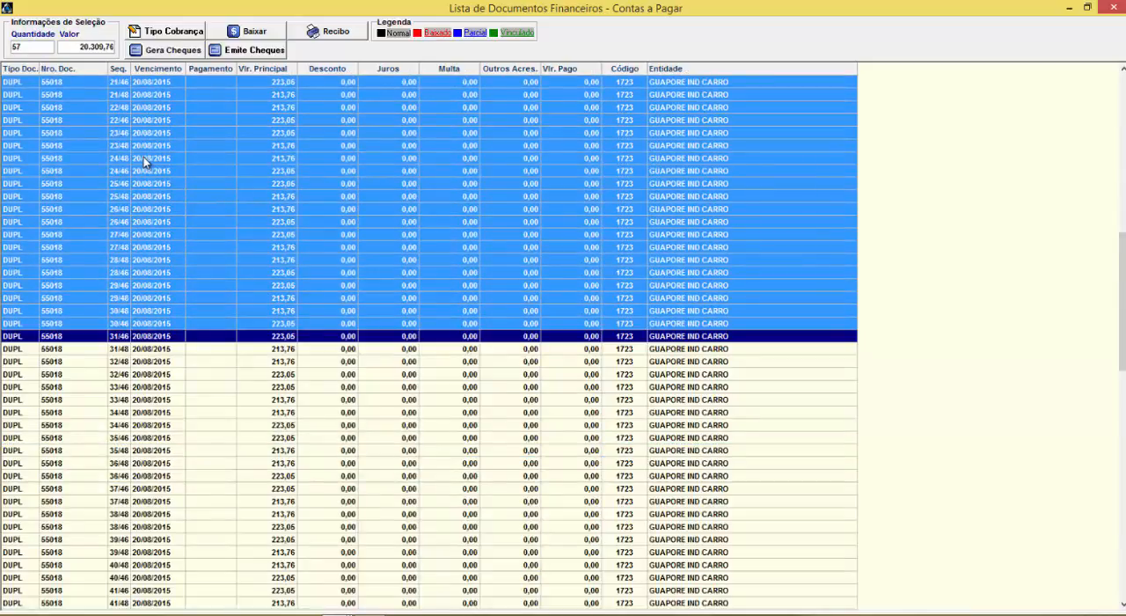
# Examine the selected block of documents and the unselected rows above it
pyautogui.scroll(20, 322, 191)
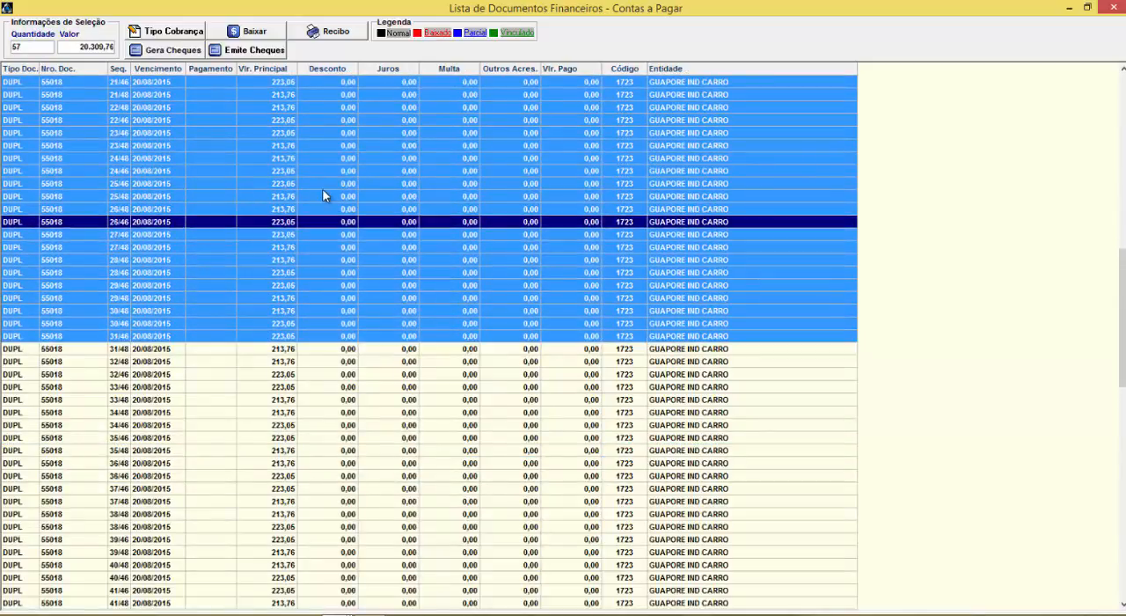
pyautogui.scroll(20, 315, 192)
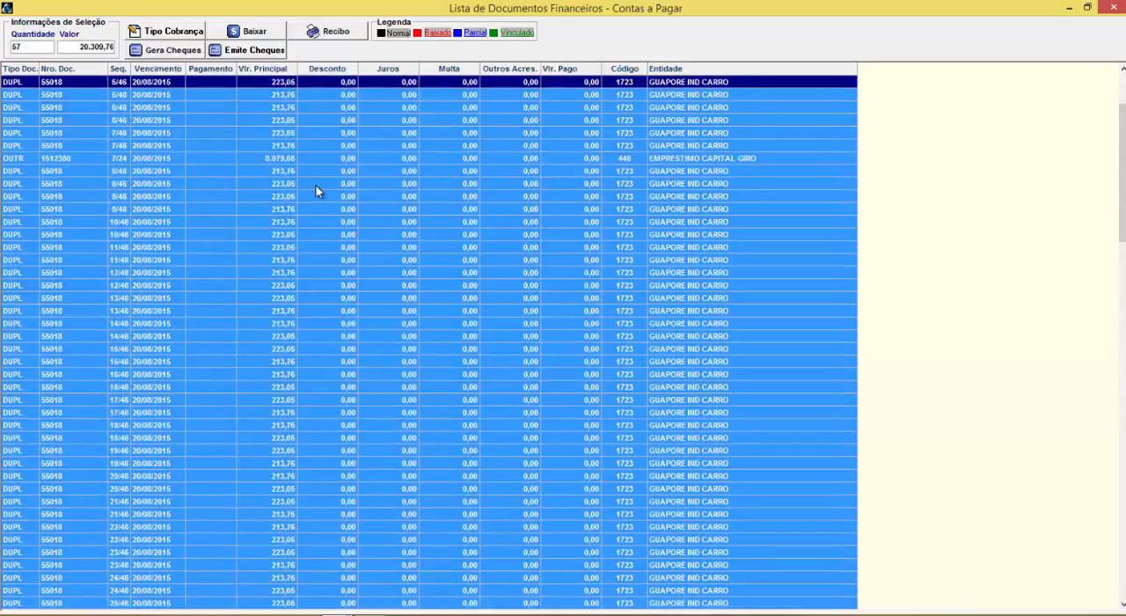
pyautogui.scroll(-13, 314, 189)
pyautogui.scroll(14, 319, 181)
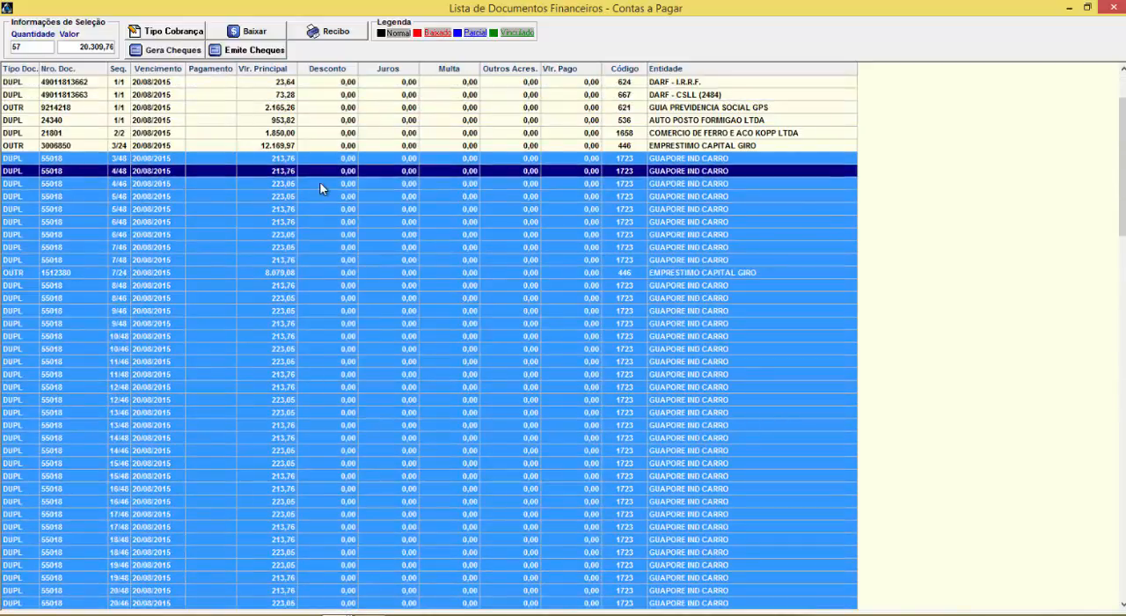
pyautogui.scroll(-6, 319, 181)
pyautogui.scroll(6, 323, 168)
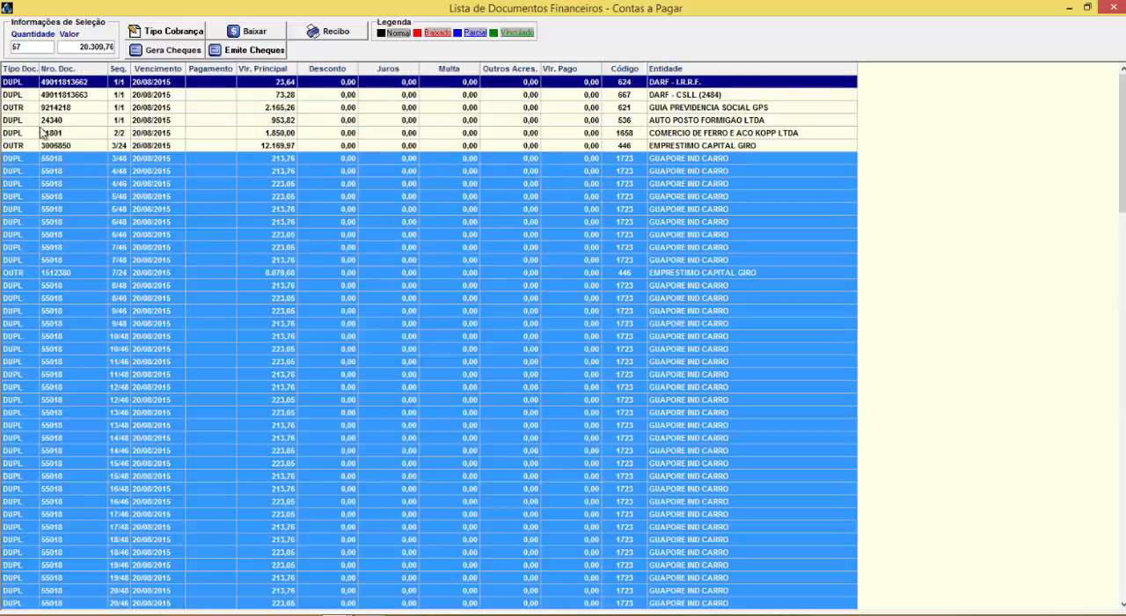
pyautogui.scroll(-2, 126, 98)
pyautogui.scroll(-6, 171, 141)
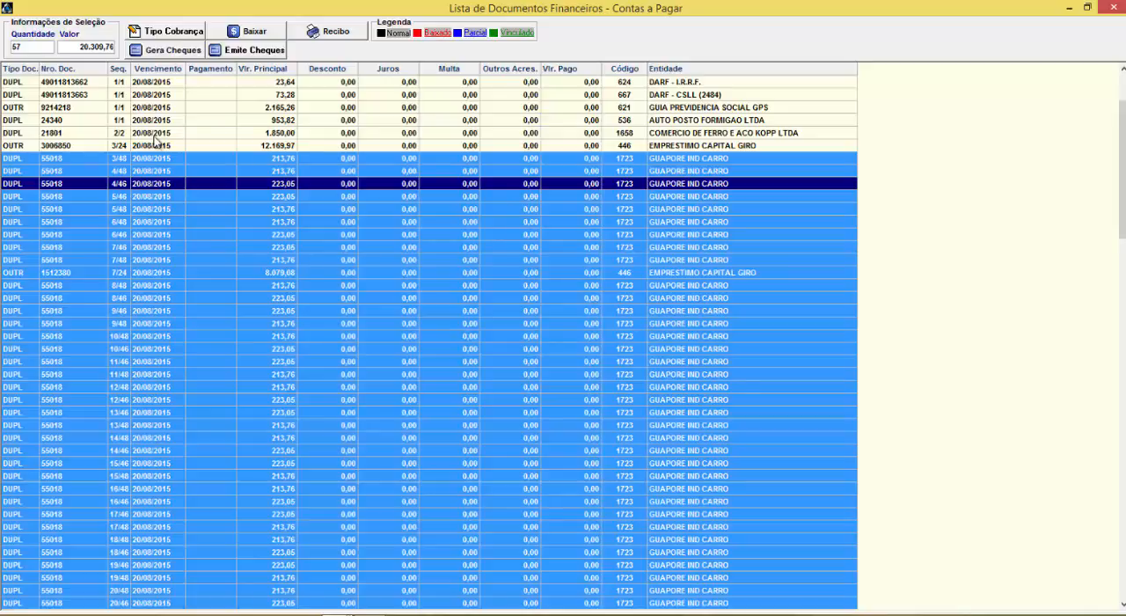
# Open GUAPORE IND CARRO installments 4/46 and 5/46 together in Baixas to examine the write-off options, and close it
pyautogui.click(156, 137)
pyautogui.click(172, 186)
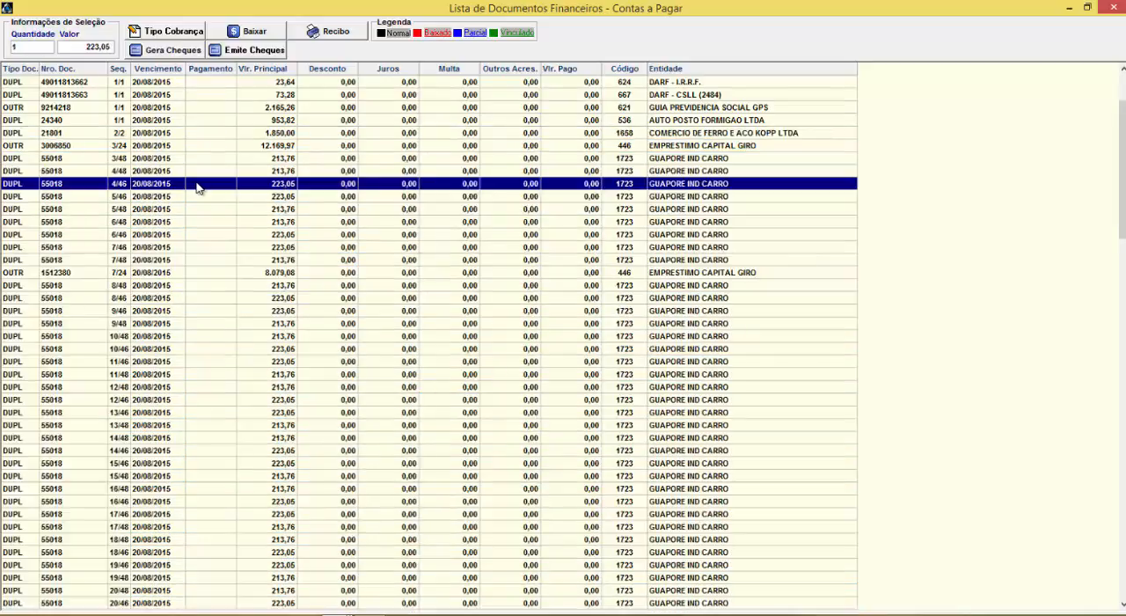
pyautogui.keyDown('ctrl'); pyautogui.click(176, 198); pyautogui.keyUp('ctrl')
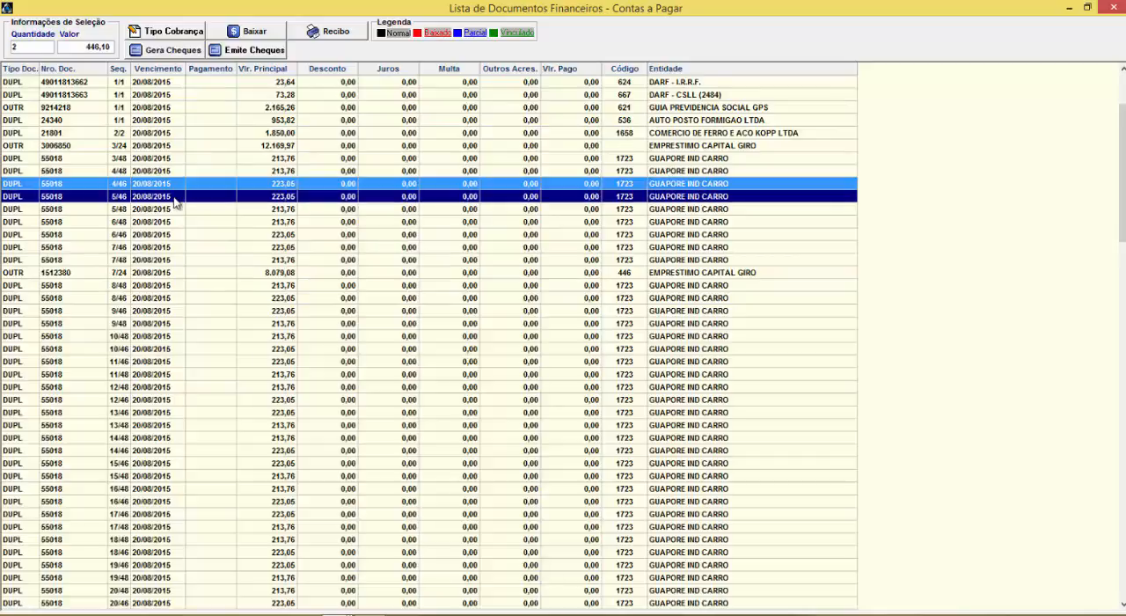
pyautogui.click(254, 33)
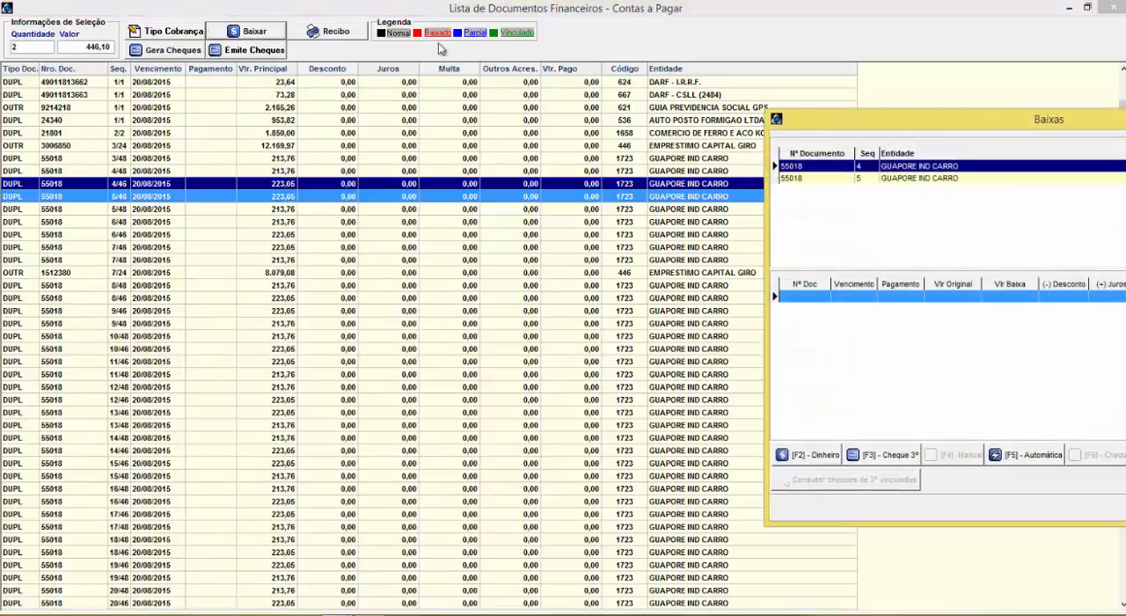
pyautogui.moveTo(893, 128); pyautogui.dragTo(430, 112)
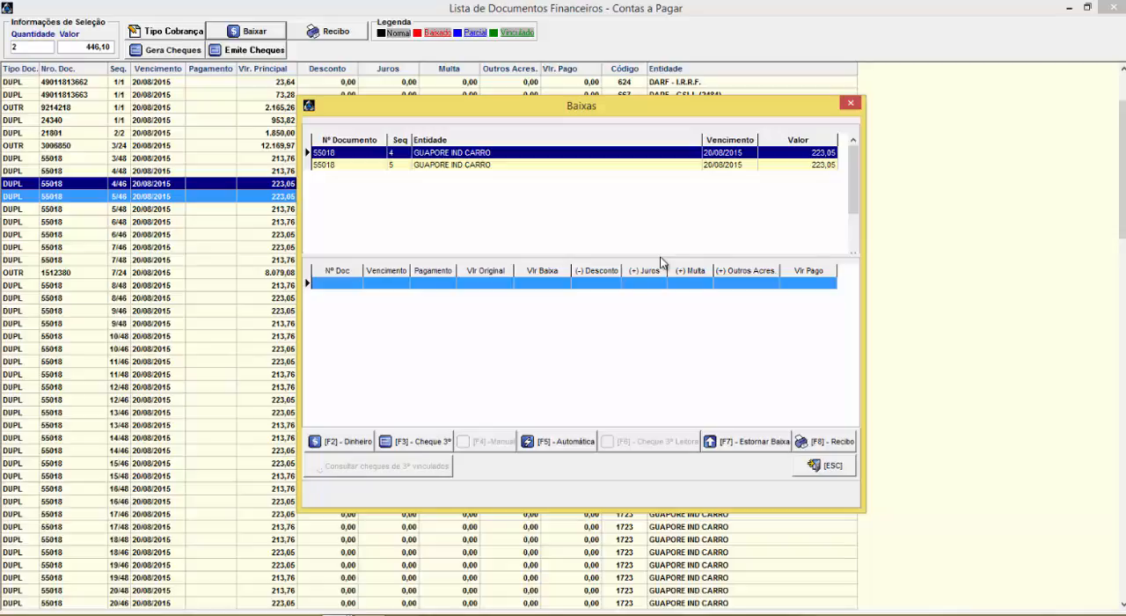
pyautogui.click(813, 464)
# Open only GUAPORE IND CARRO installment 4/46 in Baixas and start a Dinheiro write-off for it
pyautogui.click(246, 181)
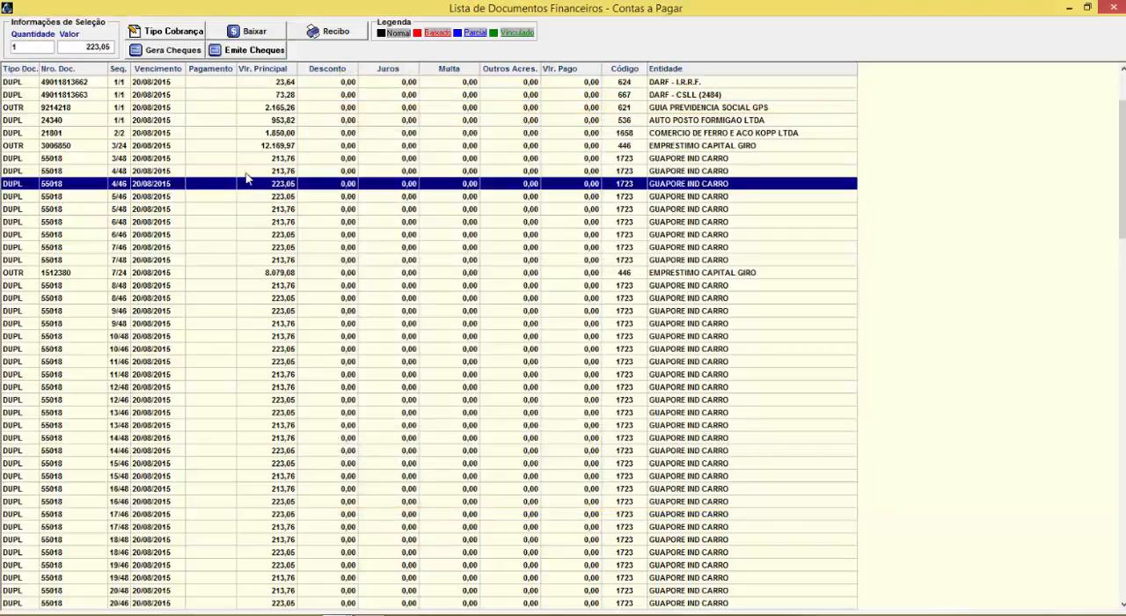
pyautogui.click(246, 33)
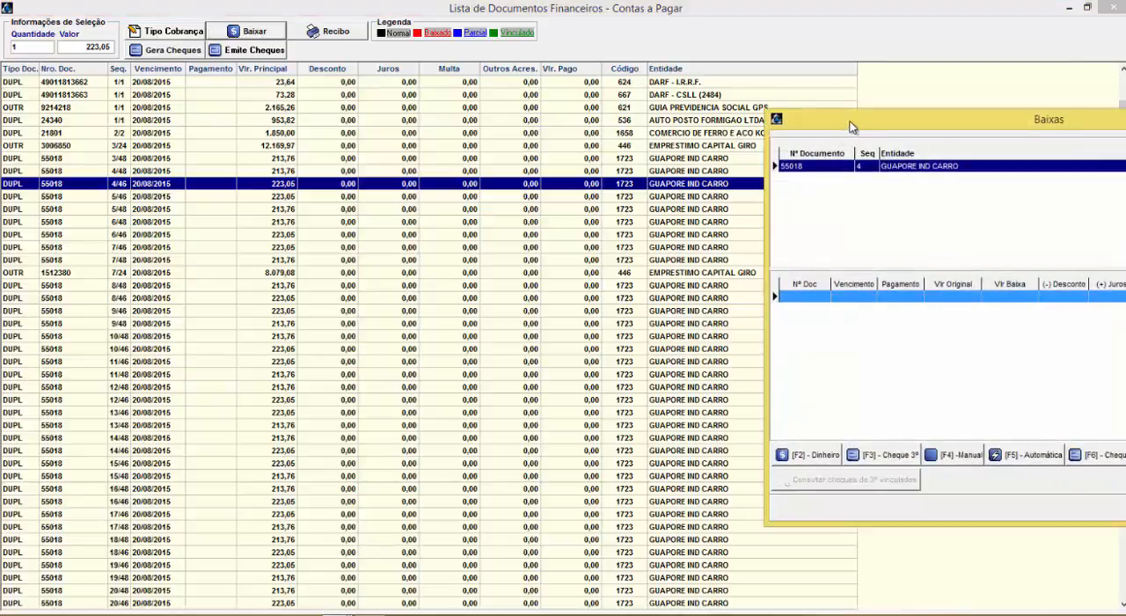
pyautogui.moveTo(850, 121); pyautogui.dragTo(324, 43)
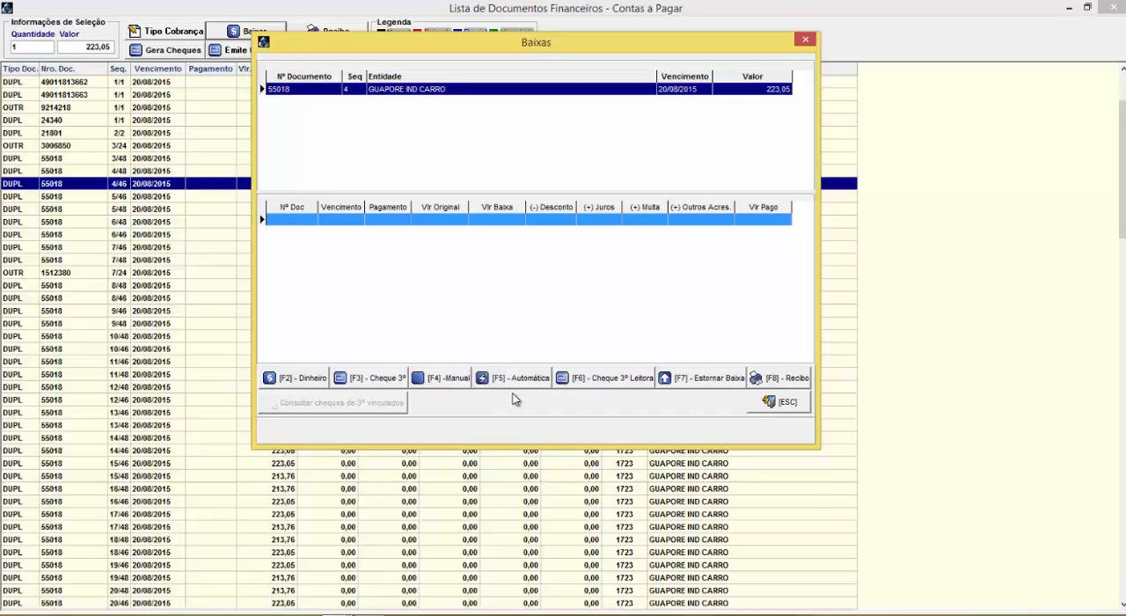
pyautogui.click(300, 378)
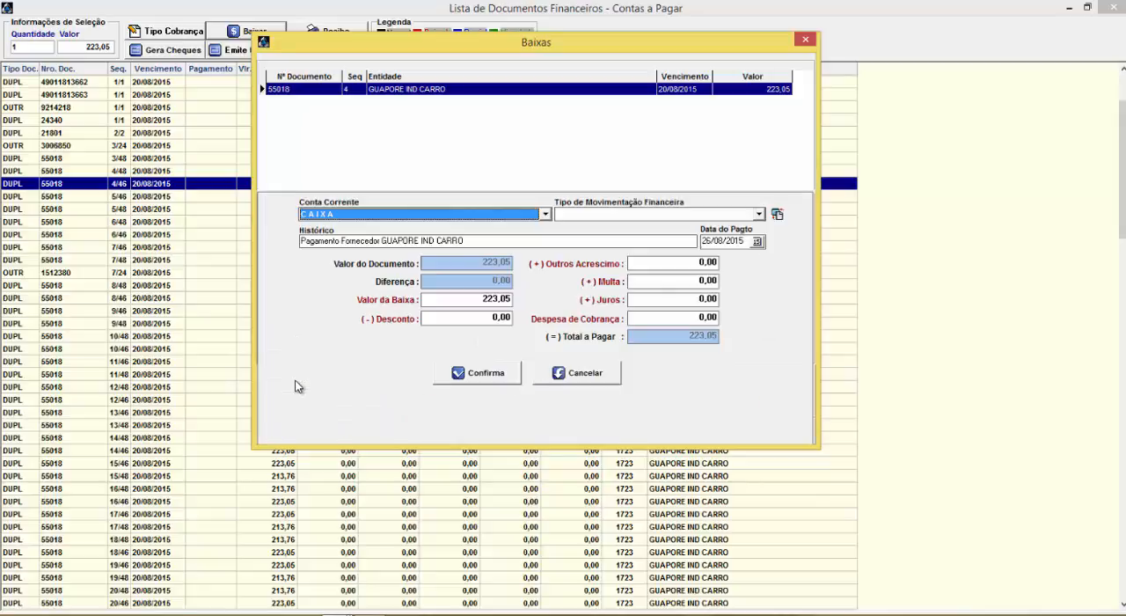
# Set the Valor da Baixa to 100,00 without posting the difference as a discount, and enter a Desconto of 10,00
pyautogui.click(490, 298)
pyautogui.click(675, 263)
pyautogui.click(677, 280)
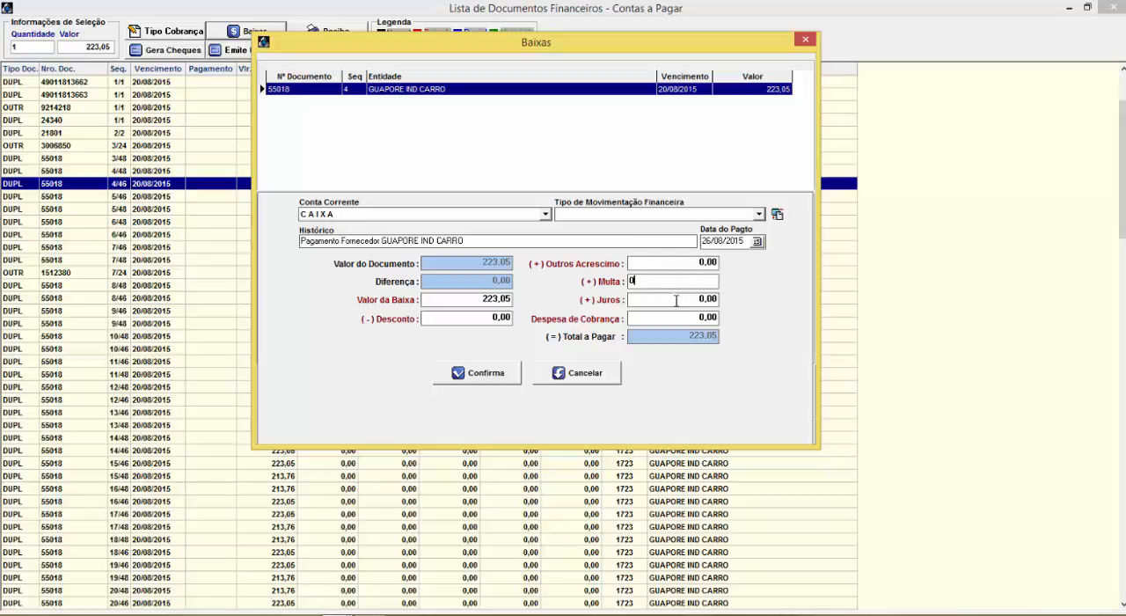
pyautogui.click(676, 299)
pyautogui.click(482, 299)
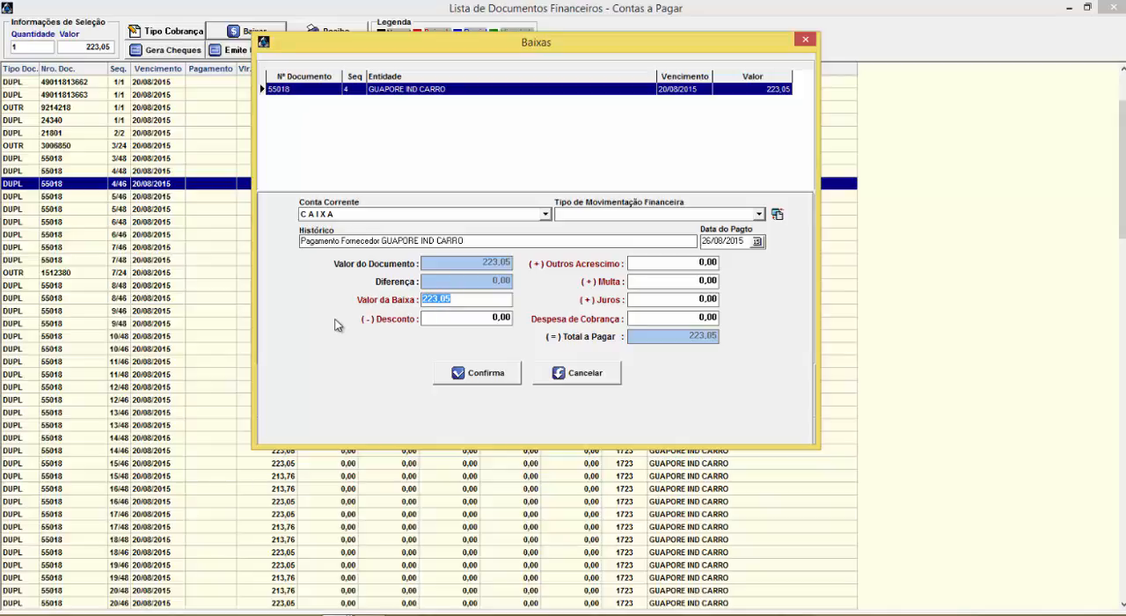
pyautogui.write('100')
pyautogui.press('Tab')
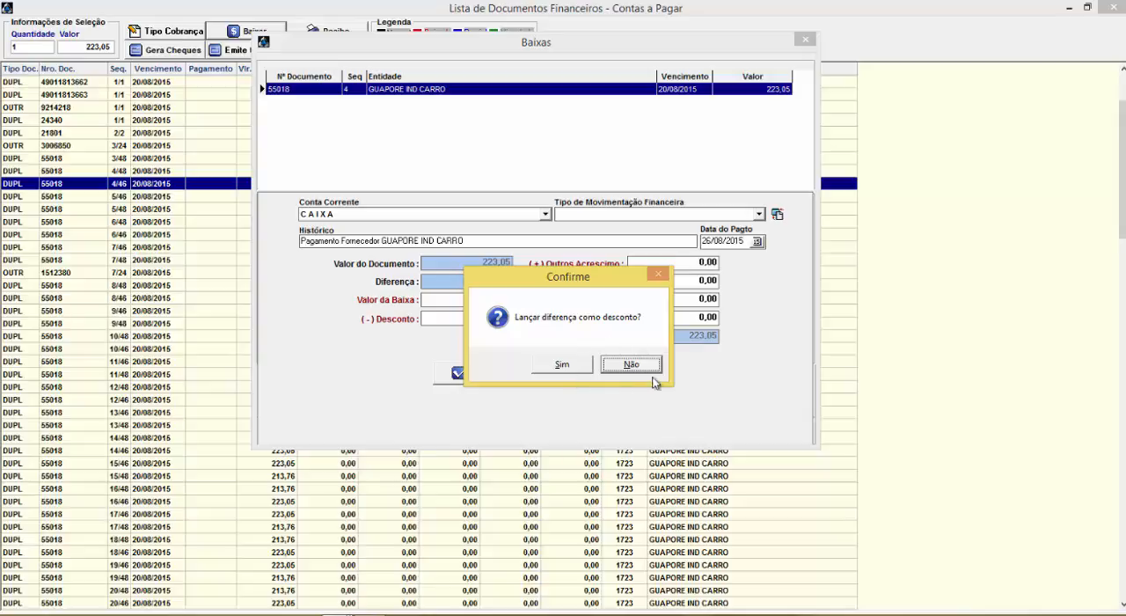
pyautogui.click(624, 368)
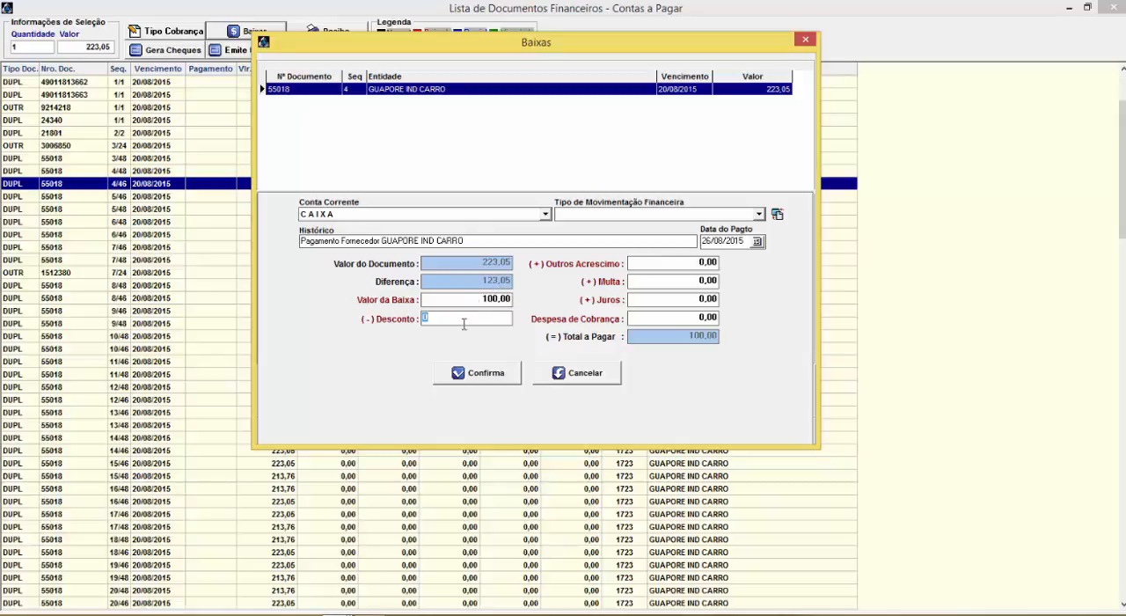
pyautogui.write('10')
pyautogui.press('Tab')
# Assign the write-off to the first ITAU EMPRESAS current account with PG Agua as the Tipo de Movimentação Financeira
pyautogui.click(546, 215)
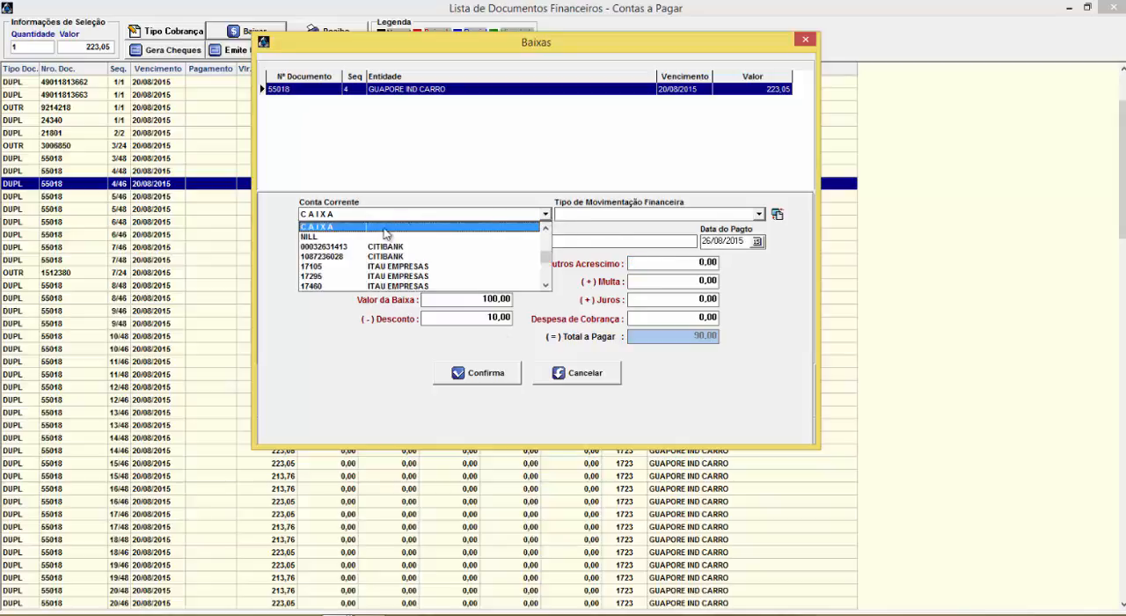
pyautogui.click(348, 265)
pyautogui.click(576, 217)
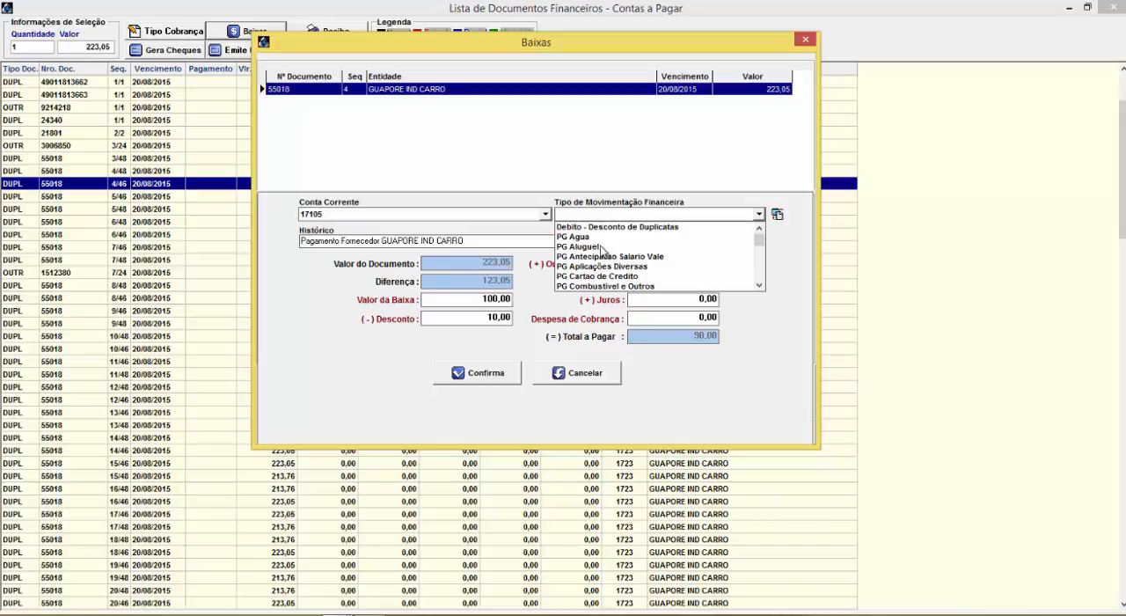
pyautogui.click(592, 256)
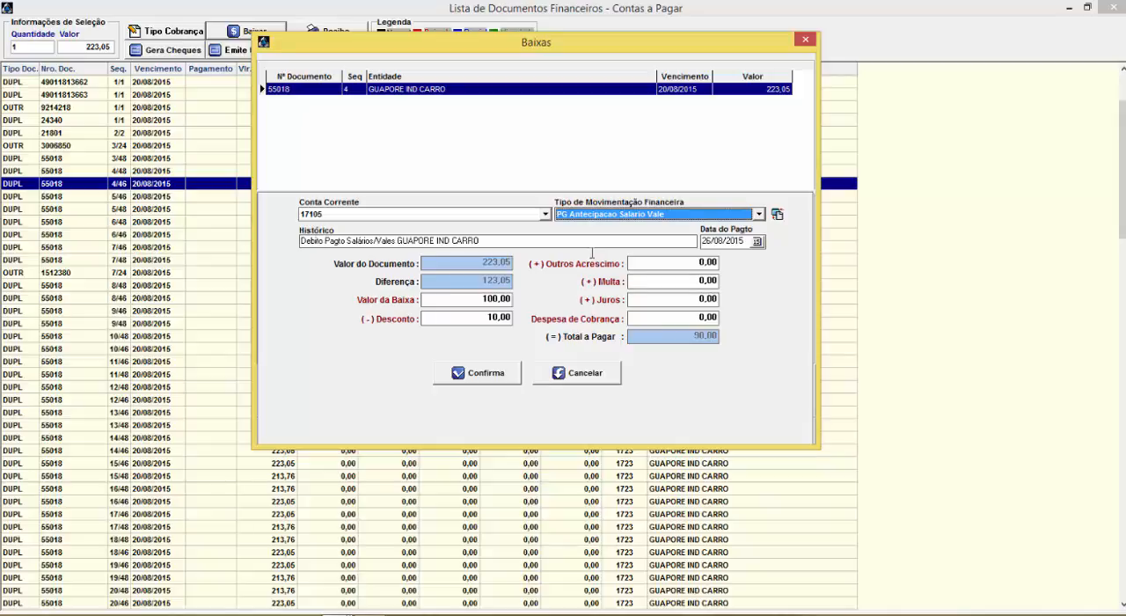
pyautogui.doubleClick(488, 218)
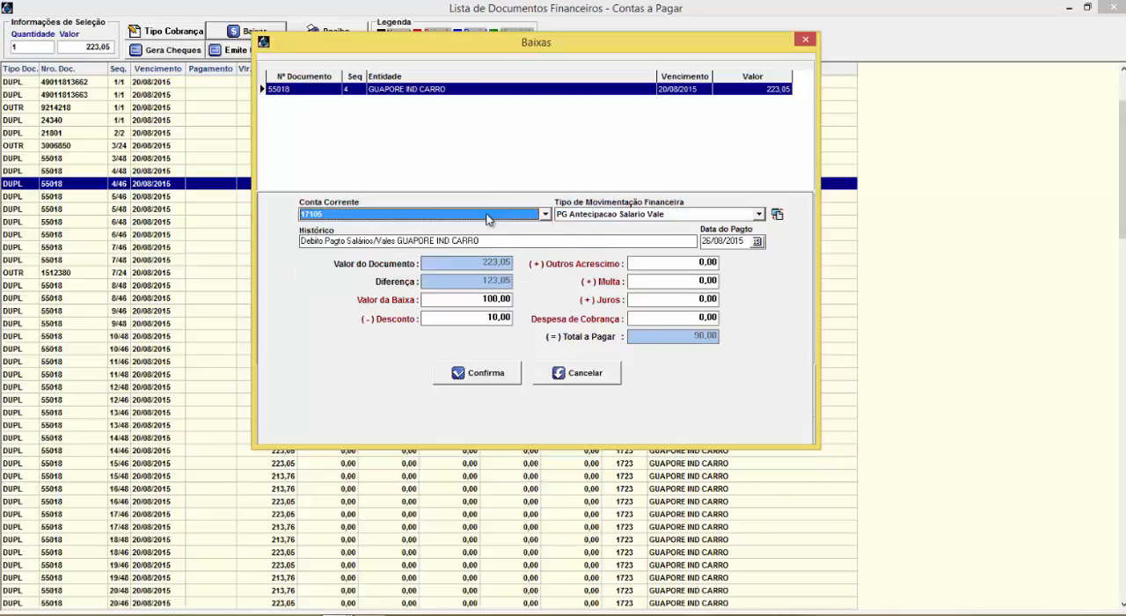
pyautogui.click(618, 219)
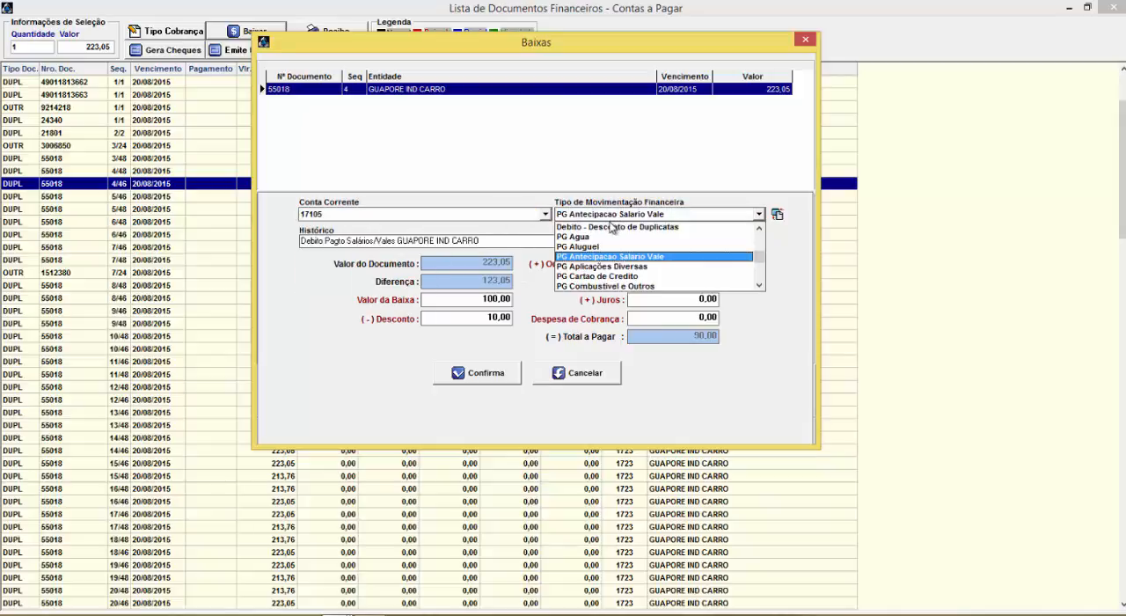
pyautogui.click(592, 238)
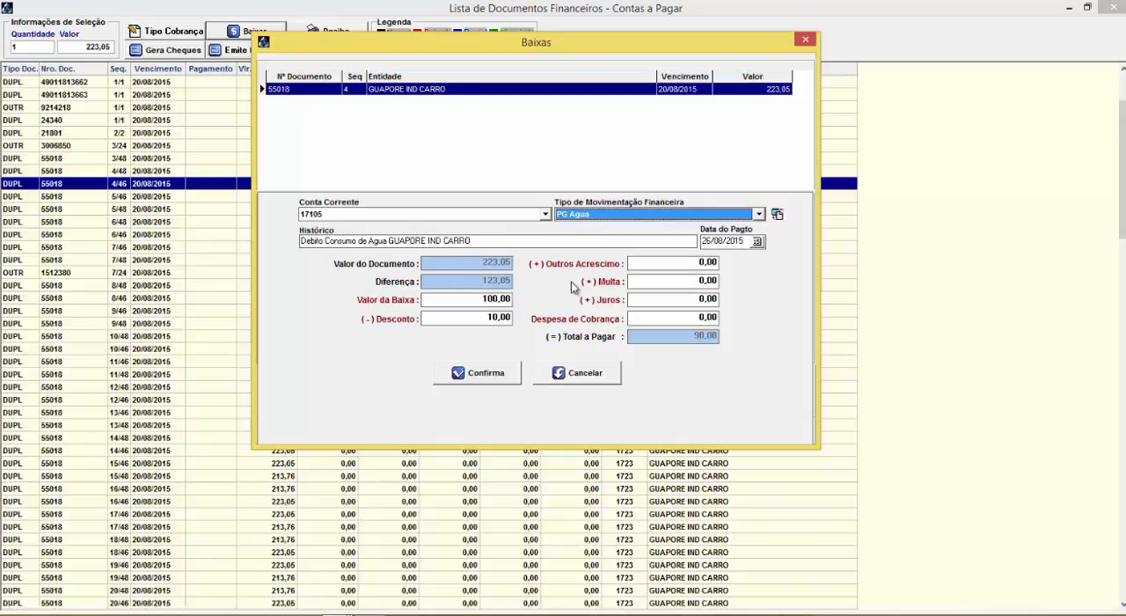
# Confirm the partial write-off of GUAPORE IND CARRO installment 4/46 and close Baixas
pyautogui.click(493, 377)
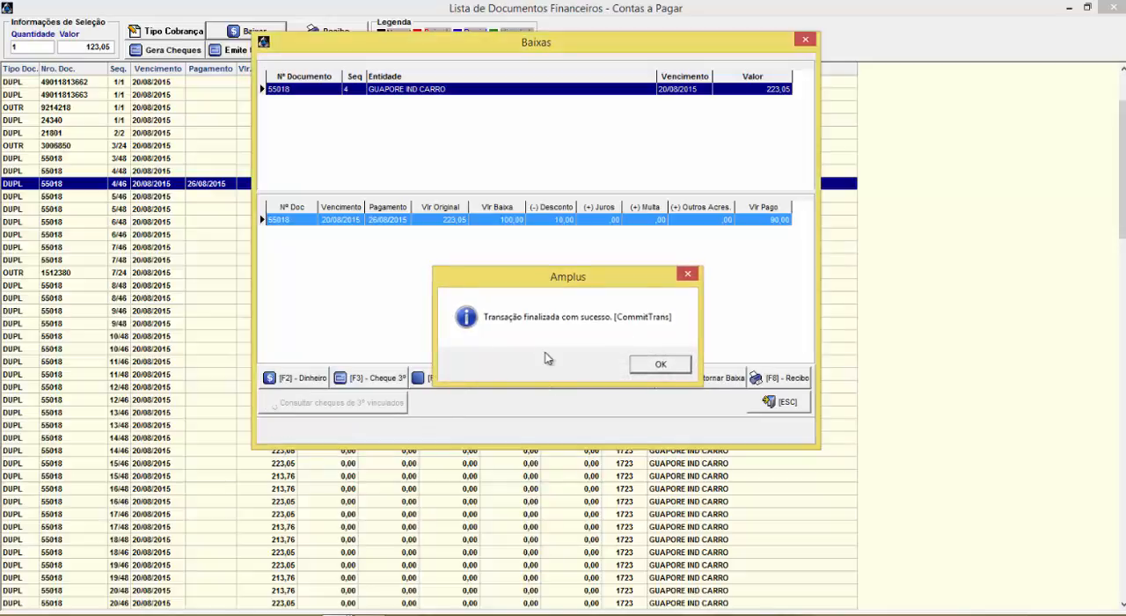
pyautogui.press('Return')
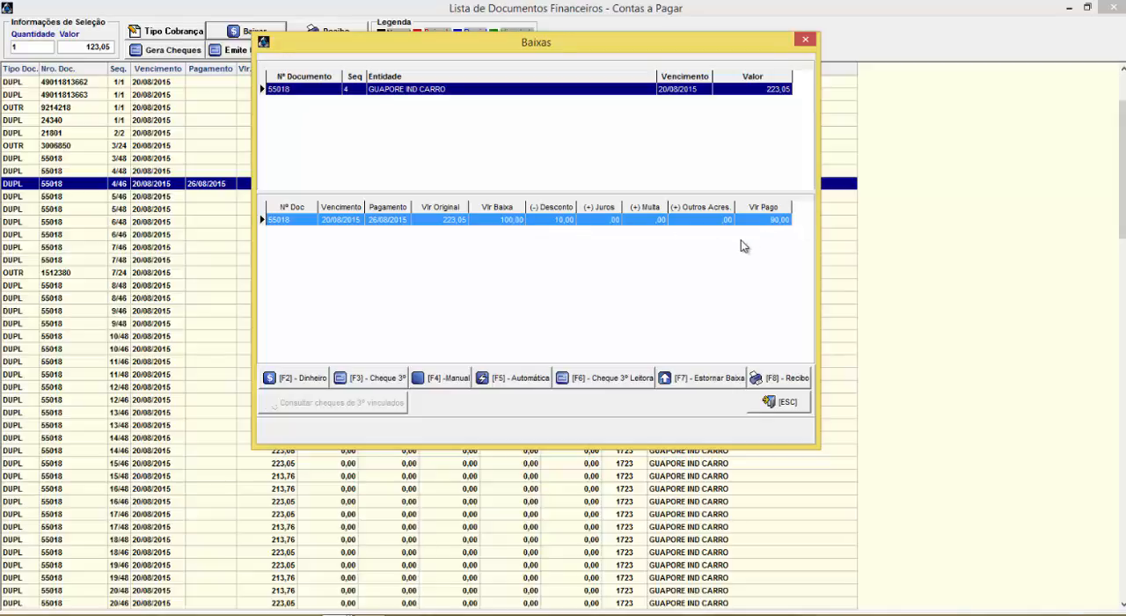
pyautogui.click(787, 403)
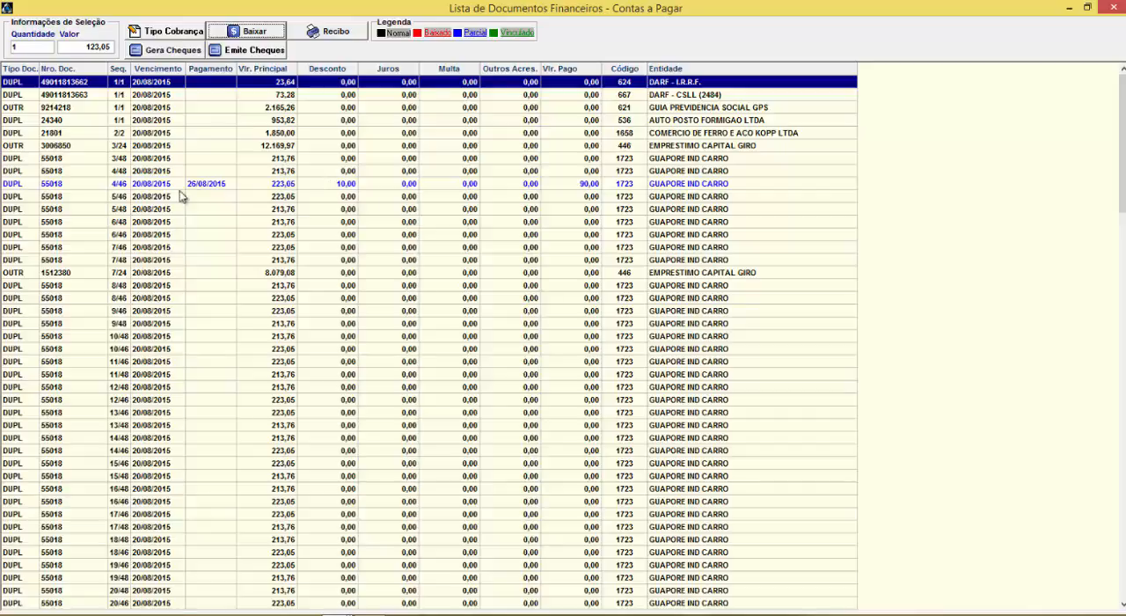
# Open GUAPORE IND CARRO installments 5/46 and 5/48 together in Baixas and start a Dinheiro write-off for them
pyautogui.click(153, 198)
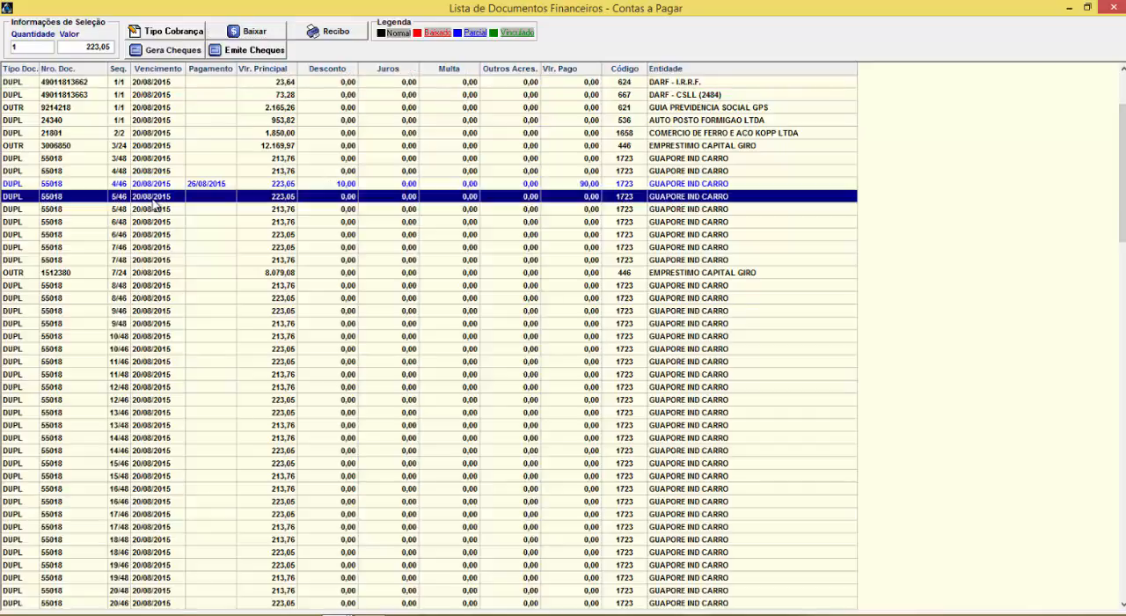
pyautogui.click(155, 211)
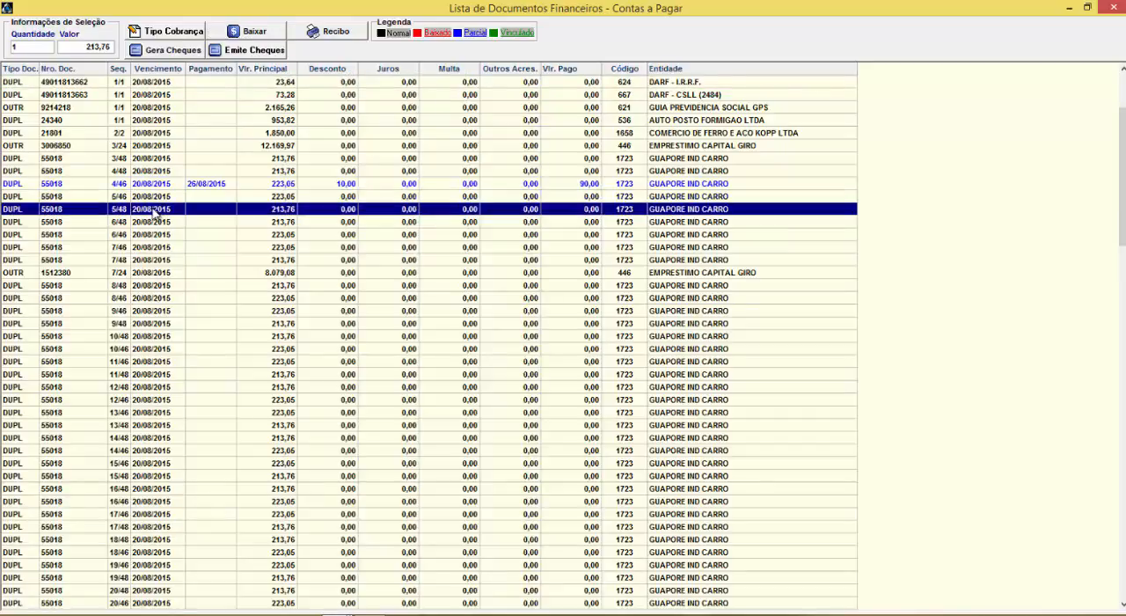
pyautogui.click(153, 198)
pyautogui.keyDown('ctrl'); pyautogui.click(158, 210); pyautogui.keyUp('ctrl')
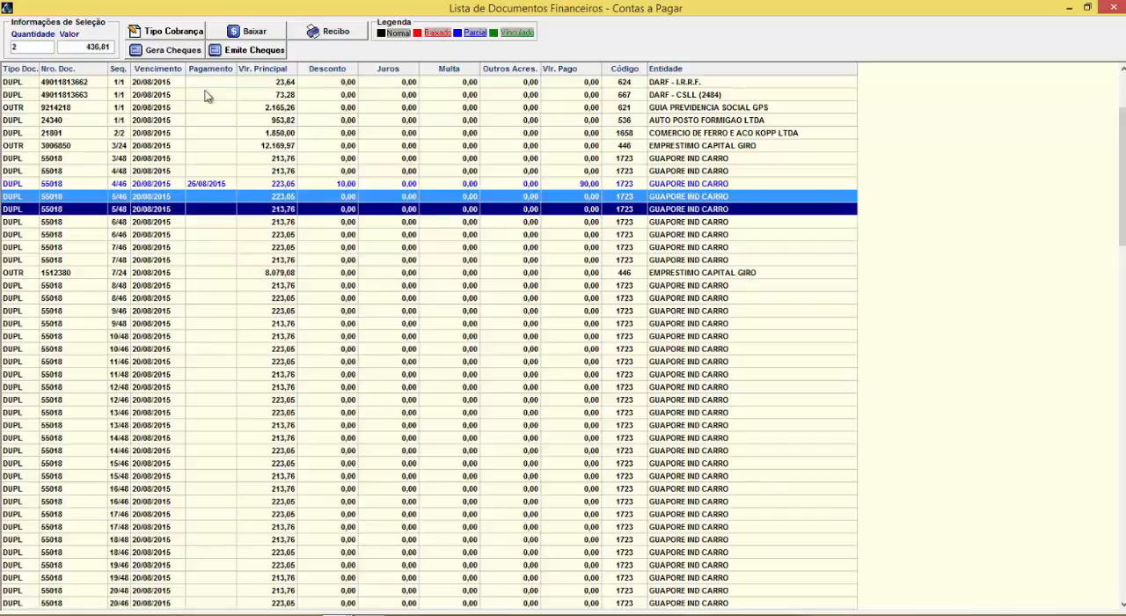
pyautogui.click(260, 33)
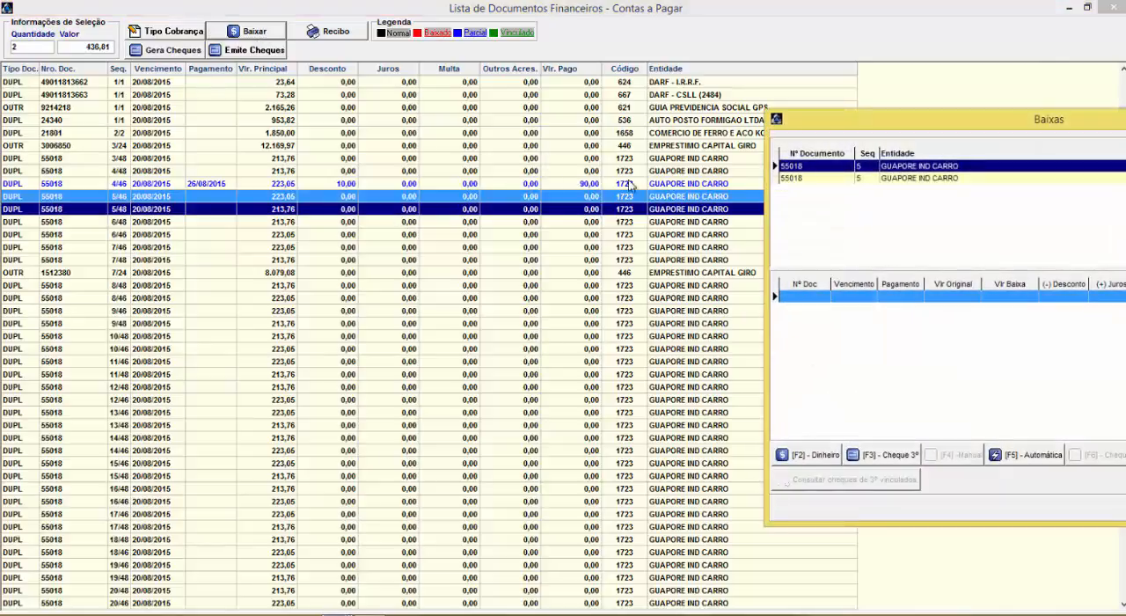
pyautogui.click(356, 373)
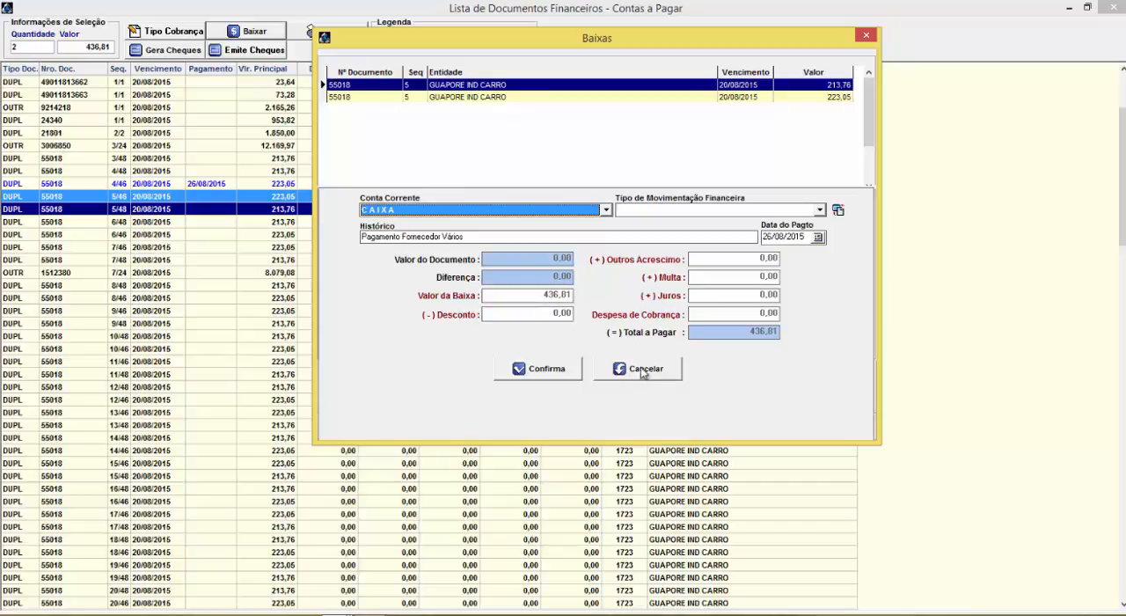
# Set the group write-off's movement type to PG Cartao de Credito and confirm it from the CAIXA account
pyautogui.click(624, 211)
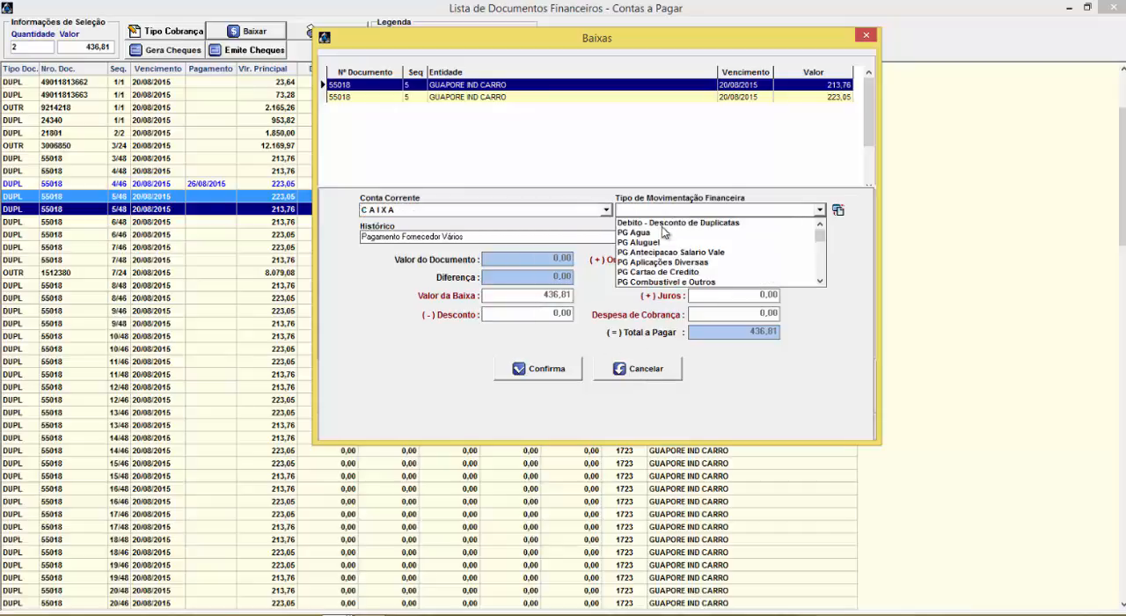
pyautogui.click(661, 273)
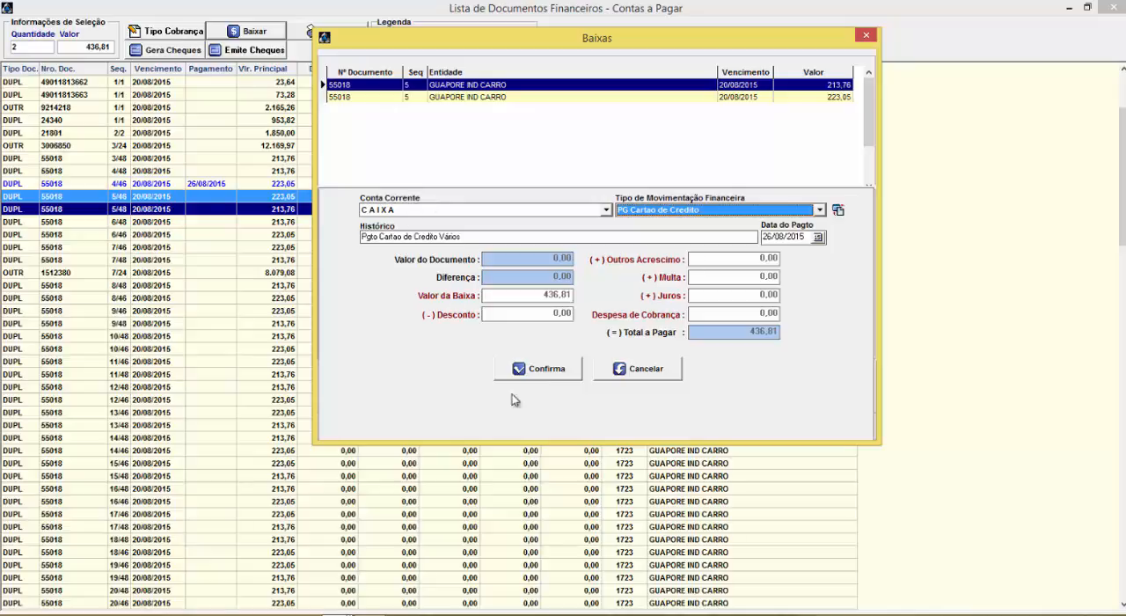
pyautogui.click(540, 368)
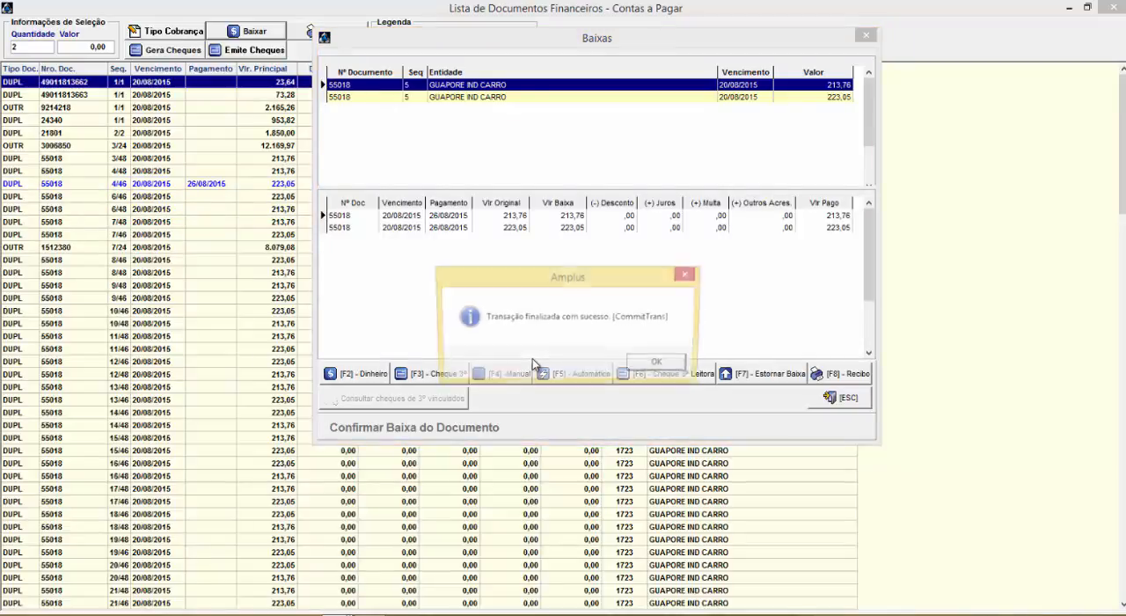
pyautogui.click(674, 360)
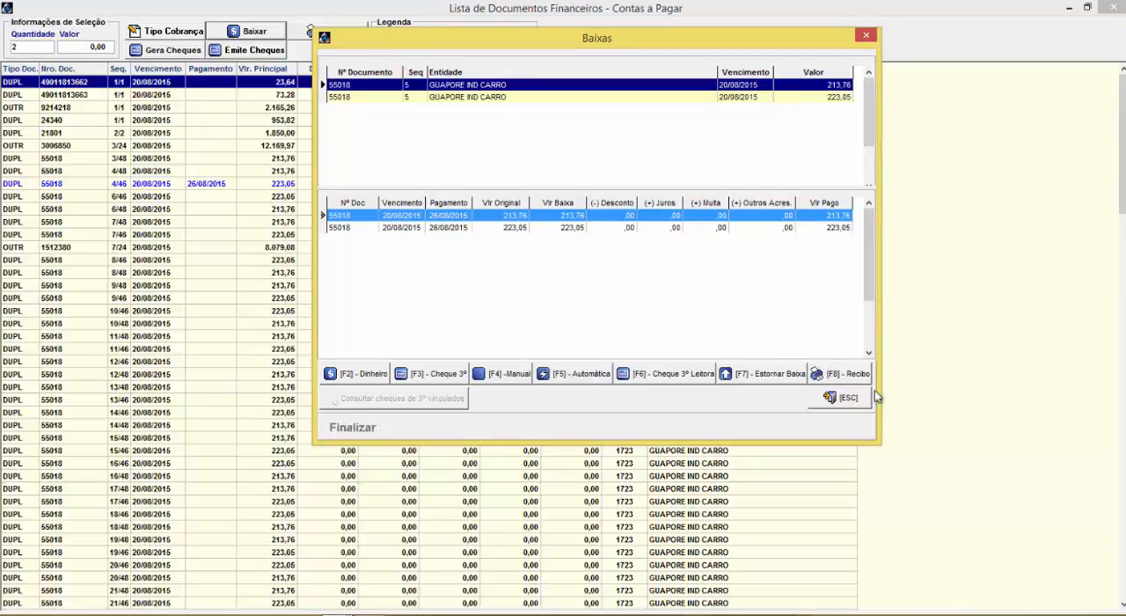
# Generate a receipt for the first written-off document with the installment's observation, the Processamento date and two copies
pyautogui.click(844, 375)
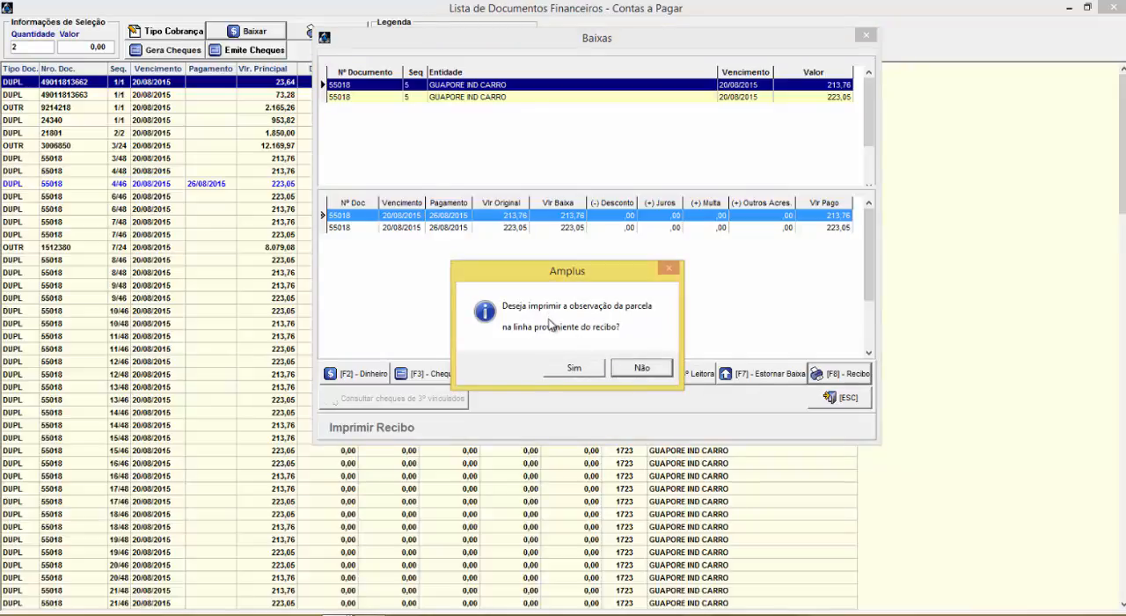
pyautogui.click(574, 368)
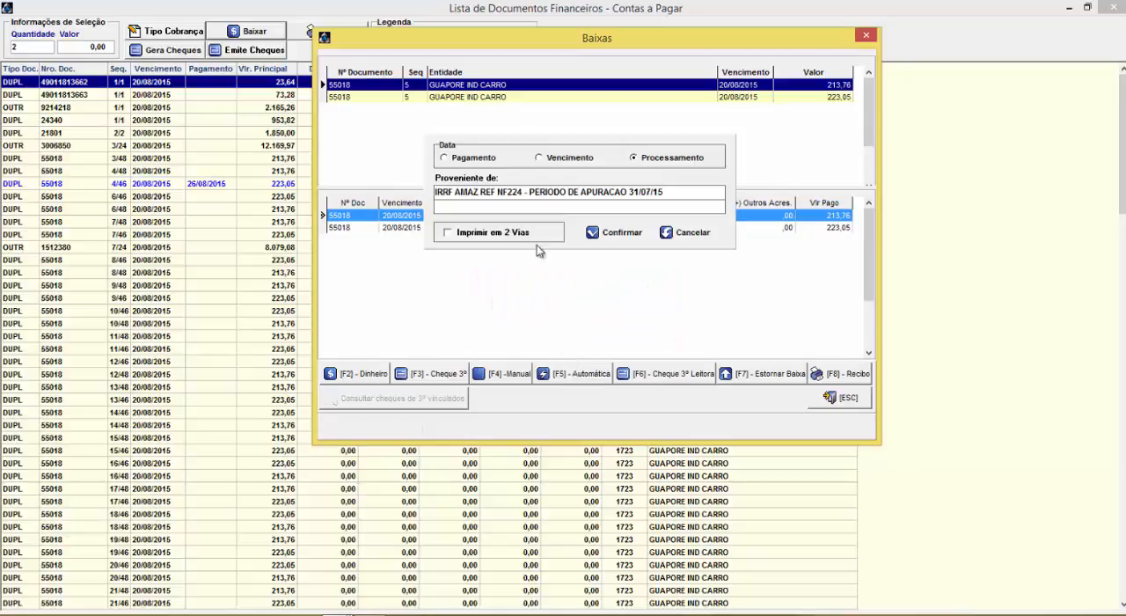
pyautogui.click(448, 192)
pyautogui.write('F')
pyautogui.click(468, 159)
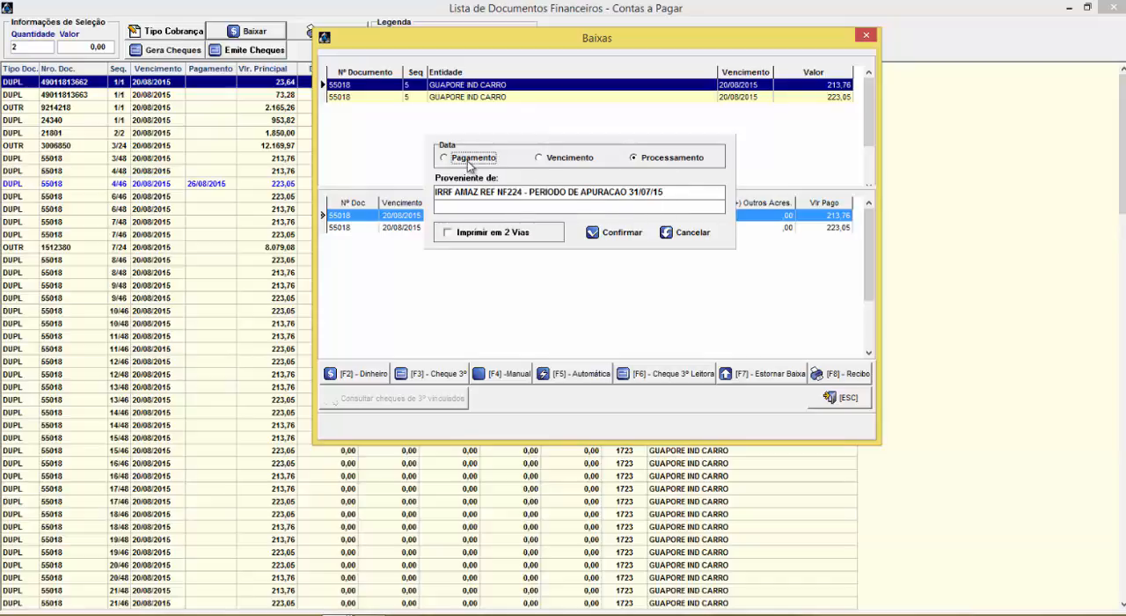
pyautogui.click(542, 161)
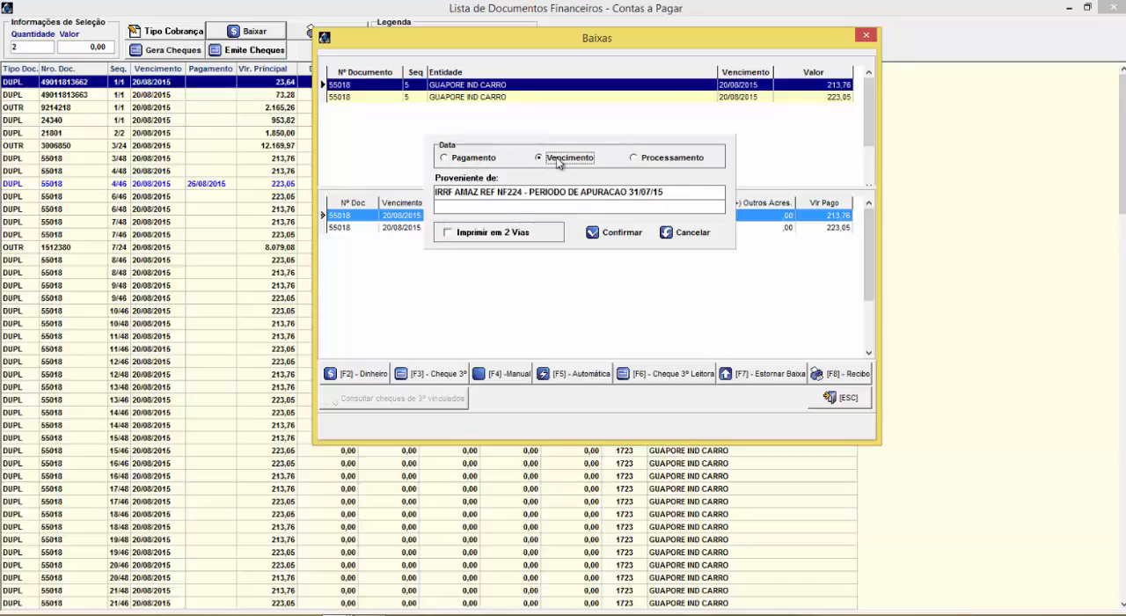
pyautogui.click(661, 160)
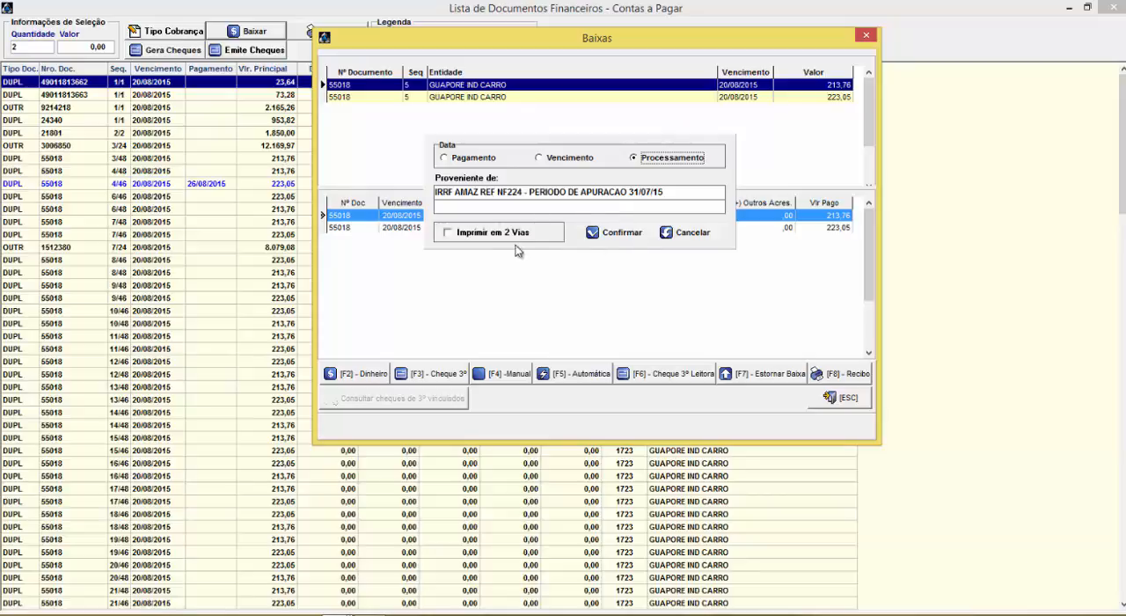
pyautogui.click(489, 233)
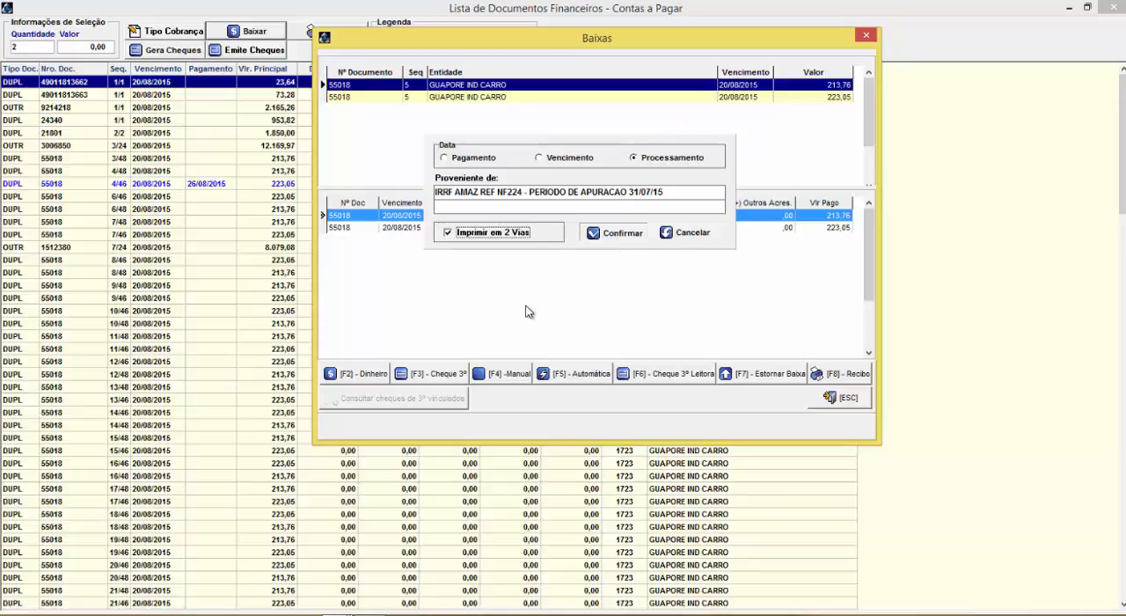
pyautogui.press('Return')
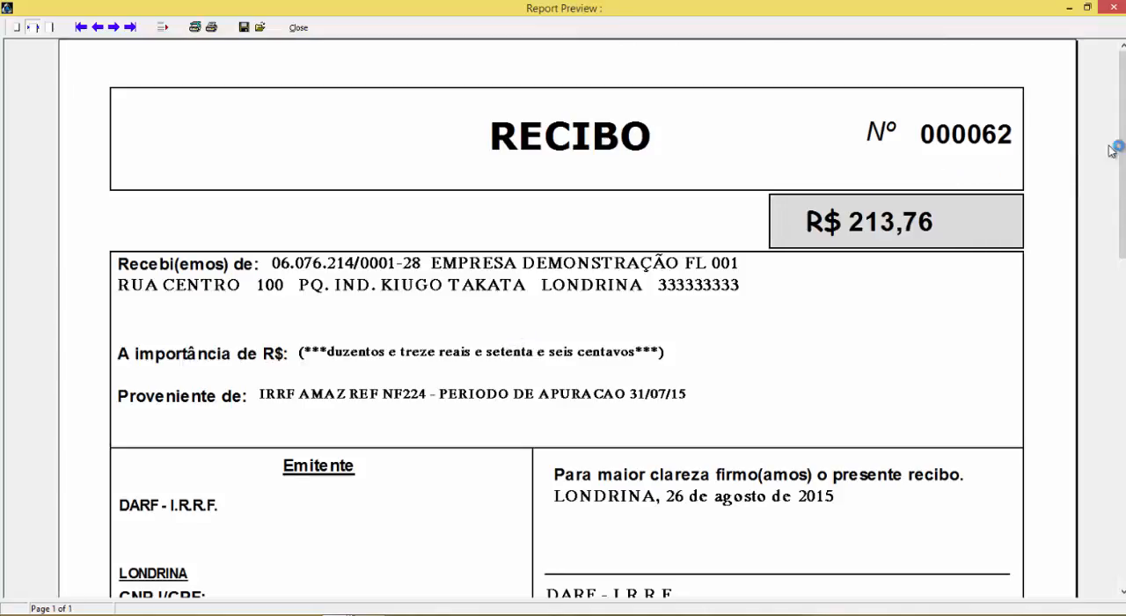
# Examine the receipt preview from its amount down to the second copy, and close the preview and Baixas
pyautogui.moveTo(1118, 150); pyautogui.dragTo(1119, 197)
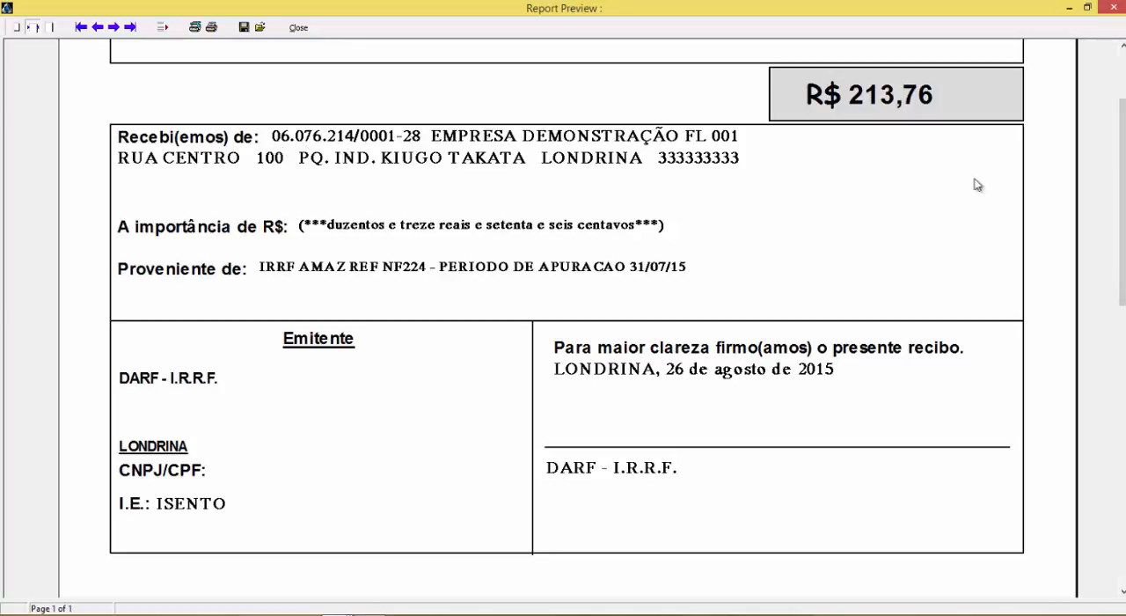
pyautogui.moveTo(1118, 170); pyautogui.dragTo(1110, 227)
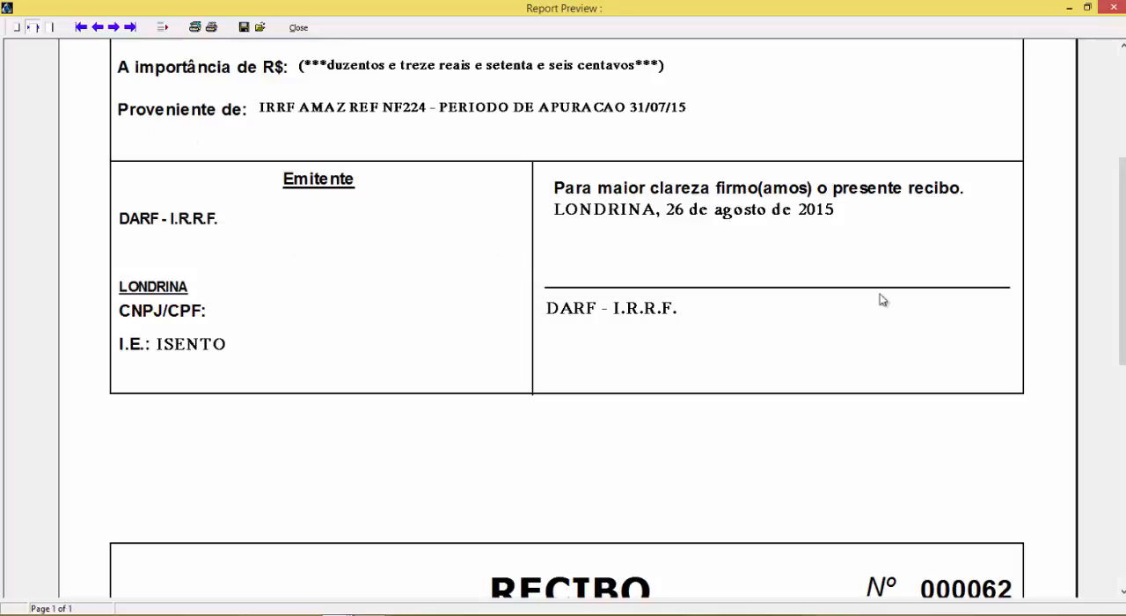
pyautogui.scroll(1, 1122, 343)
pyautogui.moveTo(1121, 343); pyautogui.dragTo(1115, 308)
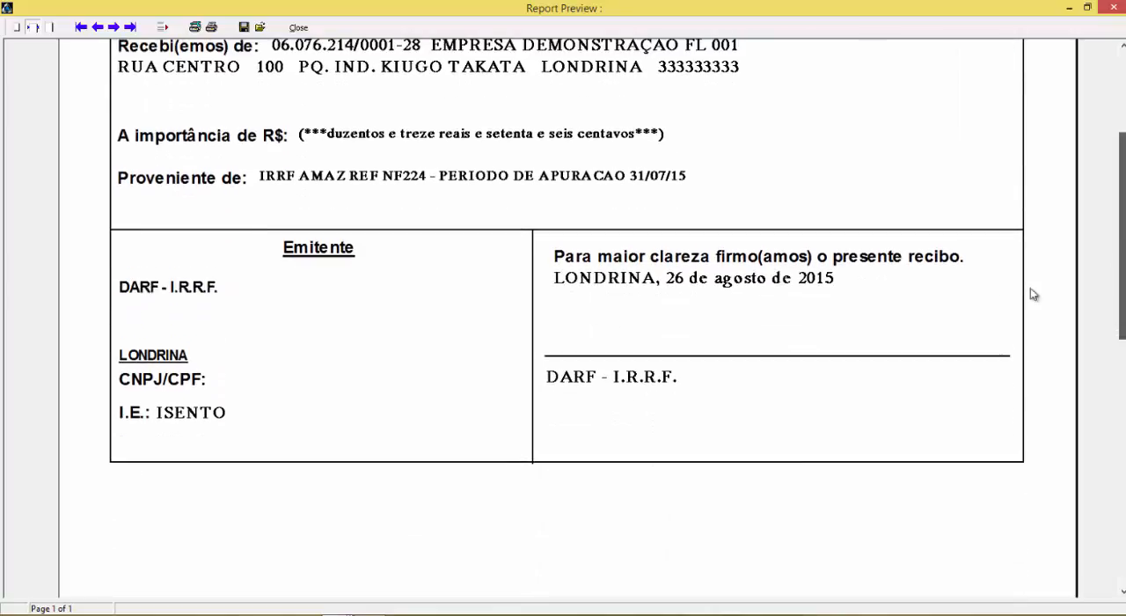
pyautogui.click(299, 29)
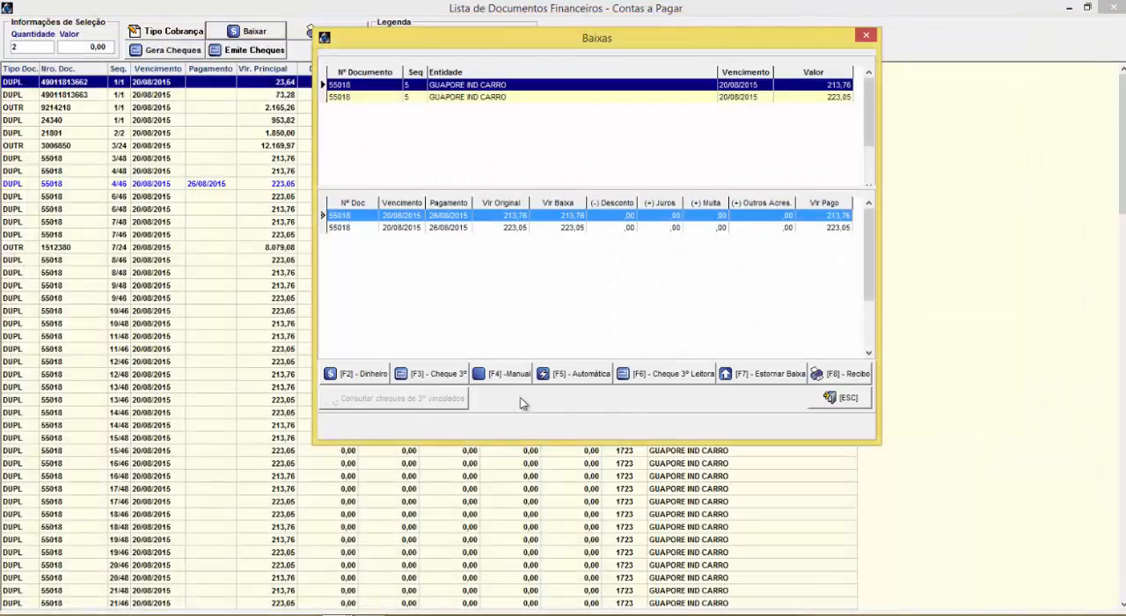
pyautogui.click(831, 398)
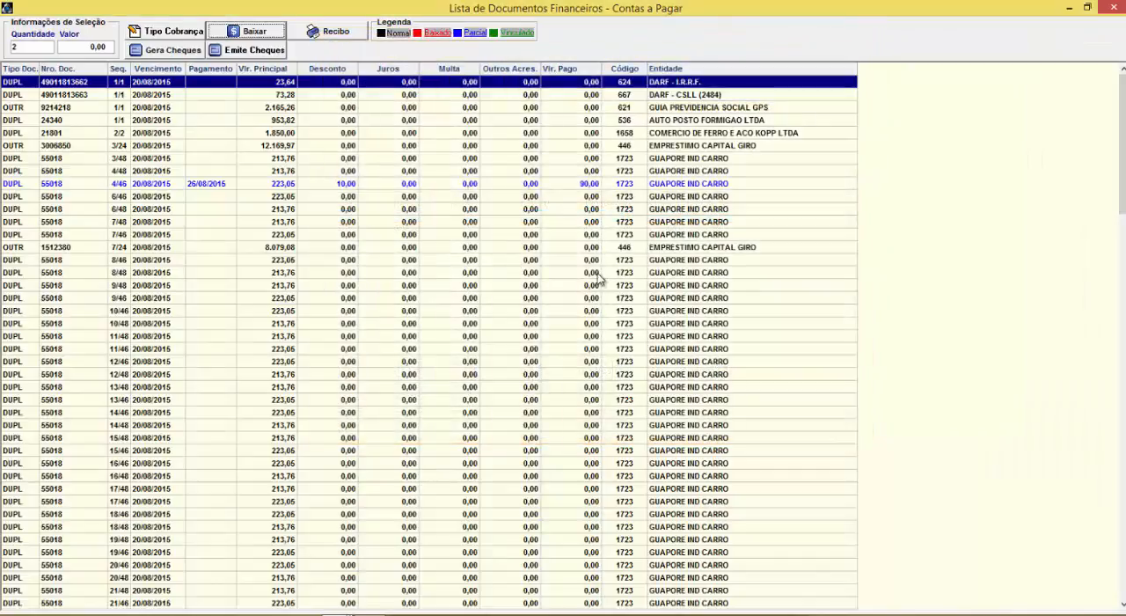
# Look up the third-party cheques available for writing off GUAPORE IND CARRO installment 4/46, and close the payables windows
pyautogui.click(299, 185)
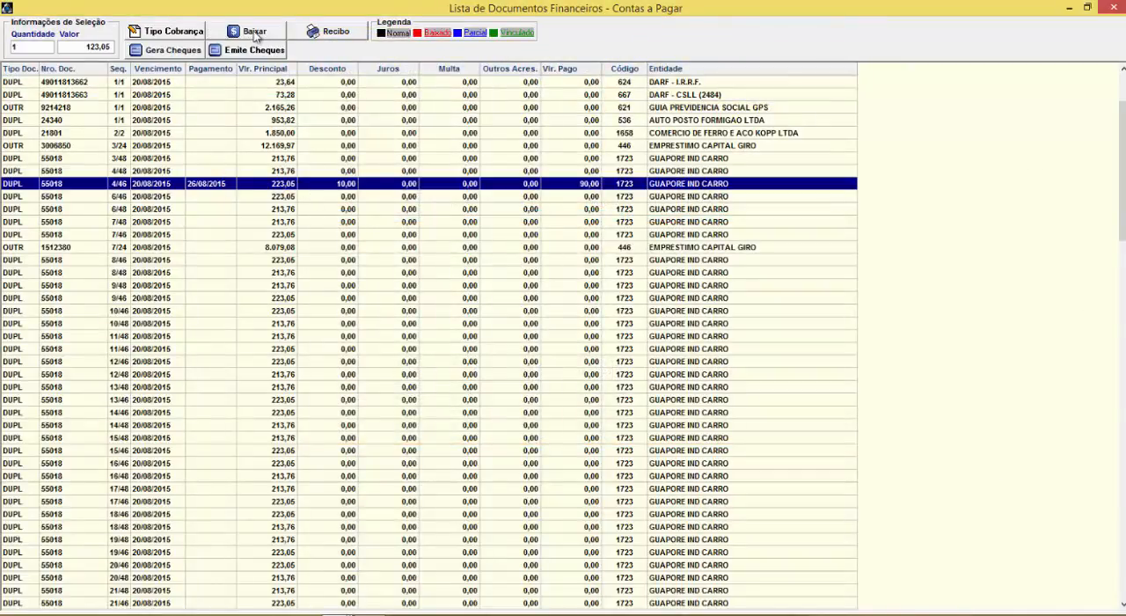
pyautogui.moveTo(950, 125); pyautogui.dragTo(335, 64)
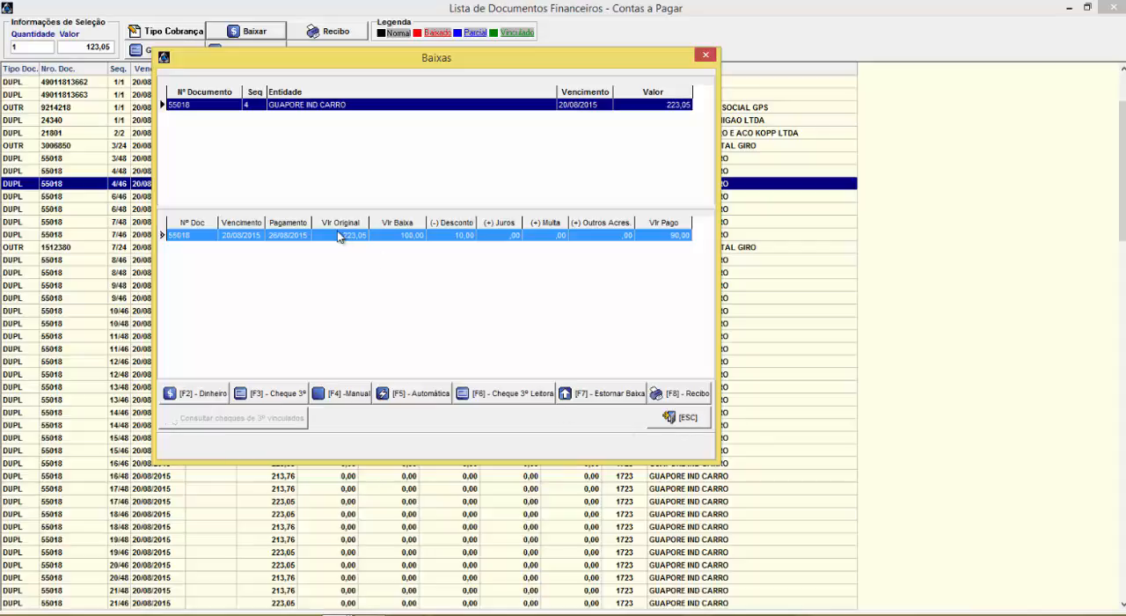
pyautogui.click(269, 395)
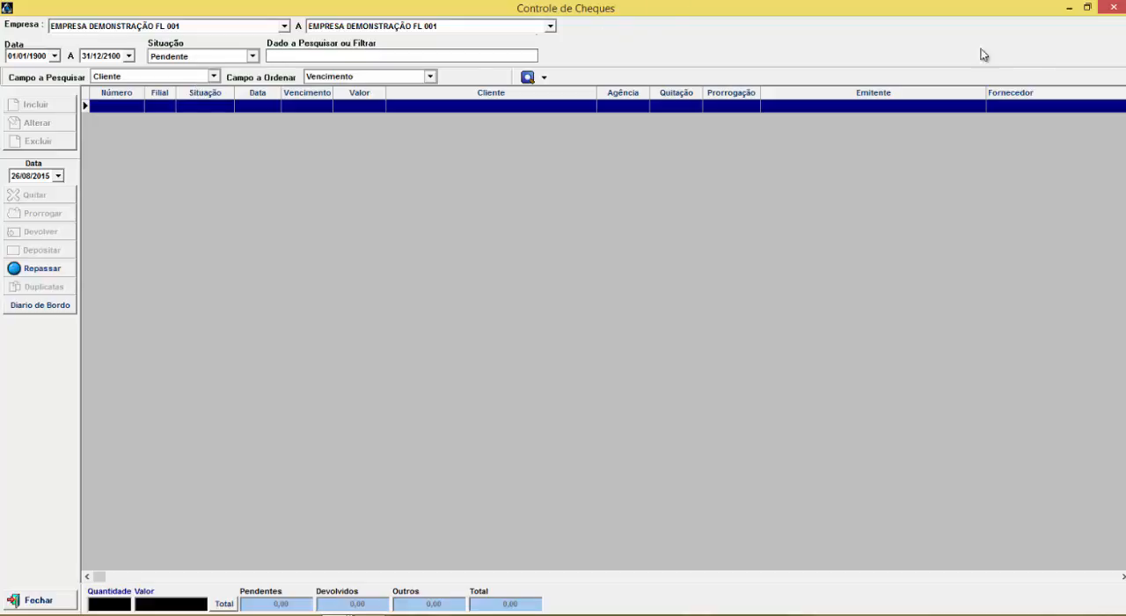
pyautogui.click(1114, 8)
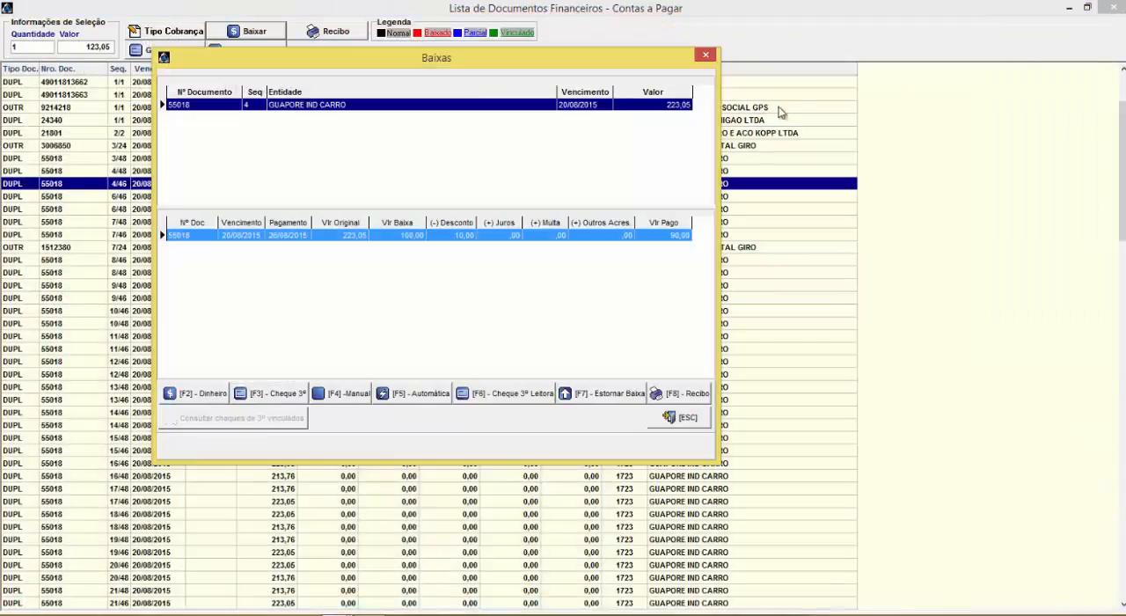
pyautogui.click(709, 50)
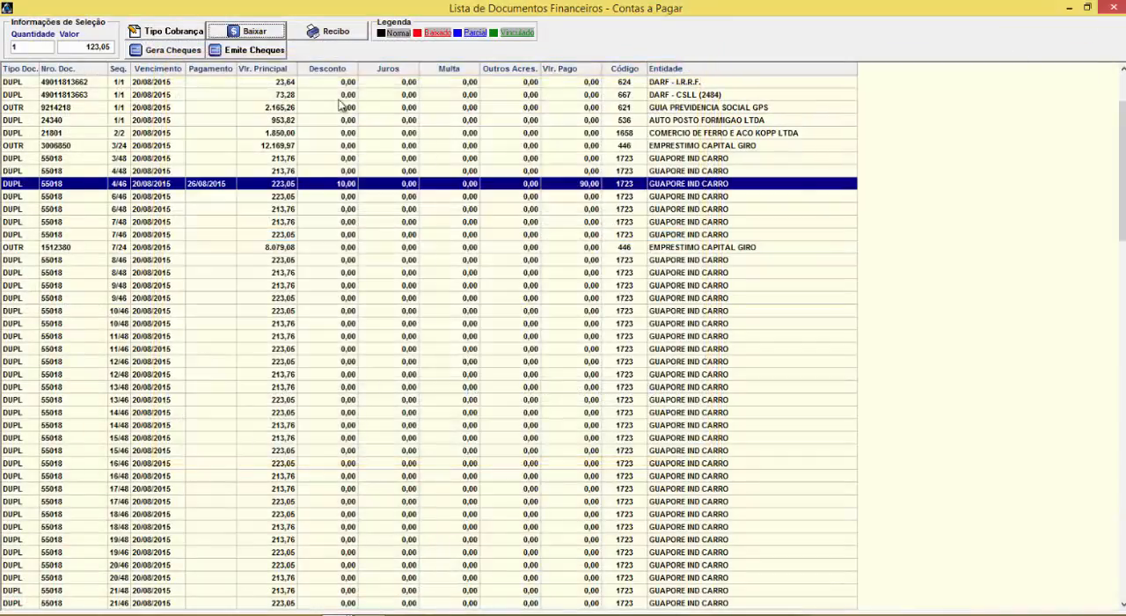
pyautogui.click(1113, 8)
pyautogui.click(1112, 9)
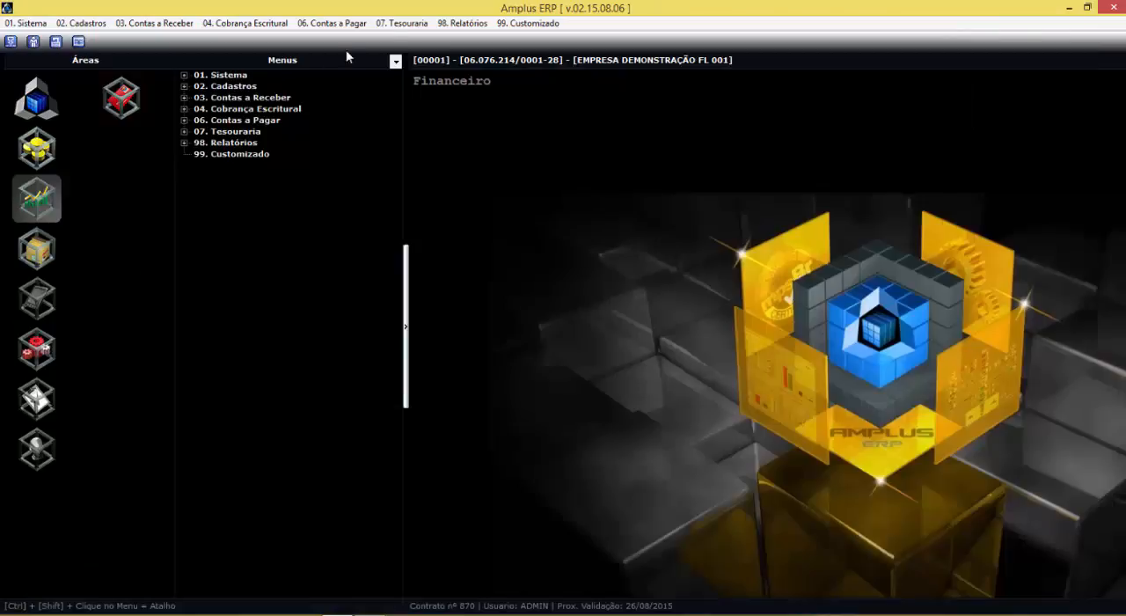
# Start a new cheque record in the Tesouraria pre-dated cheques movement with A P R MATOS EMBALAGENS - ME as client
pyautogui.click(401, 23)
pyautogui.moveTo(473, 61)
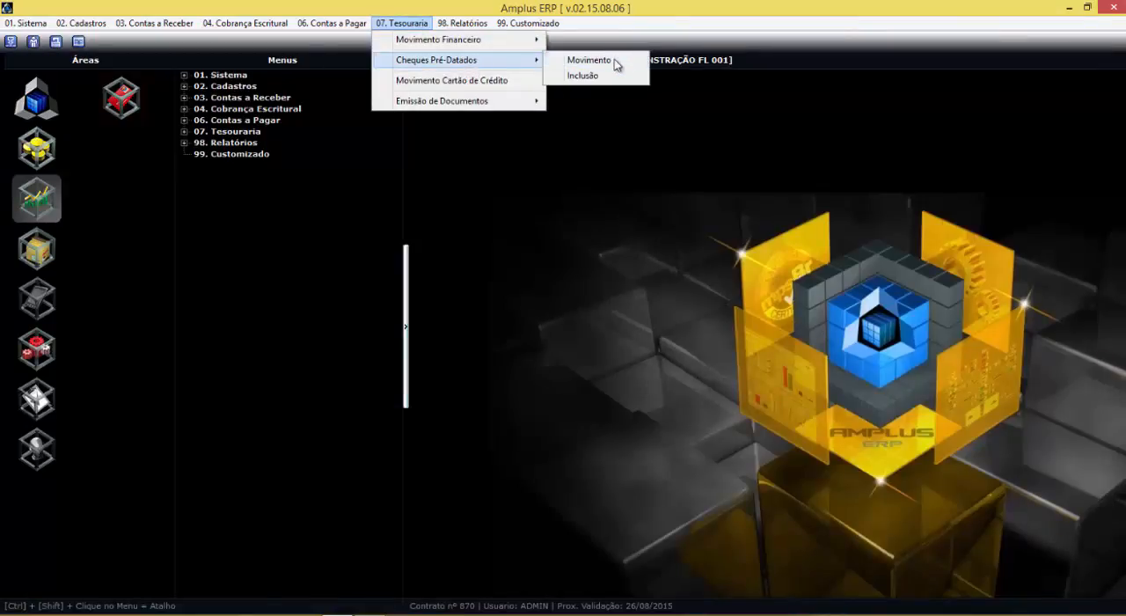
pyautogui.click(588, 60)
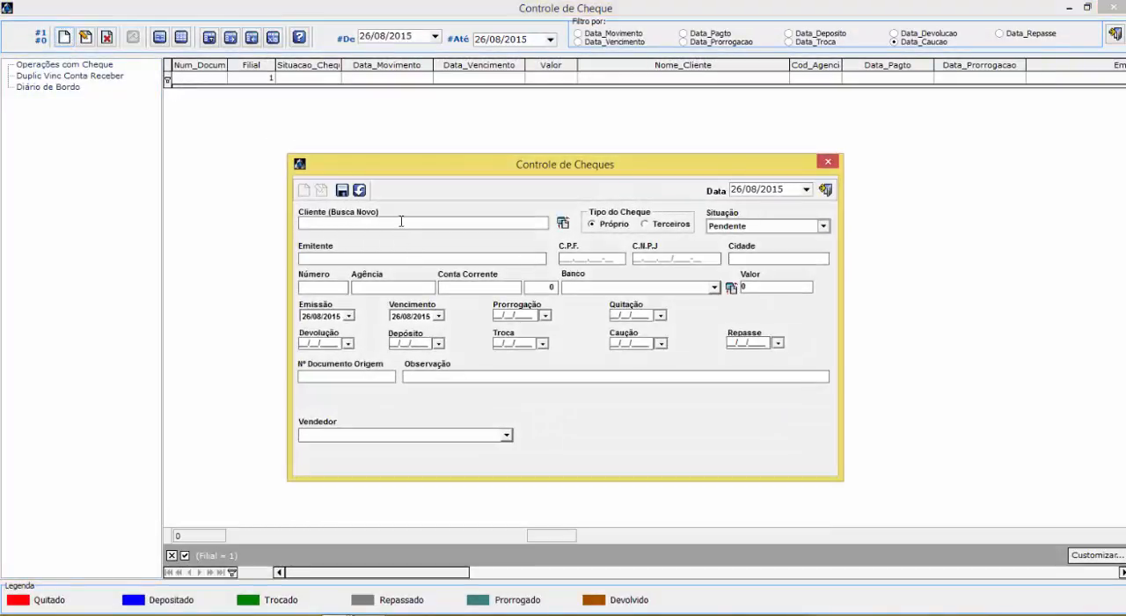
pyautogui.press('Return')
pyautogui.press('Down')
pyautogui.press('Down')
pyautogui.press('Down')
pyautogui.press('Down')
pyautogui.press('Down')
pyautogui.press('Down')
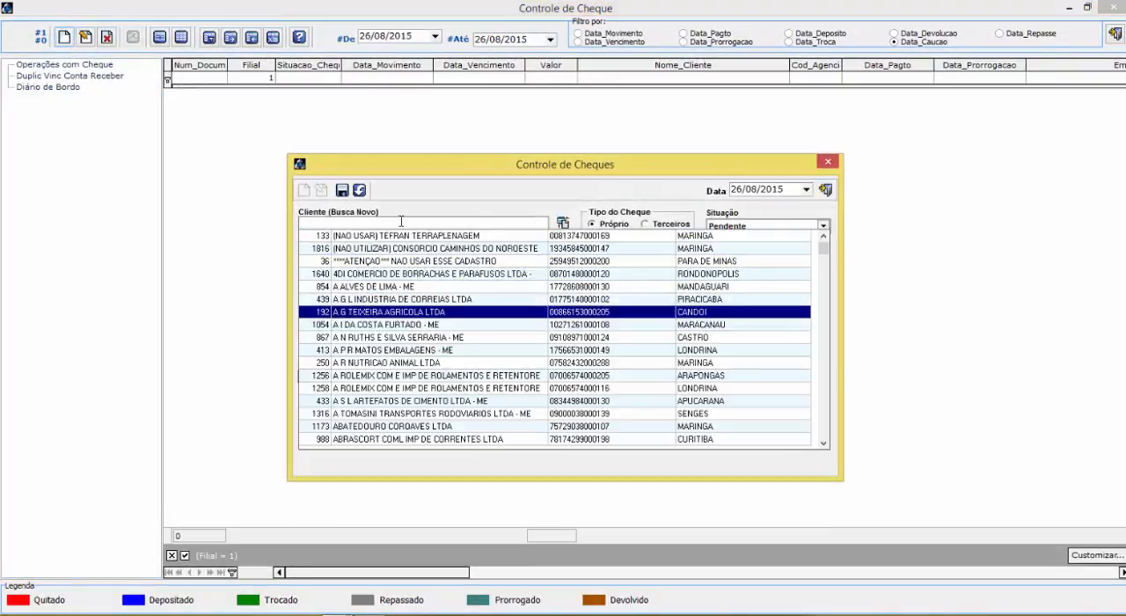
pyautogui.press('Down')
pyautogui.press('Down')
pyautogui.press('Down')
pyautogui.press('Return')
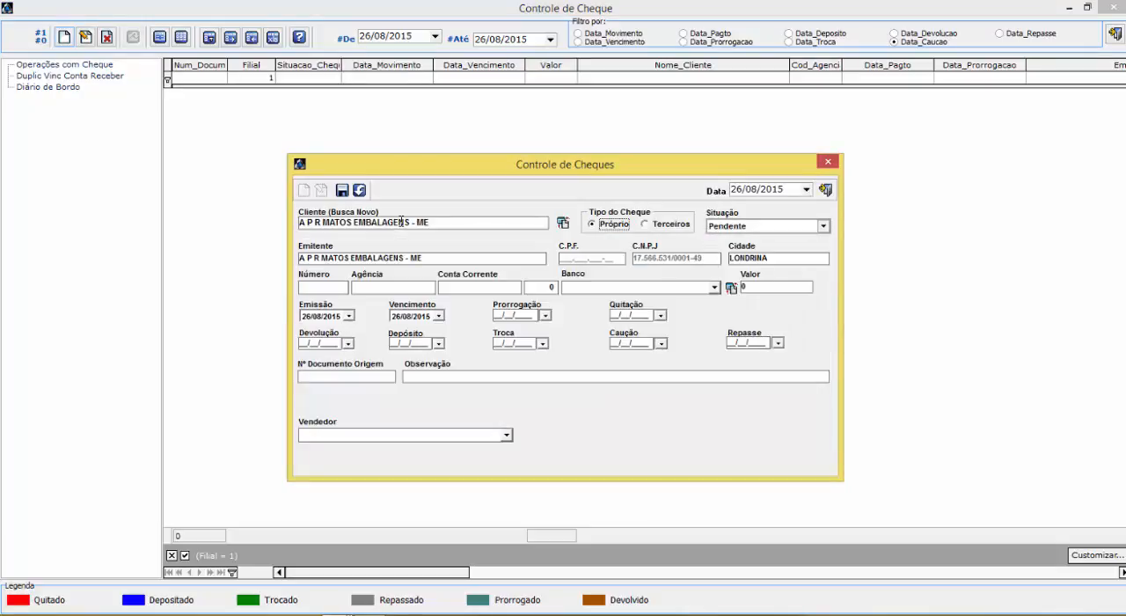
# Enter cheque number 10, agency 25, the account number, BANCO DO BRASIL S/A, value 100,00 and due date 26/09/2015, and save the cheque
pyautogui.click(325, 286)
pyautogui.write('200')
pyautogui.press('Tab')
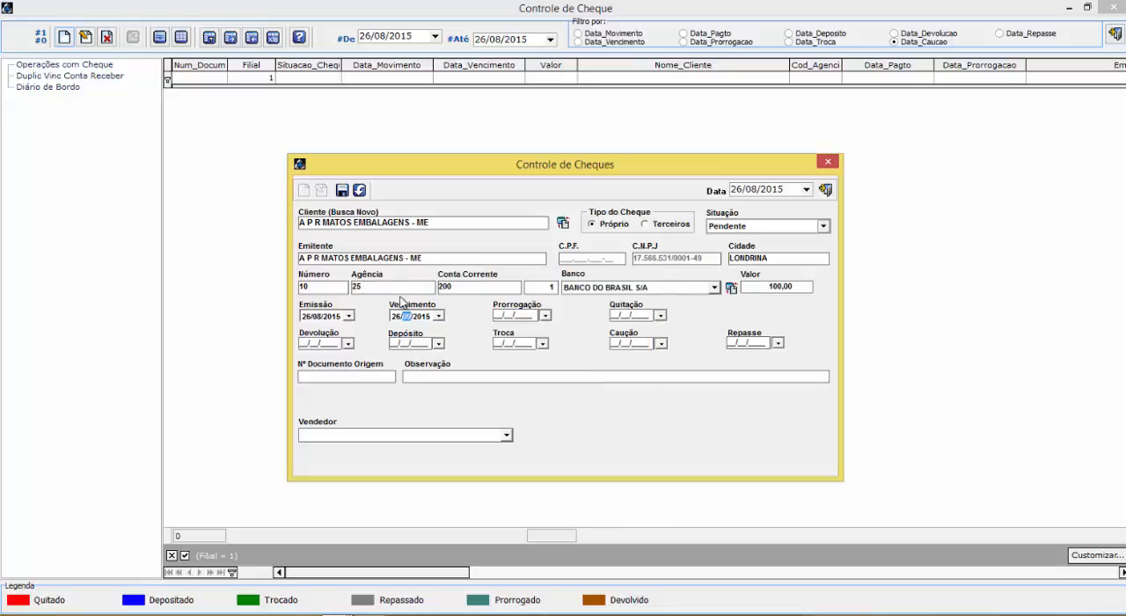
pyautogui.click(342, 190)
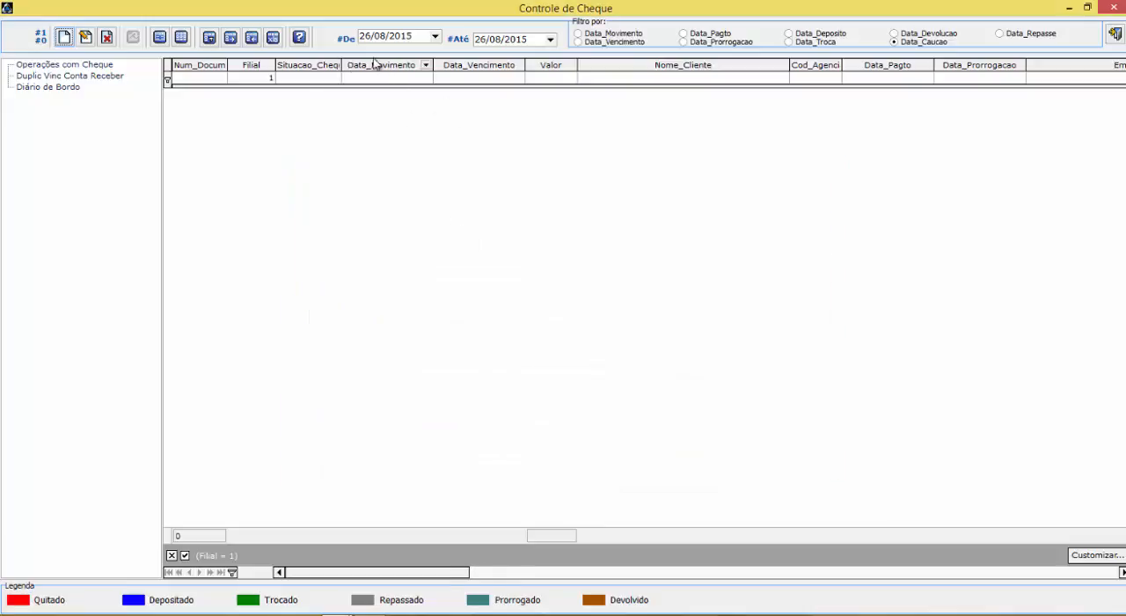
# List the registered cheques by Data_Movimento for 26/08/2015 and close the cheque control
pyautogui.click(262, 79)
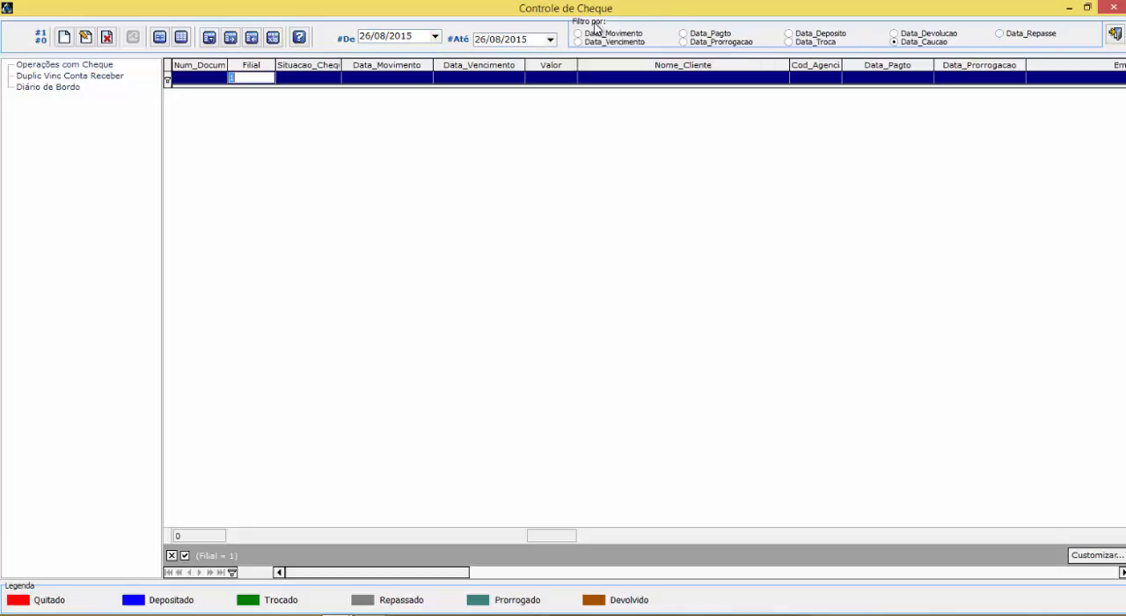
pyautogui.click(578, 33)
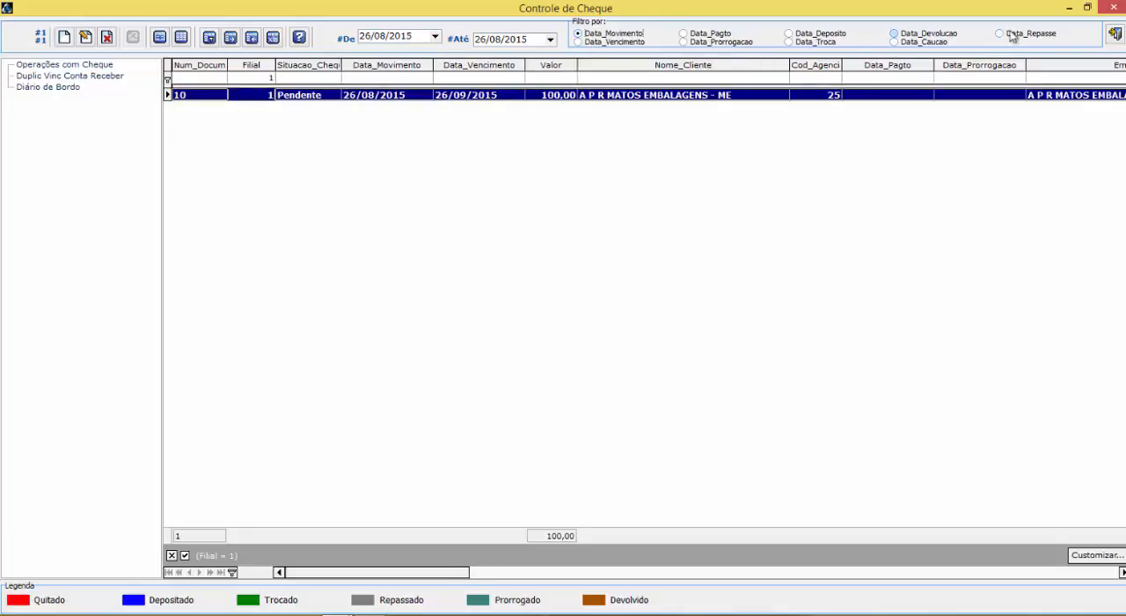
pyautogui.click(1112, 7)
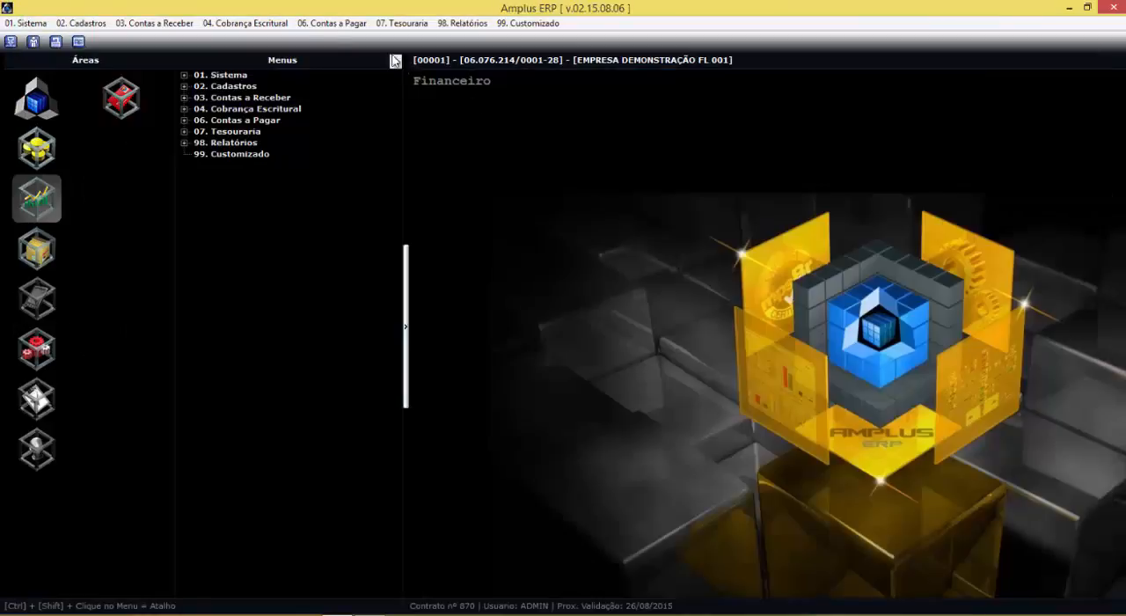
# Reopen Contas a Pagar and open SEGUROS (DIVERSOS) document 002474, installment 3/4, in Baixas
pyautogui.click(324, 24)
pyautogui.click(327, 38)
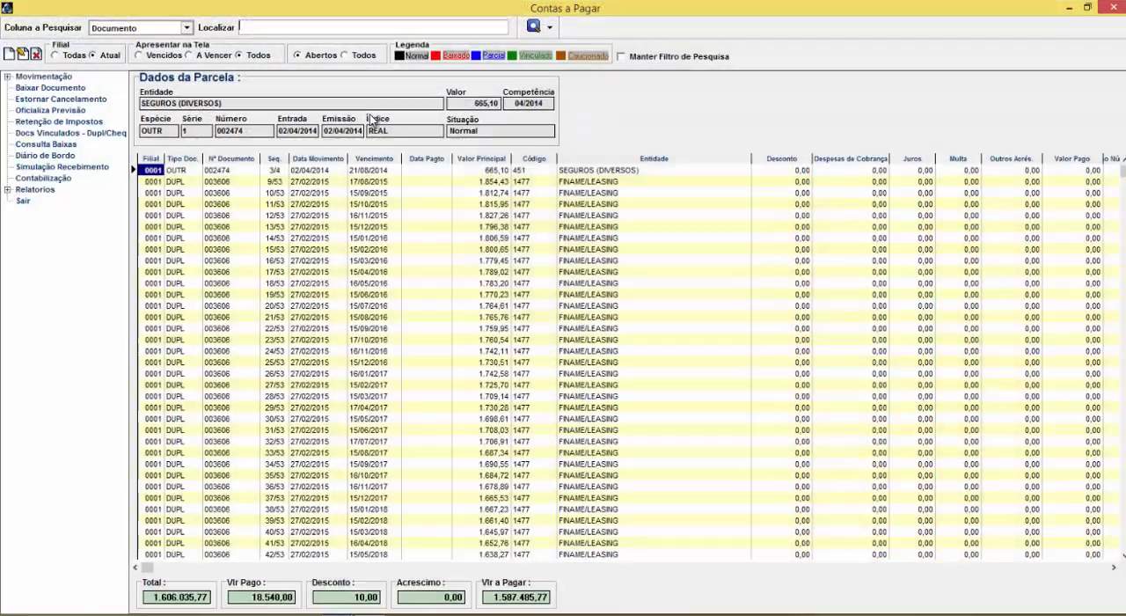
pyautogui.click(149, 204)
pyautogui.click(49, 89)
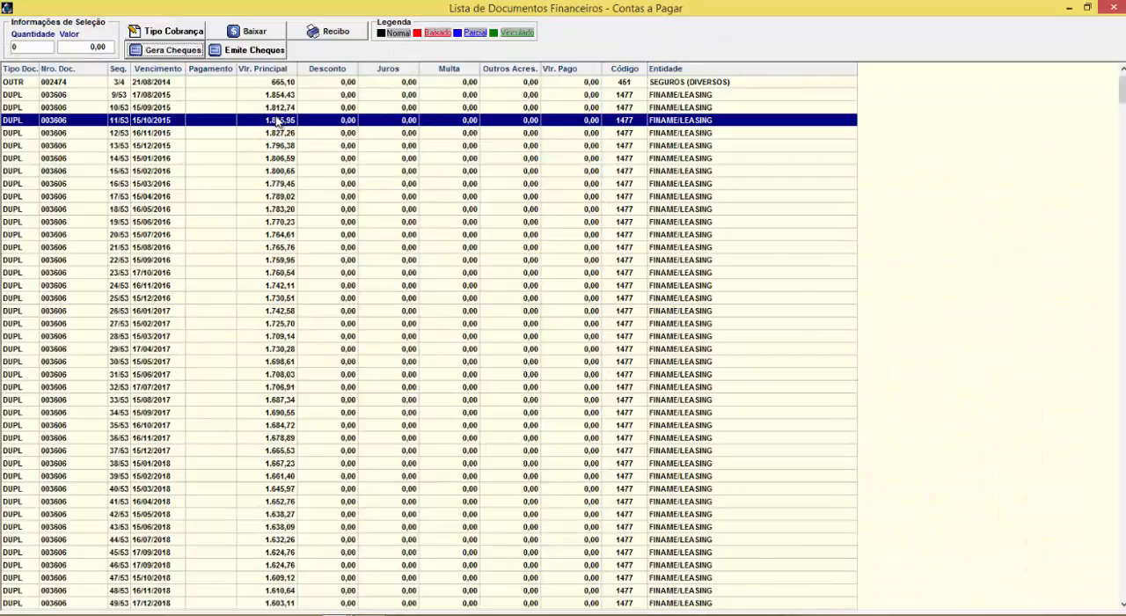
pyautogui.click(267, 83)
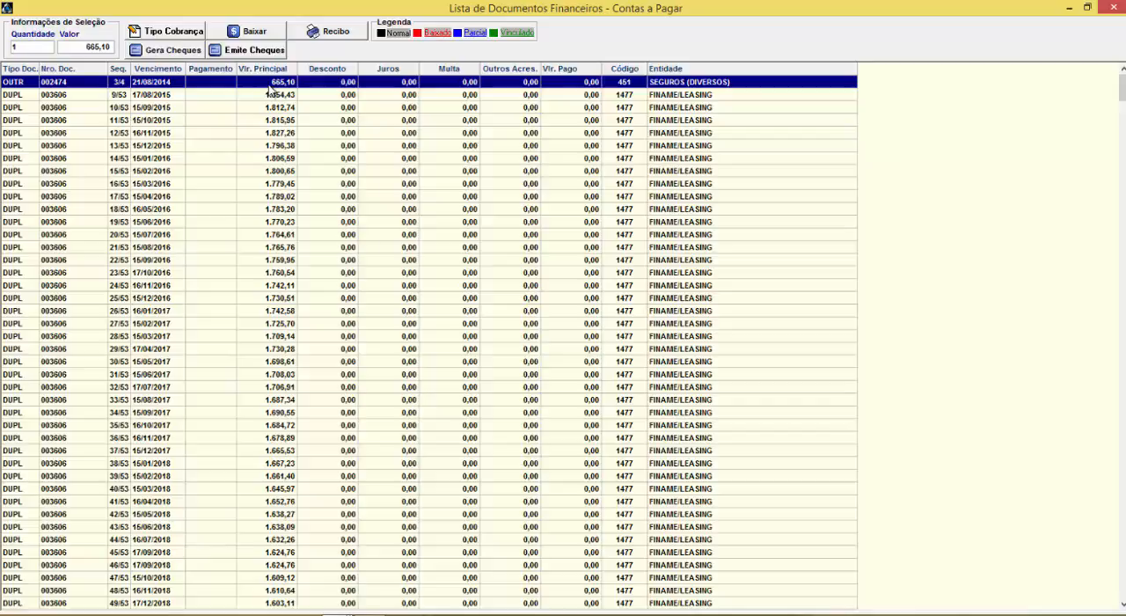
pyautogui.click(254, 35)
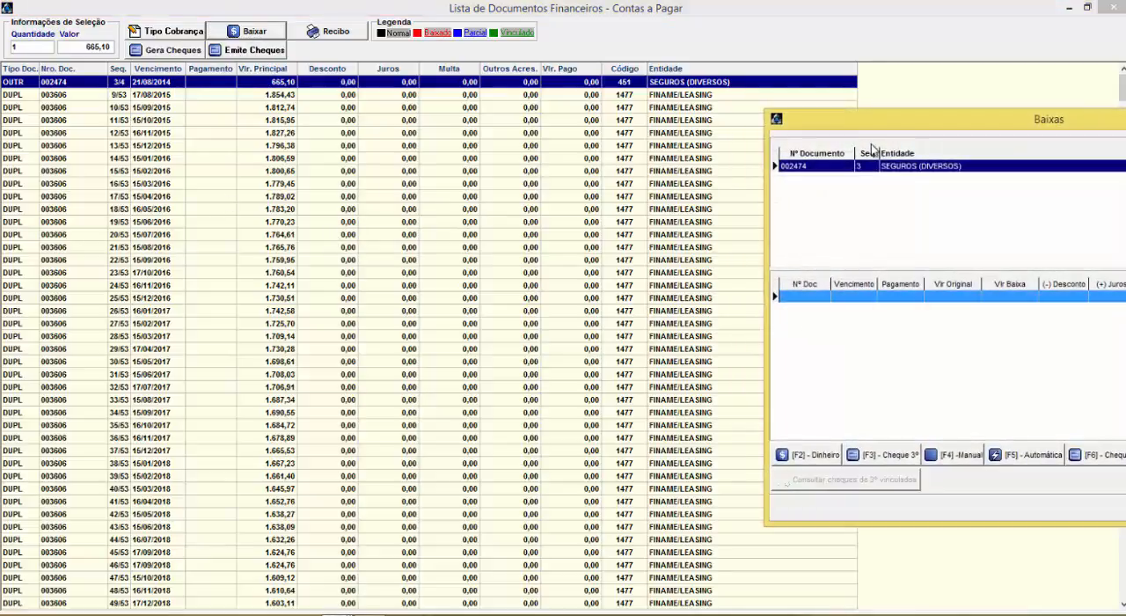
# Start a third-party cheque write-off for the document and select pending cheque 10 from A P R MATOS EMBALAGENS - ME
pyautogui.moveTo(860, 121); pyautogui.dragTo(303, 114)
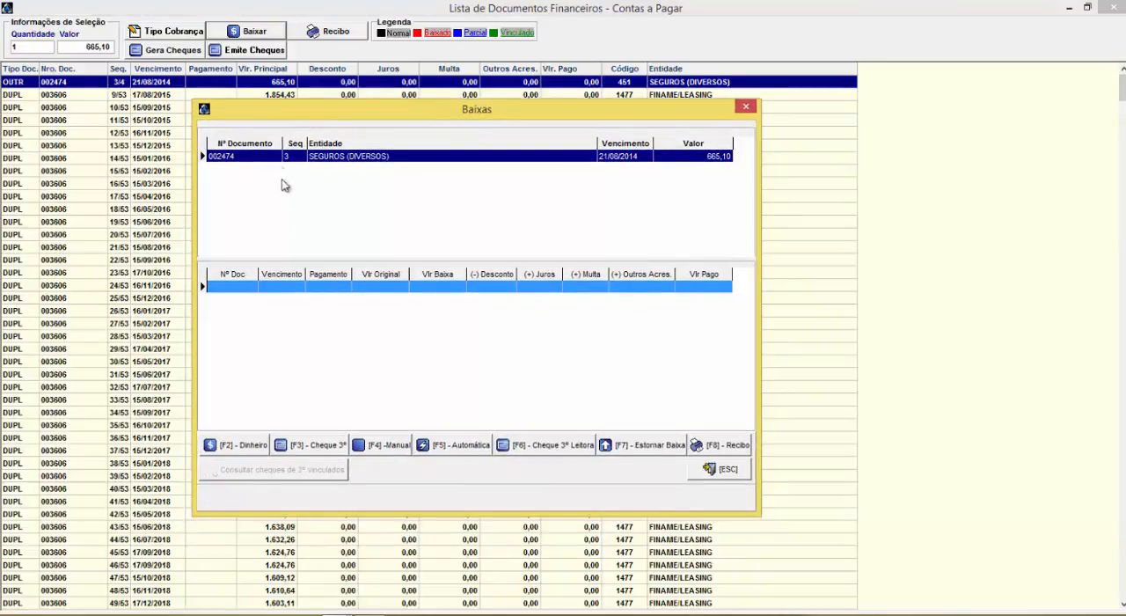
pyautogui.click(312, 445)
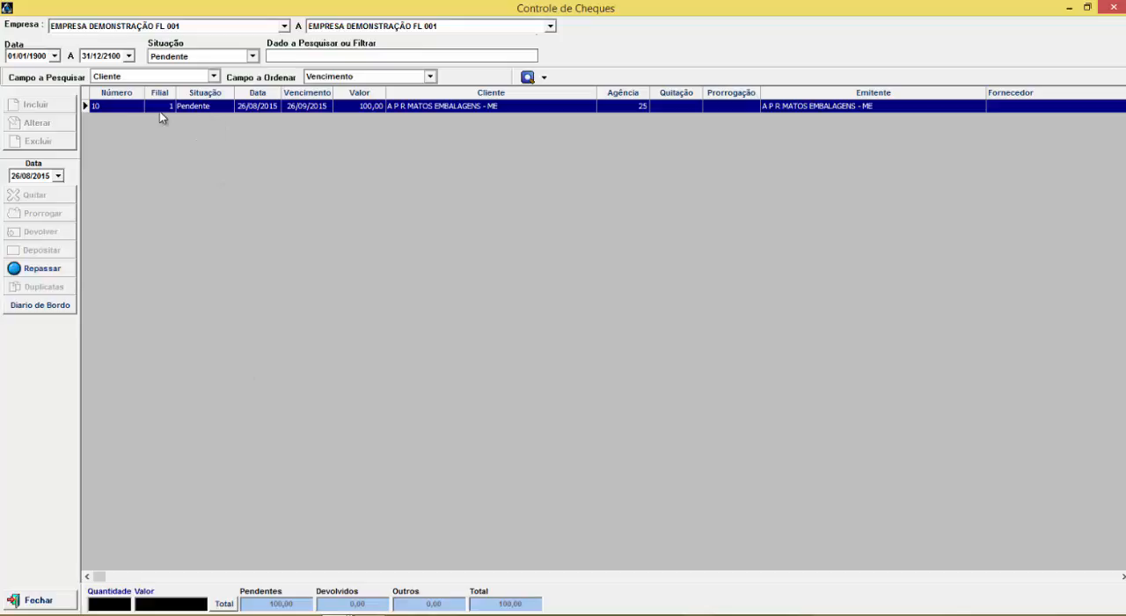
pyautogui.click(91, 106)
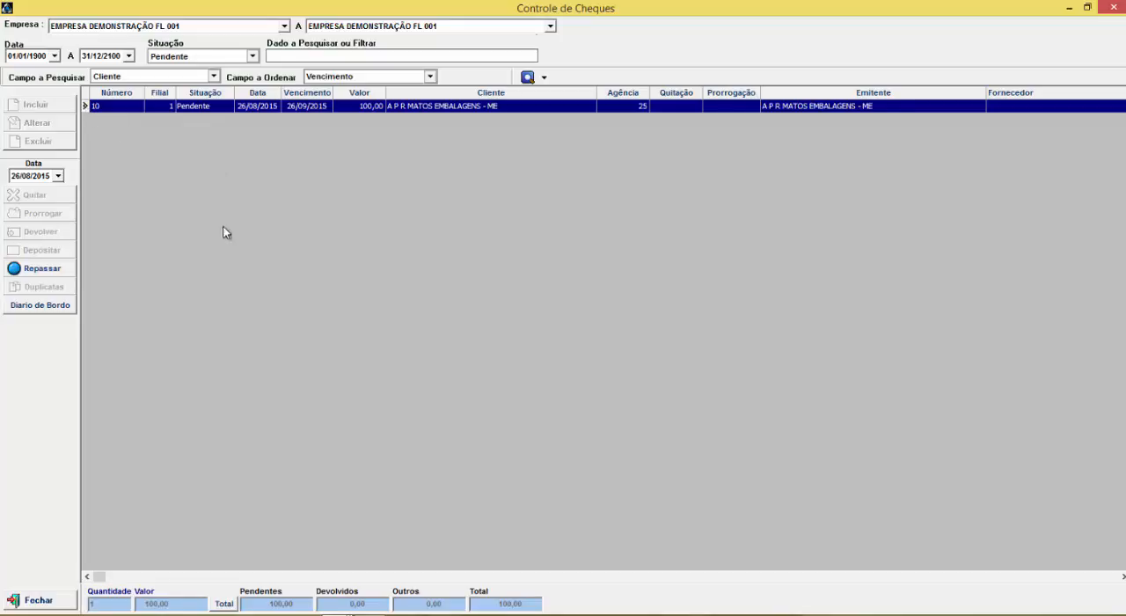
# Pass cheque 10 on to the SEGUROS (DIVERSOS) installment, confirm the operation, and close Baixas and the document list
pyautogui.click(66, 273)
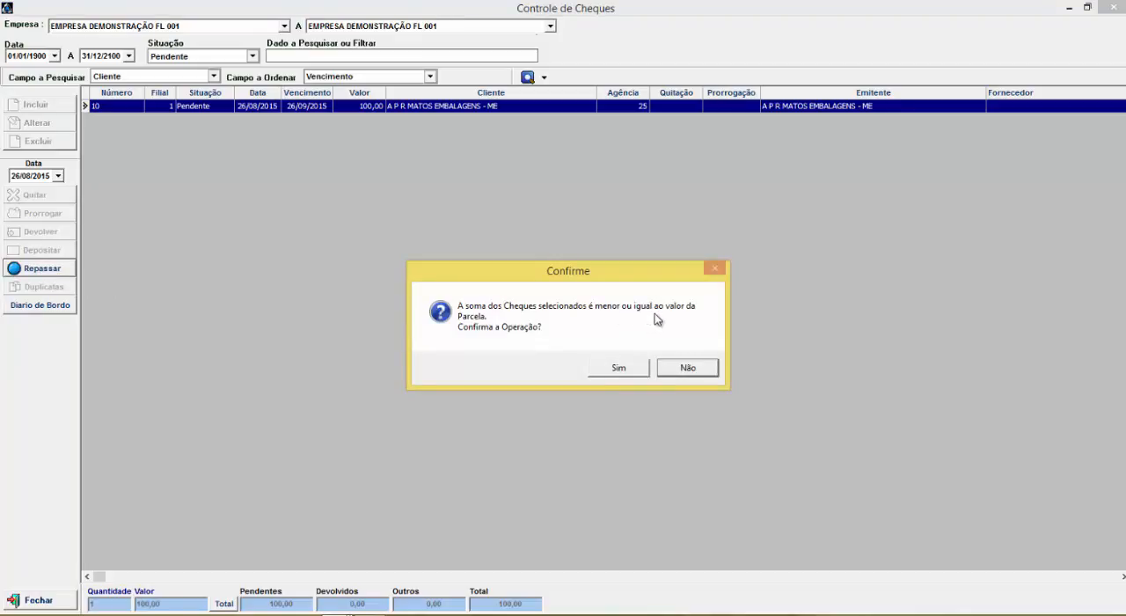
pyautogui.click(624, 370)
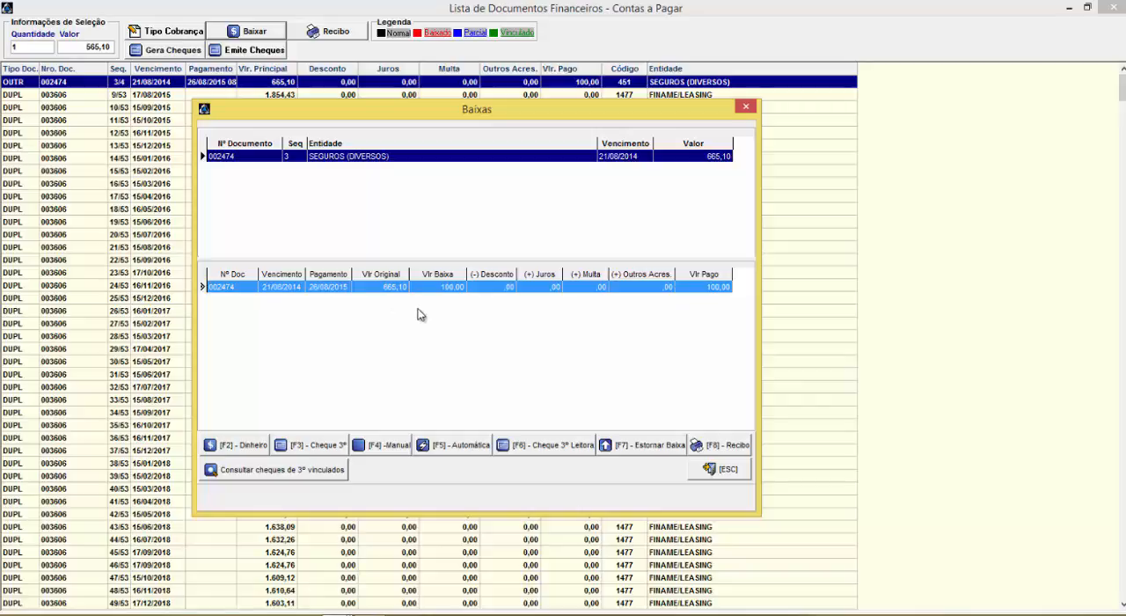
pyautogui.click(730, 472)
pyautogui.click(338, 146)
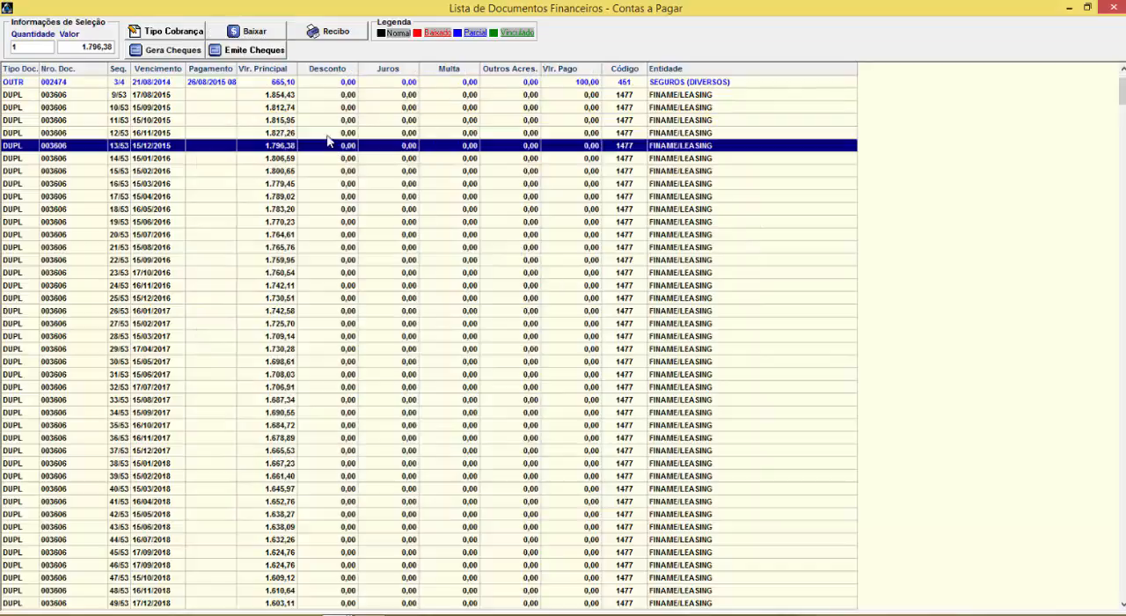
pyautogui.click(273, 82)
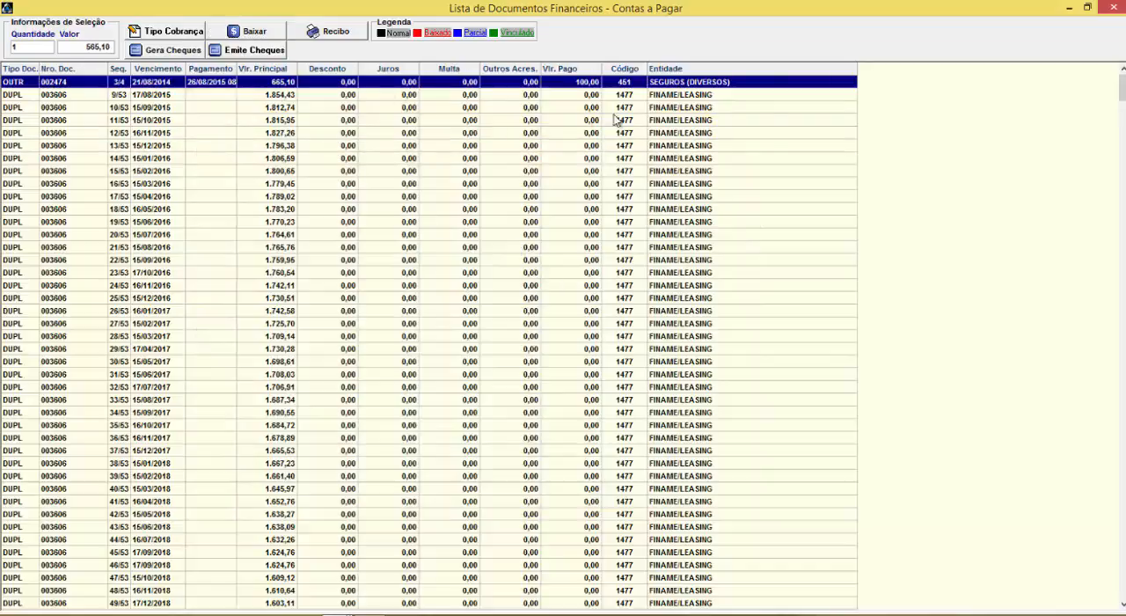
pyautogui.click(1114, 8)
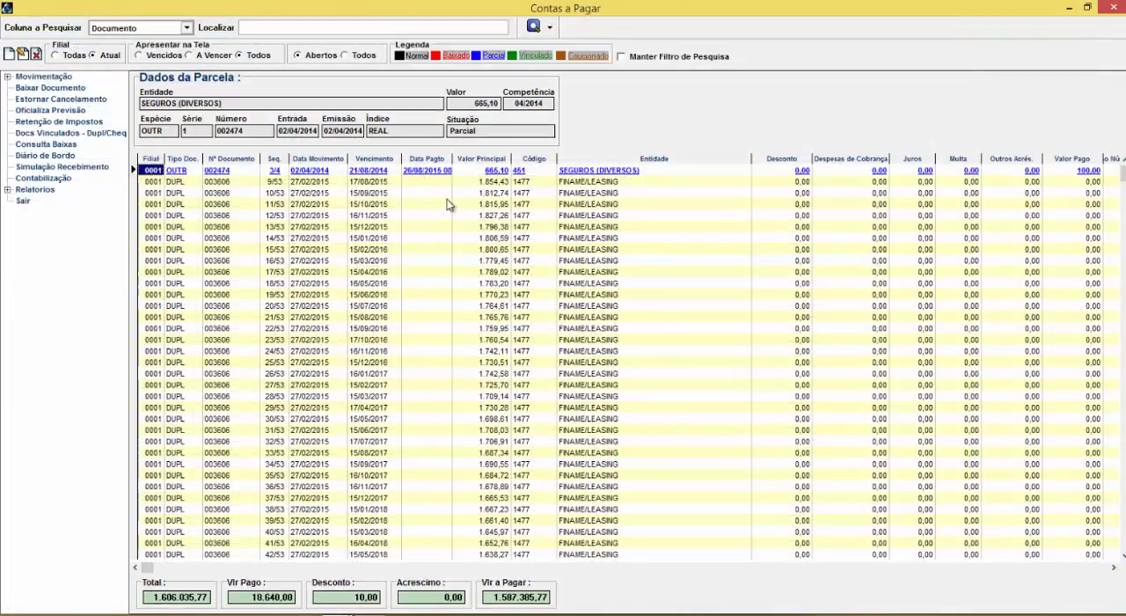
# Check the write-offs recorded for document 002474 and its linked duplicates and cheques, closing each view
pyautogui.click(49, 145)
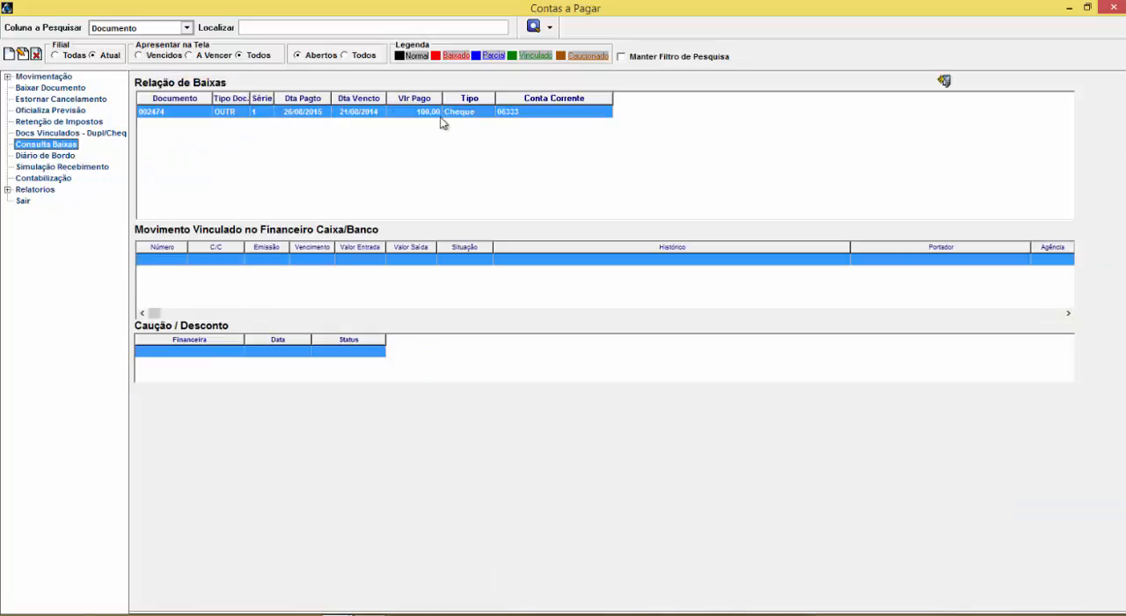
pyautogui.click(944, 80)
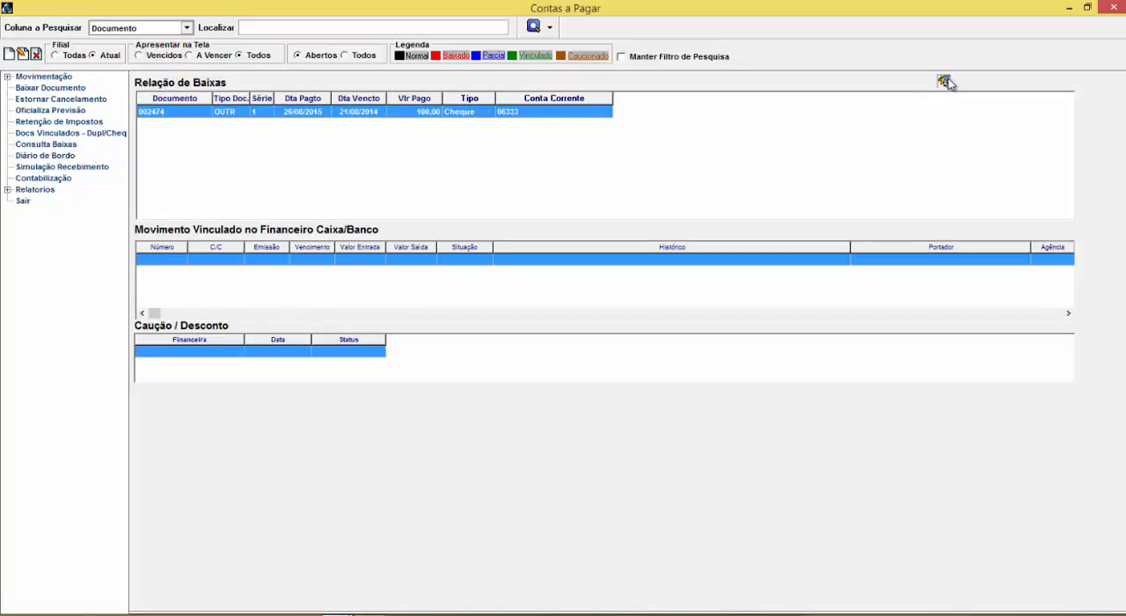
pyautogui.click(49, 134)
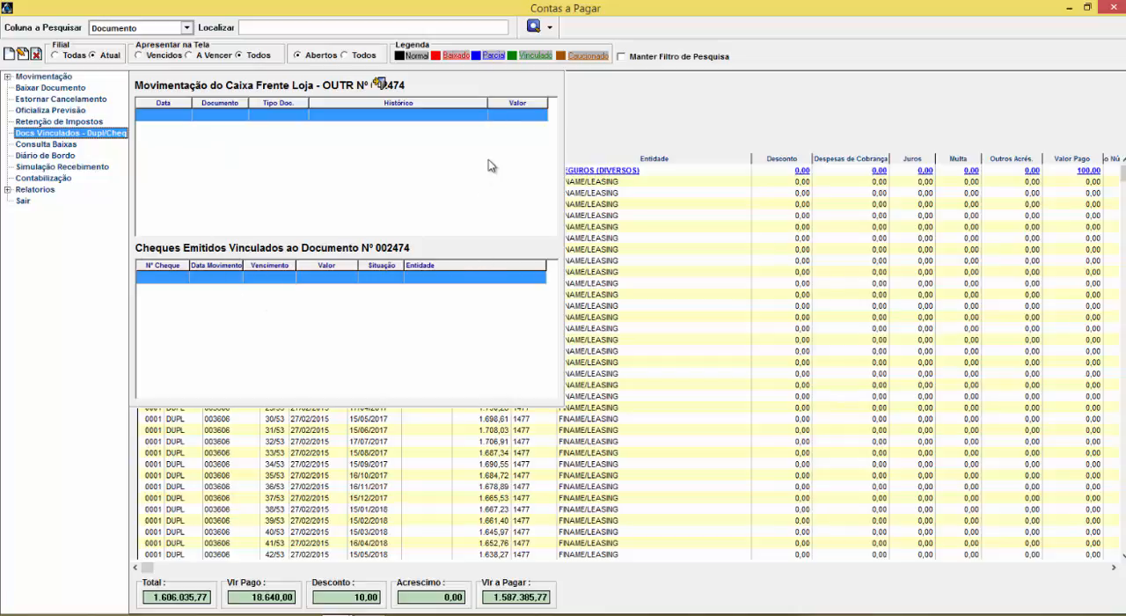
pyautogui.click(384, 85)
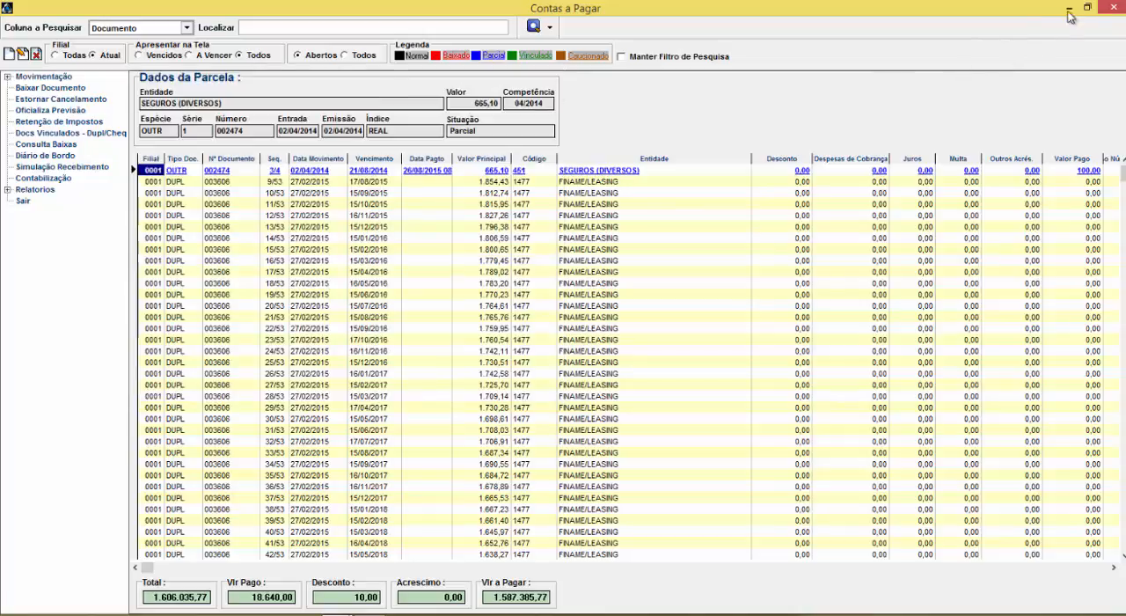
# Leave Contas a Pagar, inspect cheque 10's record in the Tesouraria cheque control, and close the control
pyautogui.click(1114, 9)
pyautogui.click(401, 23)
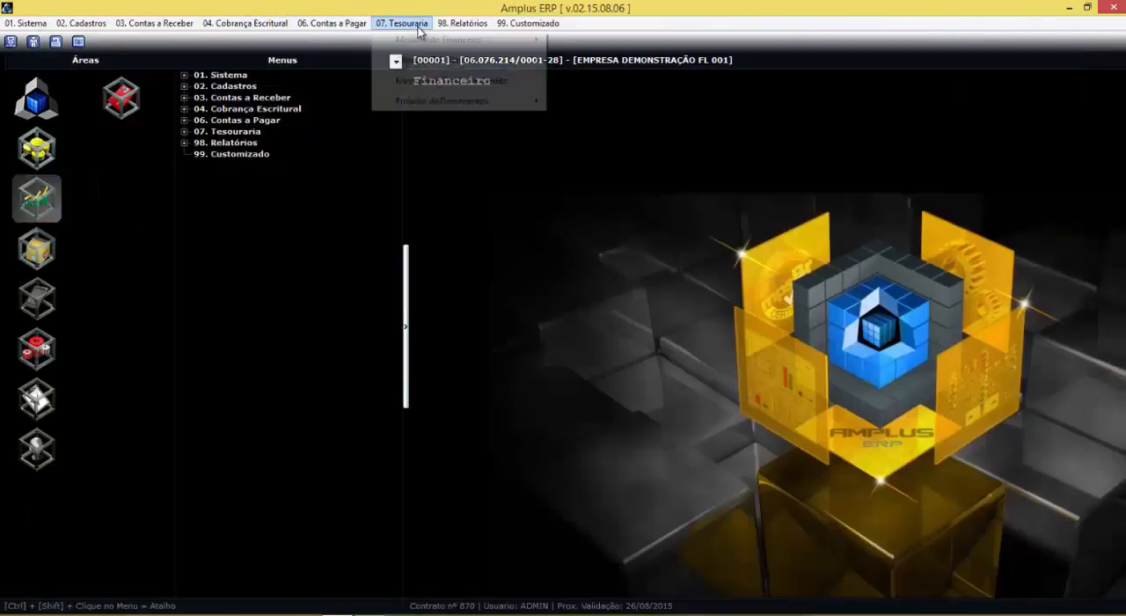
pyautogui.moveTo(430, 60)
pyautogui.click(596, 61)
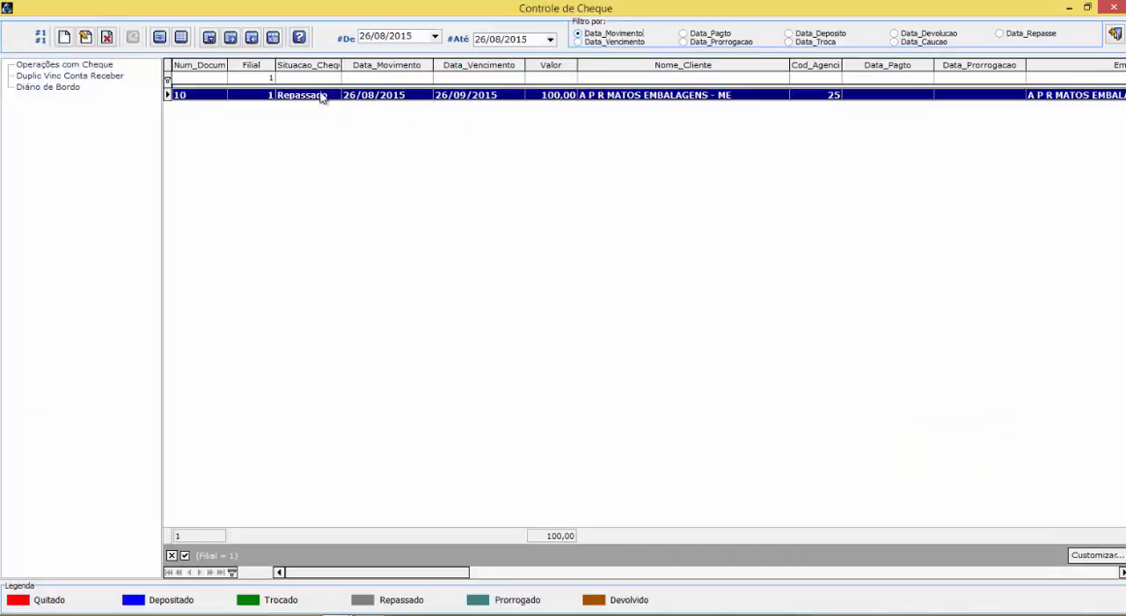
pyautogui.click(85, 36)
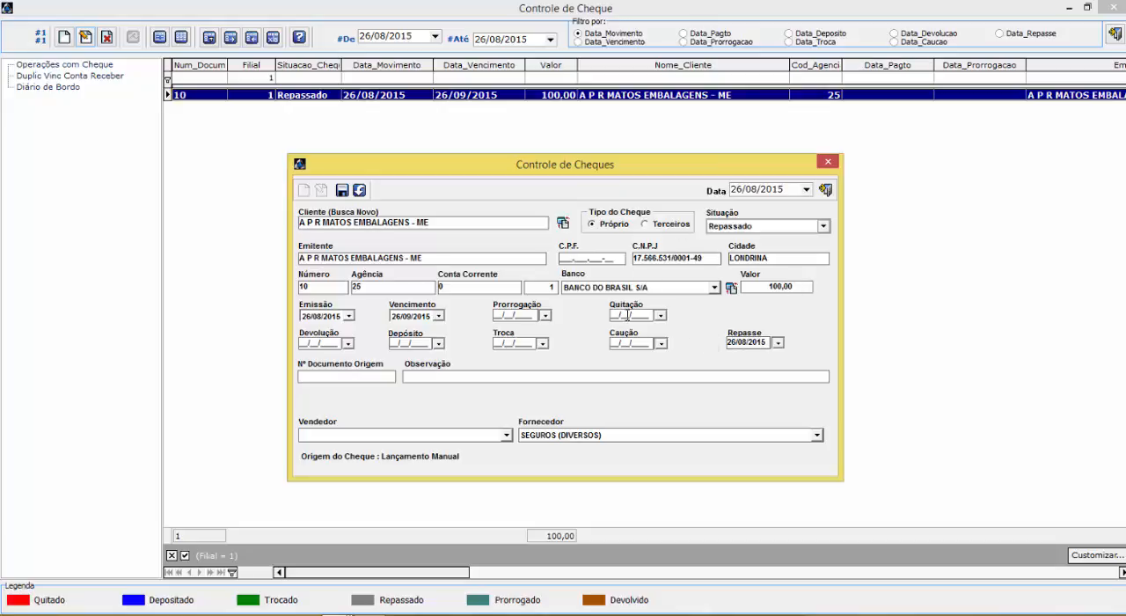
pyautogui.click(825, 189)
pyautogui.click(1115, 34)
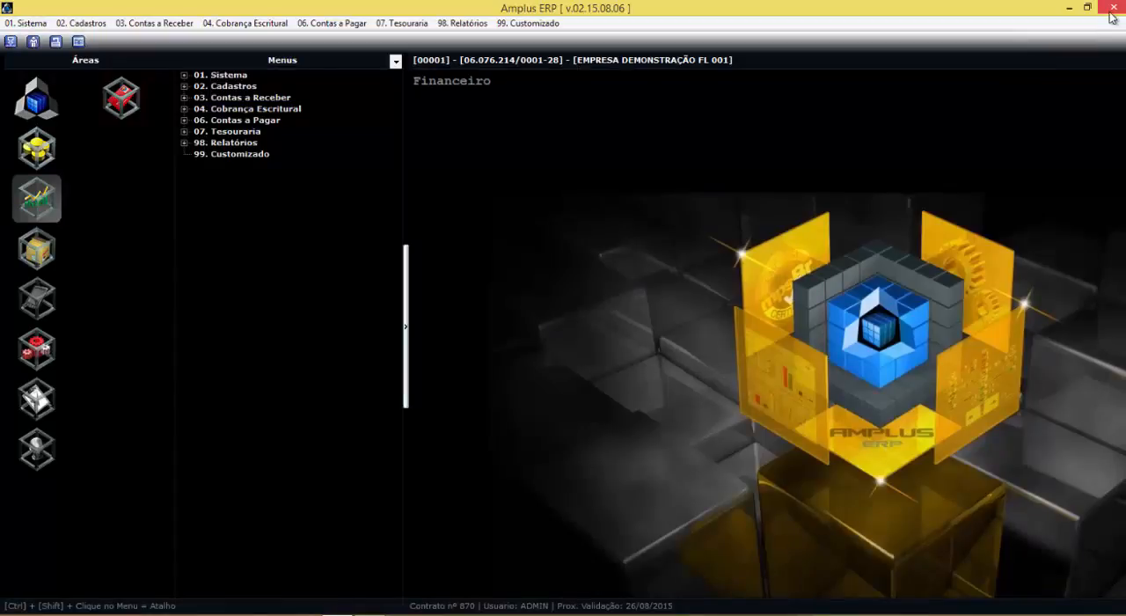
# Reopen Contas a Pagar, view its unfiltered document list for write-off, and return to the main screen
pyautogui.click(337, 27)
pyautogui.click(362, 42)
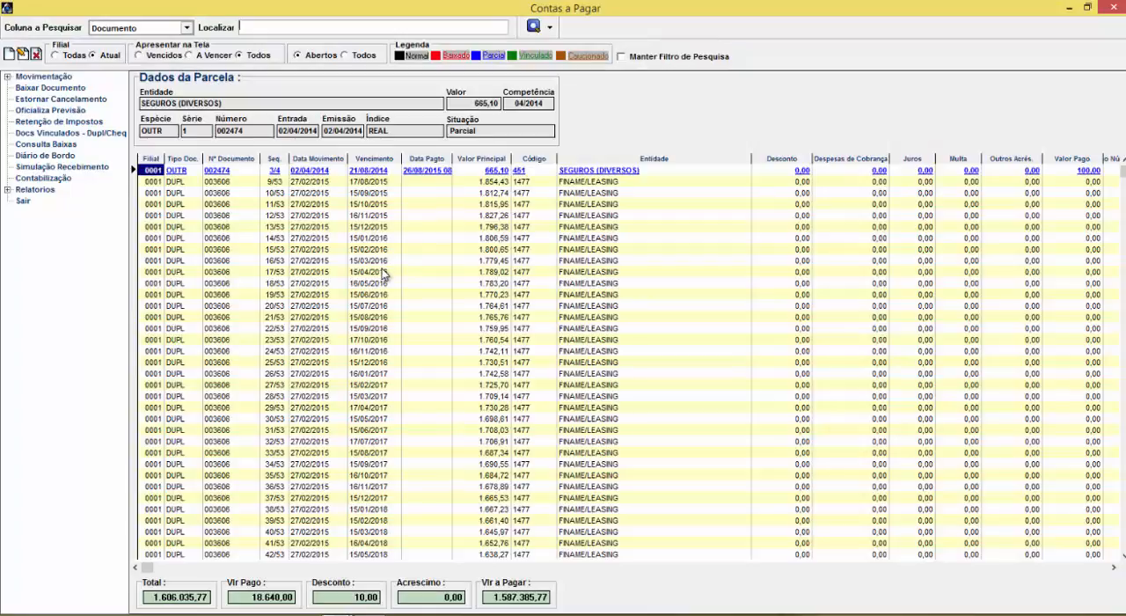
pyautogui.doubleClick(42, 78)
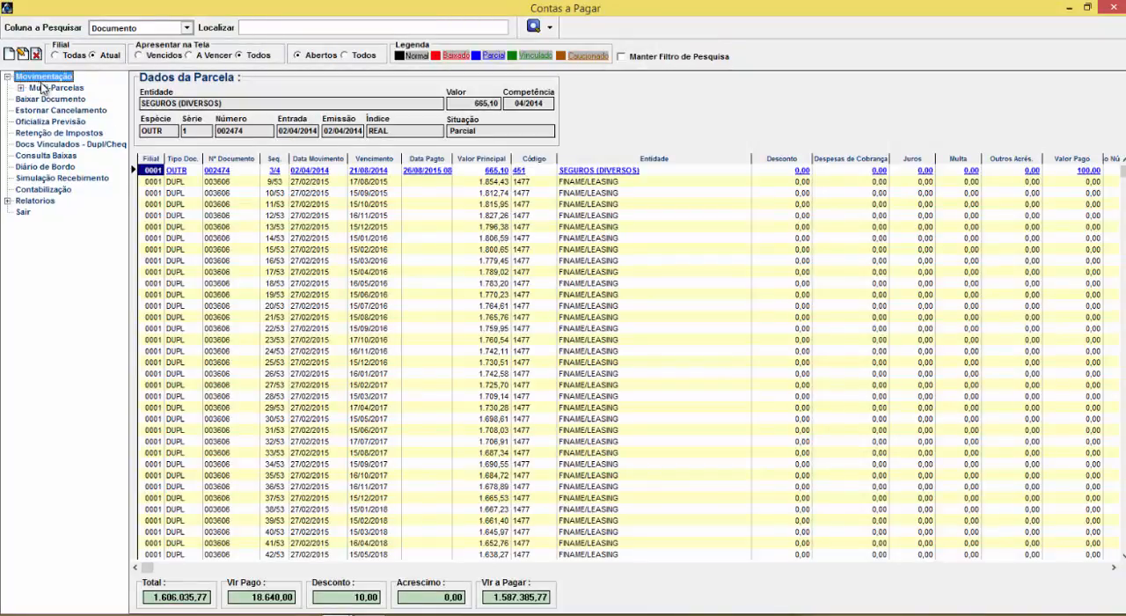
pyautogui.click(7, 77)
pyautogui.click(33, 88)
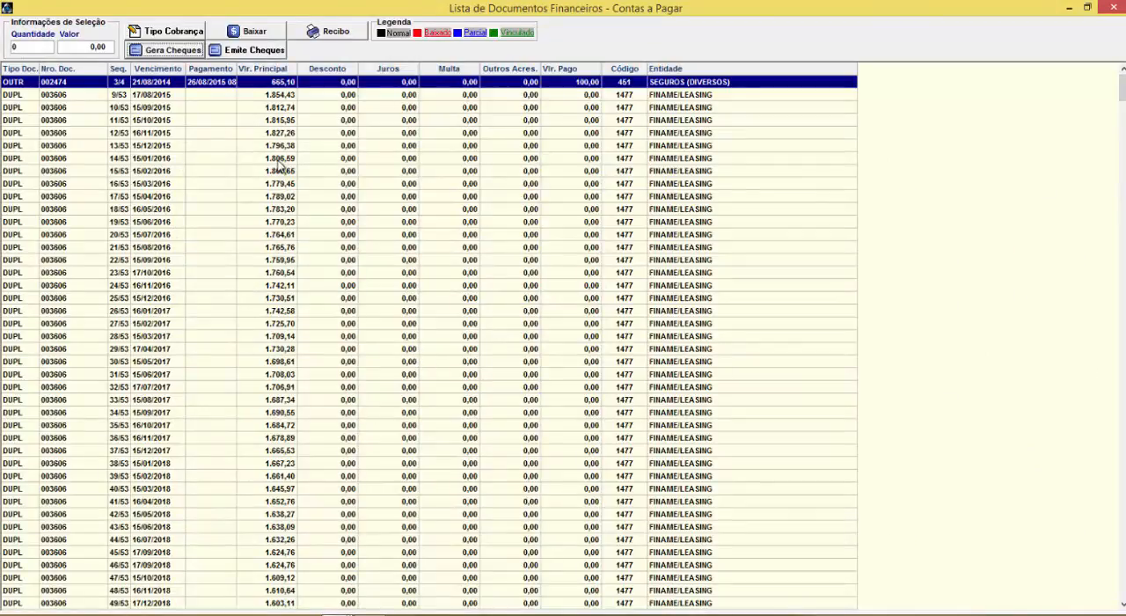
pyautogui.click(1112, 7)
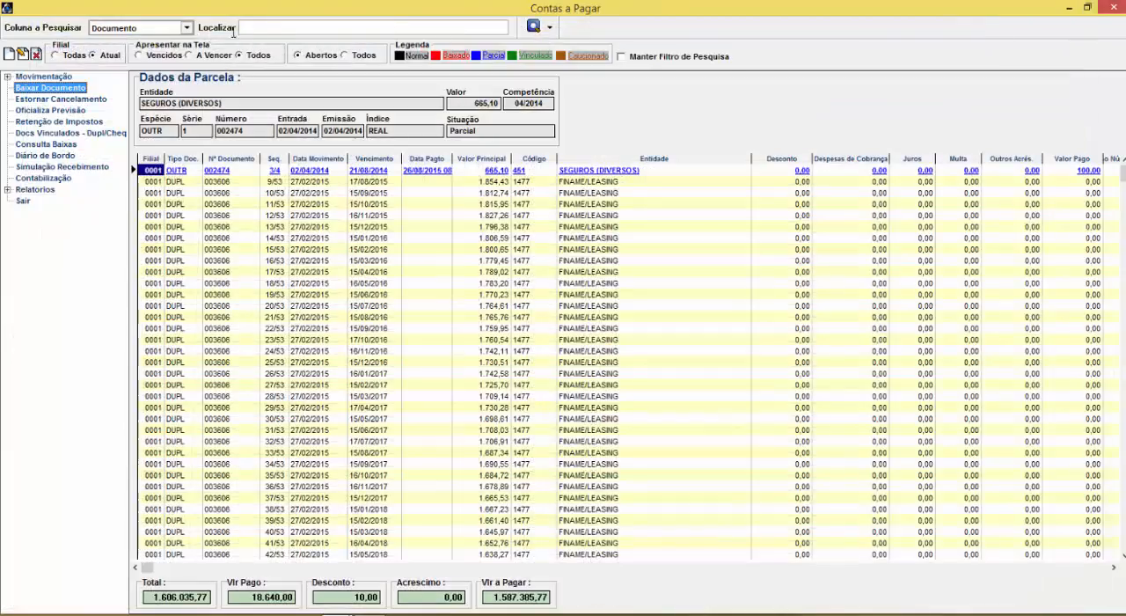
# Search the payables by document for 25 and open the filtered list for write-off
pyautogui.click(304, 31)
pyautogui.press('Return')
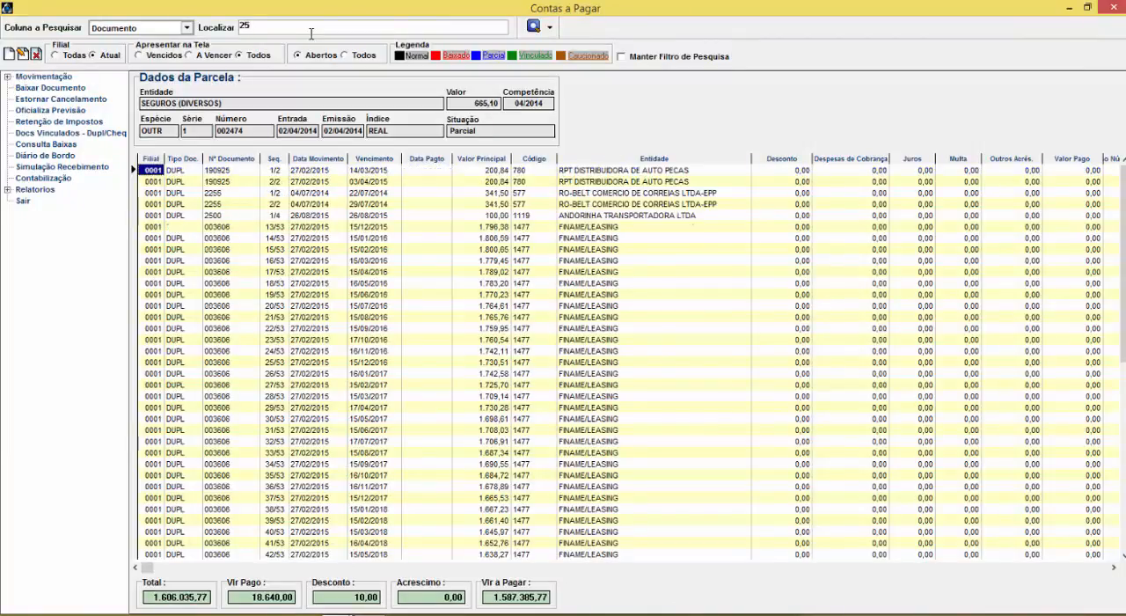
pyautogui.click(50, 88)
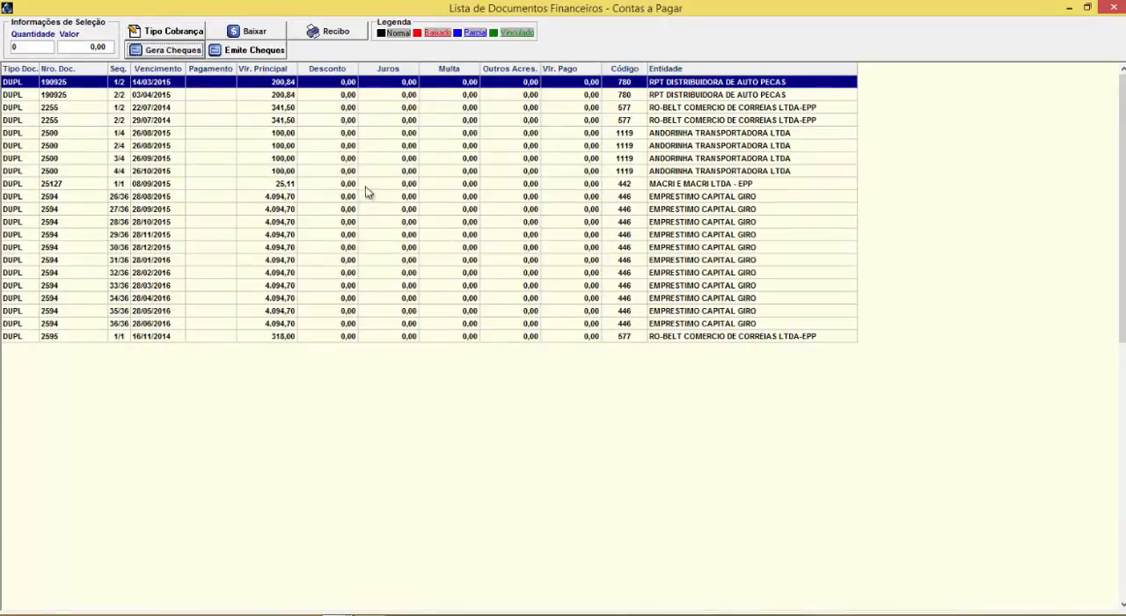
# Select installments 1/2 and 2/2 of RPT DISTRIBUIDORA DE AUTO PECAS document 190925, view the Cheques a Emitir window, and close it
pyautogui.click(160, 81)
pyautogui.click(161, 83)
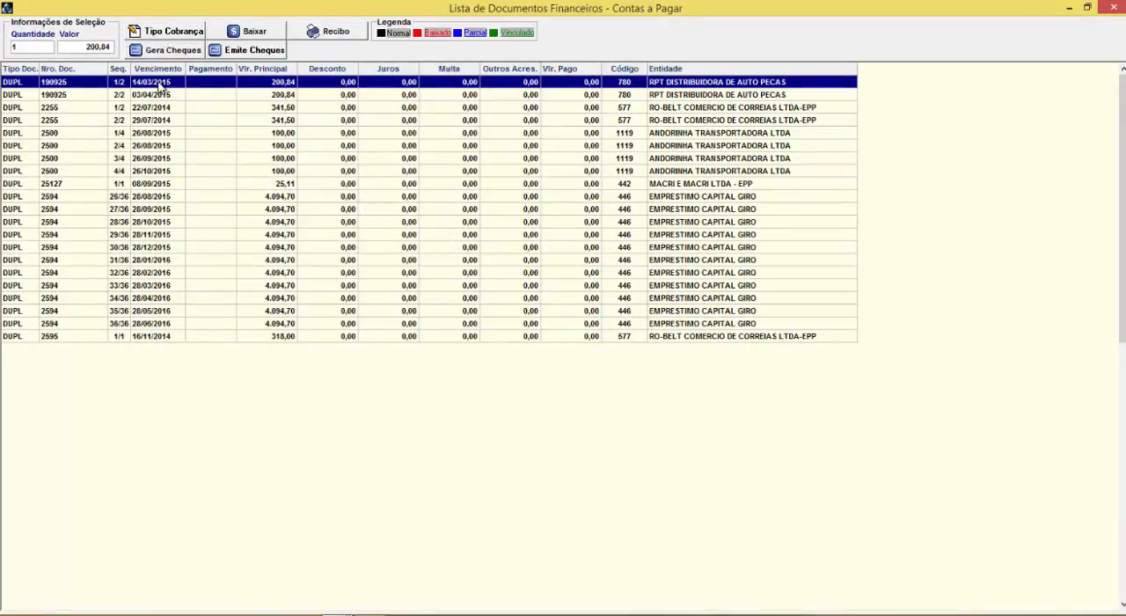
pyautogui.click(155, 95)
pyautogui.click(160, 109)
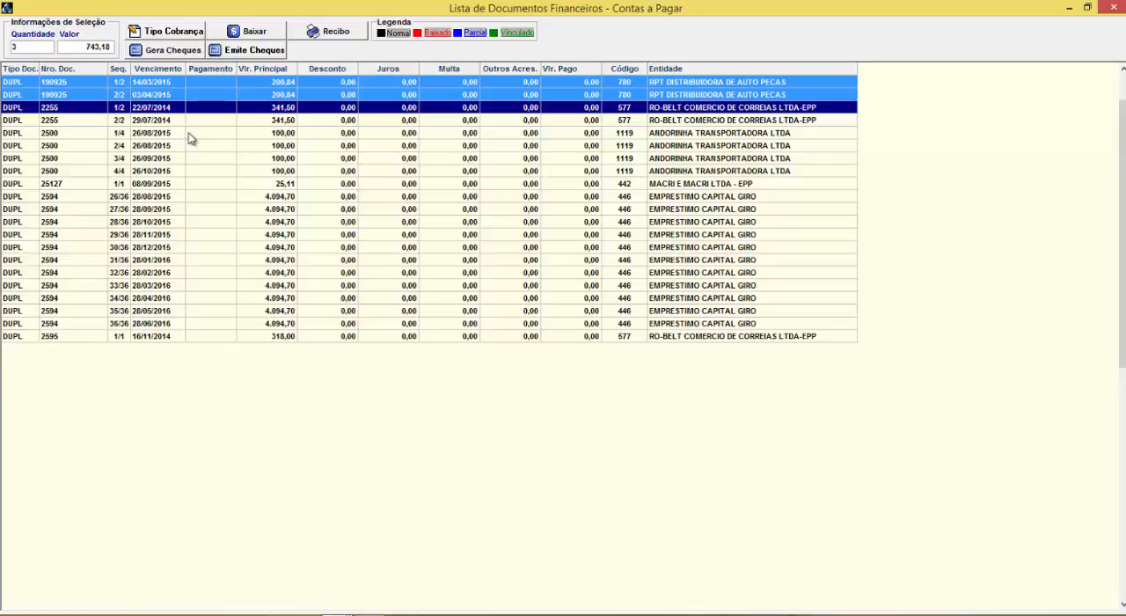
pyautogui.click(155, 94)
pyautogui.click(153, 85)
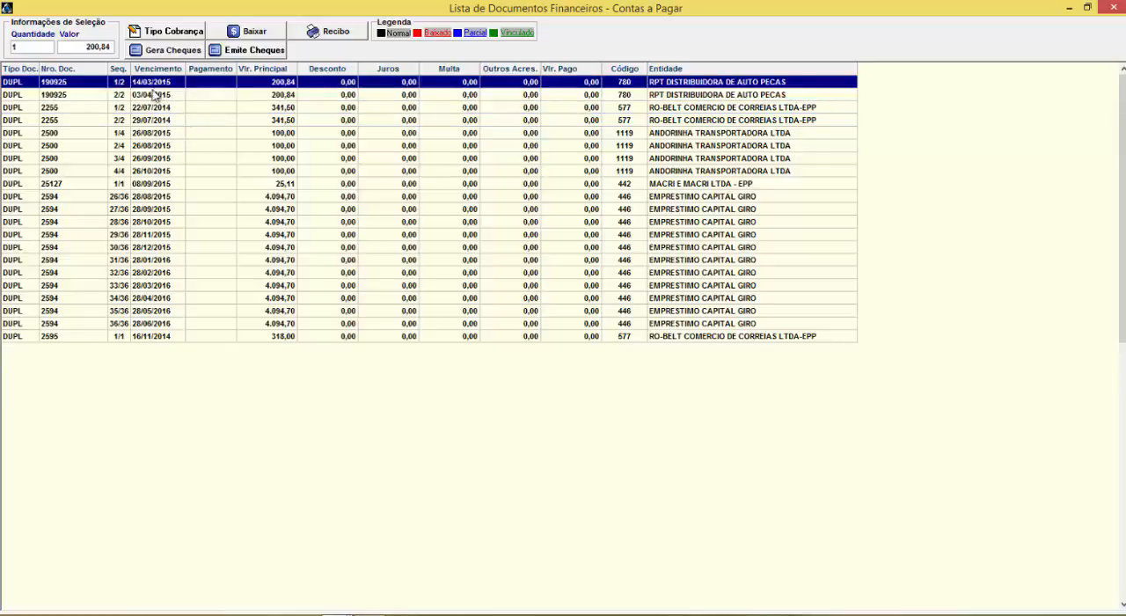
pyautogui.keyDown('ctrl'); pyautogui.click(155, 93); pyautogui.keyUp('ctrl')
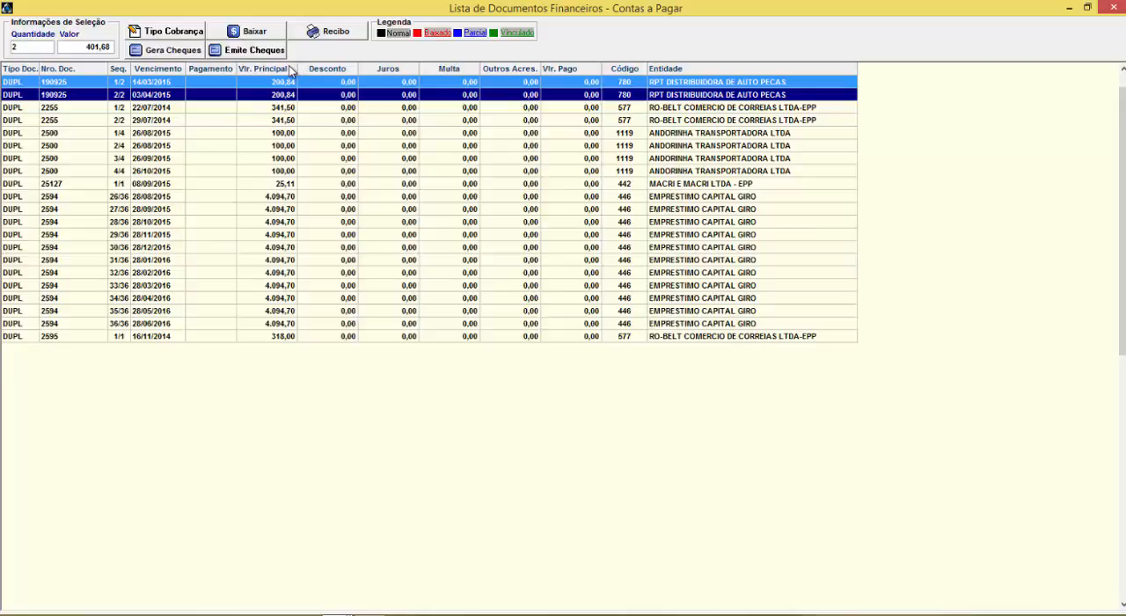
pyautogui.click(260, 53)
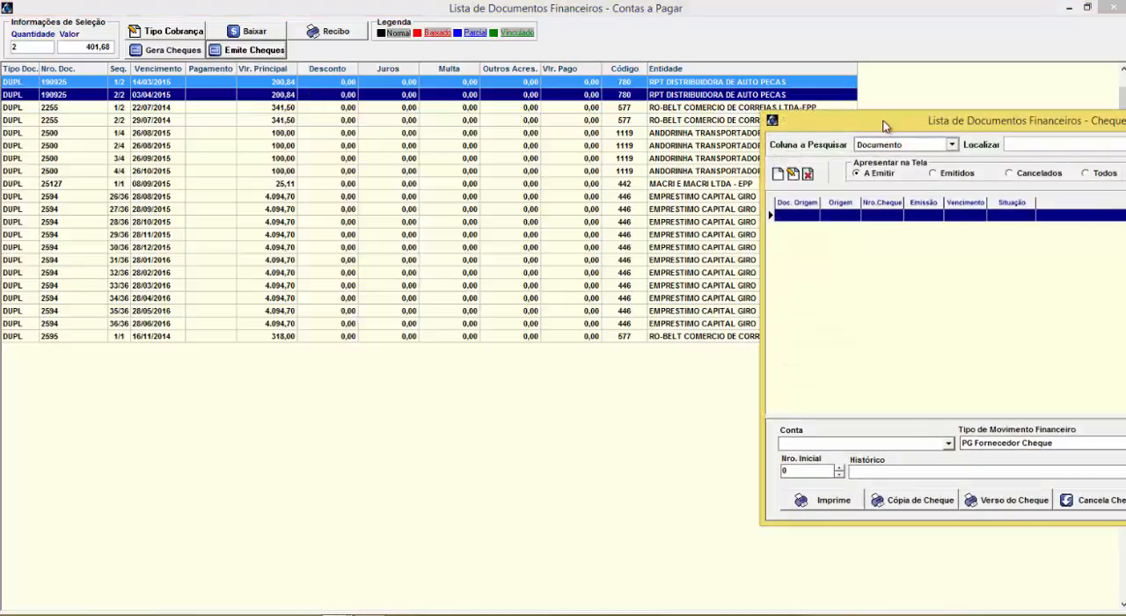
pyautogui.moveTo(860, 111); pyautogui.dragTo(344, 116)
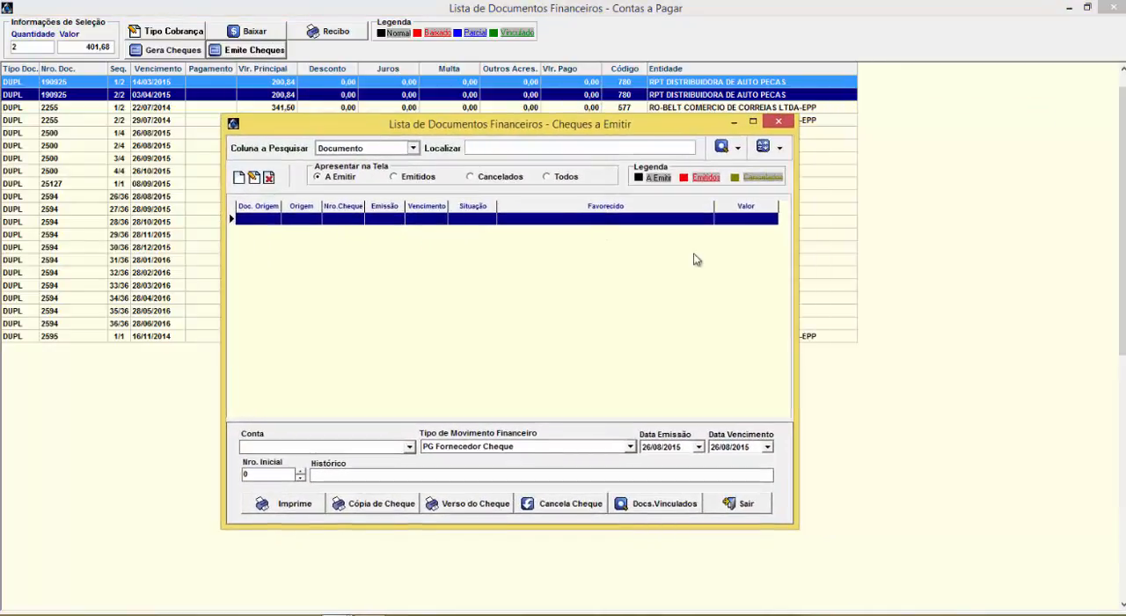
pyautogui.click(778, 121)
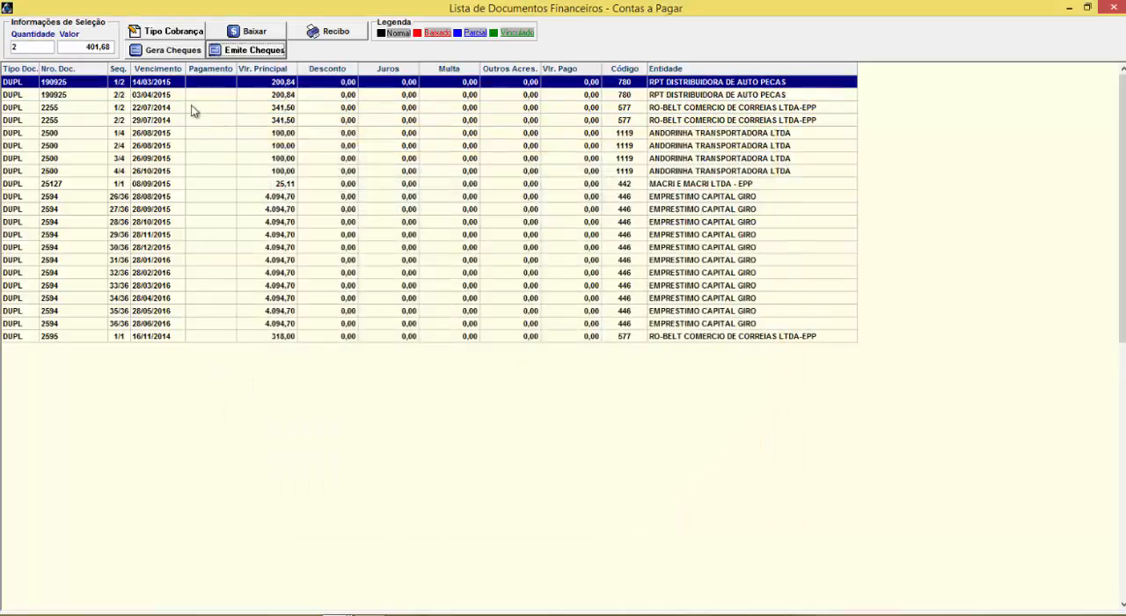
pyautogui.keyDown('ctrl'); pyautogui.click(172, 95); pyautogui.keyUp('ctrl')
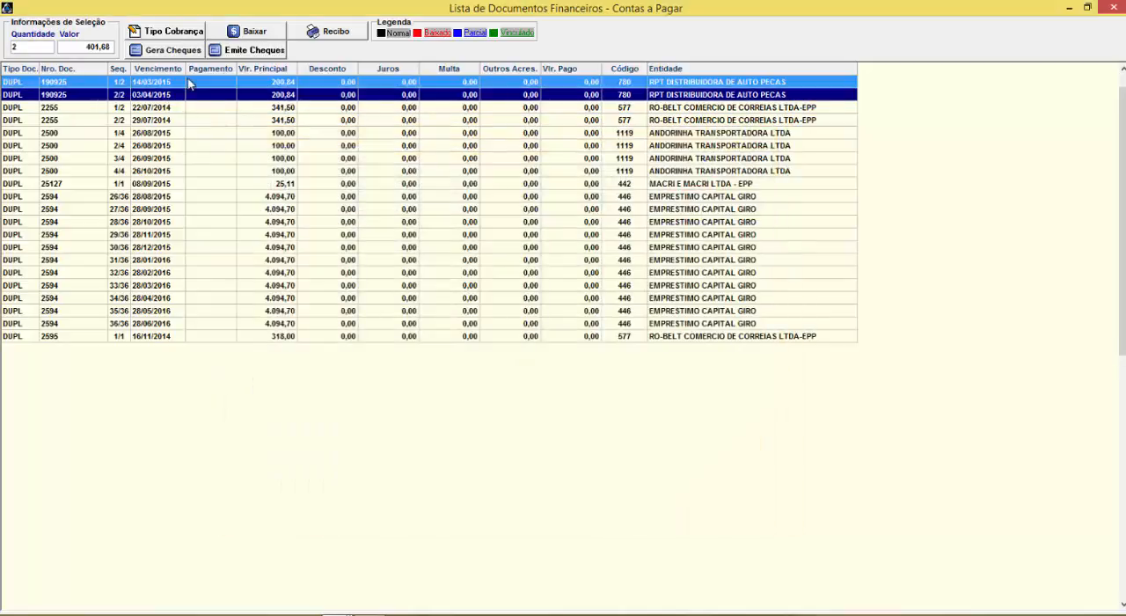
pyautogui.click(252, 32)
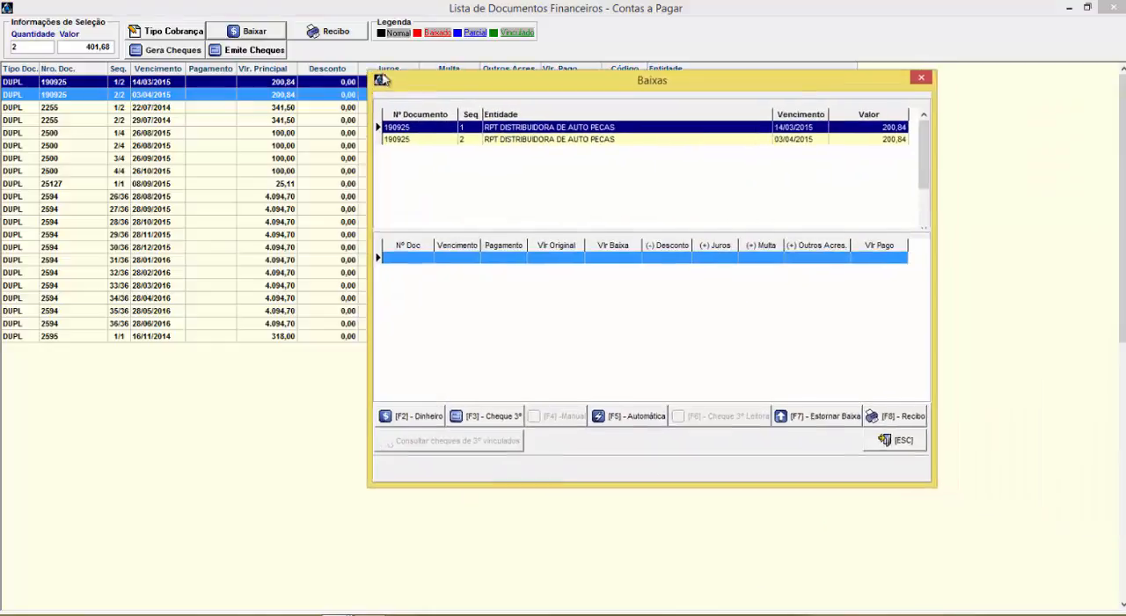
pyautogui.click(869, 67)
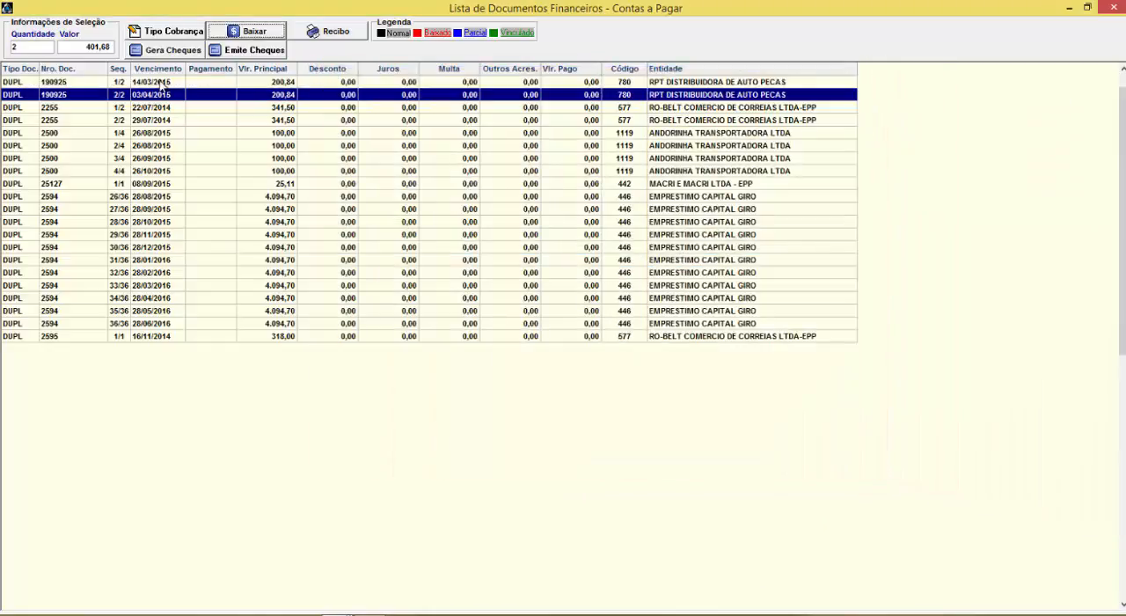
# Reselect both installments of document 190925, open cheque issuing for them, and show only the A Emitir cheques
pyautogui.click(161, 85)
pyautogui.keyDown('ctrl'); pyautogui.click(156, 95); pyautogui.keyUp('ctrl')
pyautogui.click(249, 50)
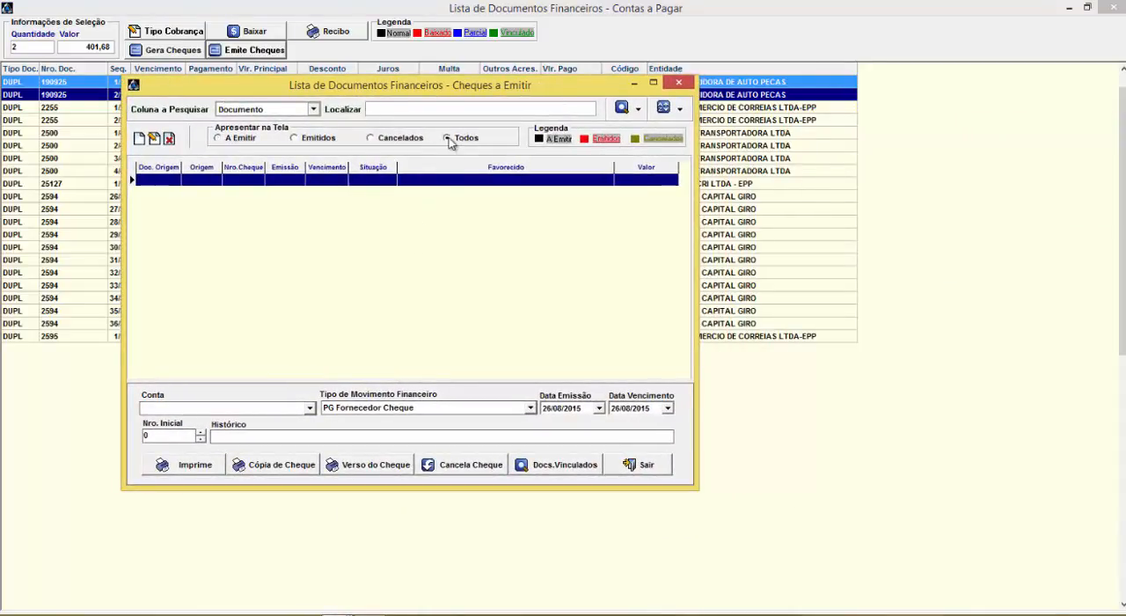
pyautogui.click(236, 139)
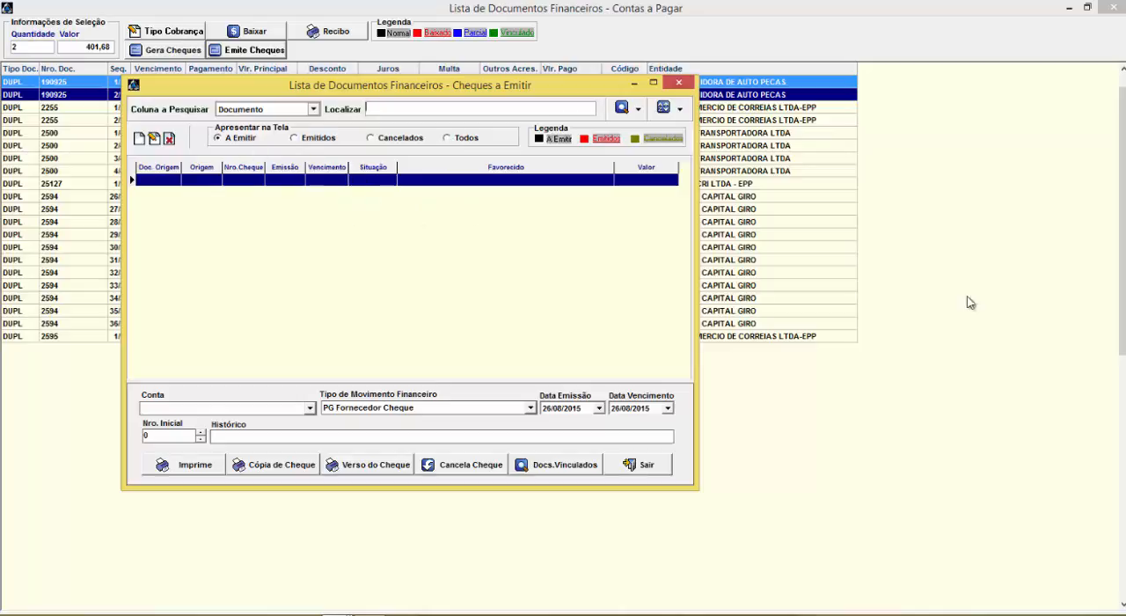